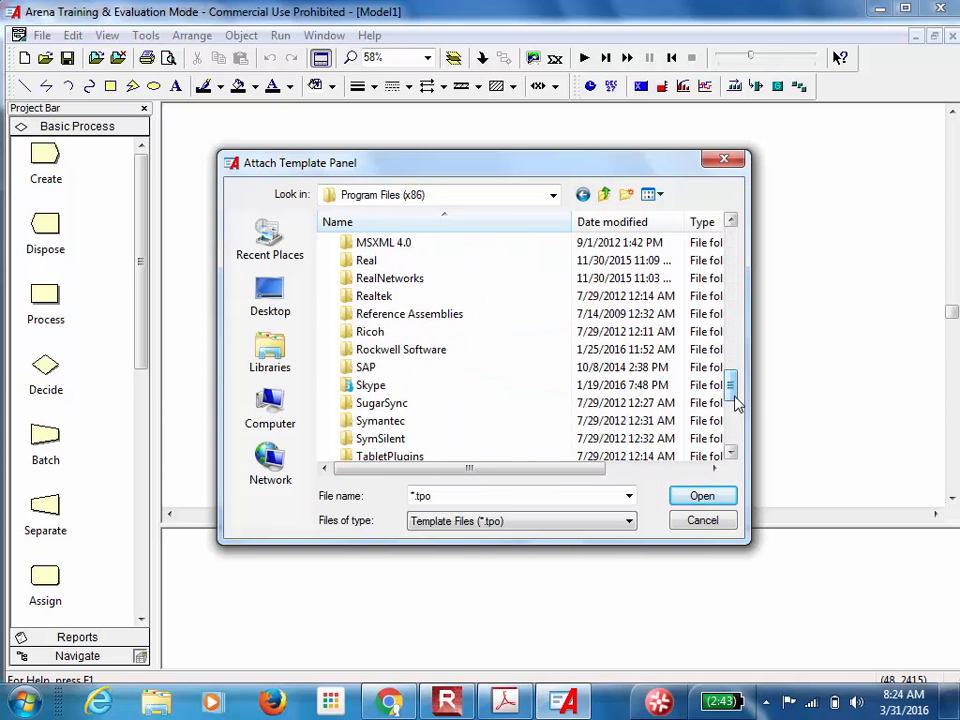
# Attach the AdvancedProcess.tpo template panel from the Template folder of the Arena installation under Rockwell Software
pyautogui.doubleClick(433, 355)
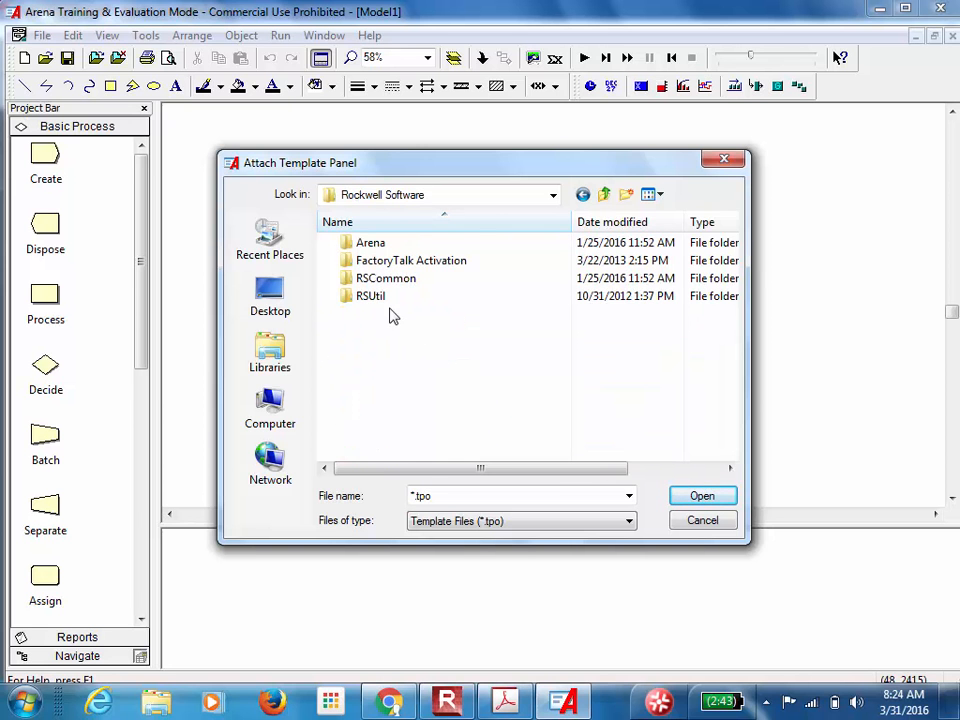
pyautogui.doubleClick(392, 246)
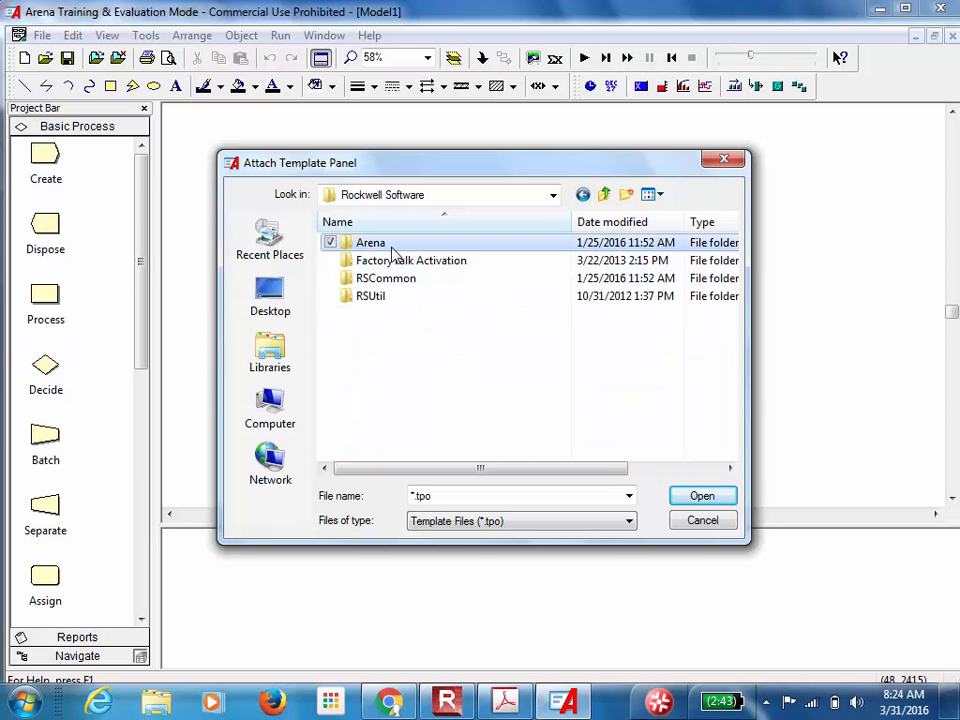
pyautogui.doubleClick(379, 314)
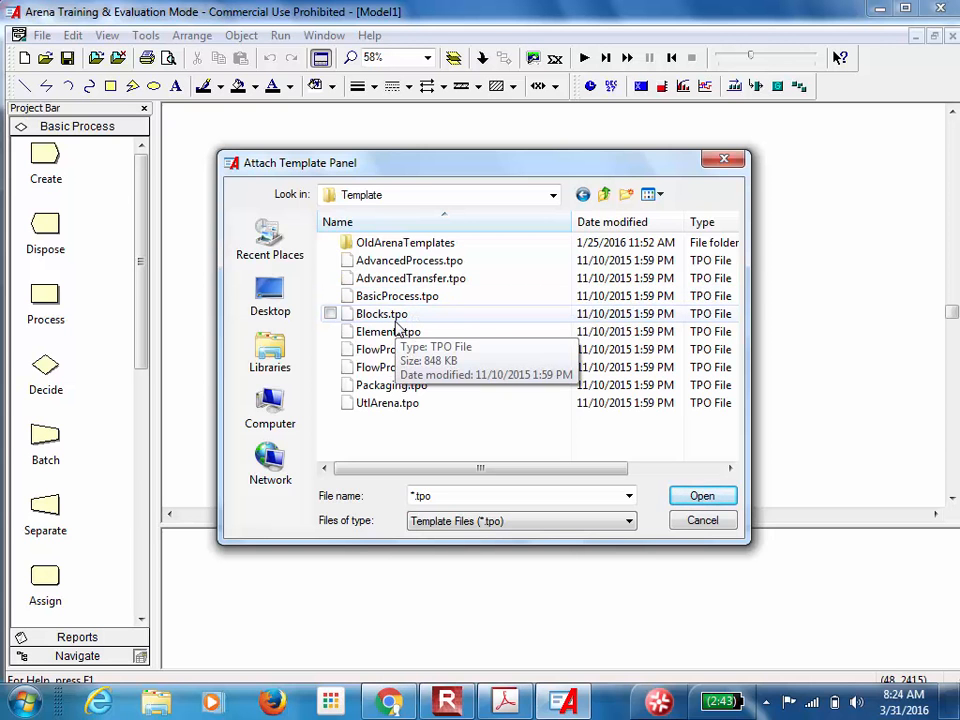
pyautogui.doubleClick(438, 265)
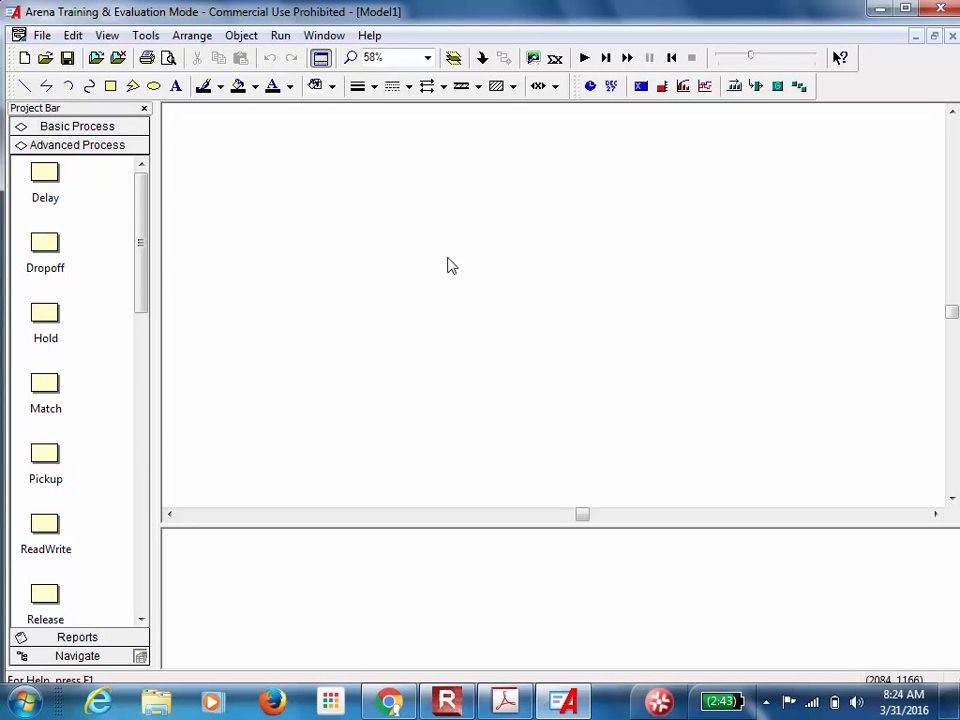
# Save the model as ex7 in the model2 folder on the desktop
pyautogui.click(54, 32)
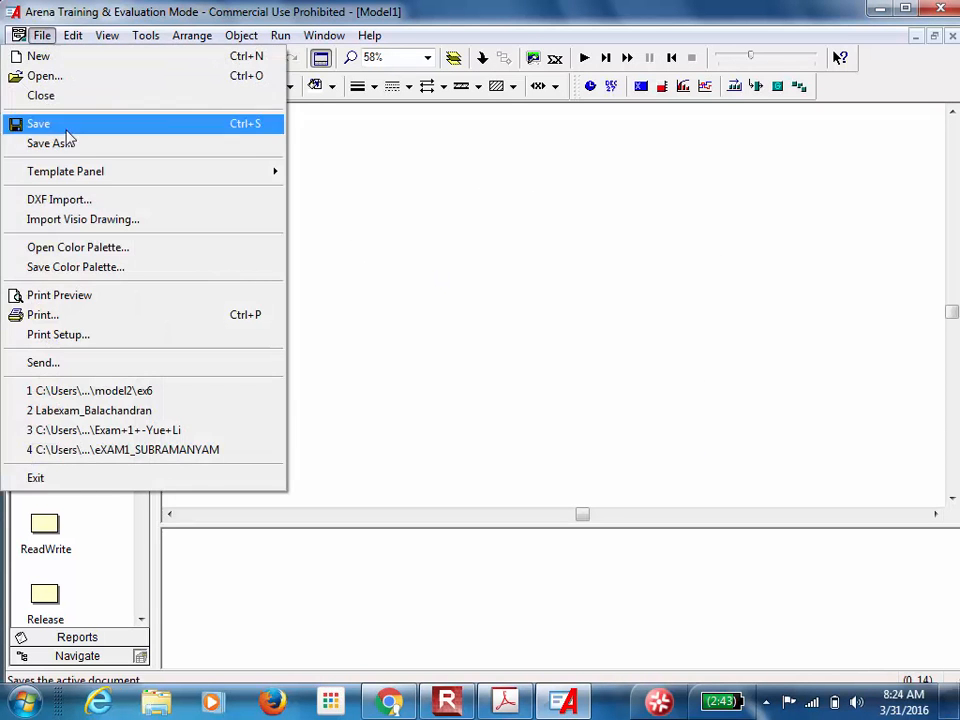
pyautogui.click(234, 145)
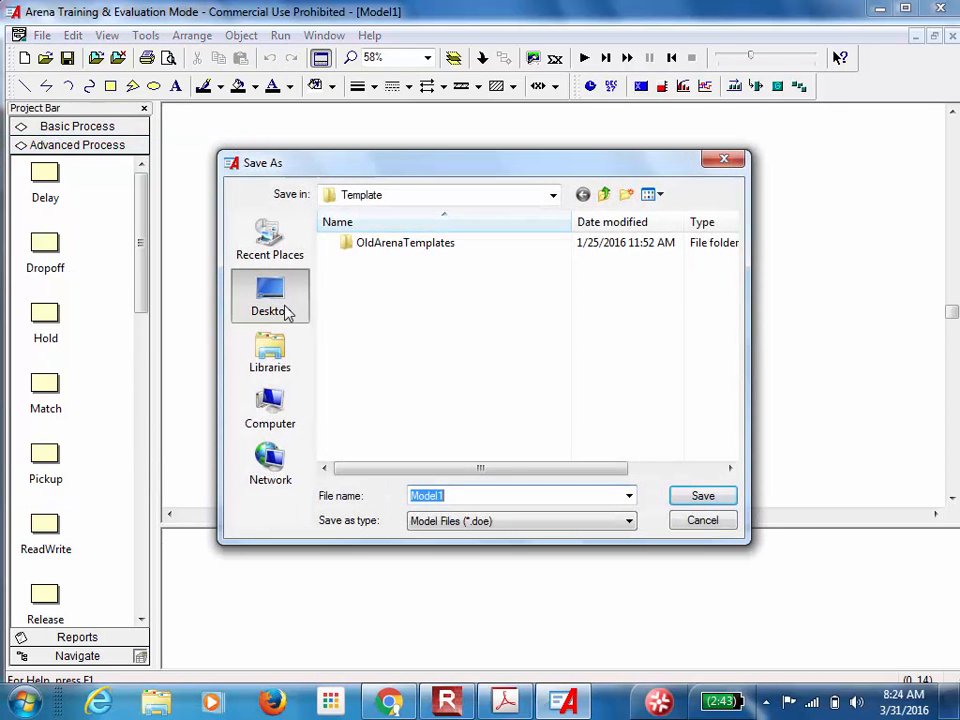
pyautogui.click(285, 313)
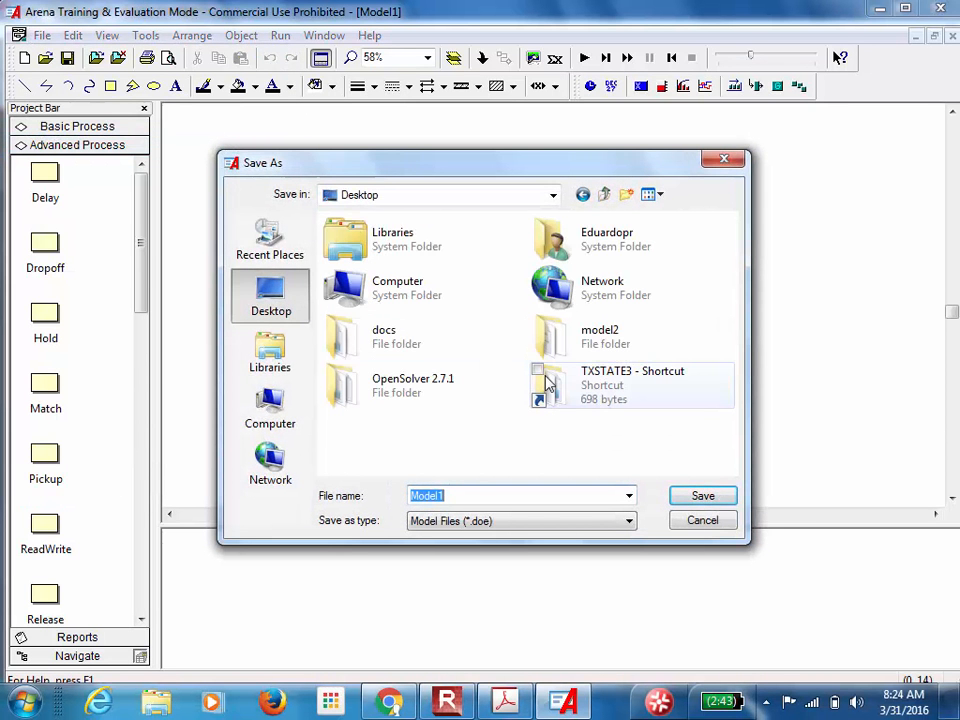
pyautogui.doubleClick(594, 352)
pyautogui.doubleClick(431, 493)
pyautogui.write('ex7')
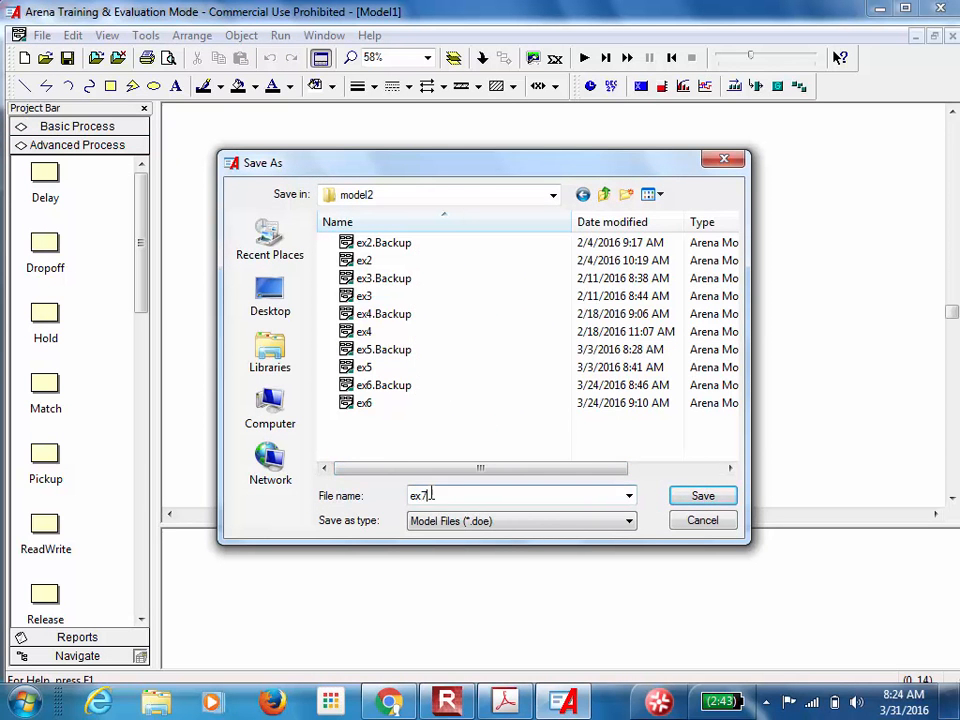
pyautogui.click(697, 496)
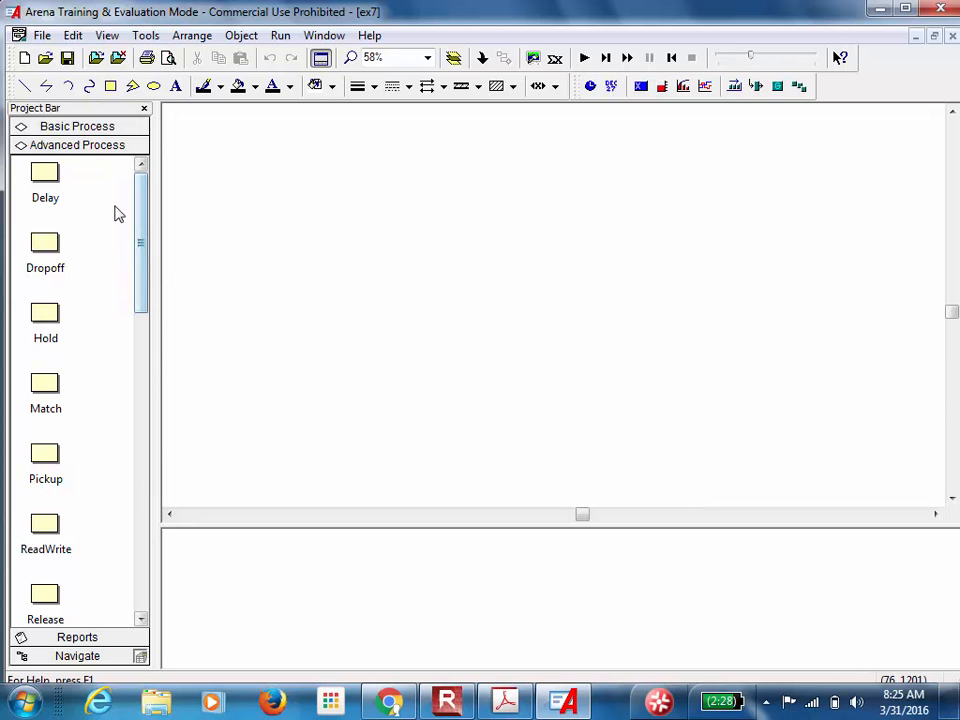
# Show the Schedule data module of the Basic Process template and enlarge its spreadsheet area
pyautogui.click(121, 128)
pyautogui.moveTo(140, 198); pyautogui.dragTo(47, 541)
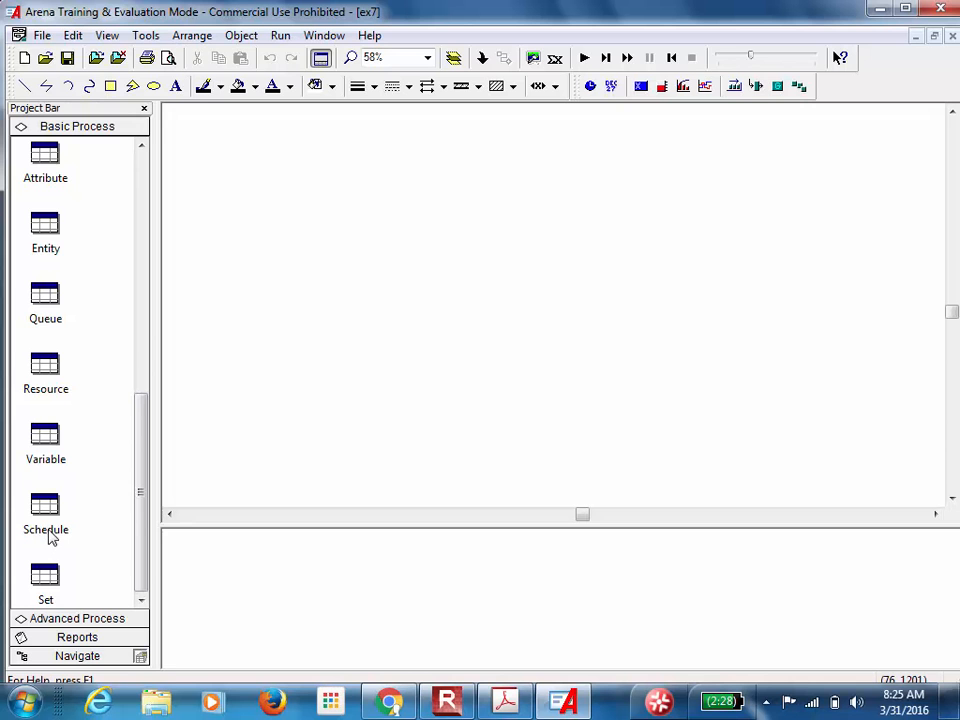
pyautogui.click(50, 537)
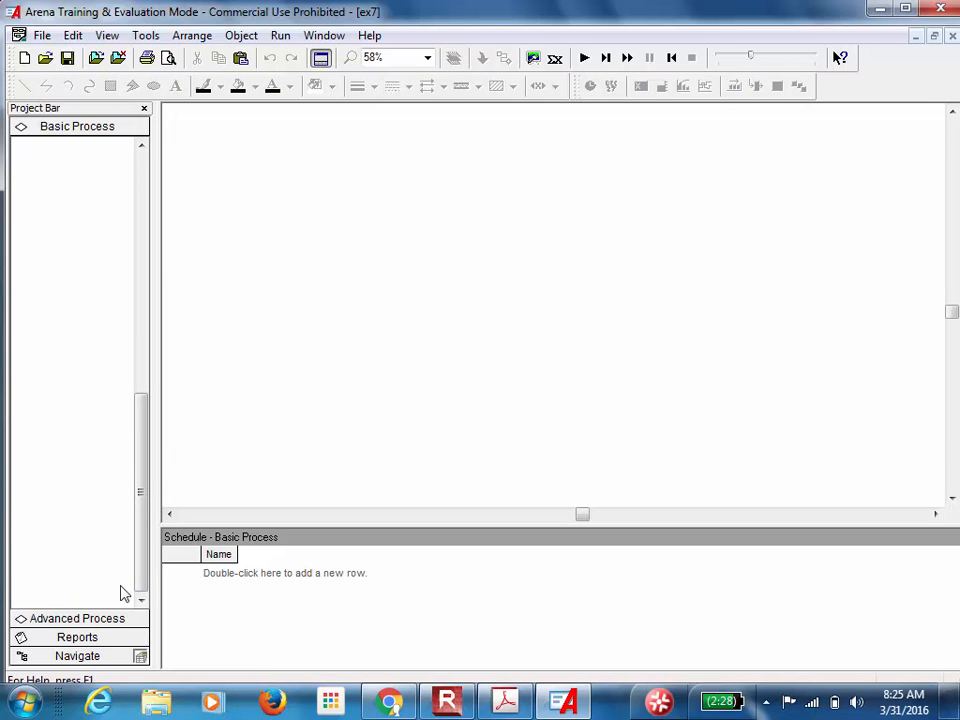
pyautogui.moveTo(140, 525); pyautogui.dragTo(141, 253)
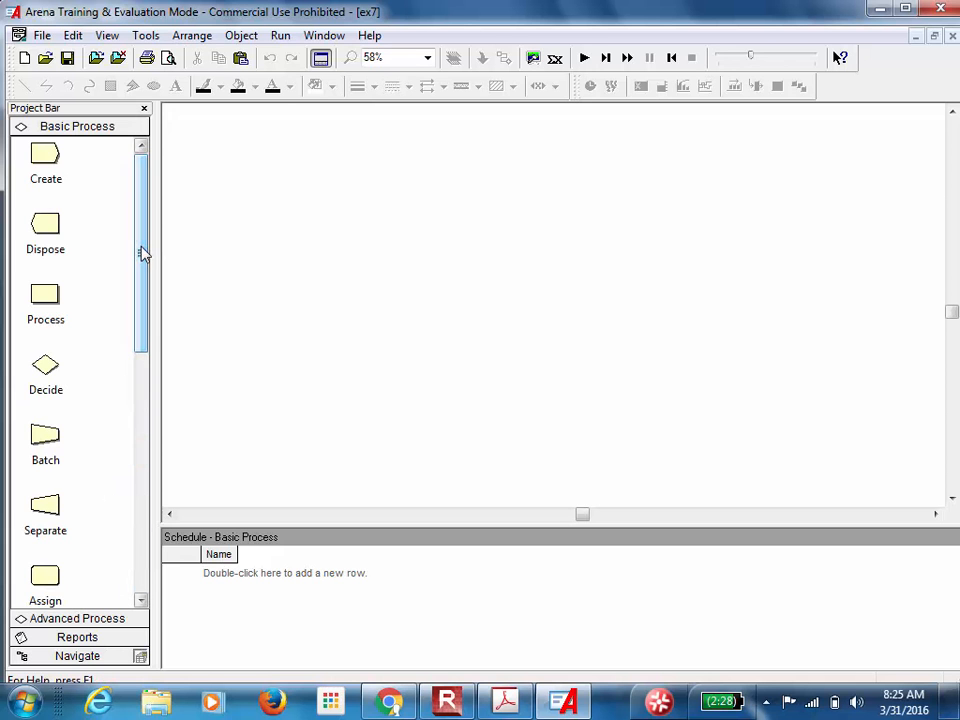
pyautogui.moveTo(148, 318); pyautogui.dragTo(137, 548)
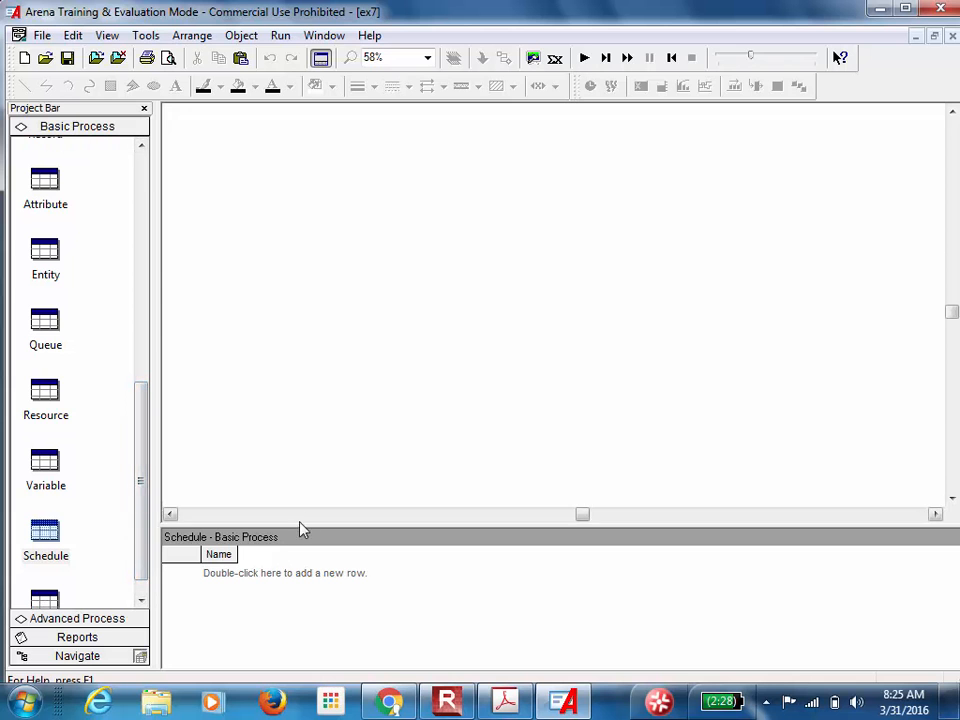
pyautogui.moveTo(296, 523)
pyautogui.mouseDown()
pyautogui.moveTo(281, 455)
pyautogui.moveTo(302, 384)
pyautogui.mouseUp()
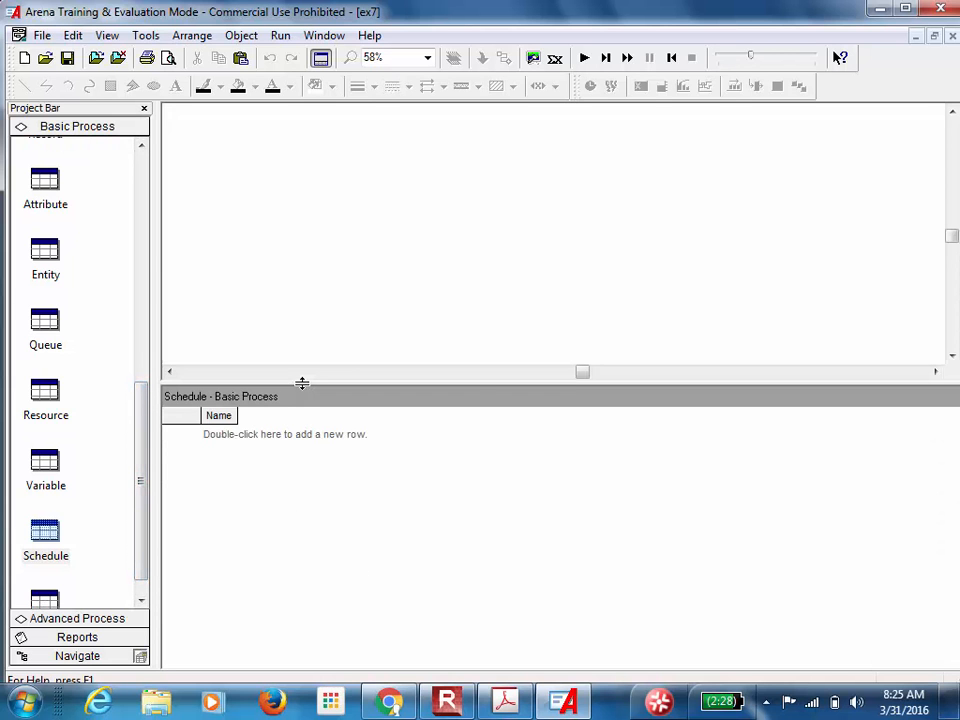
# Add a schedule row named arrival_schedule and widen the Name column to fit it
pyautogui.doubleClick(259, 437)
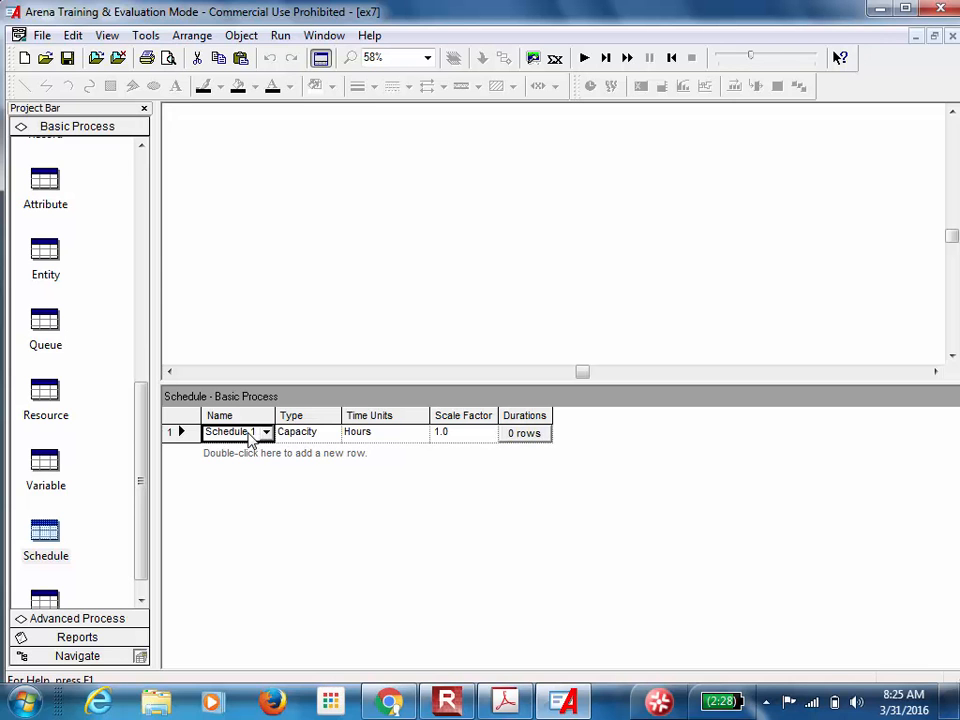
pyautogui.doubleClick(250, 432)
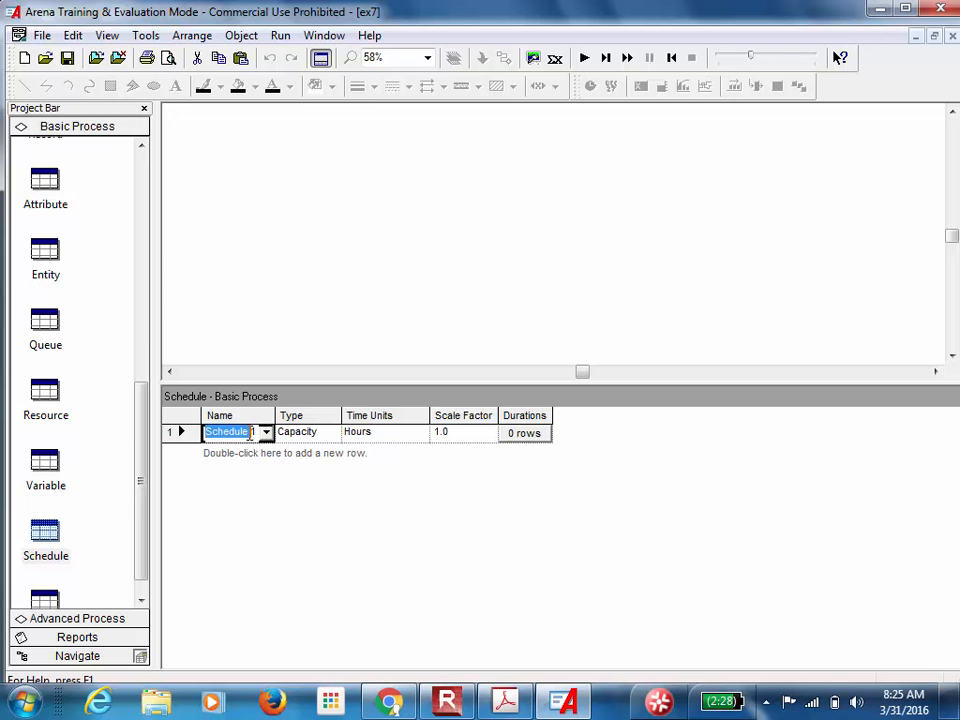
pyautogui.press('BackSpace')
pyautogui.write('a')
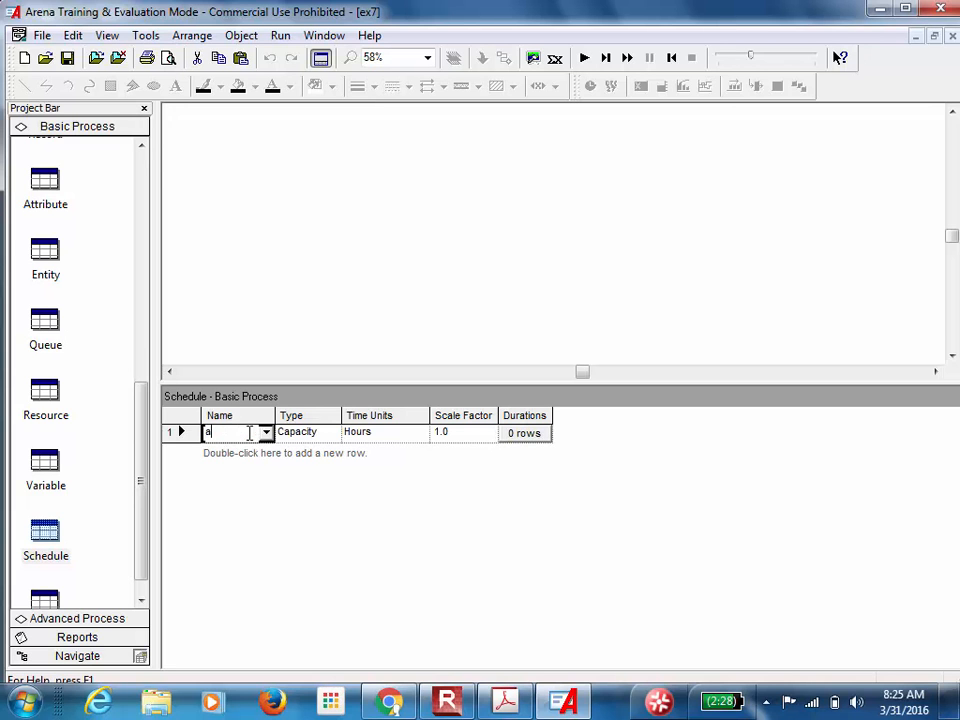
pyautogui.write('rrival_schedu')
pyautogui.write('le')
pyautogui.moveTo(278, 416); pyautogui.dragTo(418, 416)
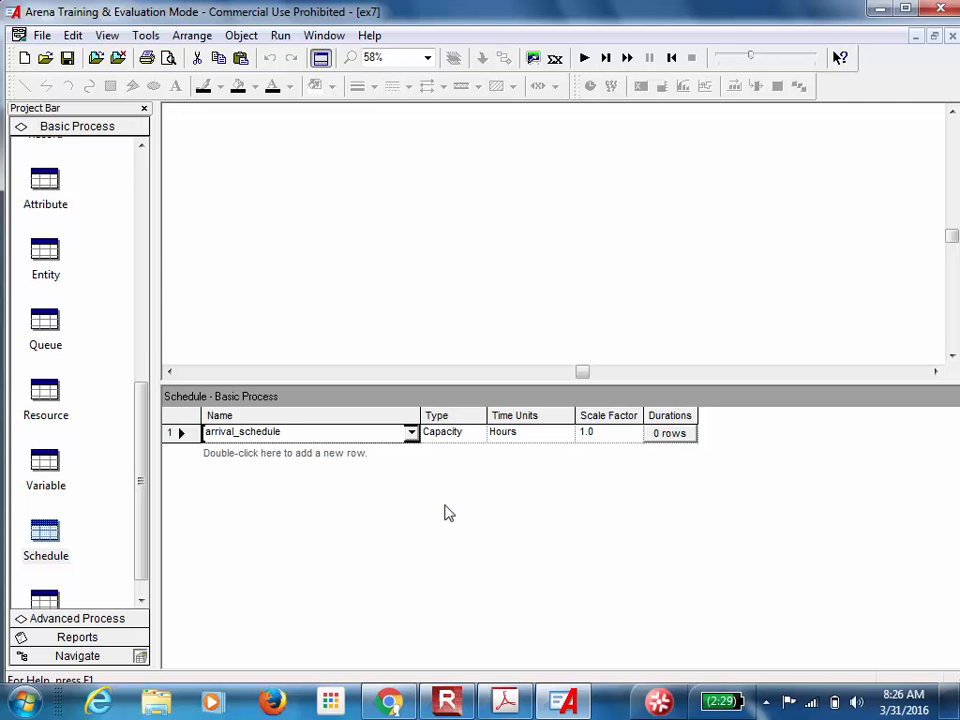
# Set the type of arrival_schedule to Arrival and keep its time units as Hours
pyautogui.click(478, 438)
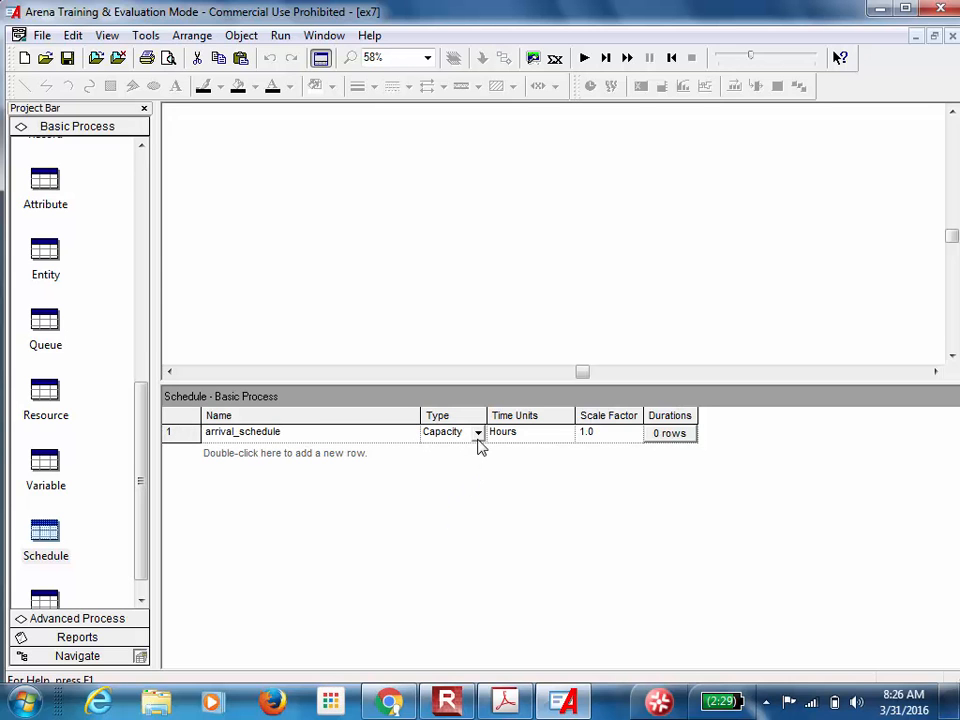
pyautogui.click(479, 440)
pyautogui.click(472, 468)
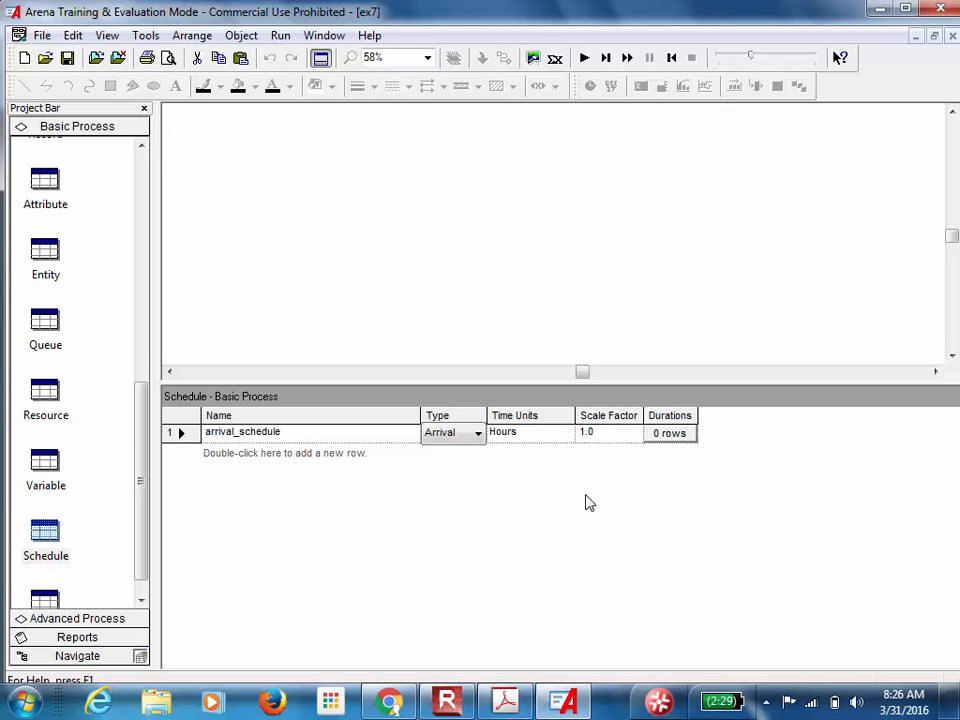
pyautogui.click(530, 434)
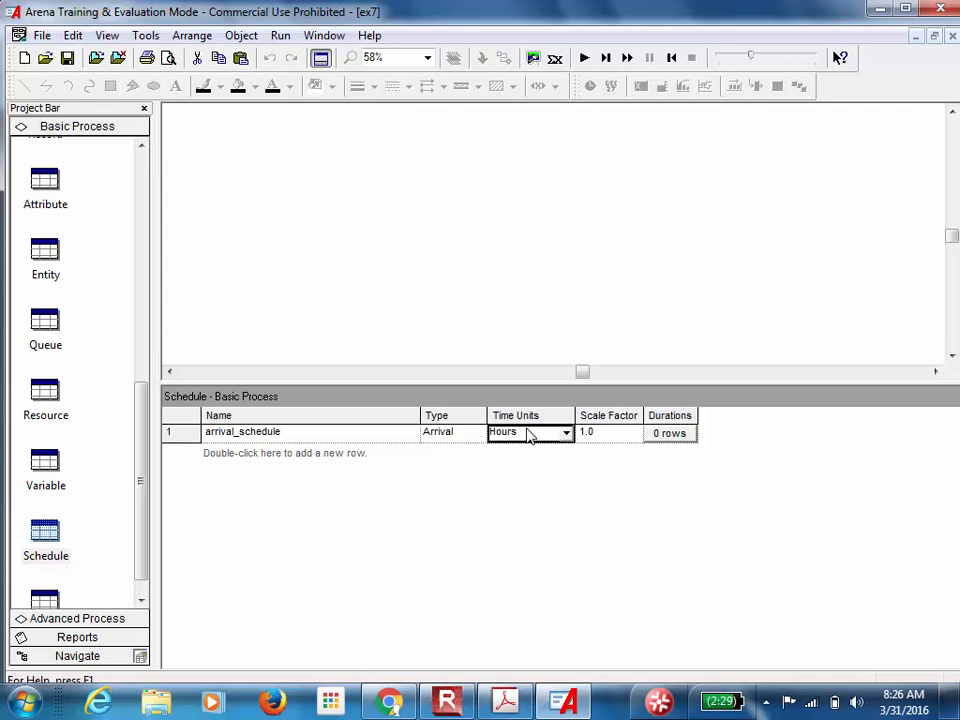
pyautogui.click(565, 434)
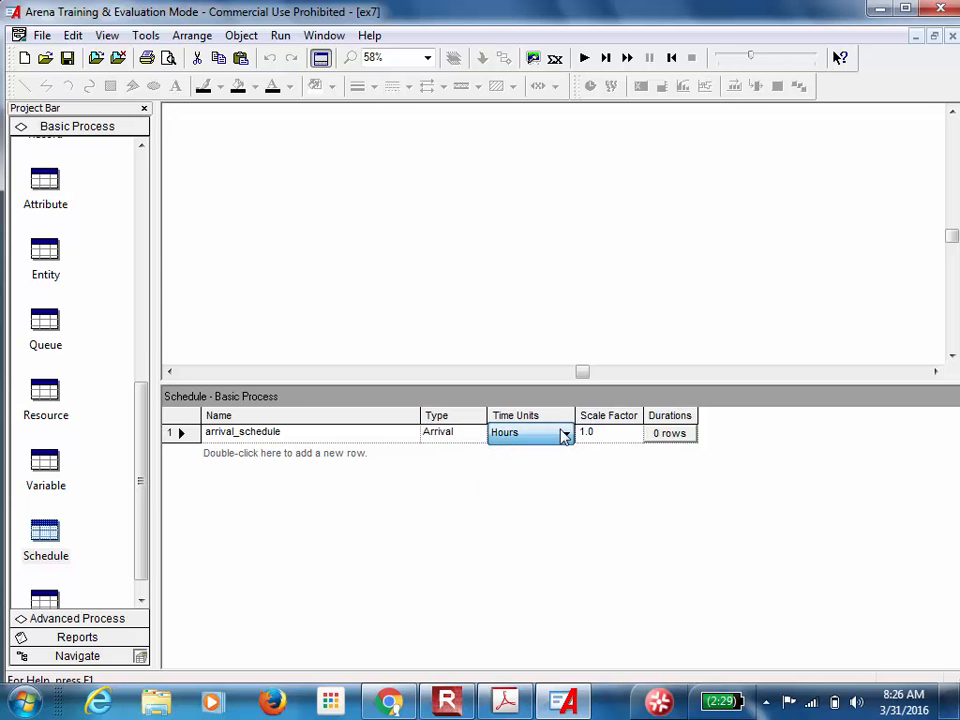
pyautogui.click(565, 434)
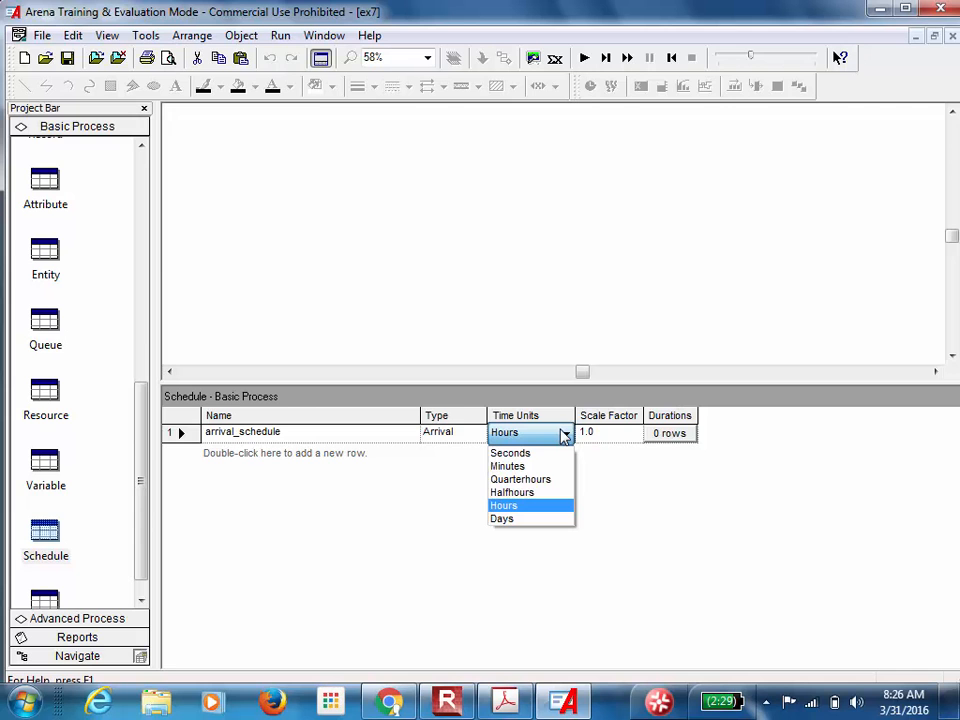
pyautogui.click(618, 440)
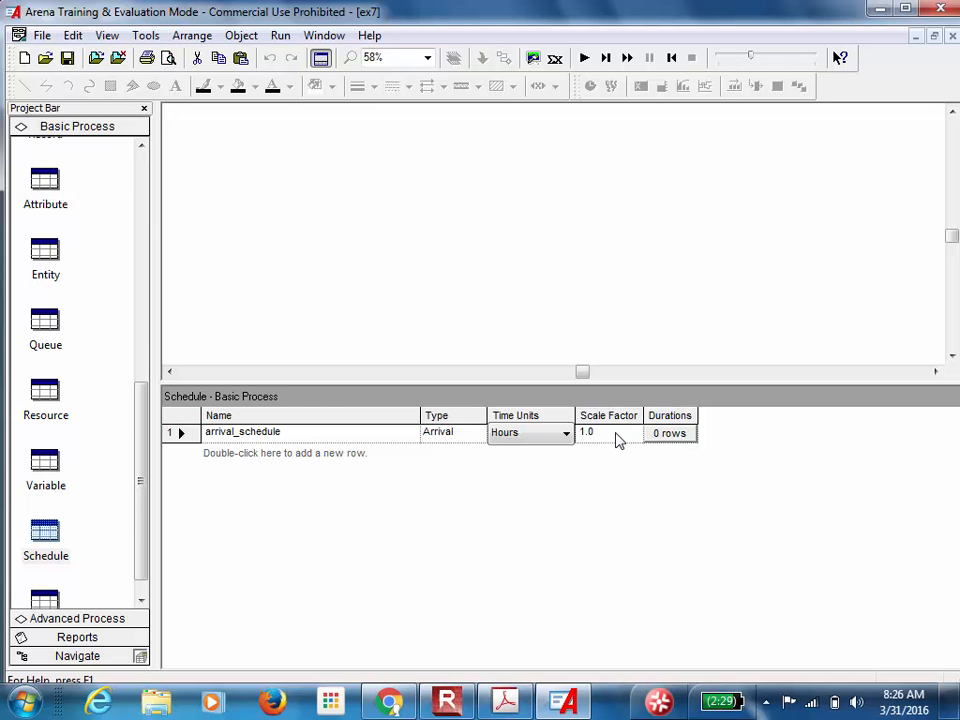
# Open the durations graph of arrival_schedule and set its time slot duration to 30 minutes
pyautogui.click(668, 443)
pyautogui.click(668, 443)
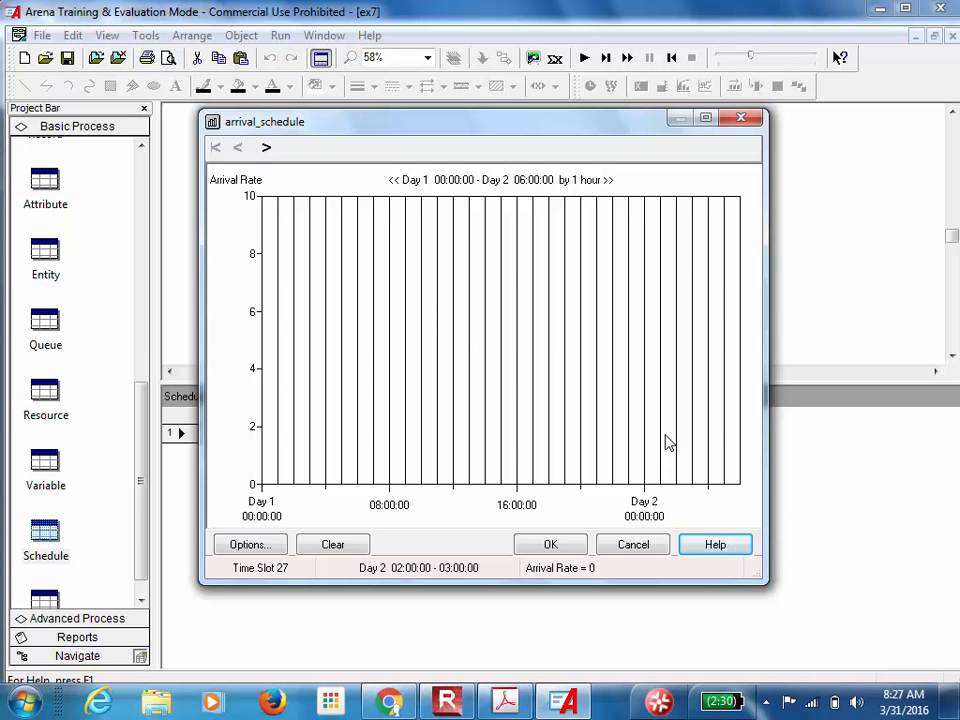
pyautogui.click(247, 547)
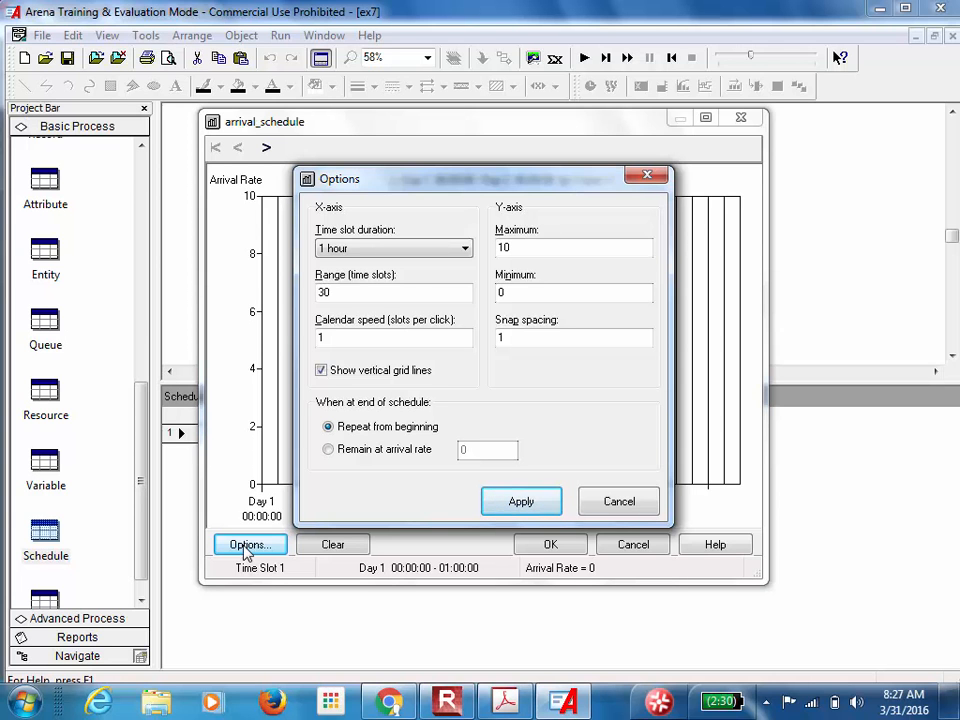
pyautogui.click(426, 252)
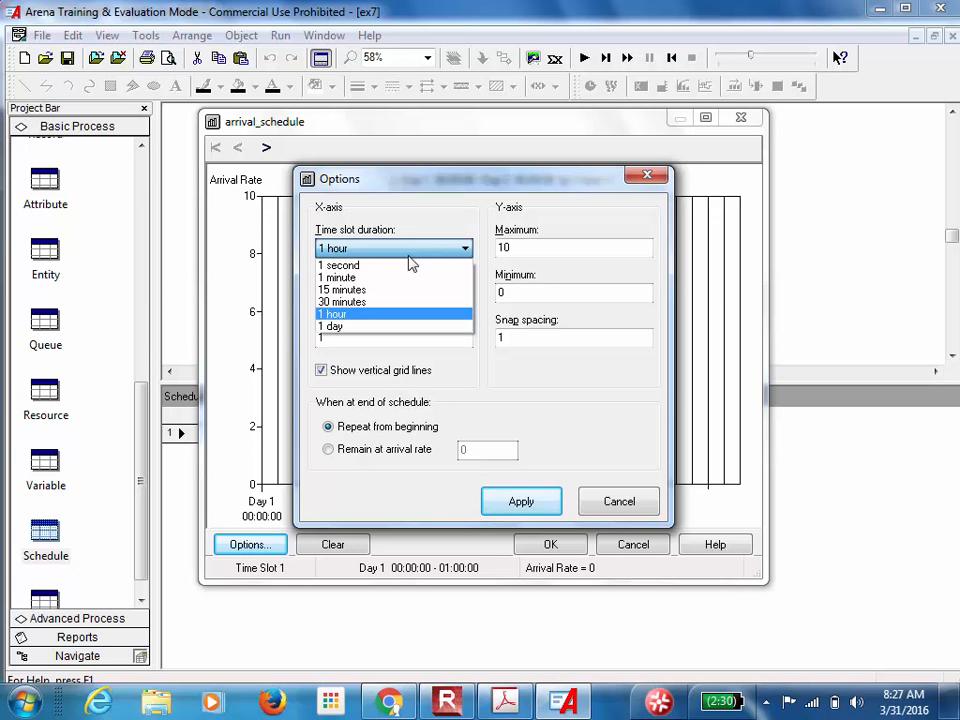
pyautogui.click(390, 303)
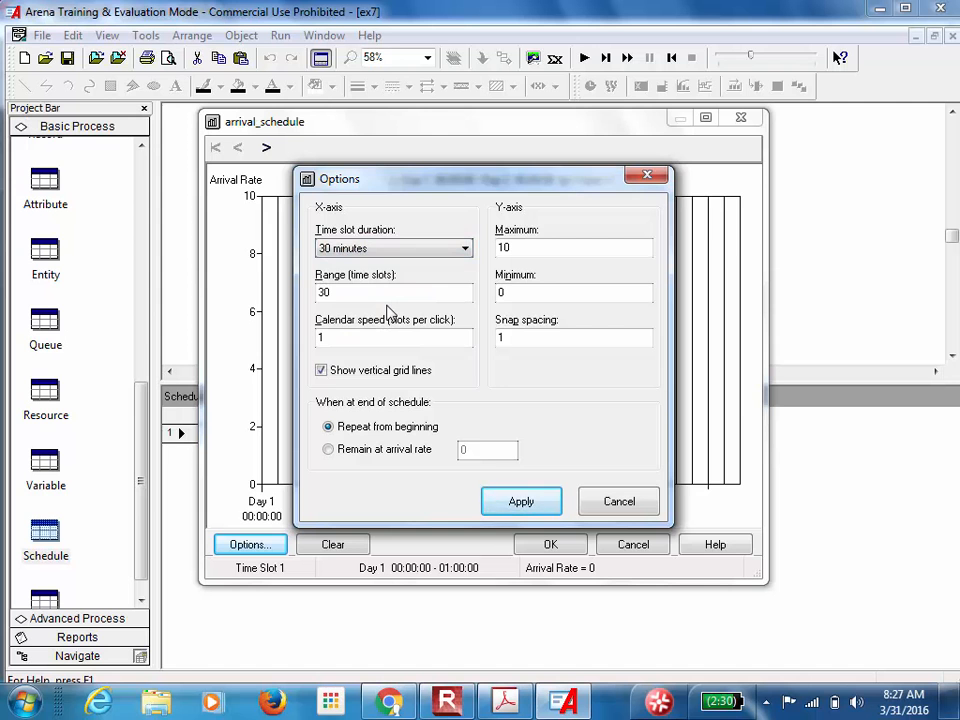
pyautogui.click(515, 500)
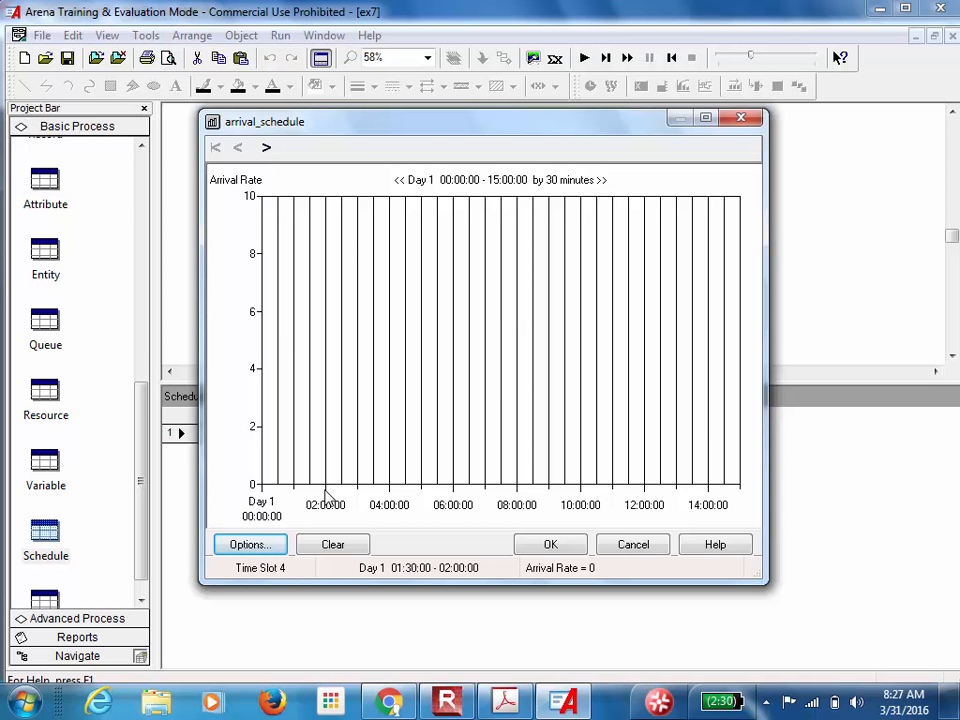
# Set the time slot duration of the arrival_schedule graph to 1 minute
pyautogui.click(271, 546)
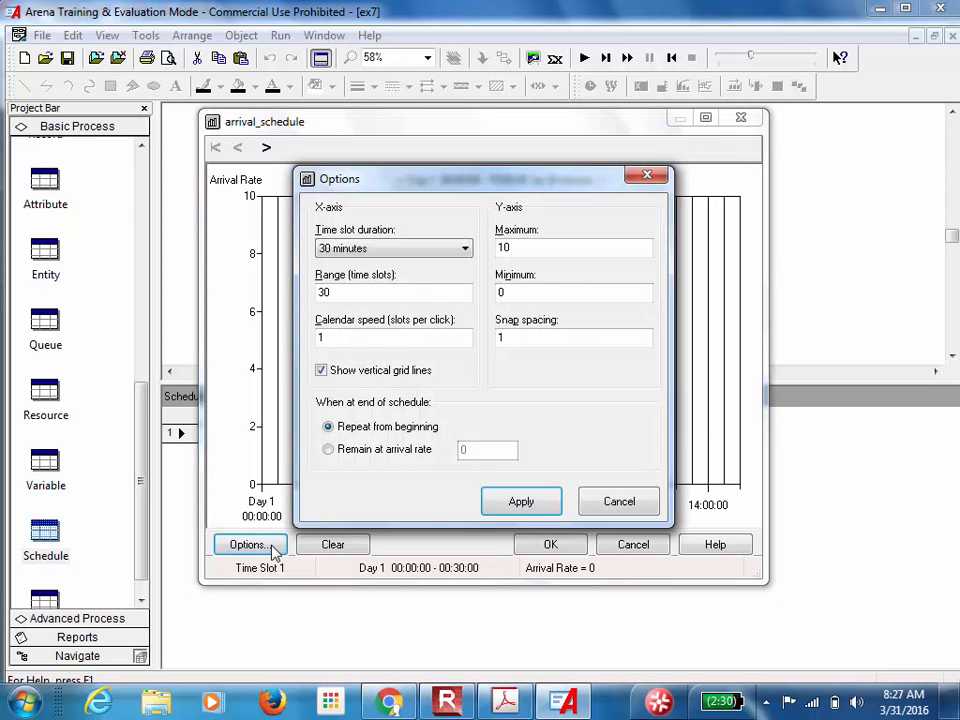
pyautogui.click(435, 250)
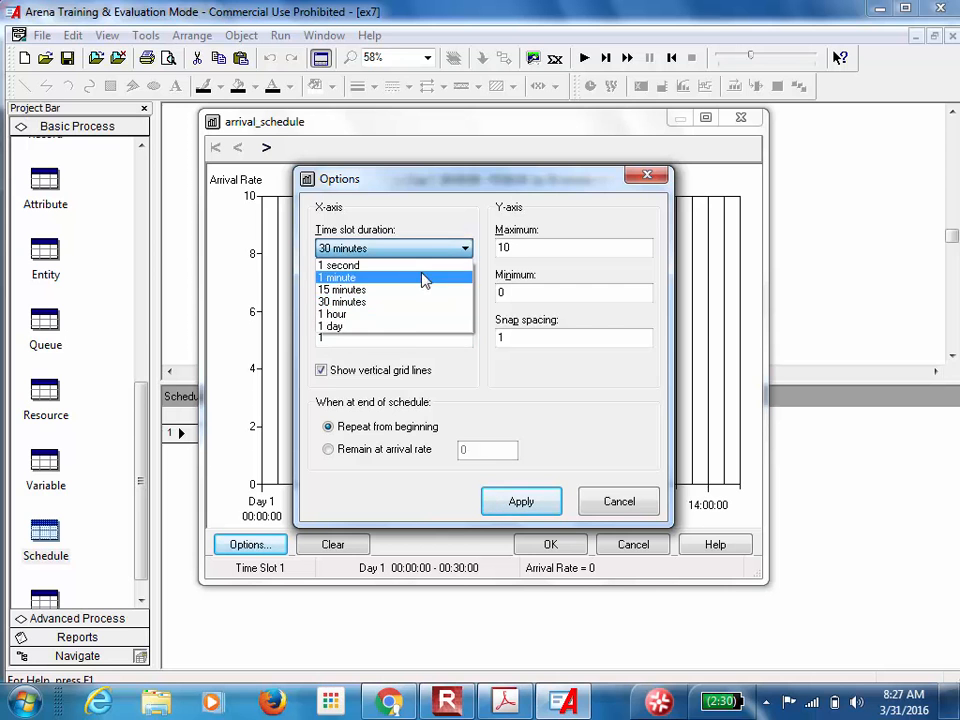
pyautogui.click(441, 280)
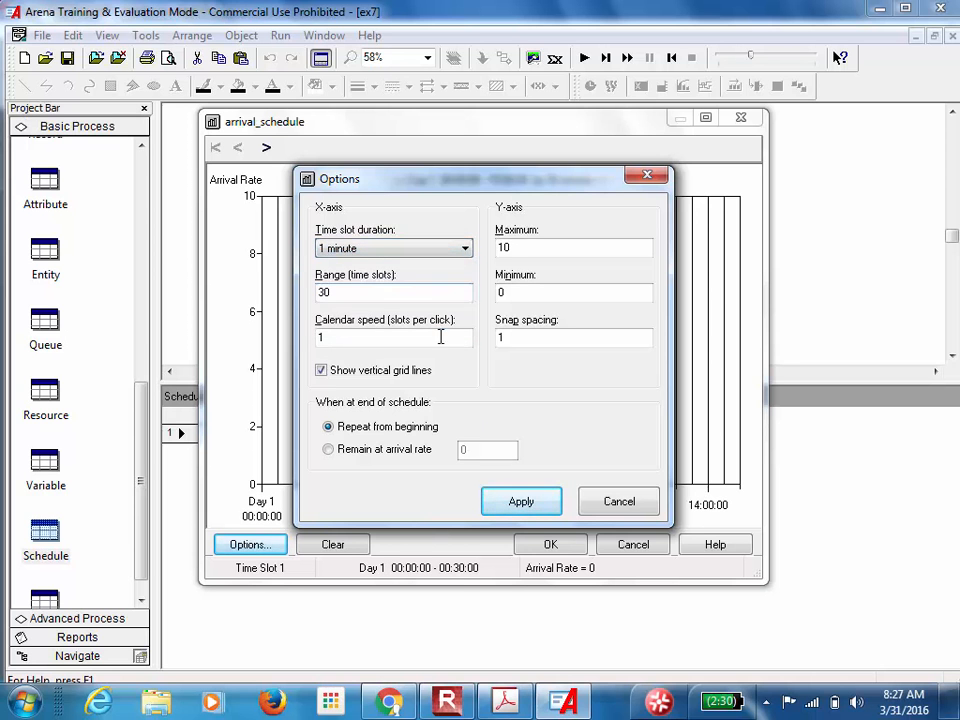
pyautogui.click(519, 499)
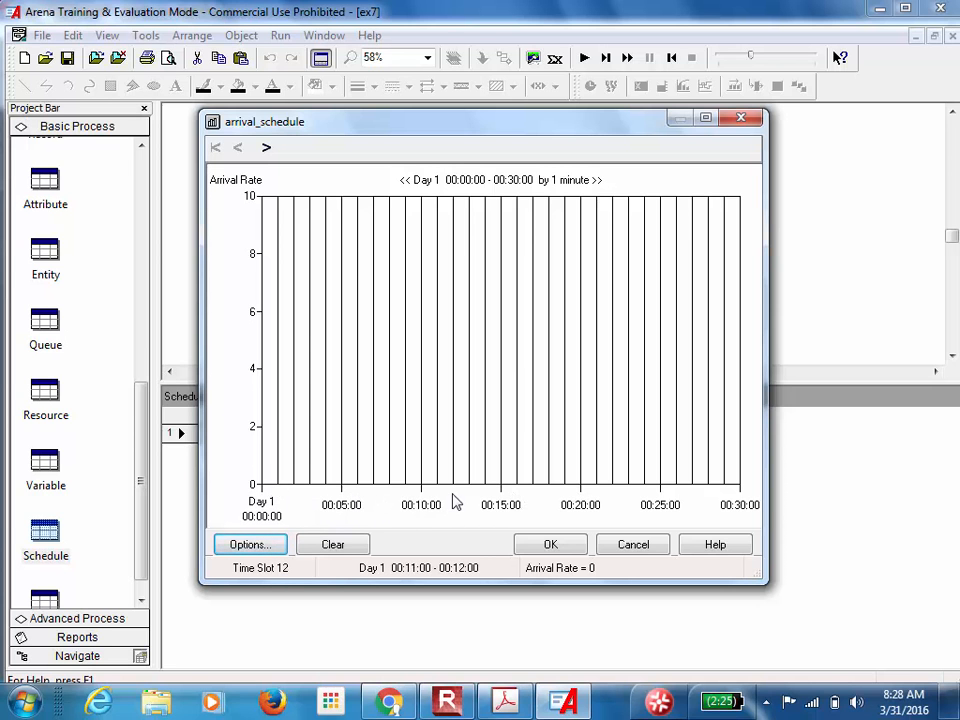
# Advance the arrival_schedule calendar slot by slot to examine how the time axis shifts with one-minute slots
pyautogui.click(268, 149)
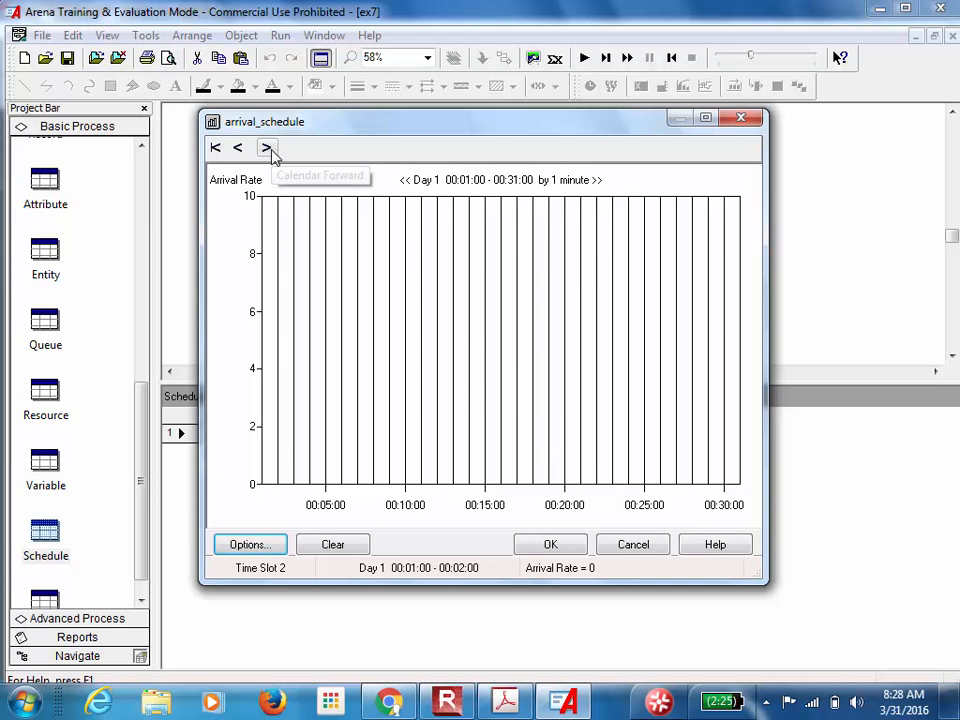
pyautogui.click(268, 149)
pyautogui.click(268, 149)
pyautogui.click(268, 149)
pyautogui.click(268, 149)
pyautogui.click(268, 149)
pyautogui.click(268, 149)
pyautogui.click(268, 149)
pyautogui.click(268, 149)
pyautogui.click(268, 149)
pyautogui.click(268, 149)
pyautogui.click(268, 149)
pyautogui.click(268, 149)
pyautogui.click(268, 149)
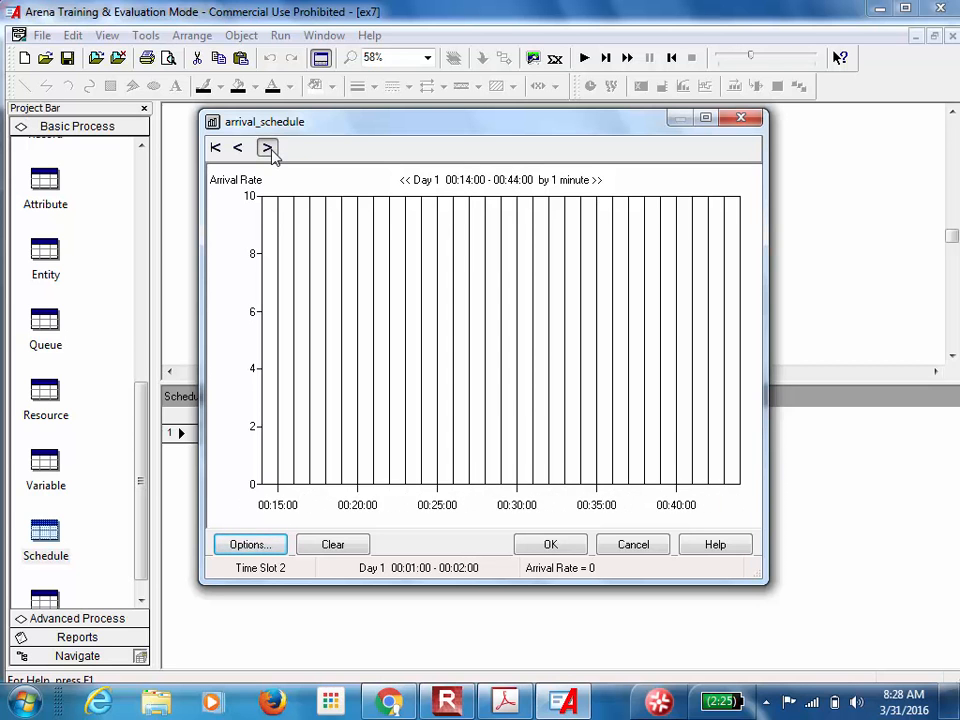
# Set the arrival_schedule graph's time slot duration to 1 hour and its Y-axis maximum to 25, accepting the data averaging
pyautogui.click(268, 149)
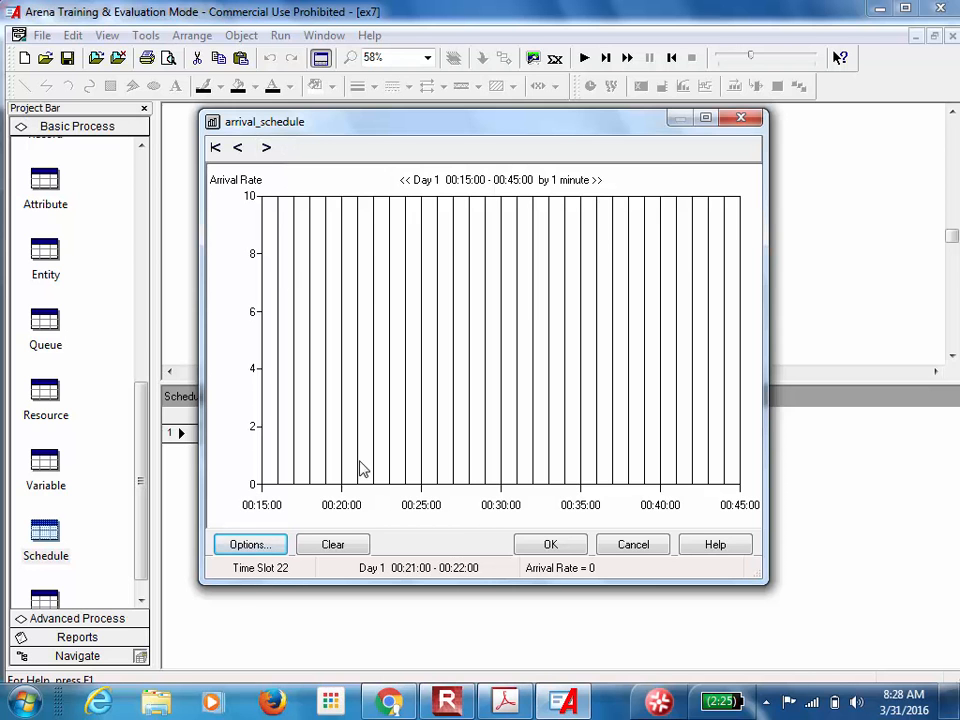
pyautogui.click(250, 544)
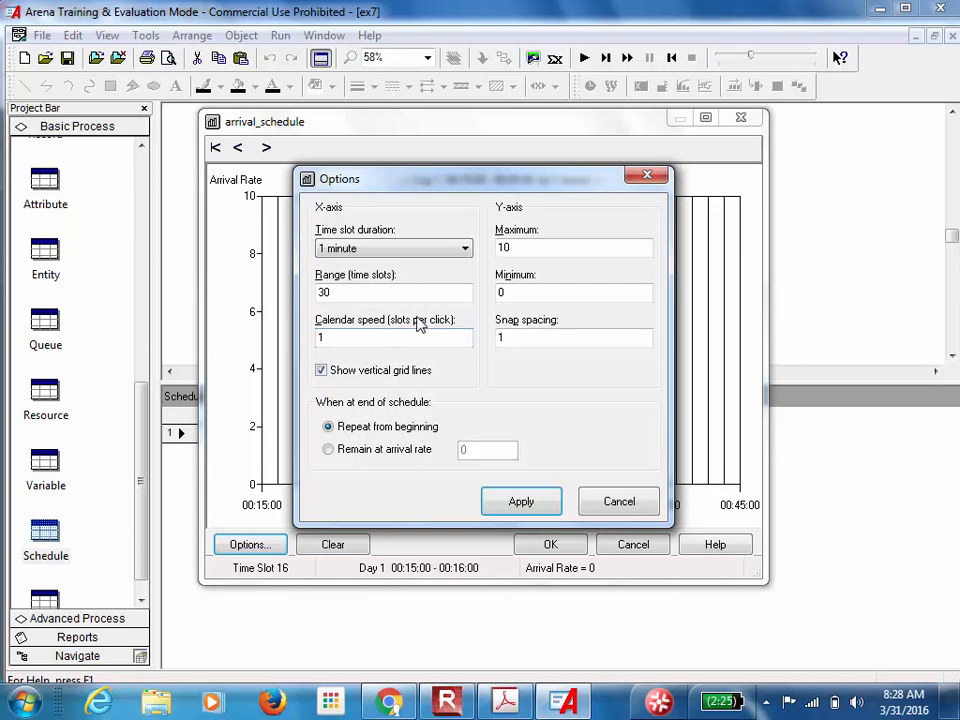
pyautogui.click(450, 253)
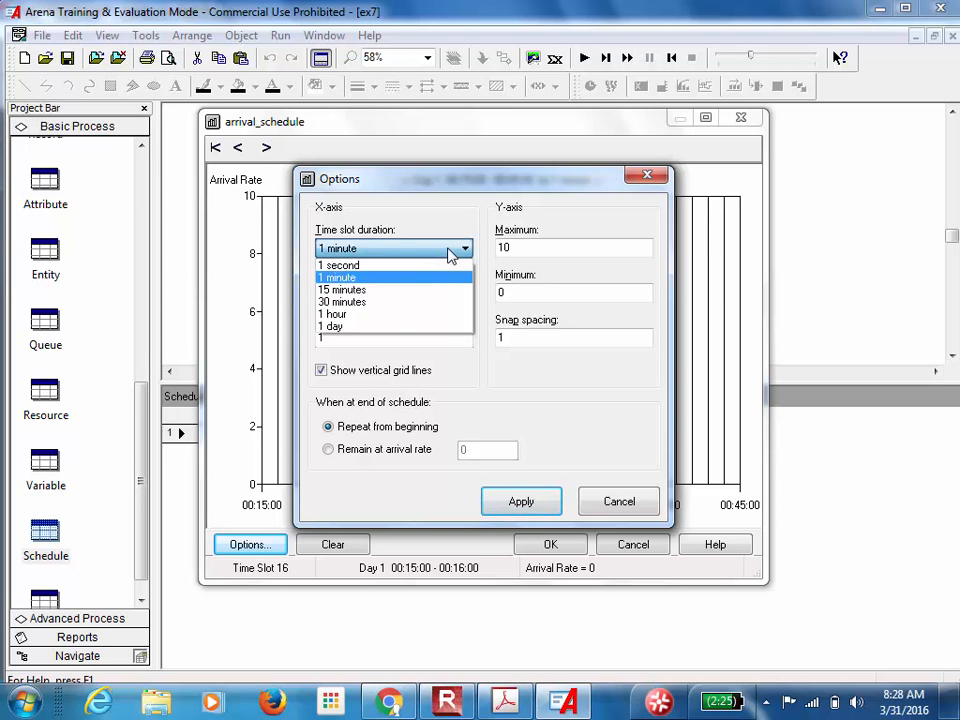
pyautogui.click(405, 314)
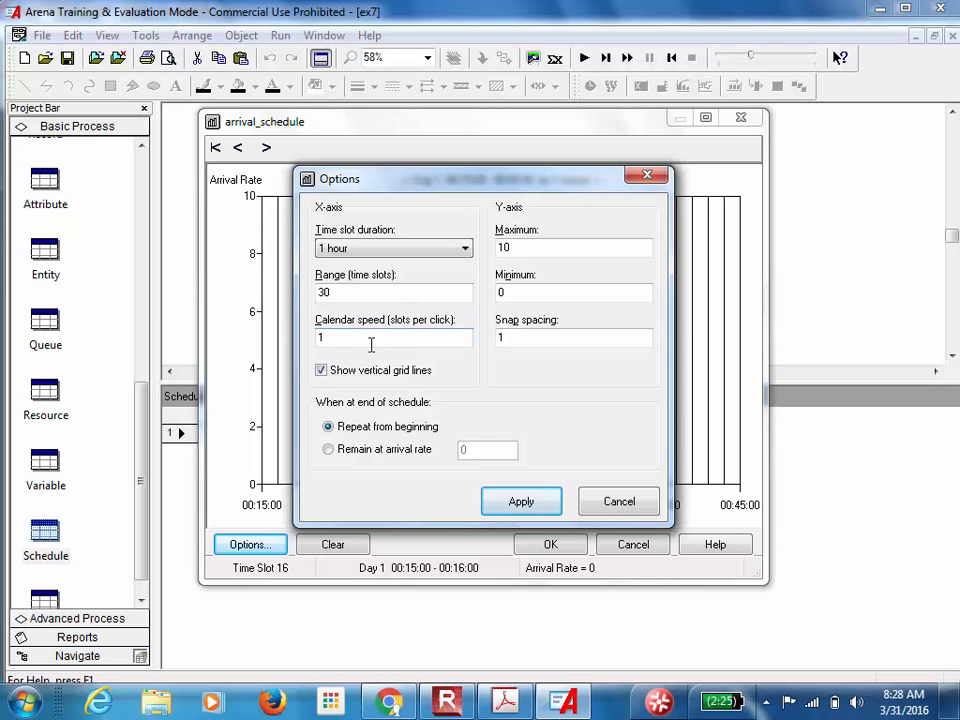
pyautogui.click(532, 249)
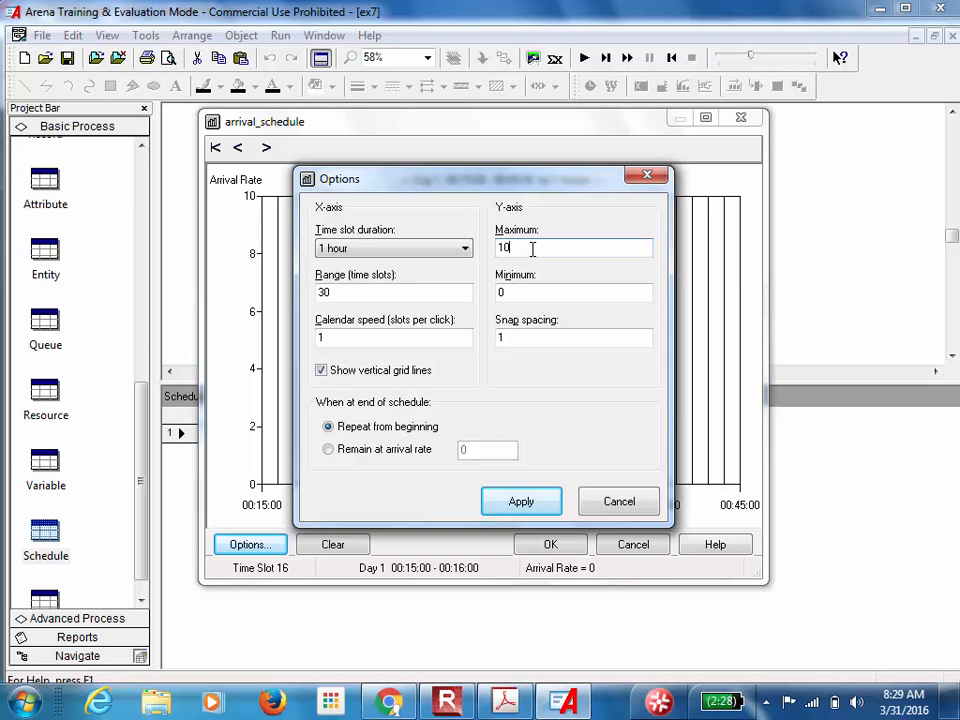
pyautogui.press('BackSpace')
pyautogui.press('BackSpace')
pyautogui.write('25')
pyautogui.click(510, 506)
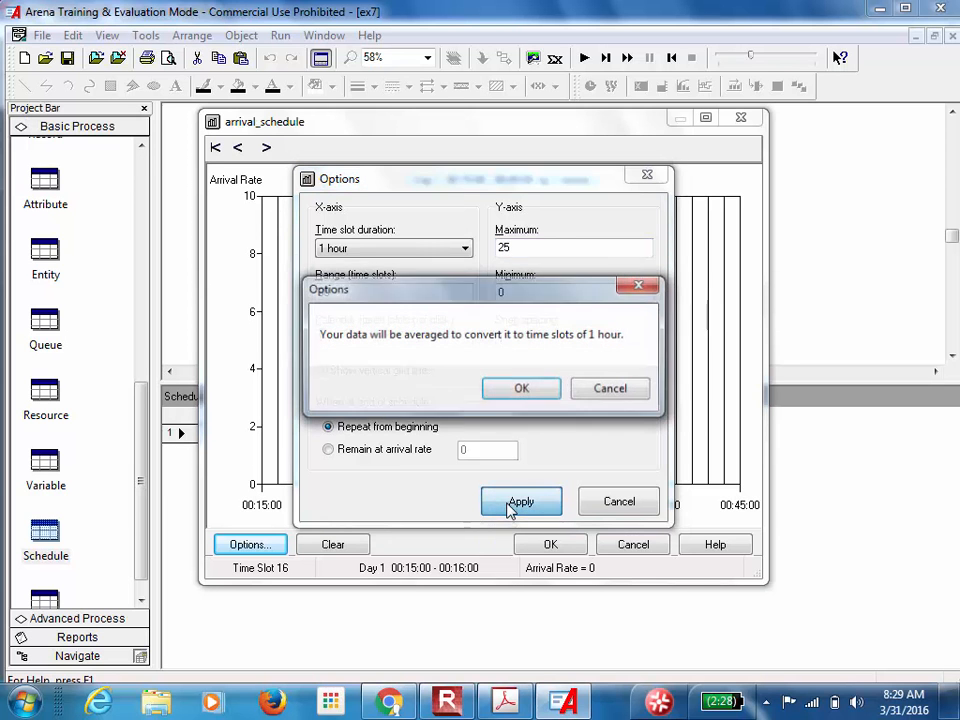
pyautogui.click(540, 396)
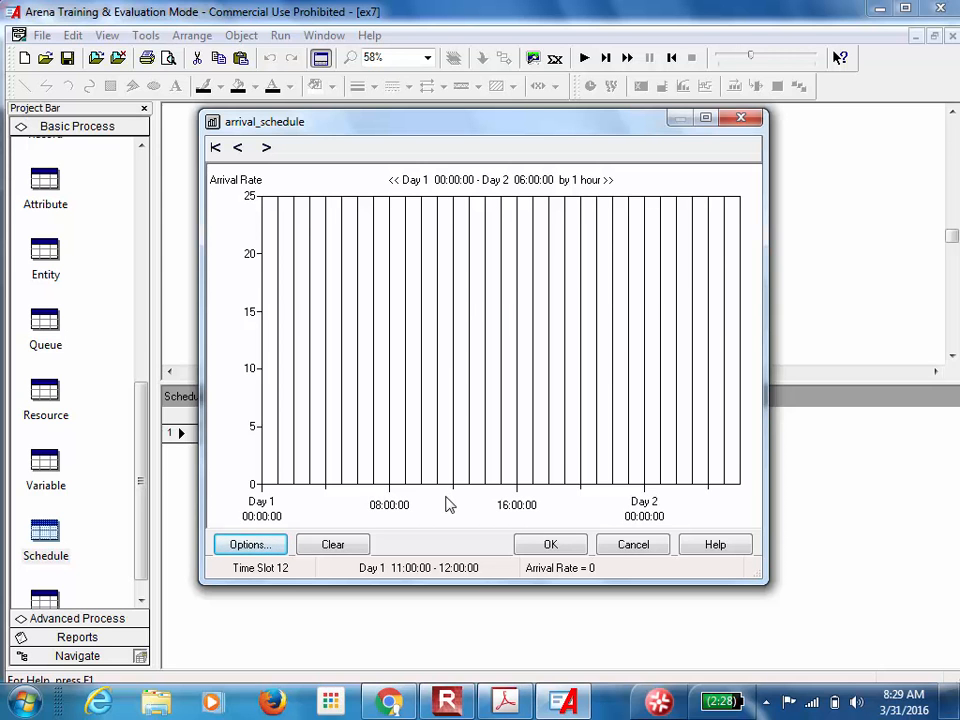
# Set the Y-axis maximum of the arrival_schedule graph to 10
pyautogui.click(271, 546)
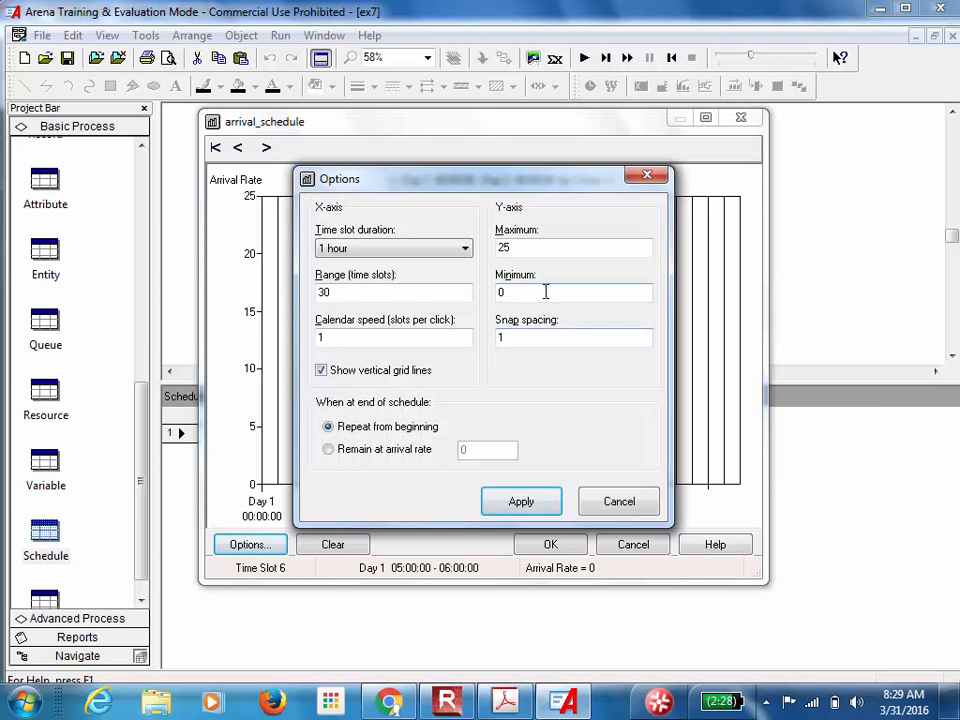
pyautogui.click(525, 253)
pyautogui.press('BackSpace')
pyautogui.press('BackSpace')
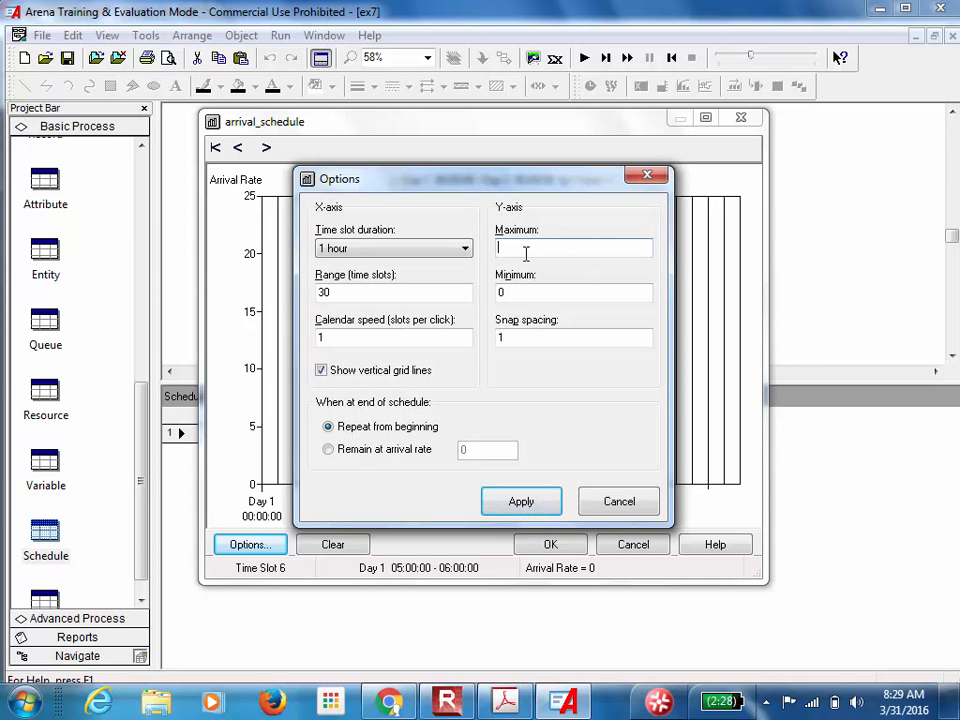
pyautogui.write('10')
pyautogui.click(551, 510)
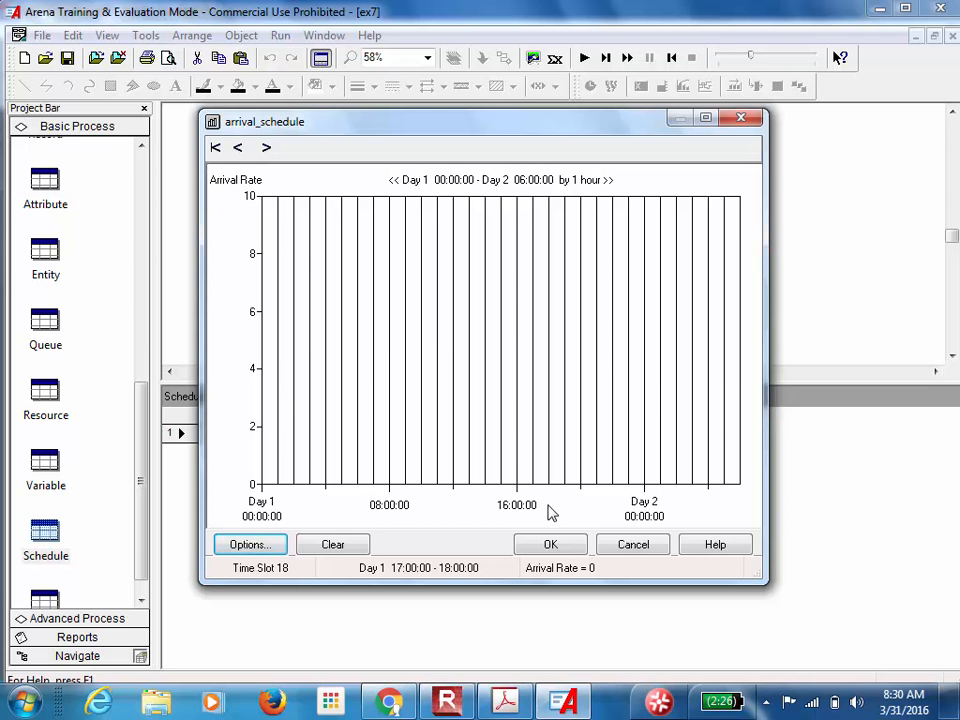
# Check the arrival rates on the 24 hour Store slide in Acrobat and set the rate to 10 for the hourly slots from 10:00 to 18:00
pyautogui.click(495, 705)
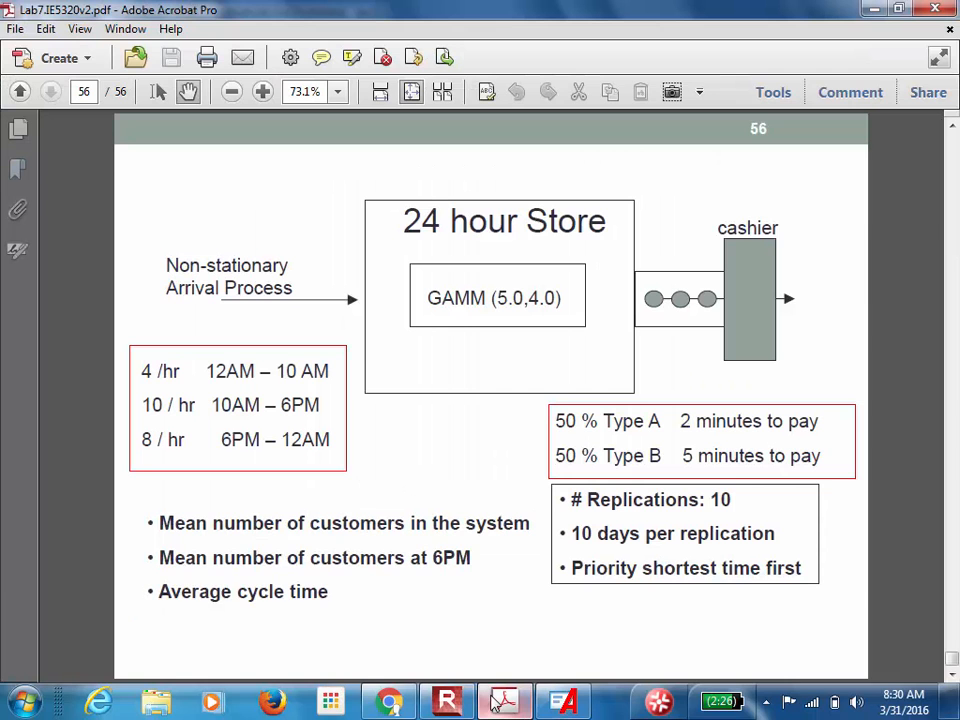
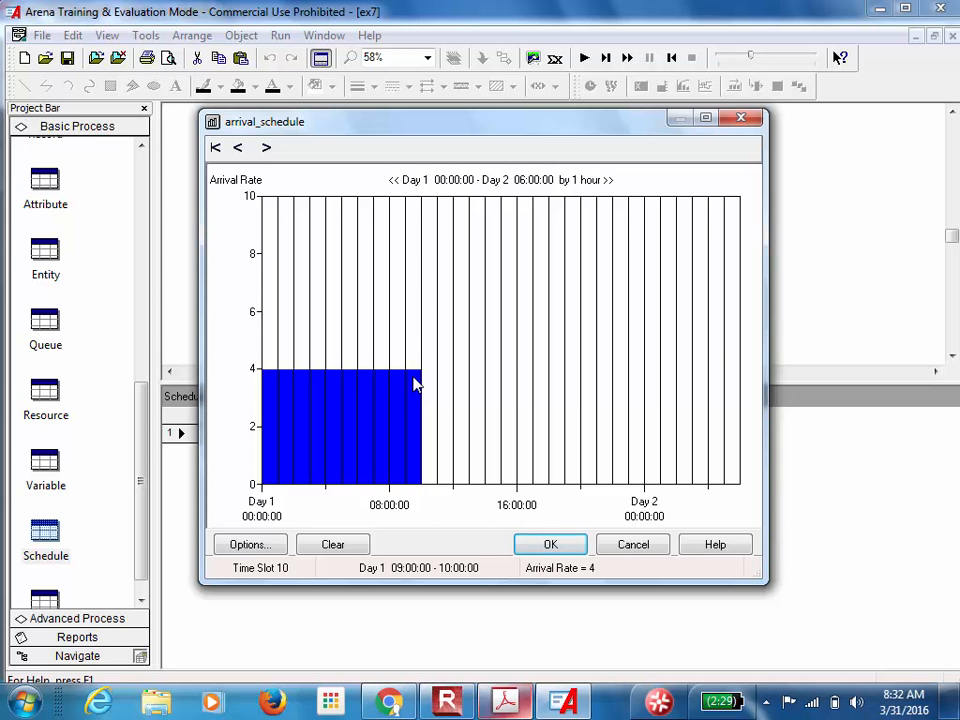
pyautogui.click(430, 212)
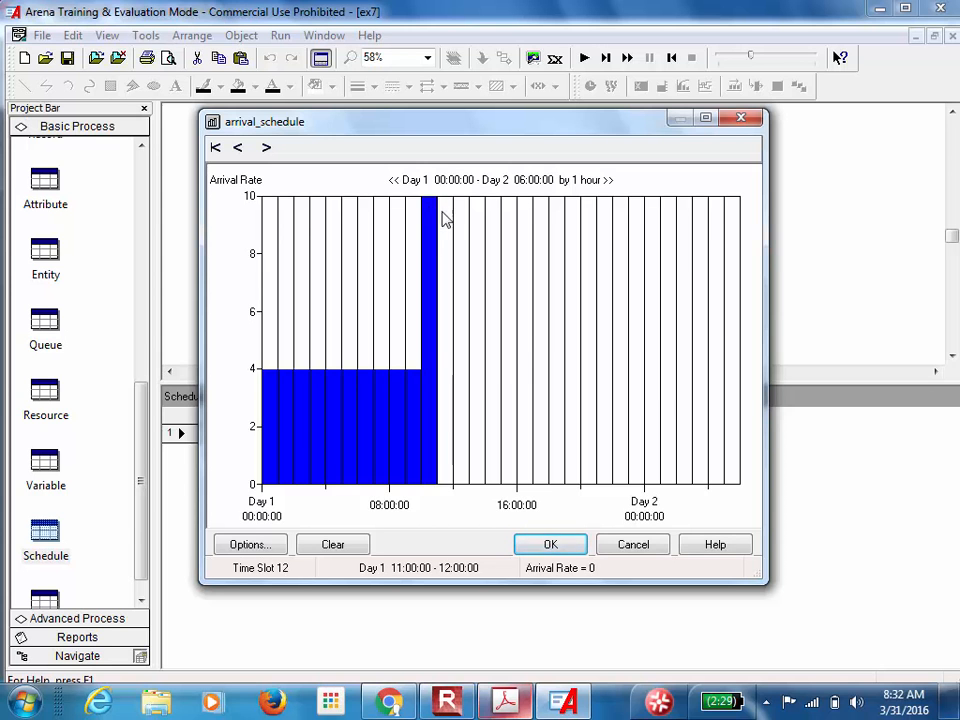
pyautogui.click(448, 218)
pyautogui.click(463, 210)
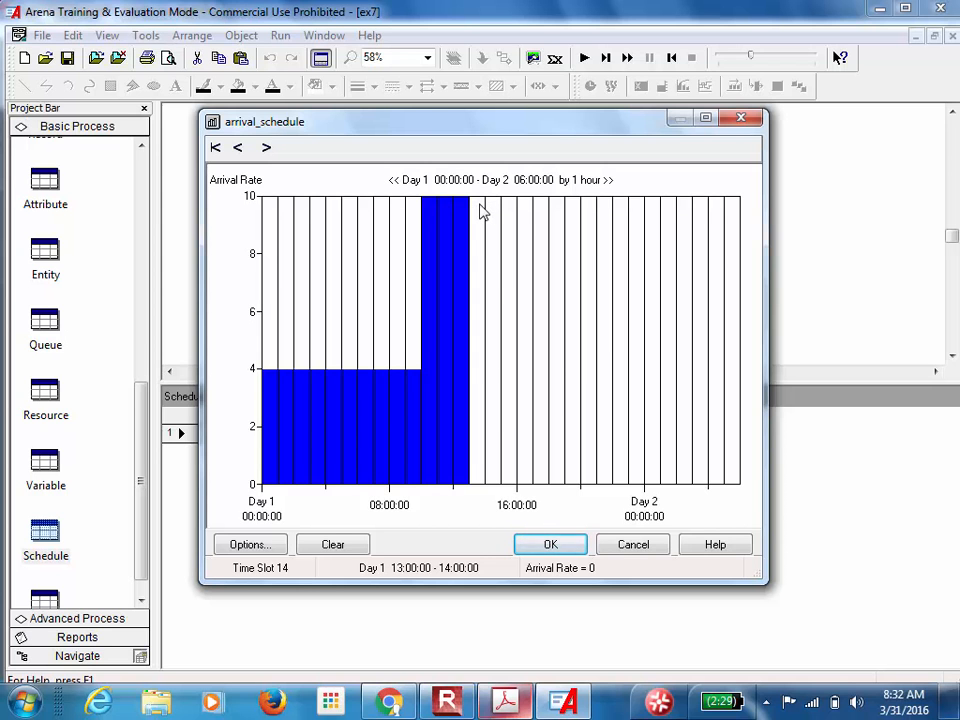
pyautogui.click(481, 210)
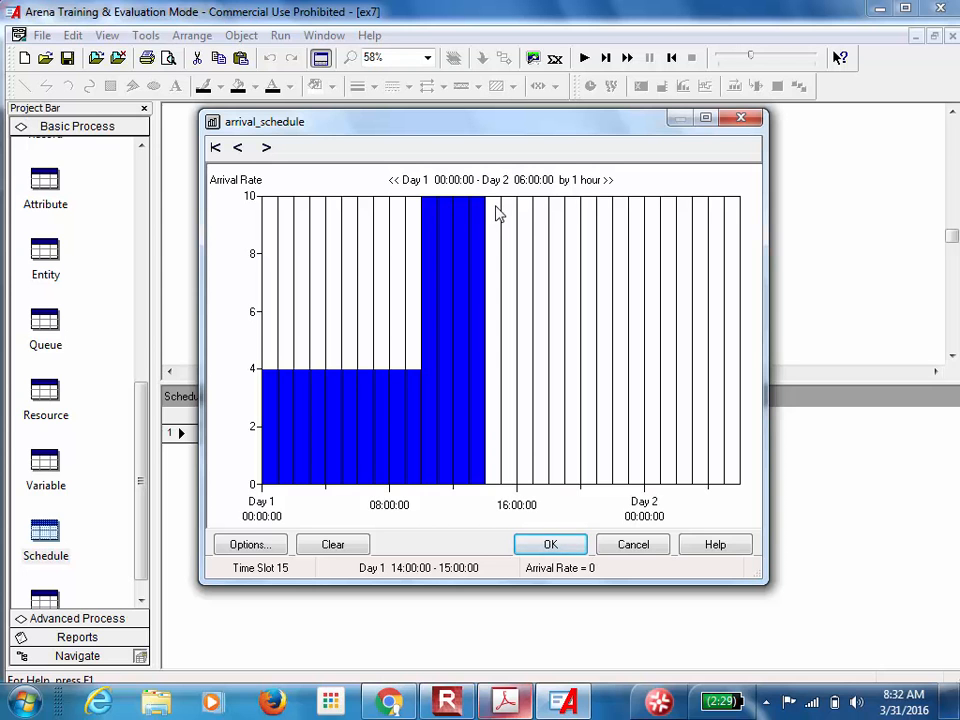
pyautogui.click(497, 210)
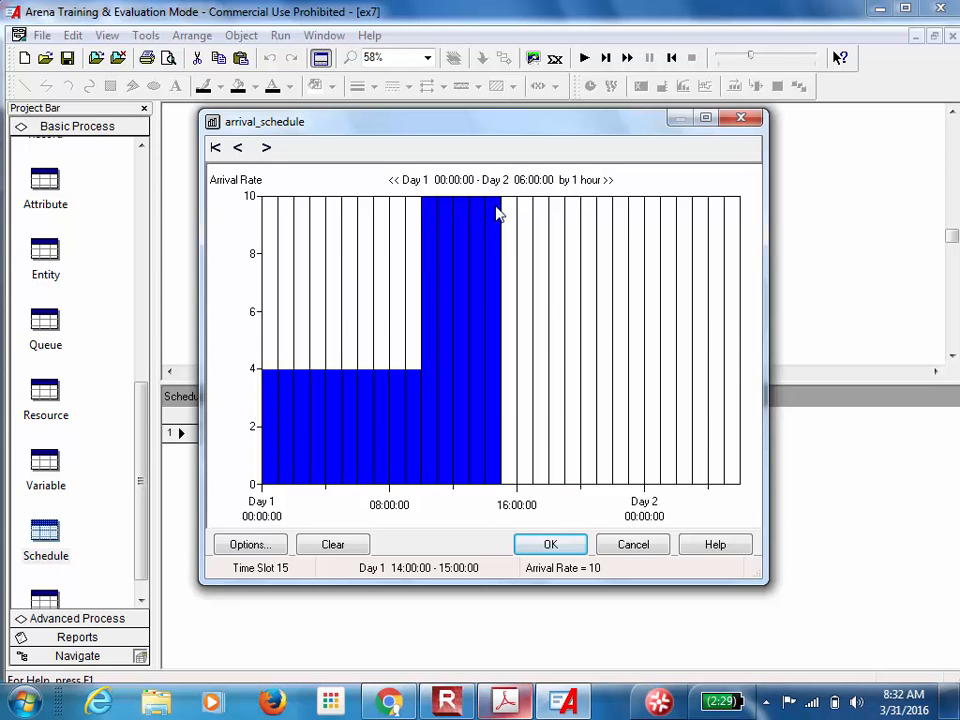
pyautogui.click(508, 211)
pyautogui.click(524, 210)
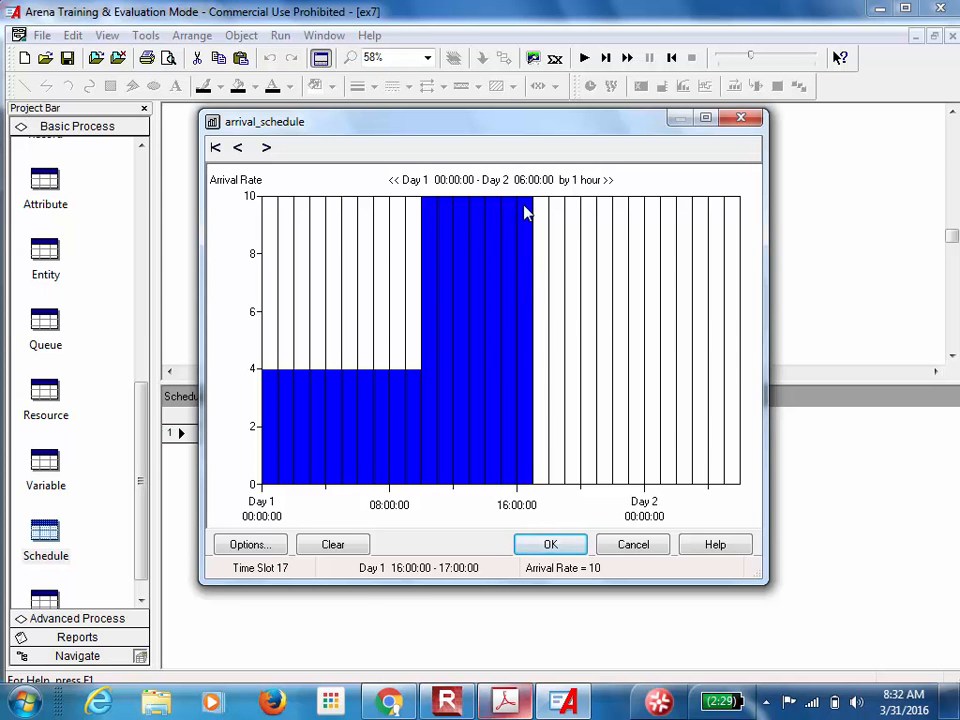
pyautogui.click(542, 210)
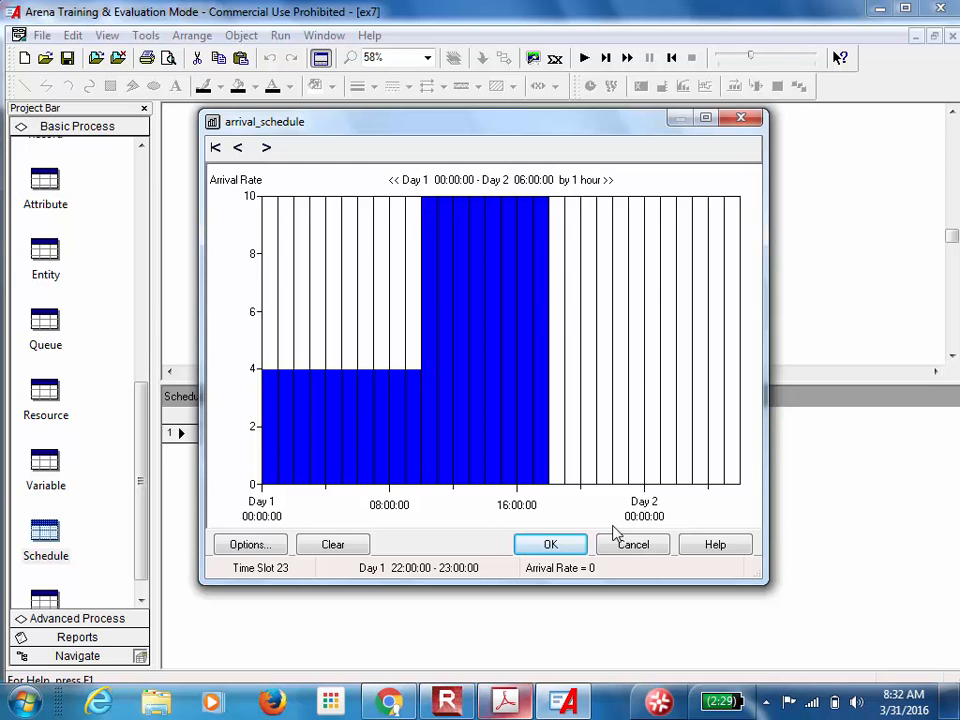
# Set the arrival rate to 8 for the hourly slots from 18:00 to 24:00 and accept the arrival_schedule graph
pyautogui.click(553, 256)
pyautogui.click(570, 257)
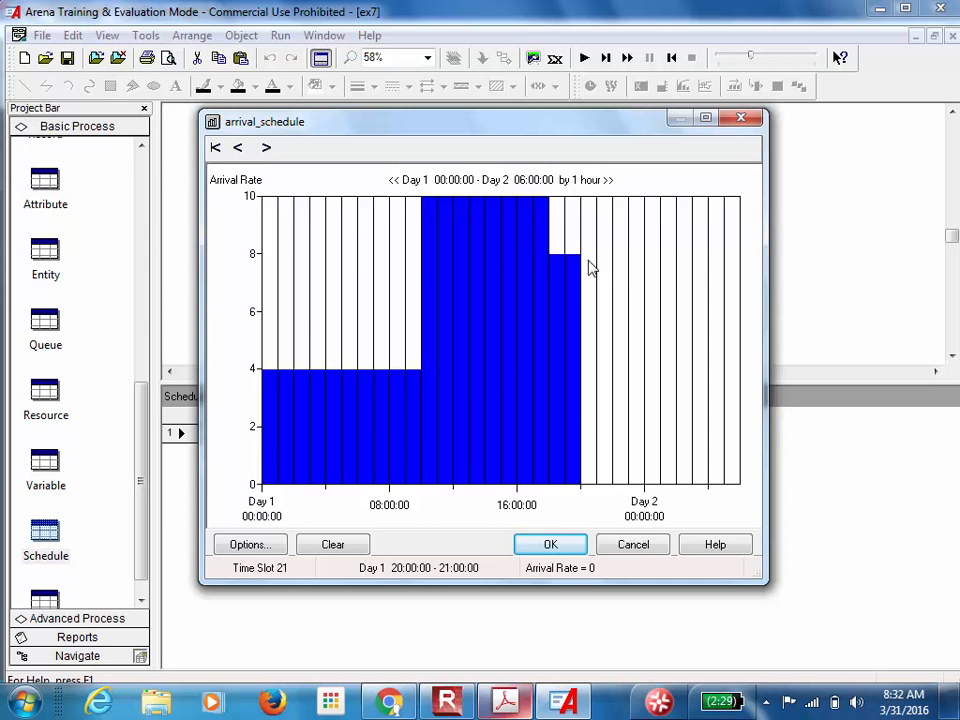
pyautogui.click(587, 264)
pyautogui.click(605, 265)
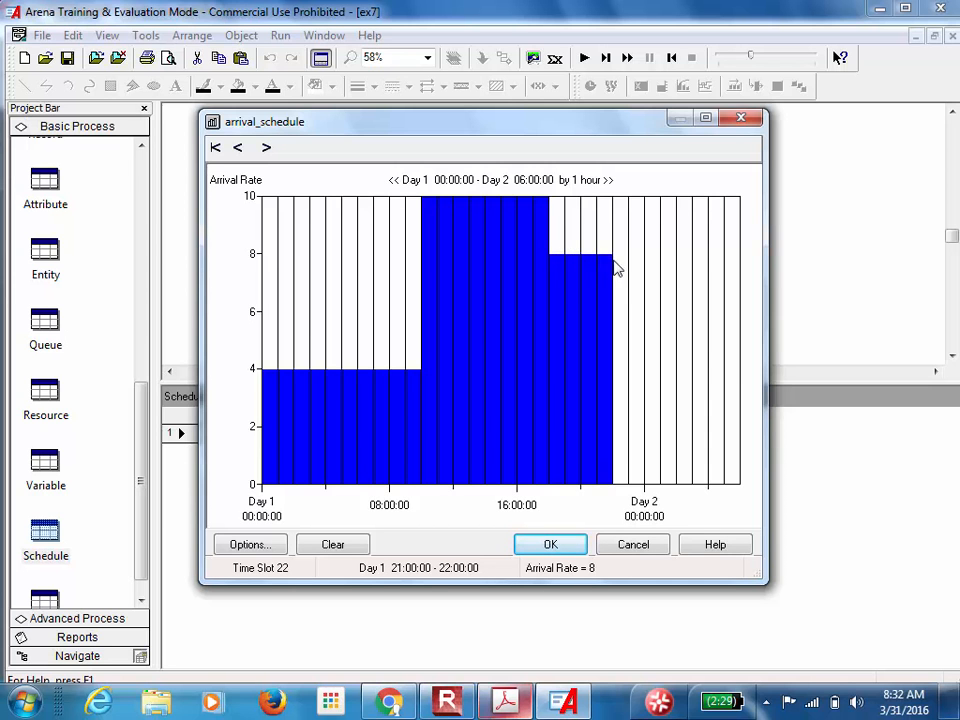
pyautogui.click(620, 267)
pyautogui.click(640, 268)
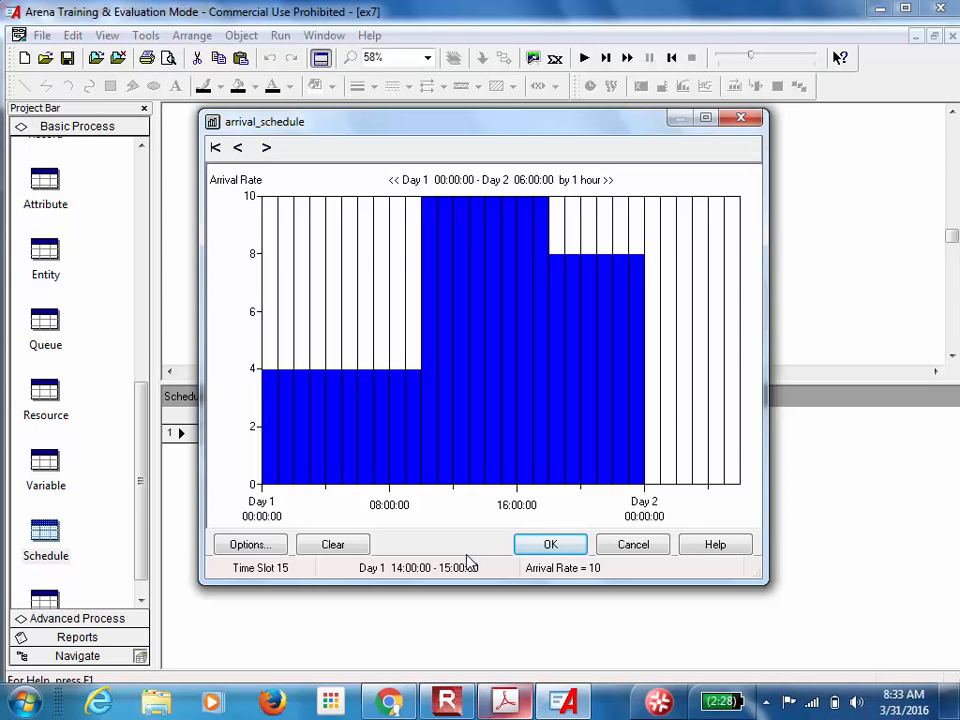
pyautogui.click(548, 545)
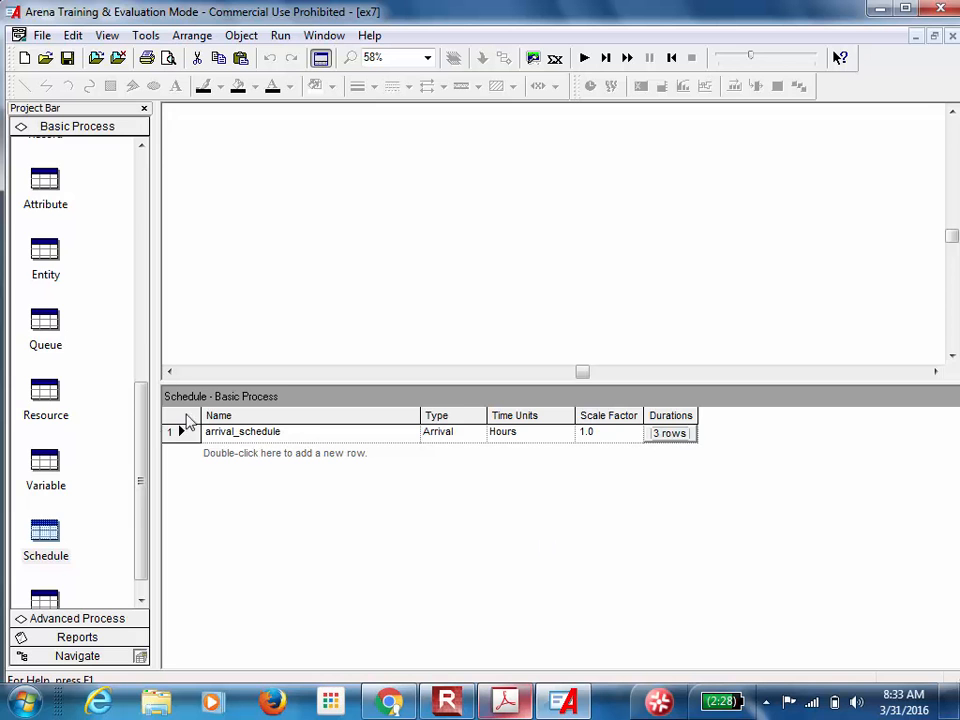
# Add a Create module to the flowchart and set its time between arrivals to type Schedule, using arrival_schedule
pyautogui.moveTo(144, 437); pyautogui.dragTo(146, 167)
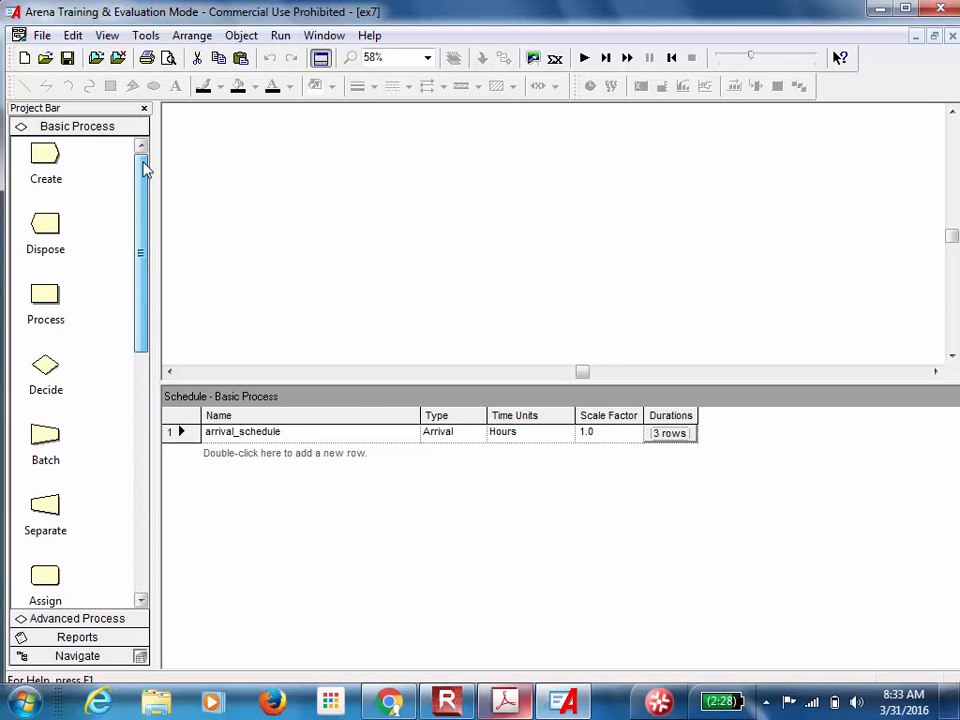
pyautogui.moveTo(62, 158); pyautogui.dragTo(201, 165)
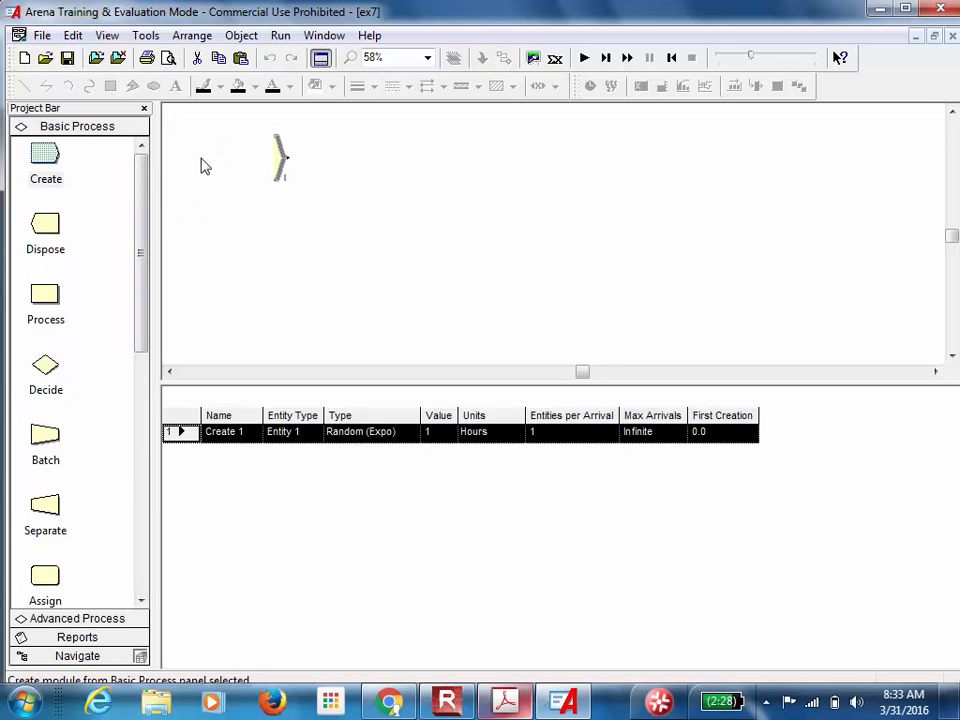
pyautogui.doubleClick(251, 174)
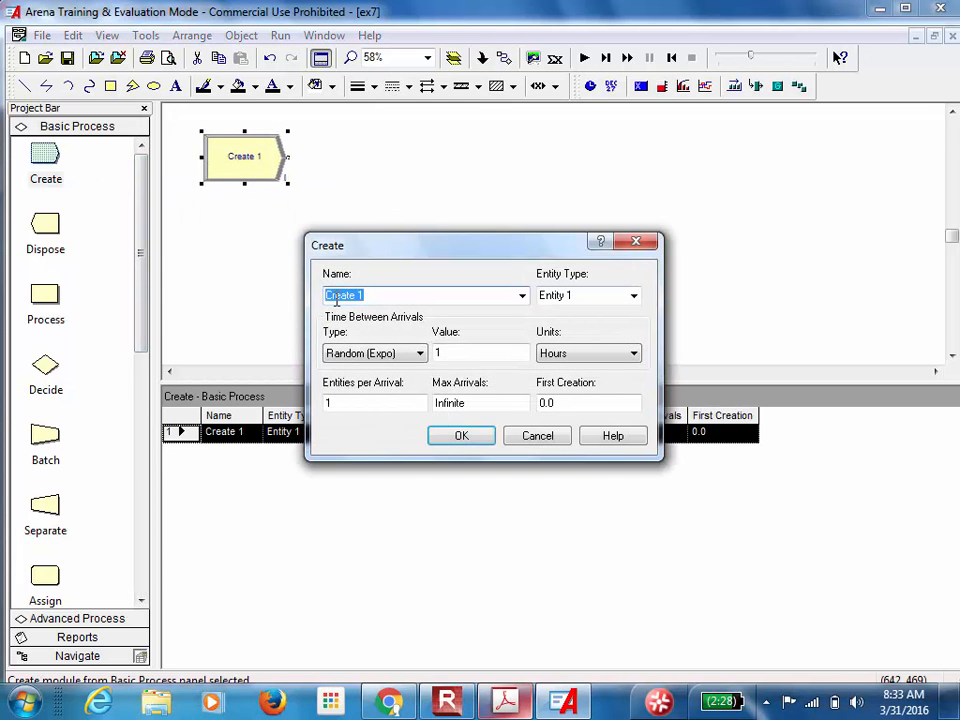
pyautogui.click(368, 353)
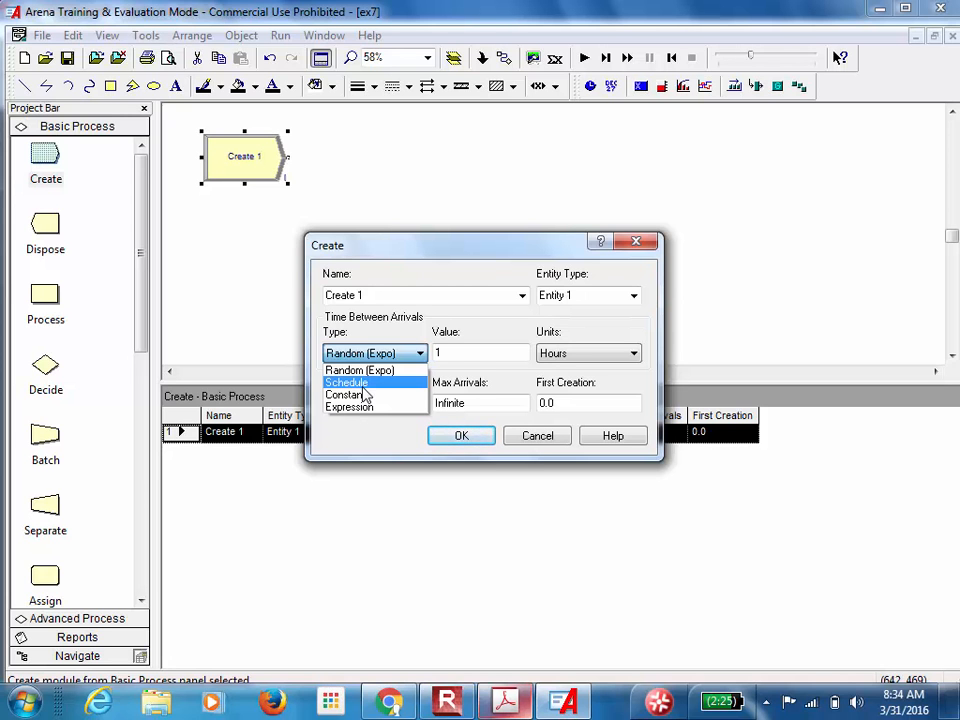
pyautogui.click(364, 388)
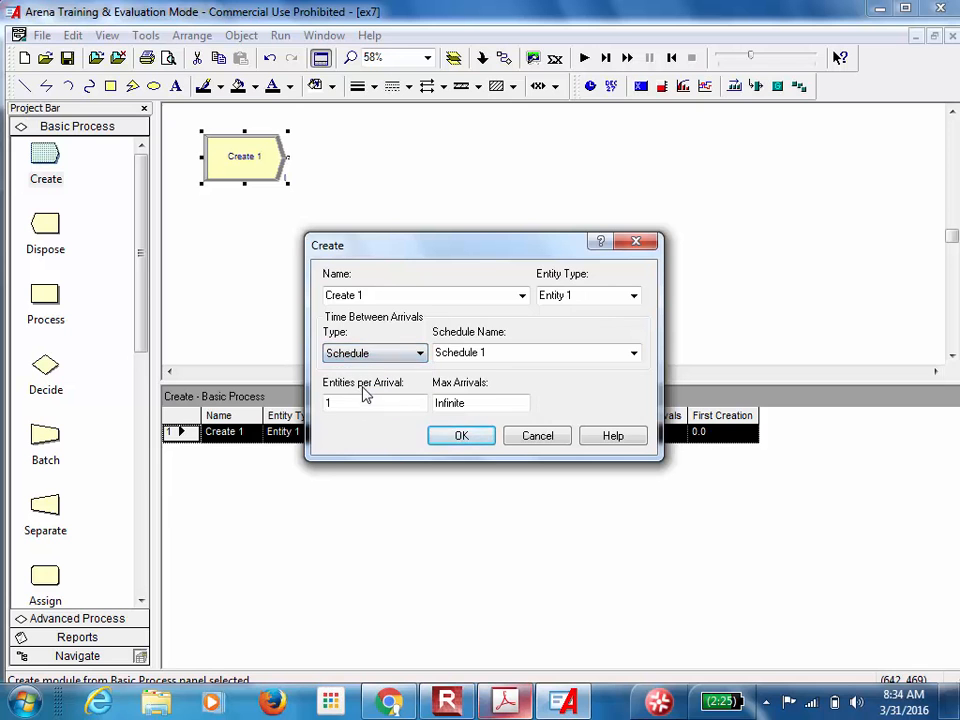
pyautogui.click(543, 356)
pyautogui.click(633, 353)
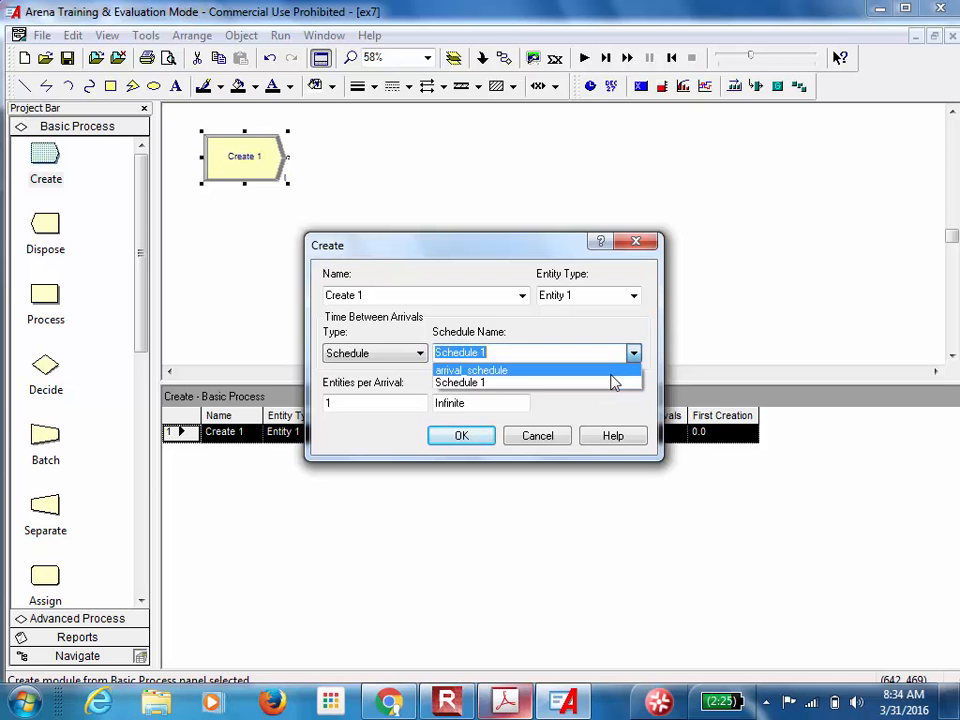
pyautogui.click(612, 375)
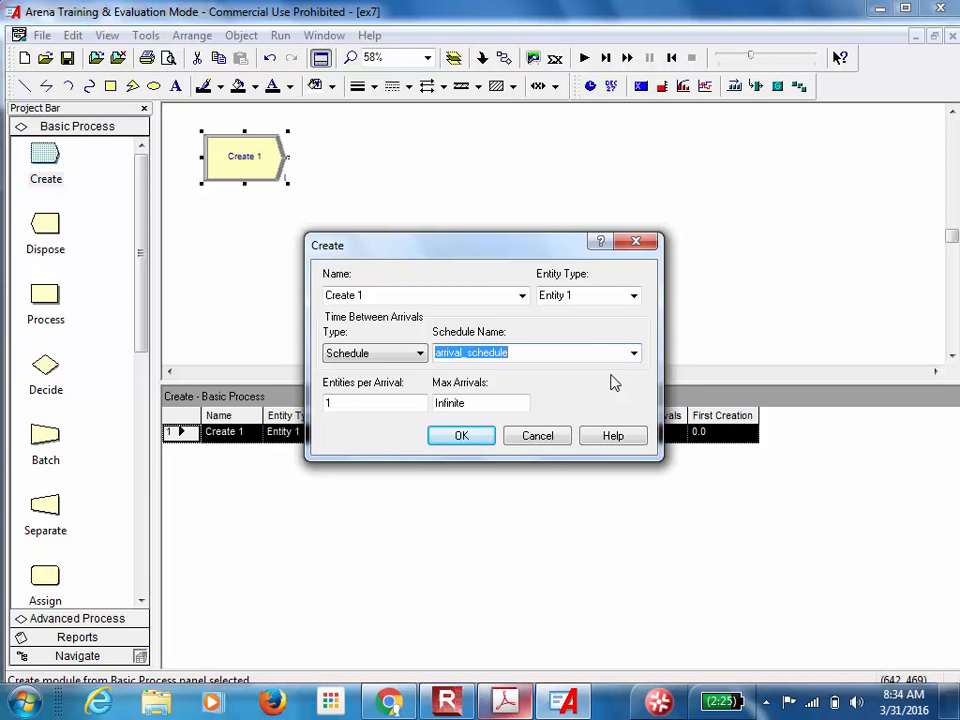
pyautogui.click(462, 436)
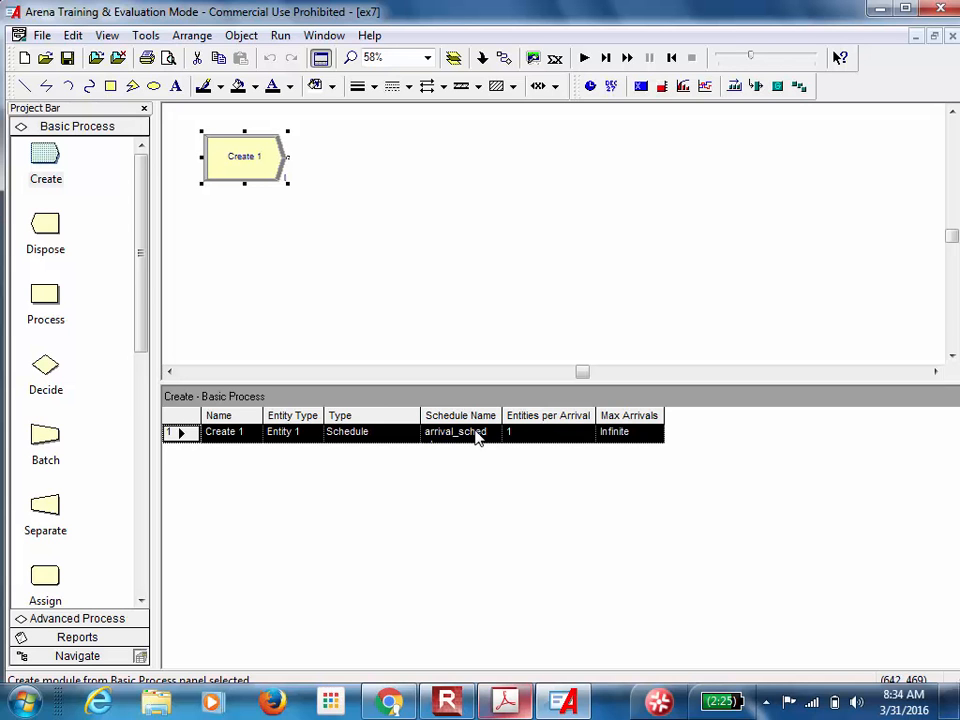
# Check the 24 hour Store slide in Acrobat and place an Assign module connected after Create 1
pyautogui.click(502, 702)
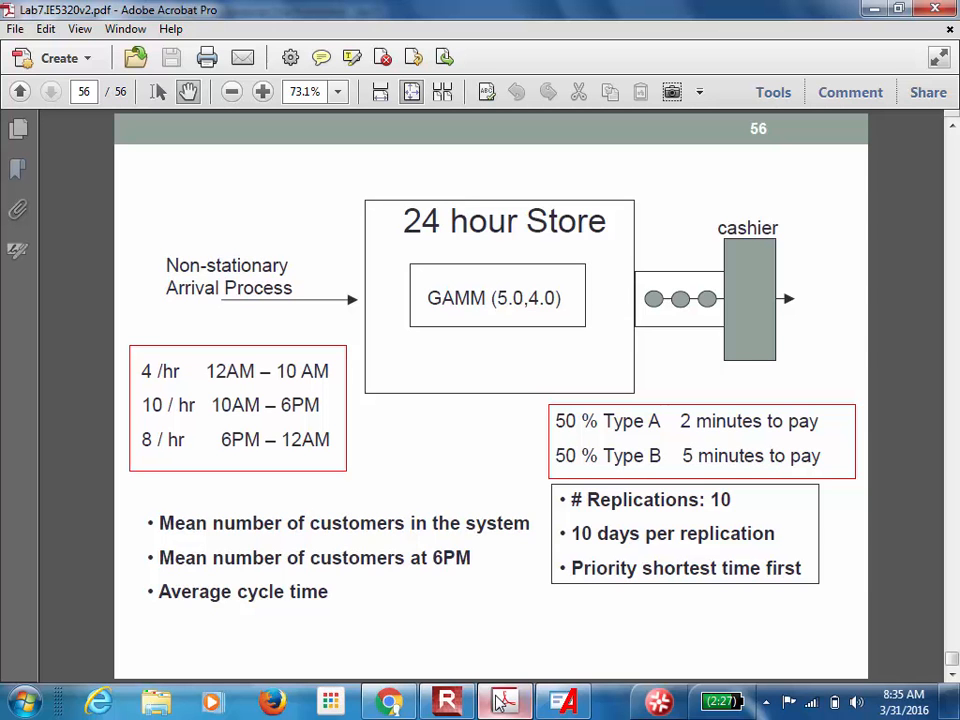
pyautogui.click(563, 701)
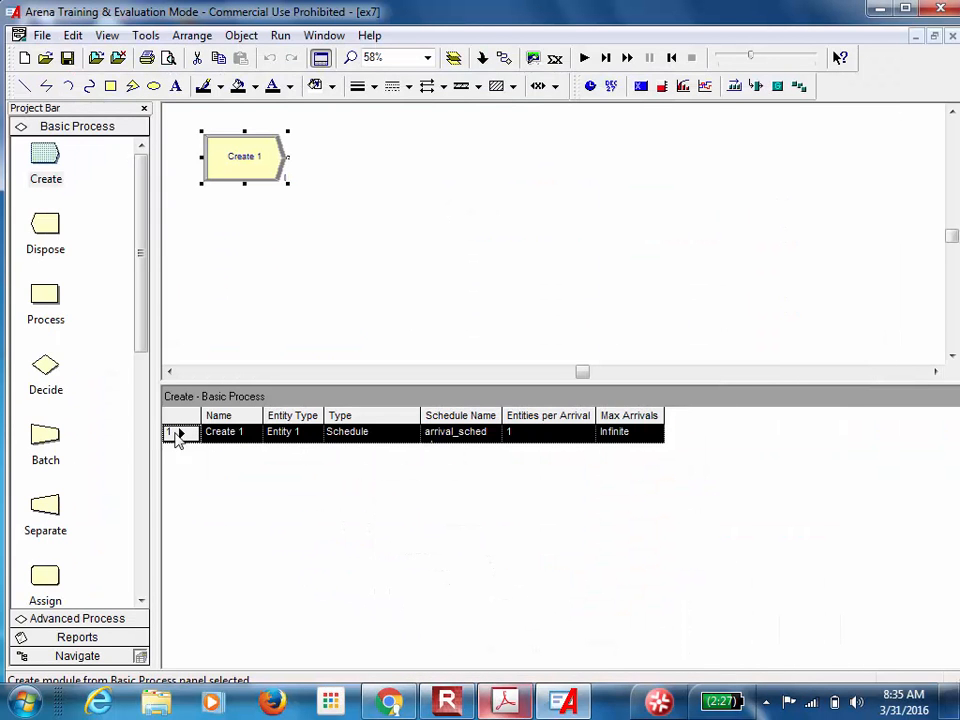
pyautogui.moveTo(55, 577); pyautogui.dragTo(313, 163)
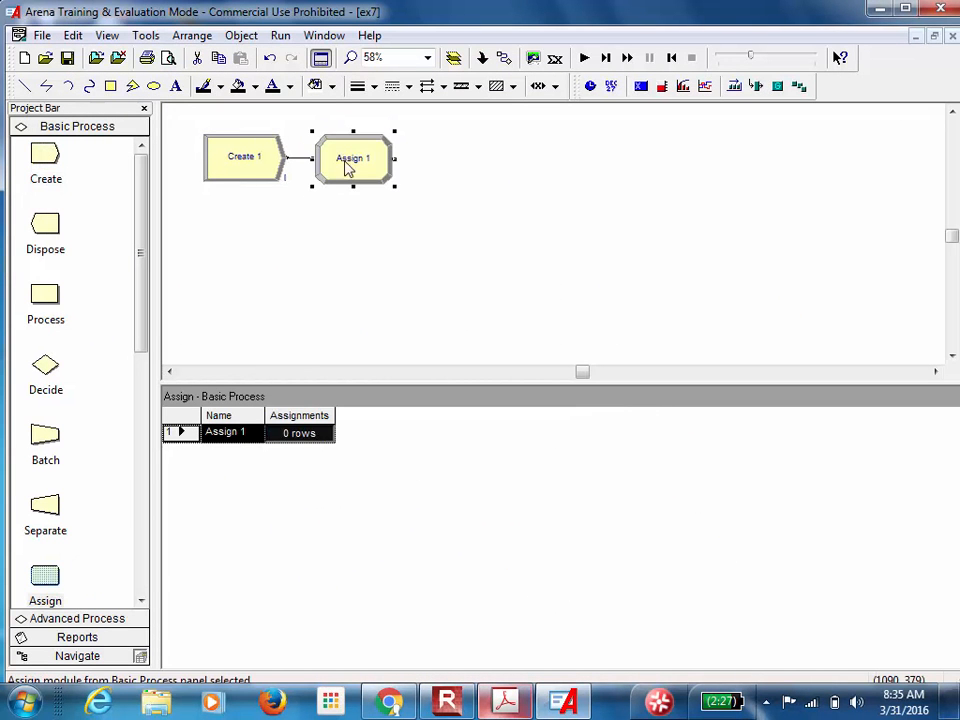
# Add an Attribute assignment to Assign 1 that sets arrival_time to TNOW
pyautogui.doubleClick(350, 167)
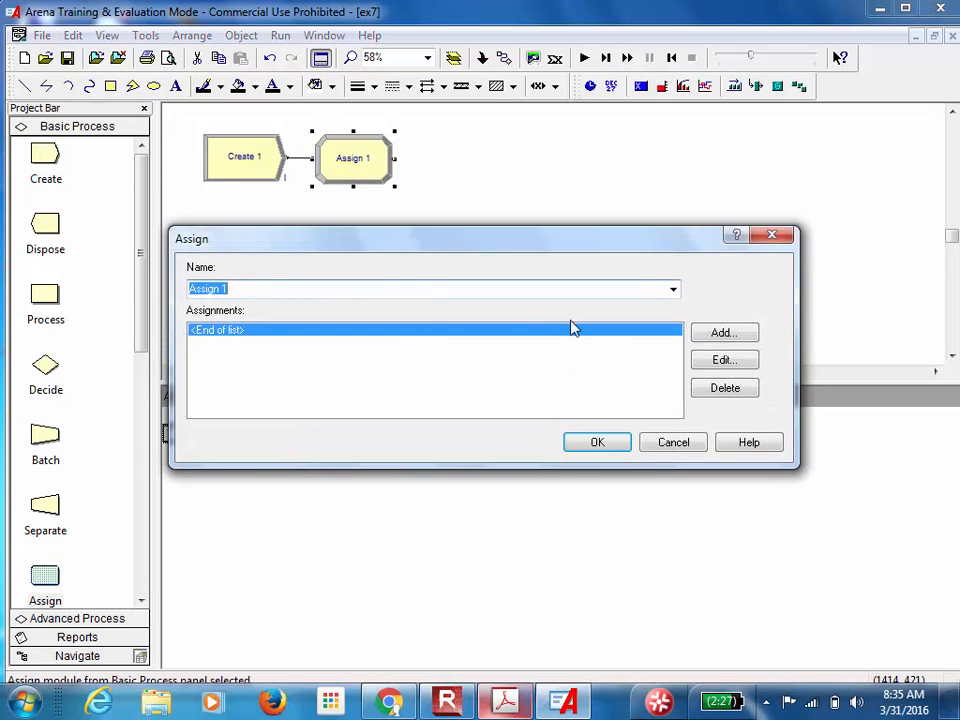
pyautogui.click(711, 337)
pyautogui.click(392, 331)
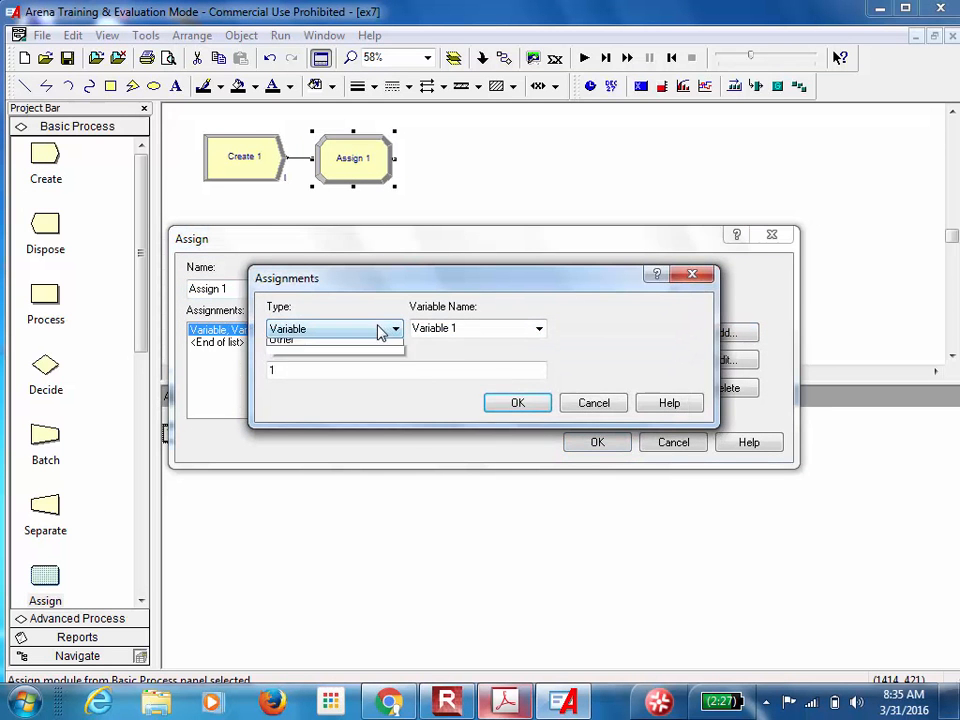
pyautogui.click(352, 388)
pyautogui.click(484, 335)
pyautogui.write('a')
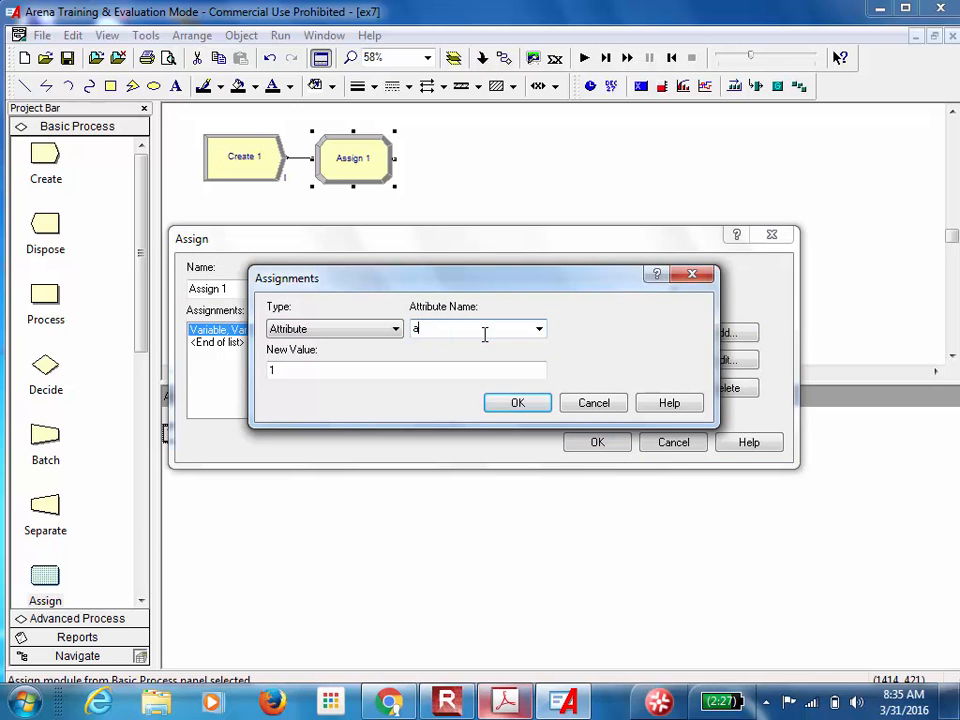
pyautogui.write('rrival_time')
pyautogui.click(384, 375)
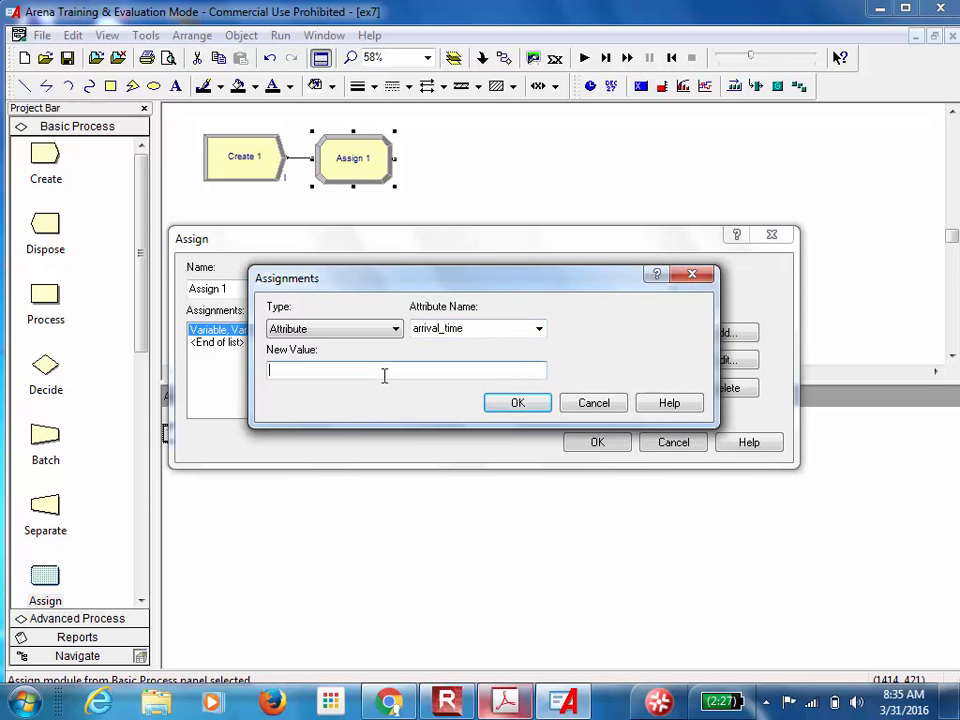
pyautogui.write('TNOW')
pyautogui.click(517, 404)
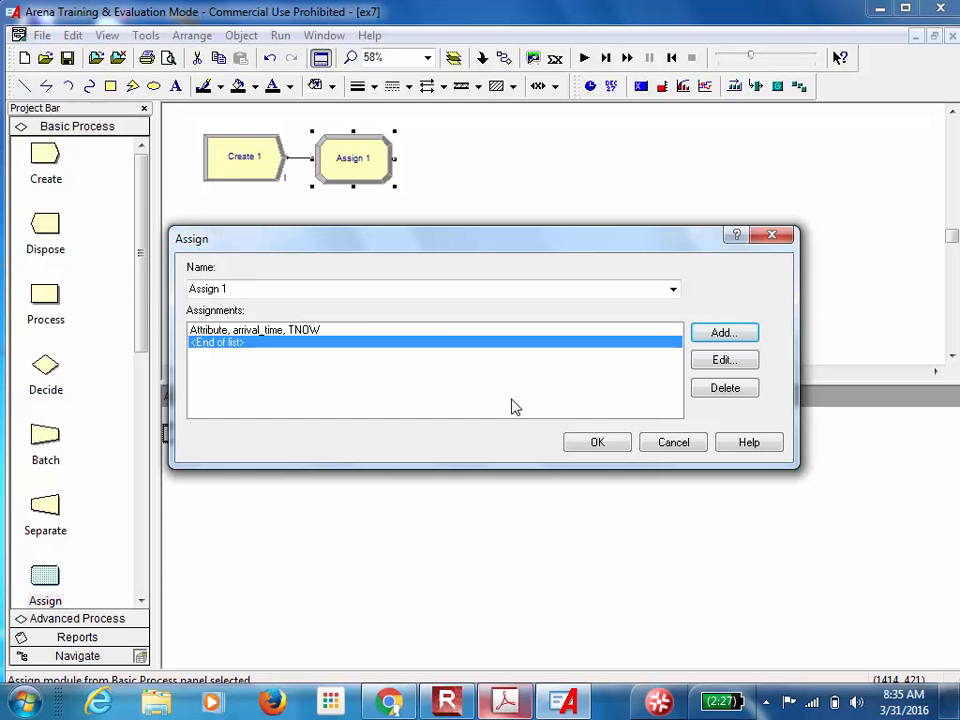
# Add a Variable assignment to Assign 1 that sets wip to wip+1, and accept the module's settings
pyautogui.click(720, 336)
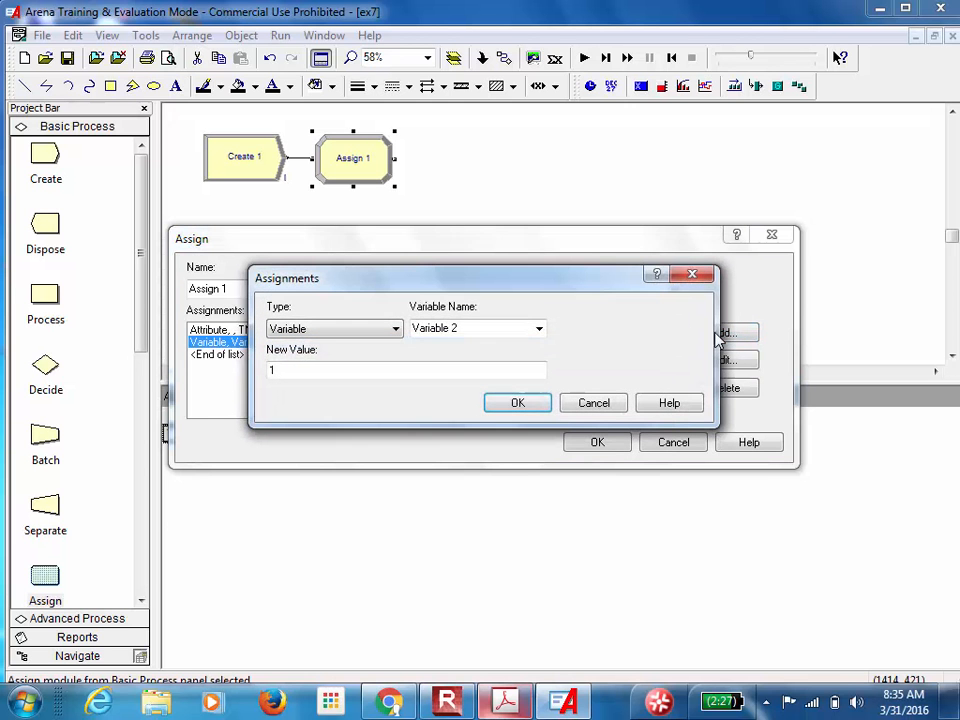
pyautogui.doubleClick(474, 332)
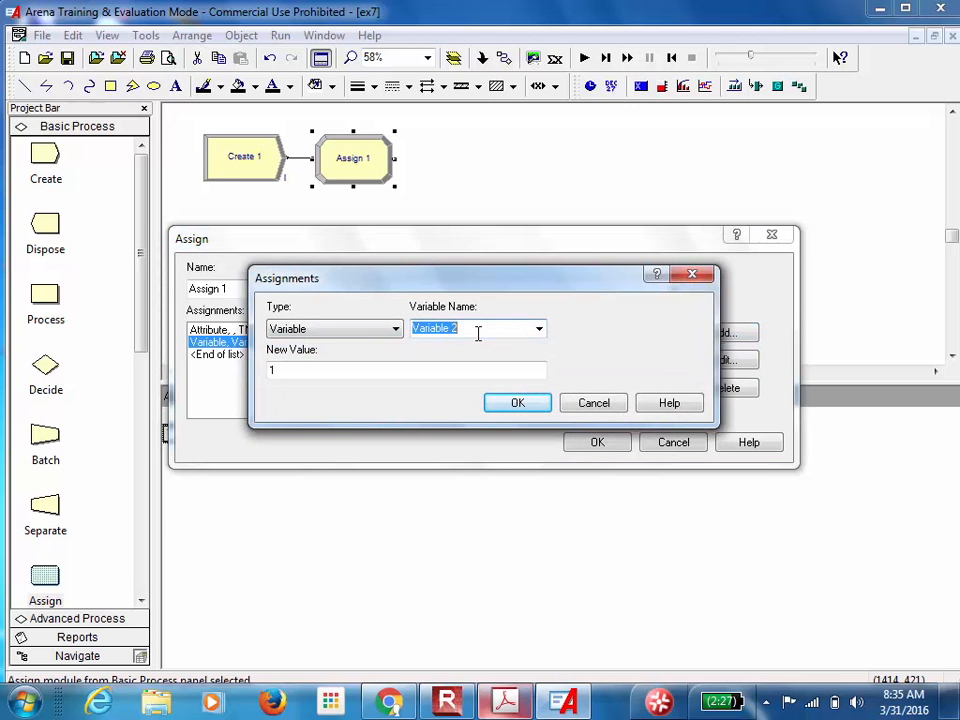
pyautogui.write('wip')
pyautogui.click(379, 370)
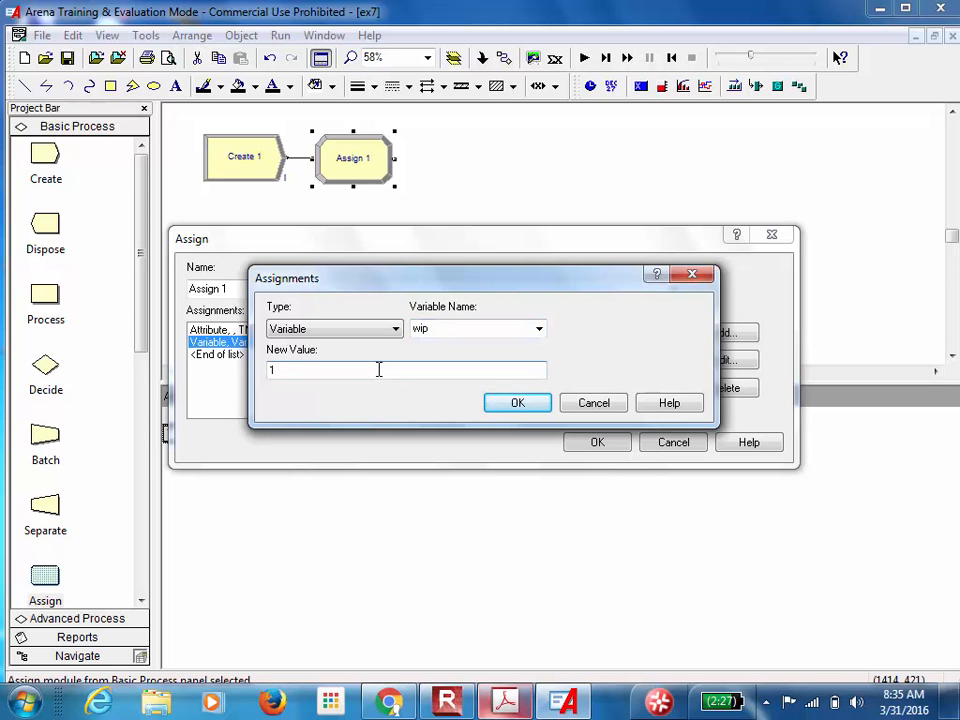
pyautogui.write('wip+')
pyautogui.click(514, 410)
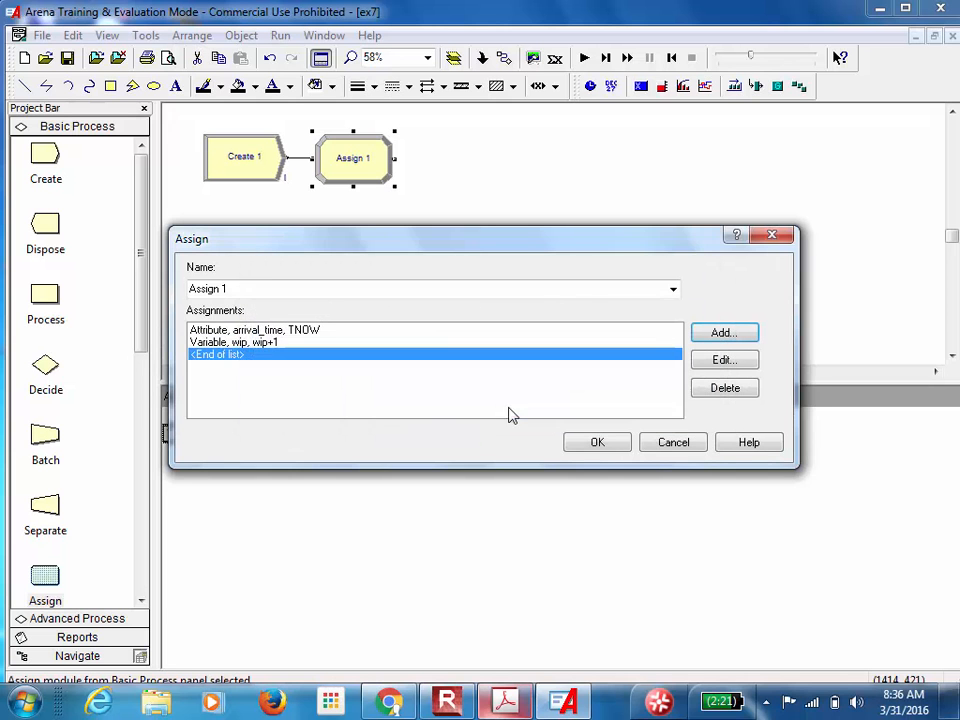
pyautogui.click(585, 445)
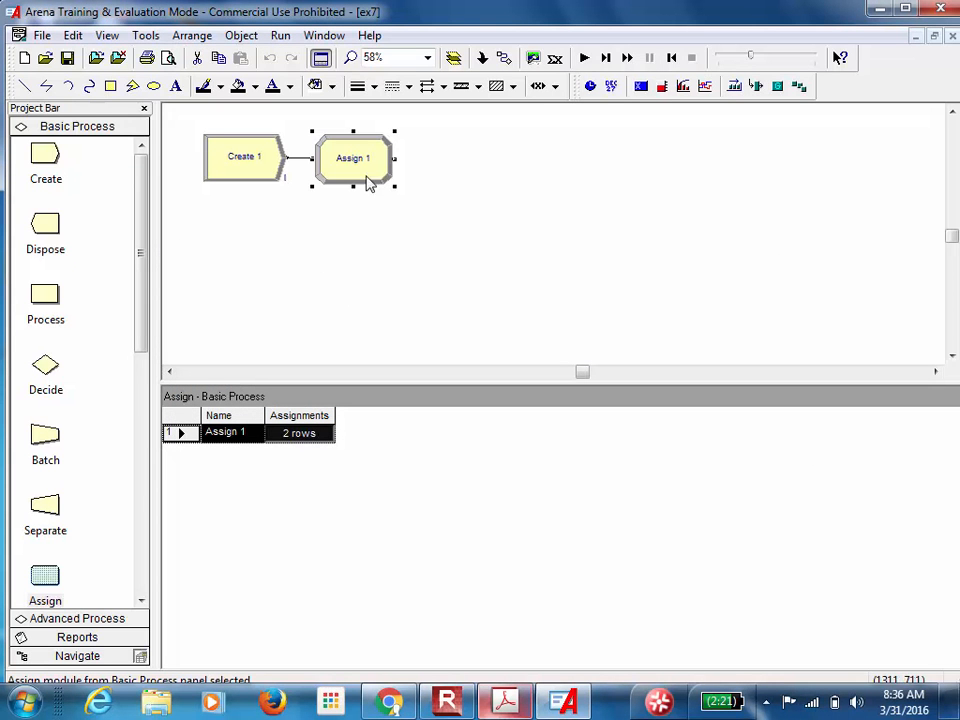
# Place a Decide module connected after Assign 1 in the flowchart
pyautogui.moveTo(43, 377); pyautogui.dragTo(450, 168)
pyautogui.moveTo(513, 178); pyautogui.dragTo(508, 181)
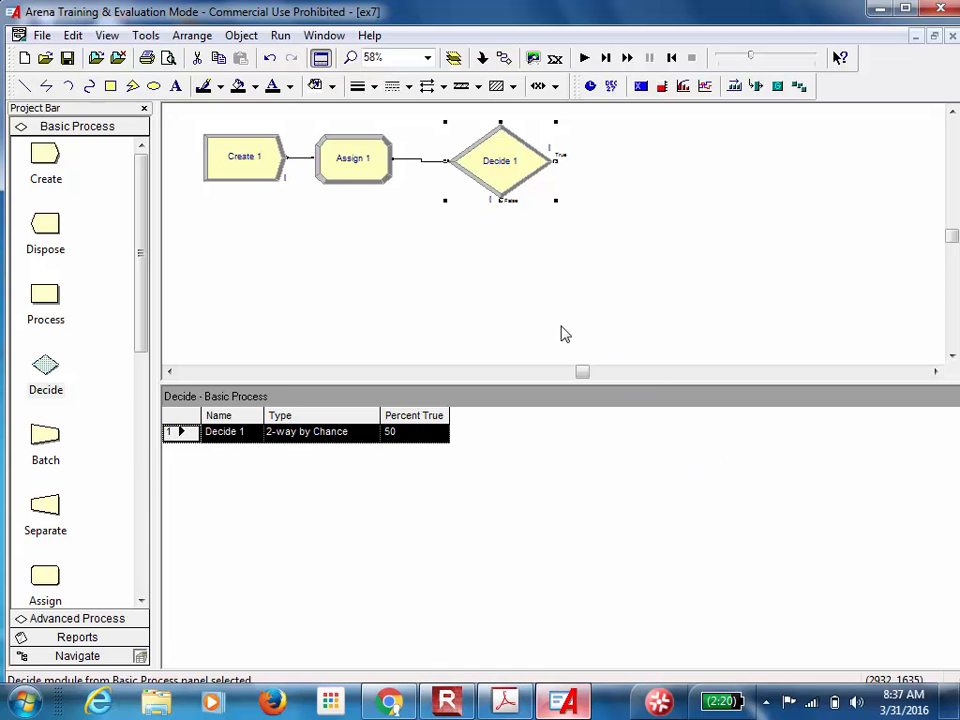
pyautogui.moveTo(508, 184); pyautogui.dragTo(493, 181)
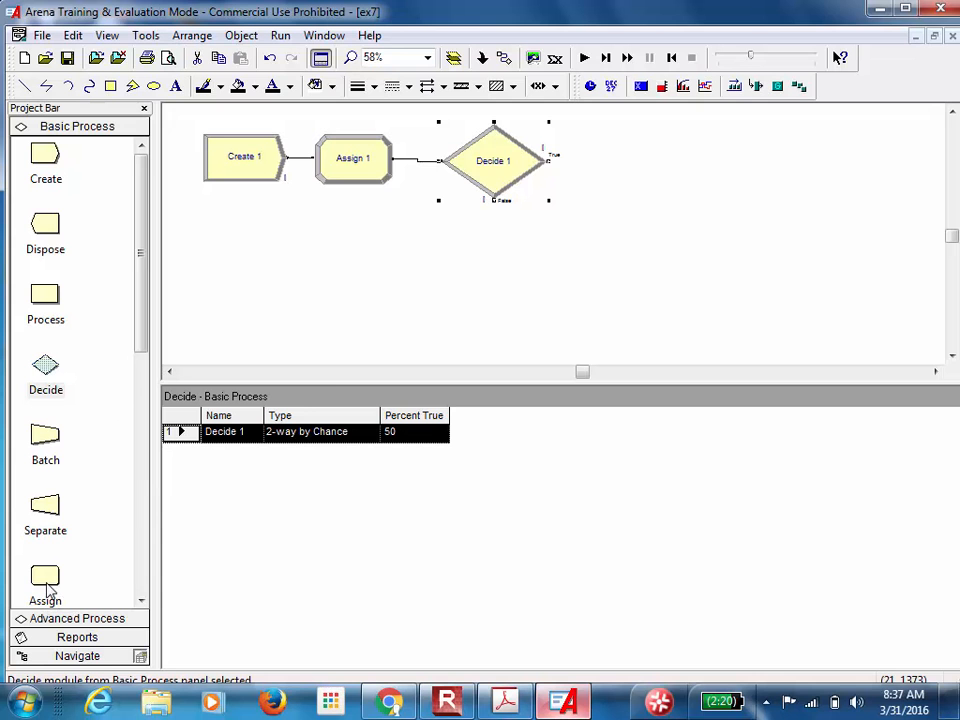
# Place two Assign modules after Decide 1, one connected to its True exit and one below connected to its False exit
pyautogui.moveTo(47, 590); pyautogui.dragTo(596, 183)
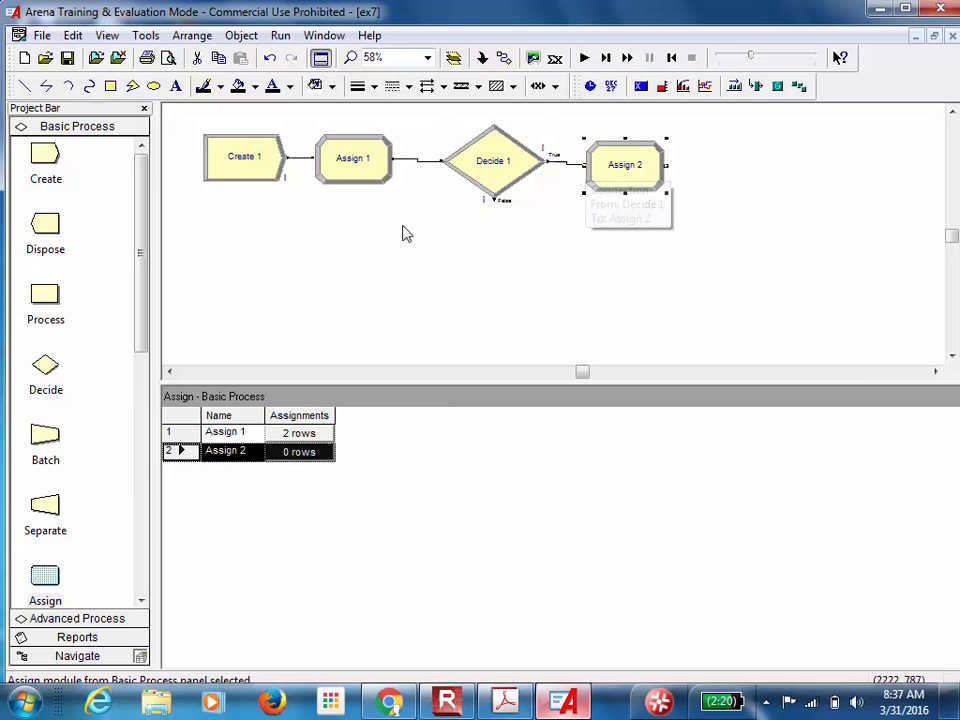
pyautogui.moveTo(51, 574); pyautogui.dragTo(572, 270)
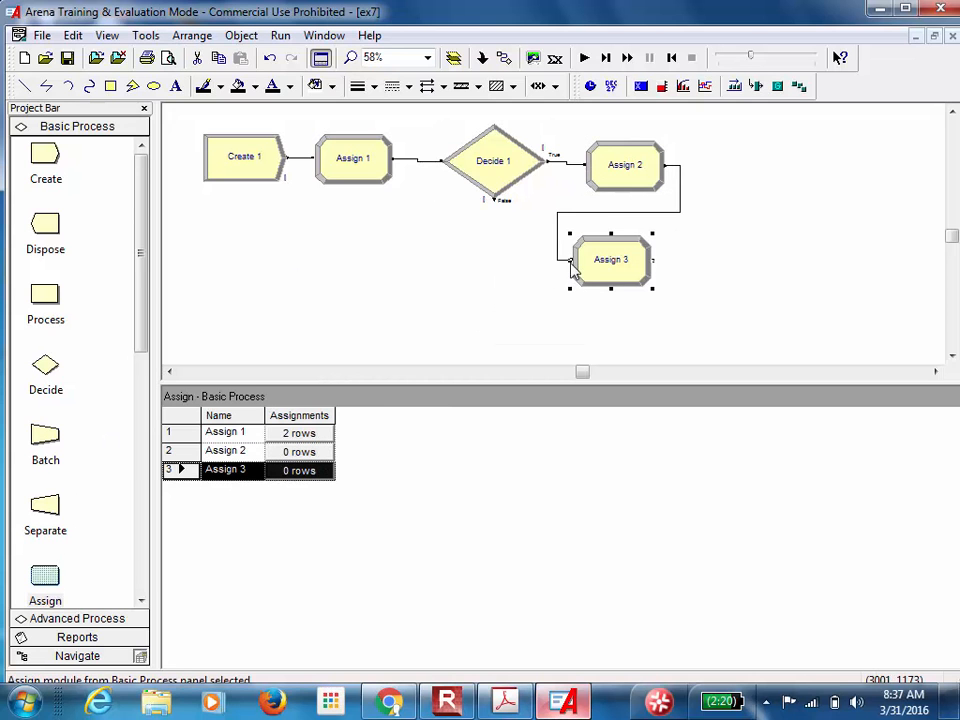
pyautogui.click(615, 213)
pyautogui.press('Delete')
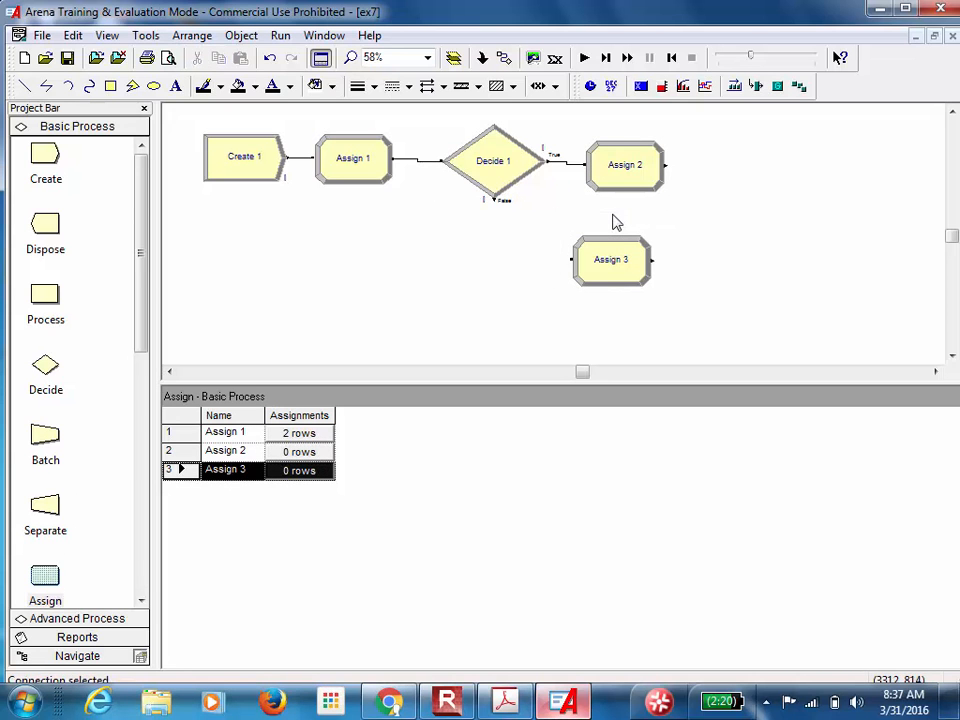
pyautogui.click(504, 57)
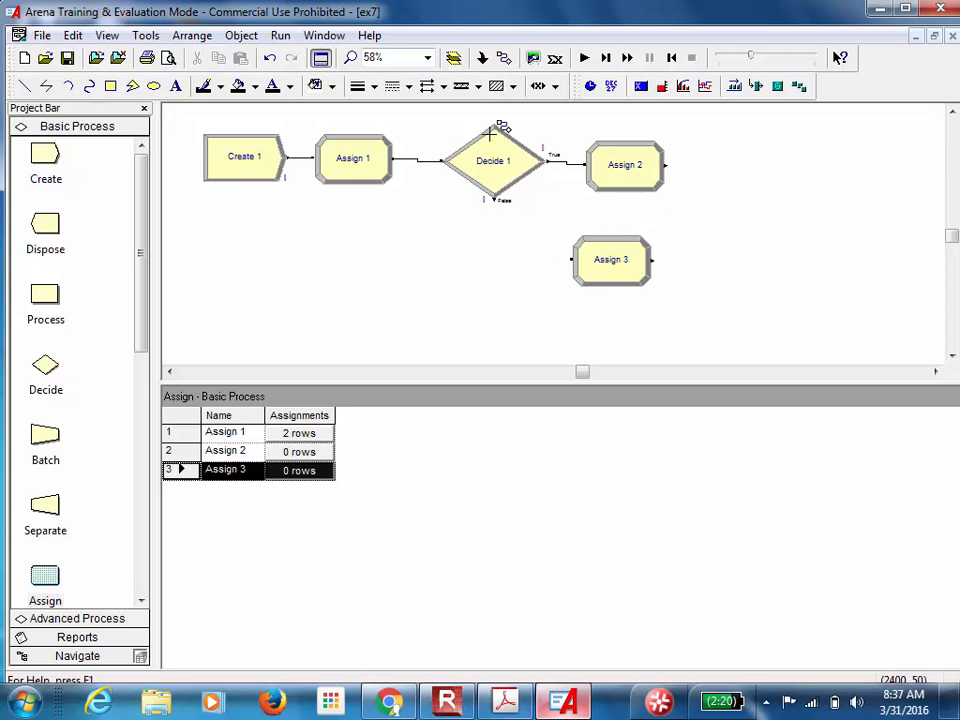
pyautogui.click(487, 200)
pyautogui.click(584, 263)
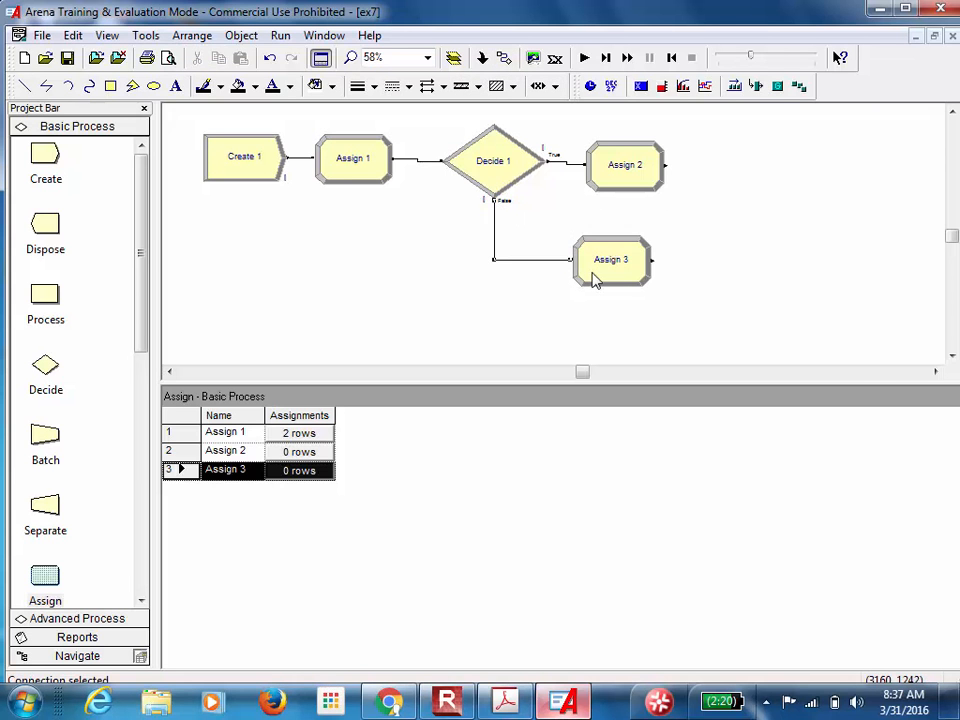
# Check Decide 1's type and percent true, and the customer type shares and pay times on the 24 hour Store slide in Acrobat
pyautogui.click(505, 172)
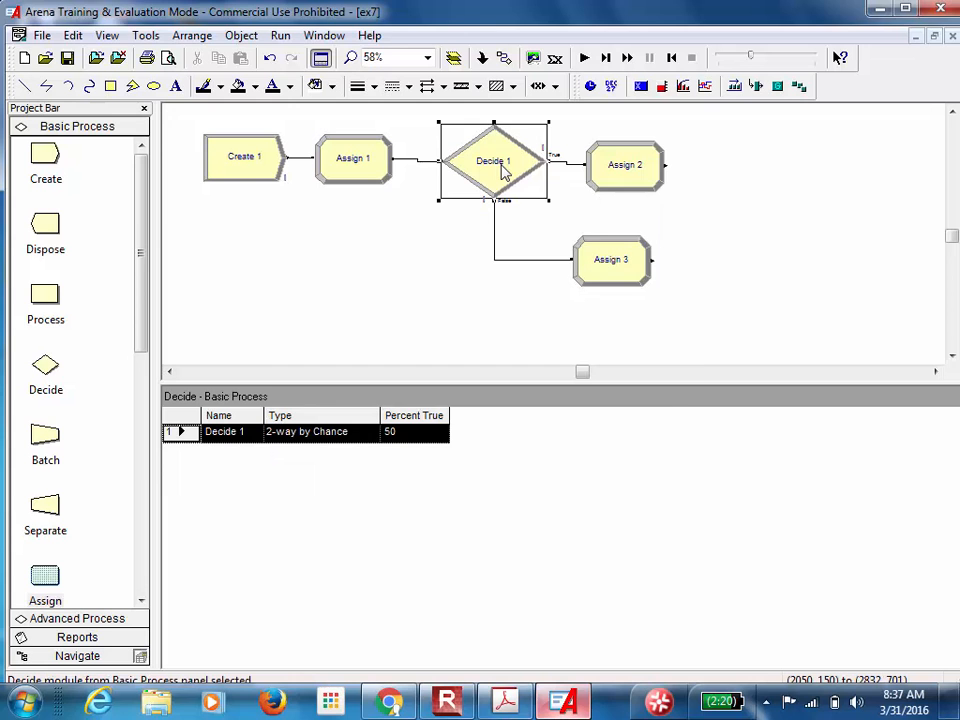
pyautogui.doubleClick(505, 172)
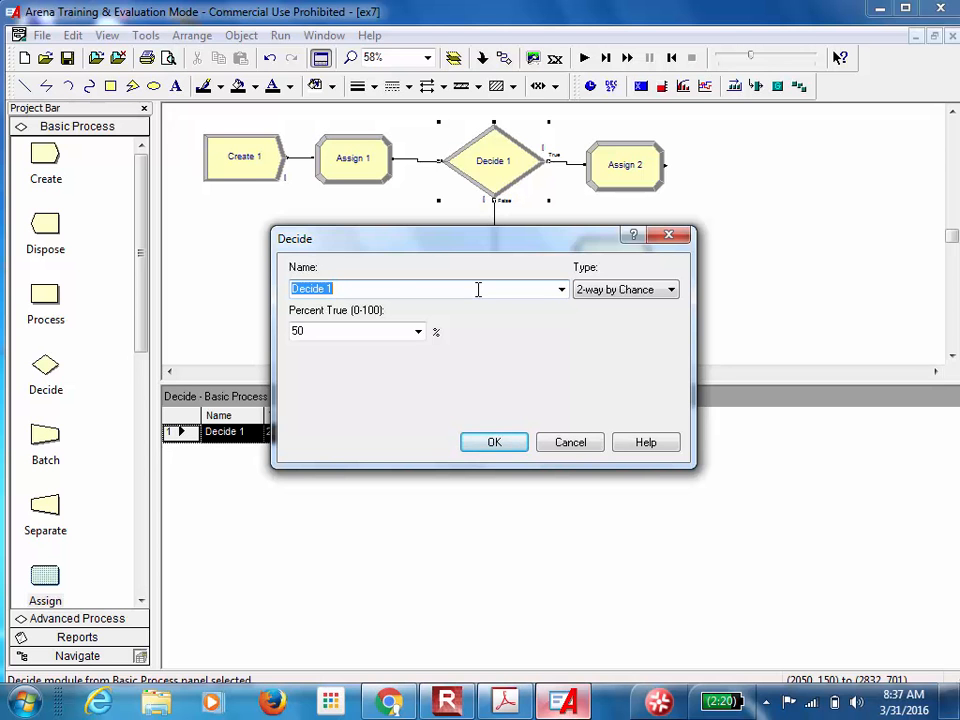
pyautogui.click(527, 442)
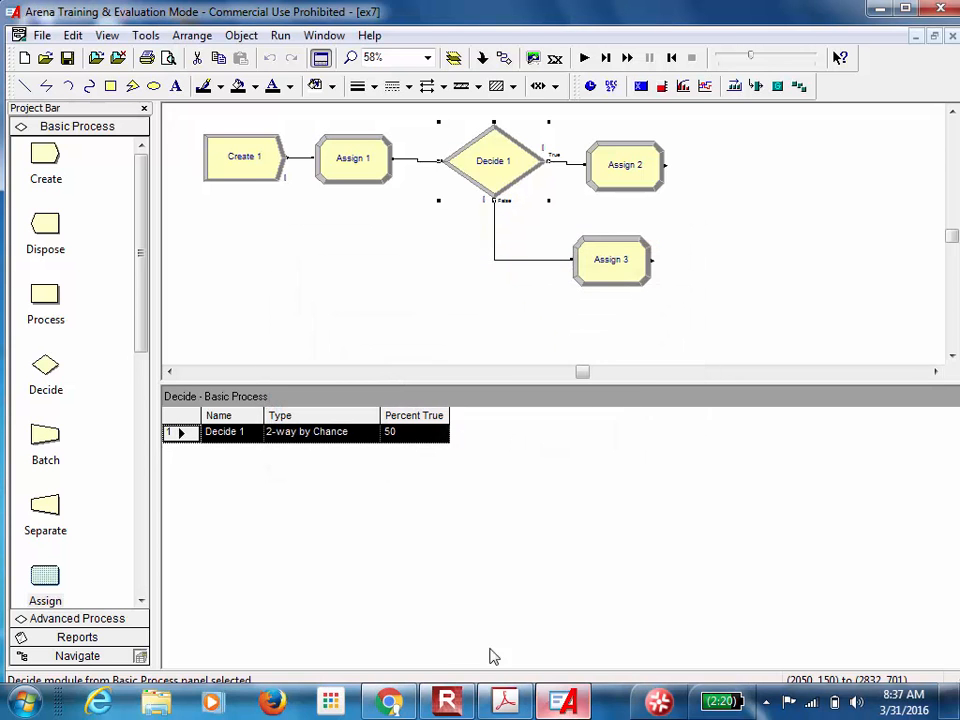
pyautogui.click(503, 703)
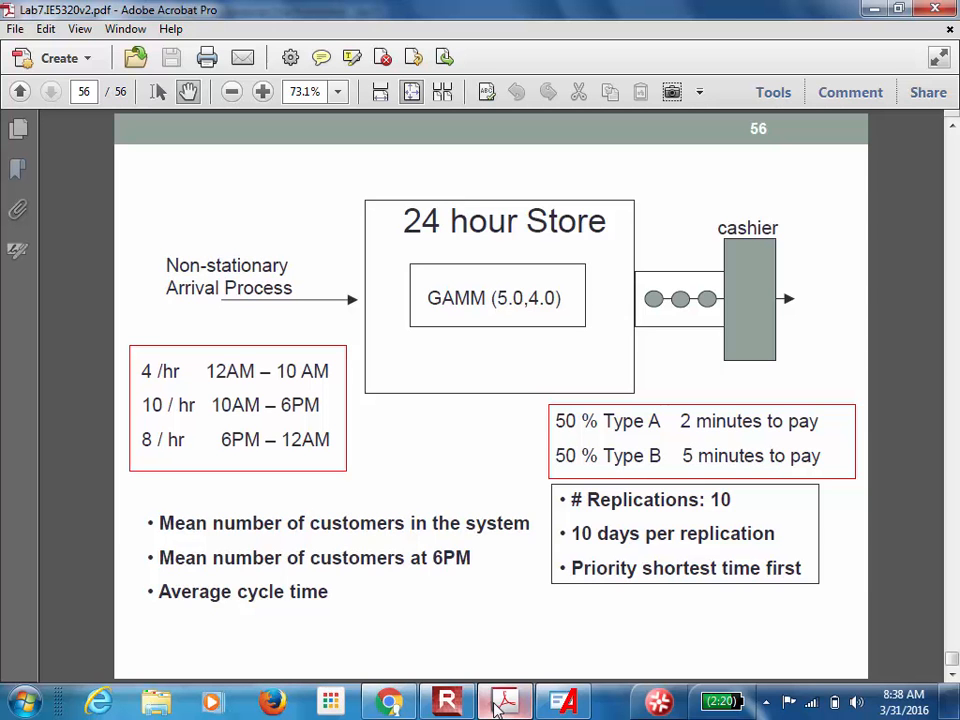
pyautogui.click(495, 704)
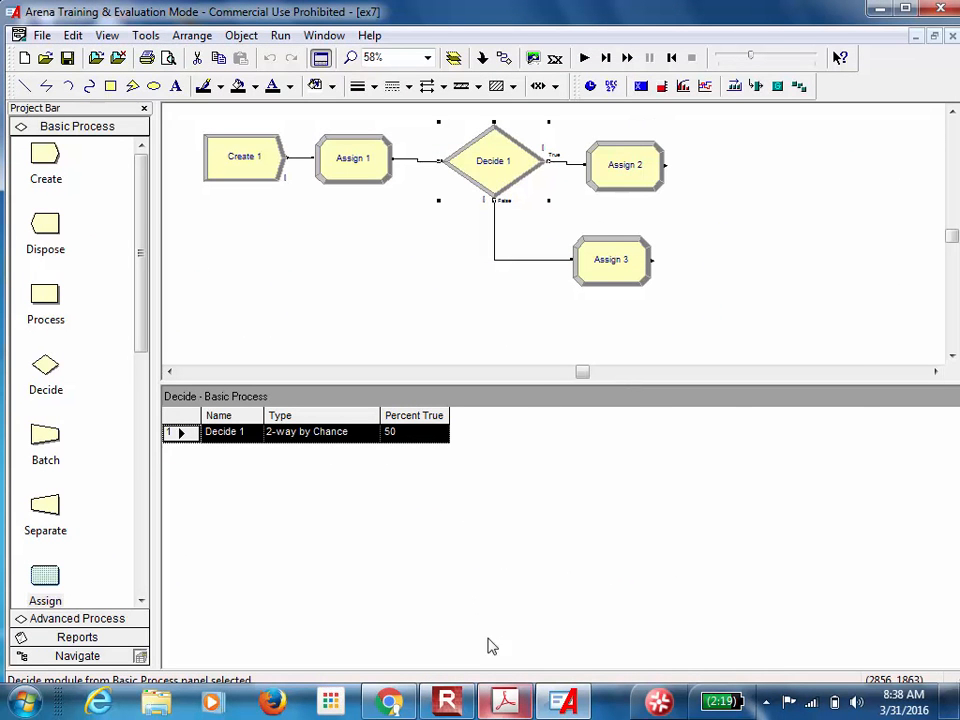
pyautogui.click(505, 702)
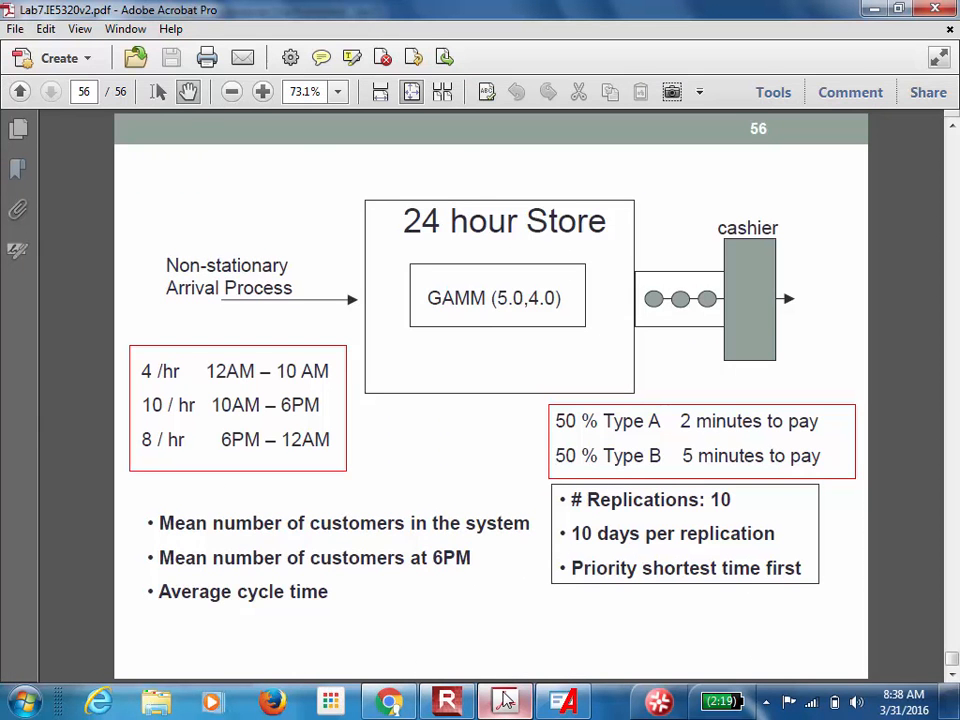
pyautogui.click(505, 702)
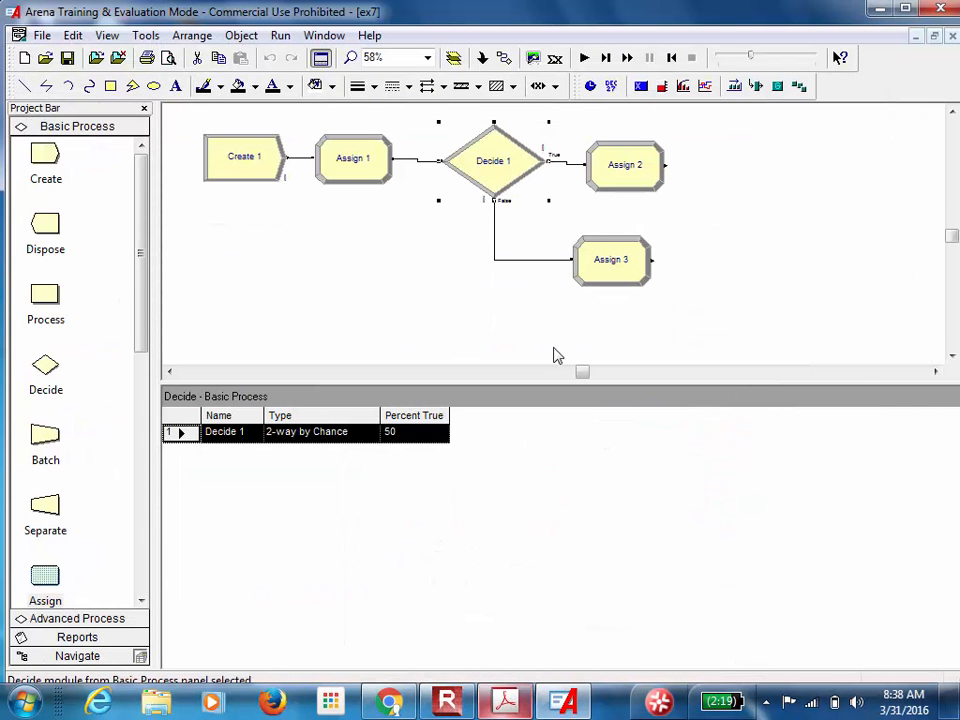
# Add an Attribute assignment to Assign 2 that sets pay_time to 2, and accept the module's settings
pyautogui.doubleClick(624, 166)
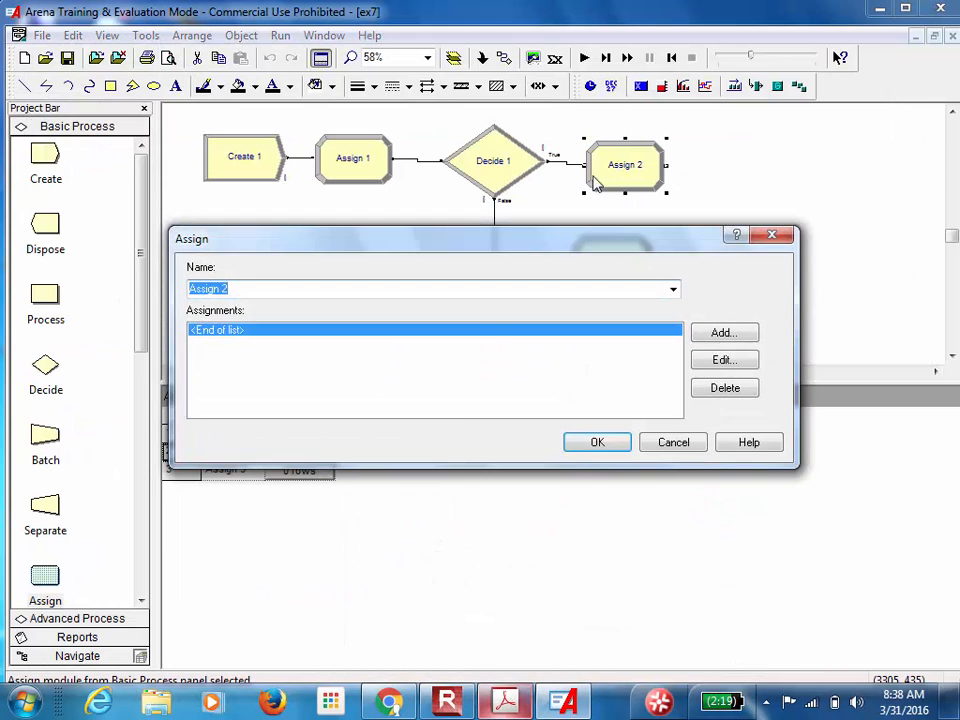
pyautogui.click(722, 332)
pyautogui.click(396, 329)
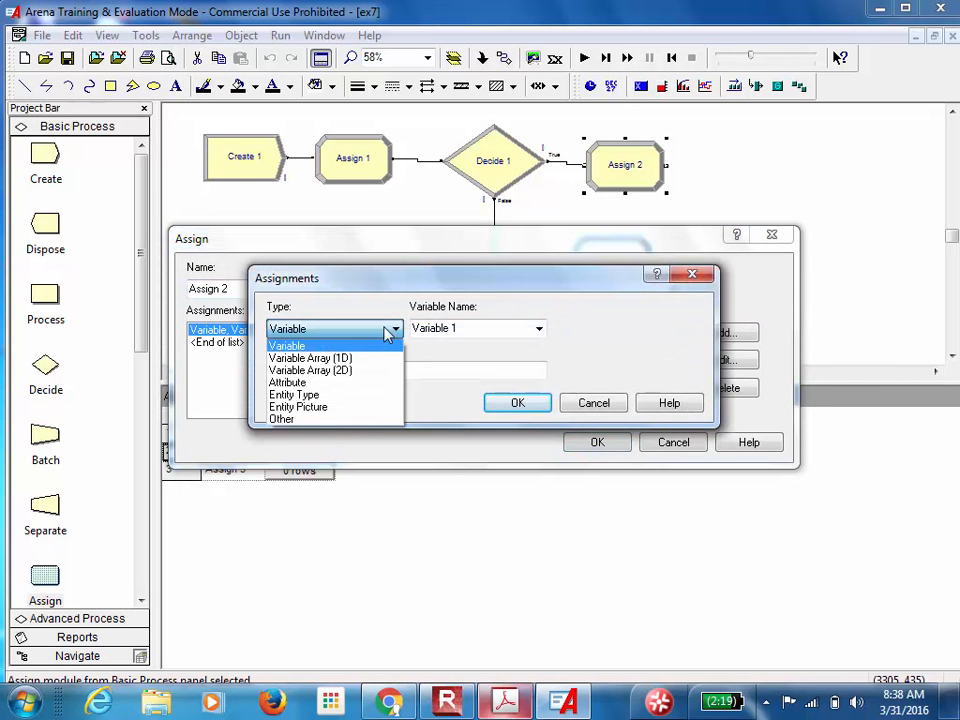
pyautogui.click(338, 379)
pyautogui.click(463, 328)
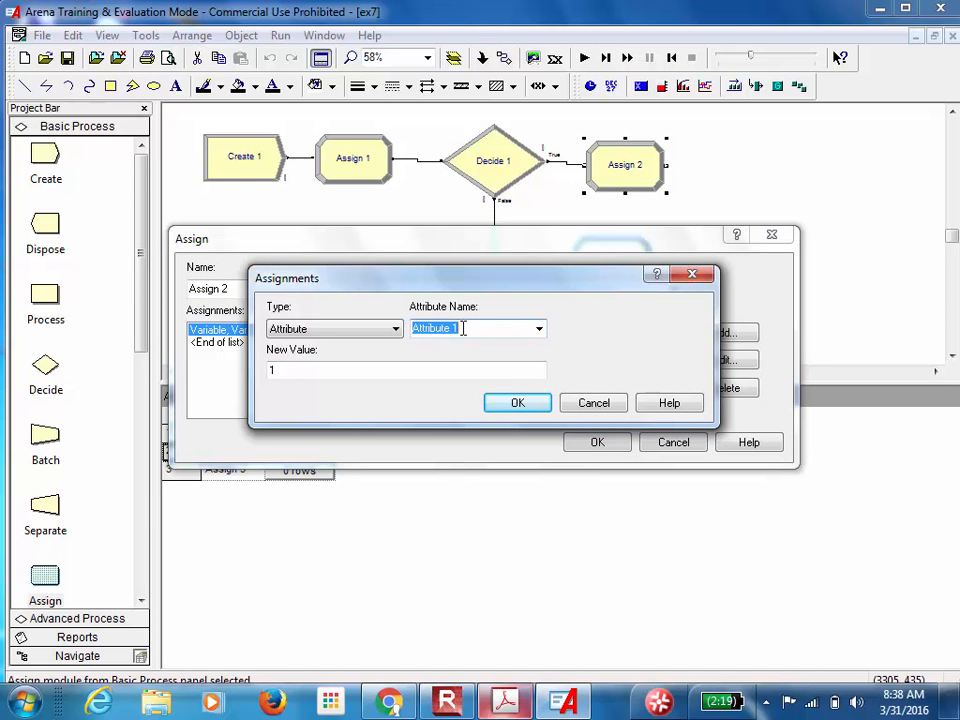
pyautogui.write('pay_time')
pyautogui.doubleClick(330, 368)
pyautogui.write('2')
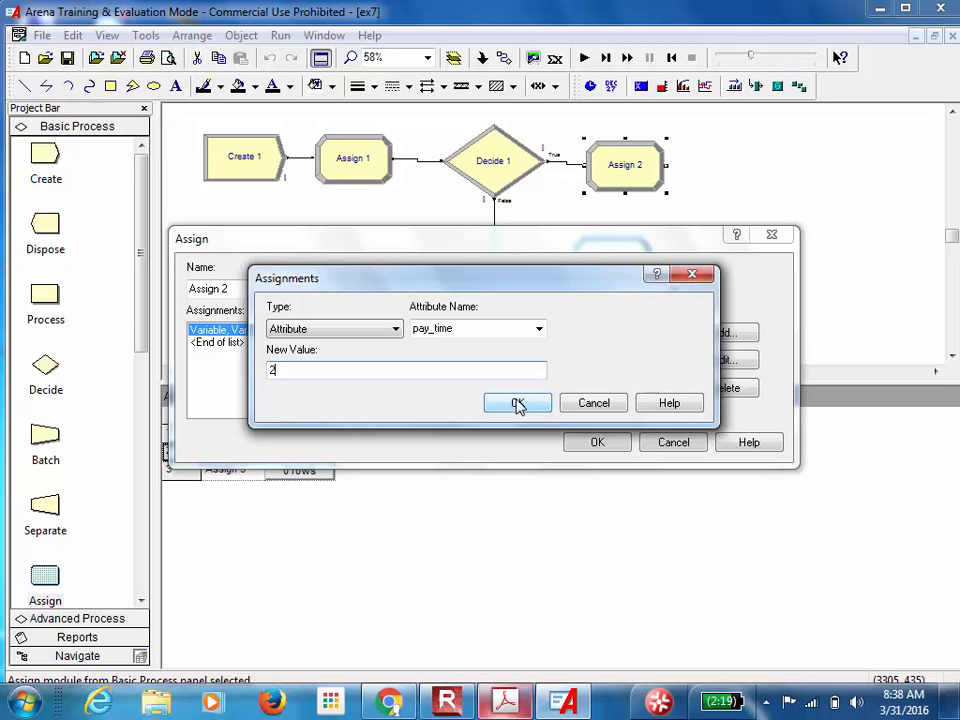
pyautogui.click(517, 403)
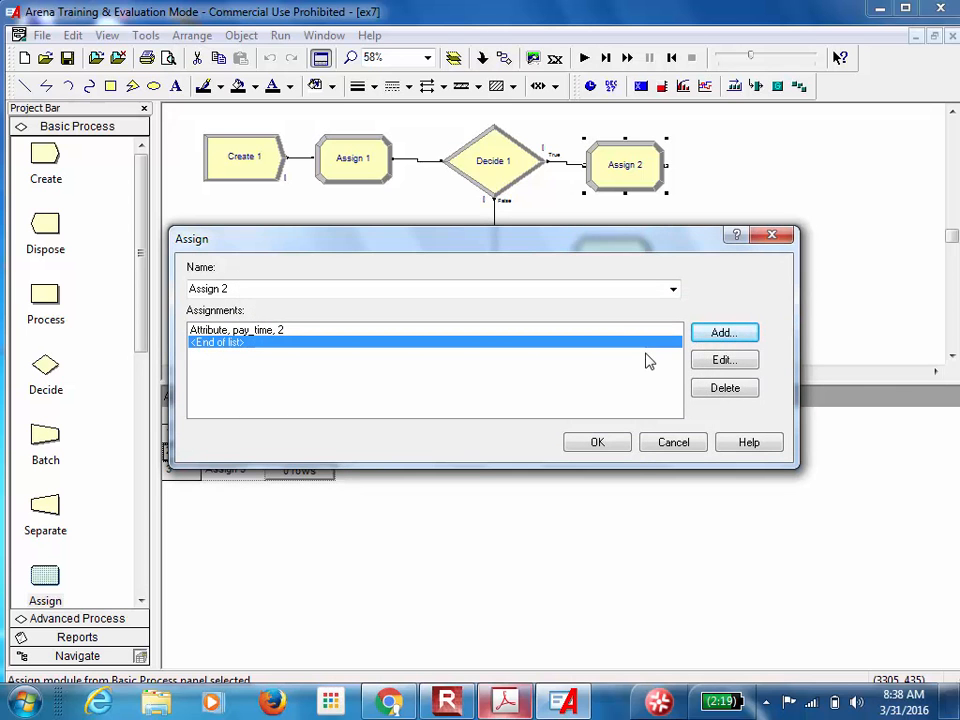
pyautogui.click(621, 448)
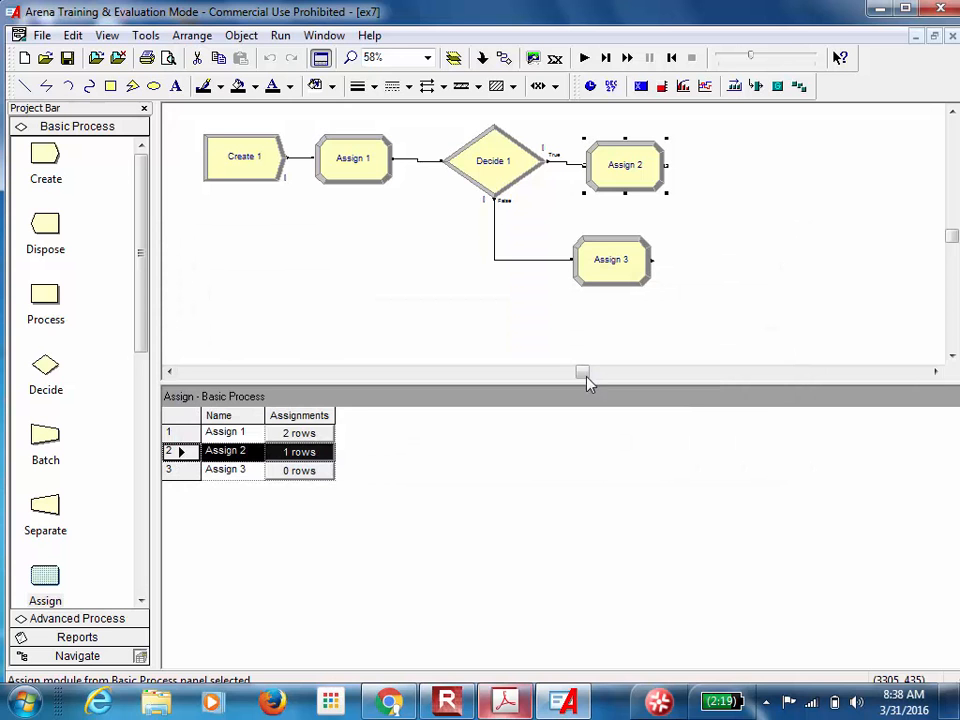
# Add an Attribute assignment to Assign 3 that sets pay_time to 5, and accept the module's settings
pyautogui.doubleClick(605, 273)
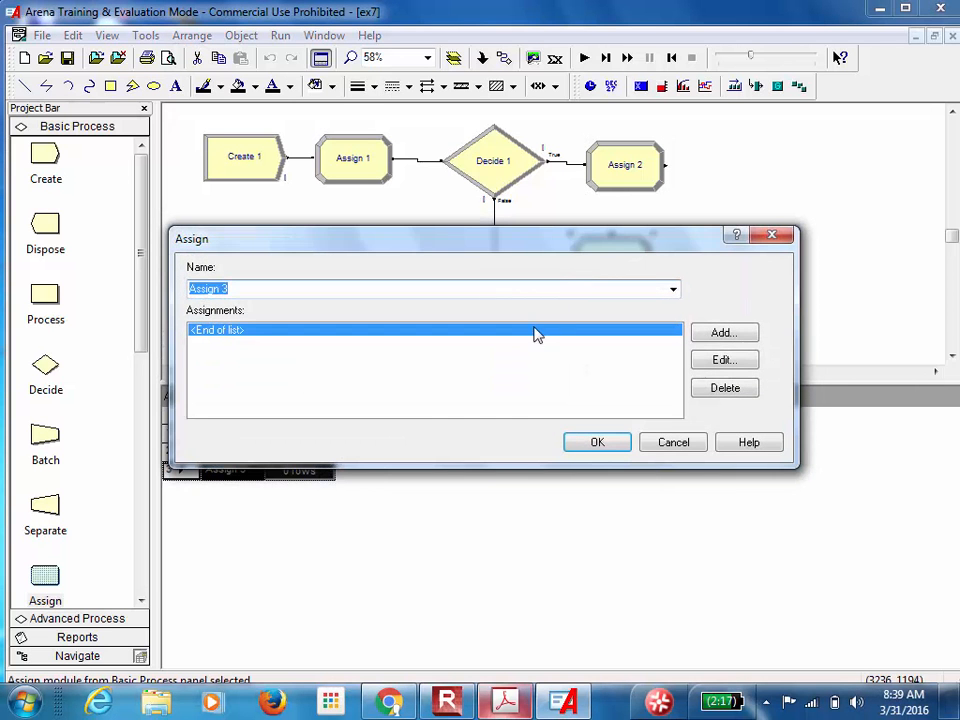
pyautogui.click(700, 340)
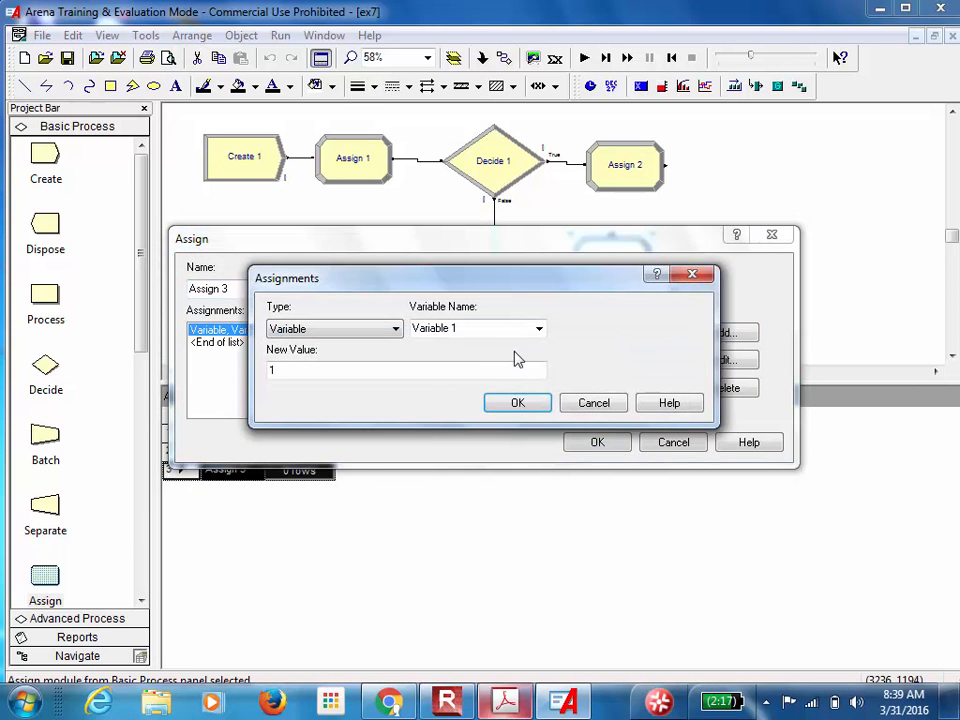
pyautogui.click(393, 332)
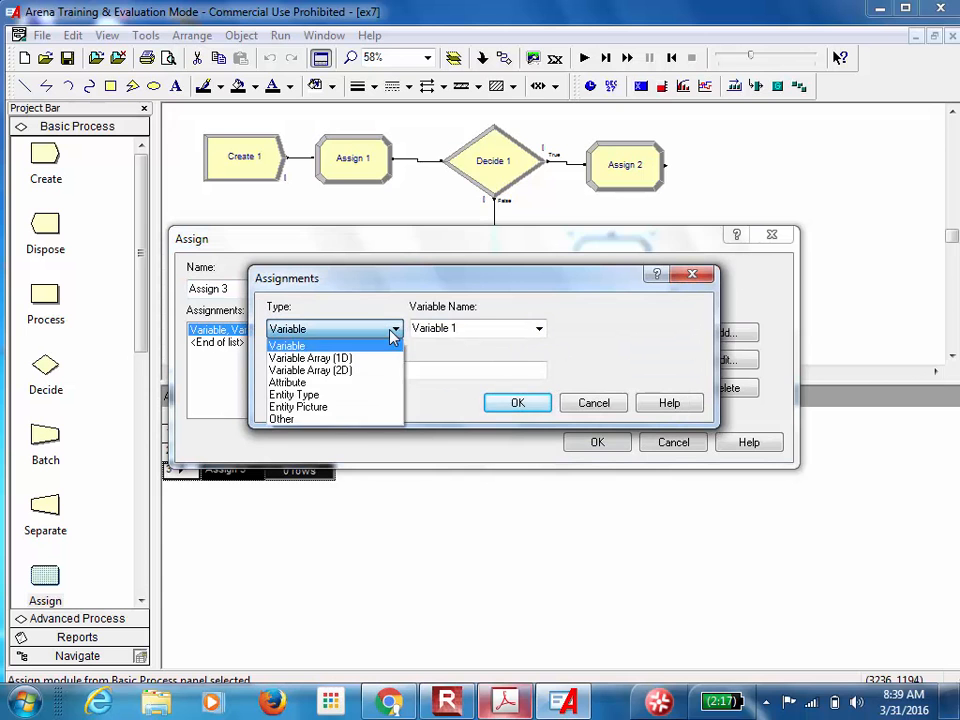
pyautogui.click(370, 383)
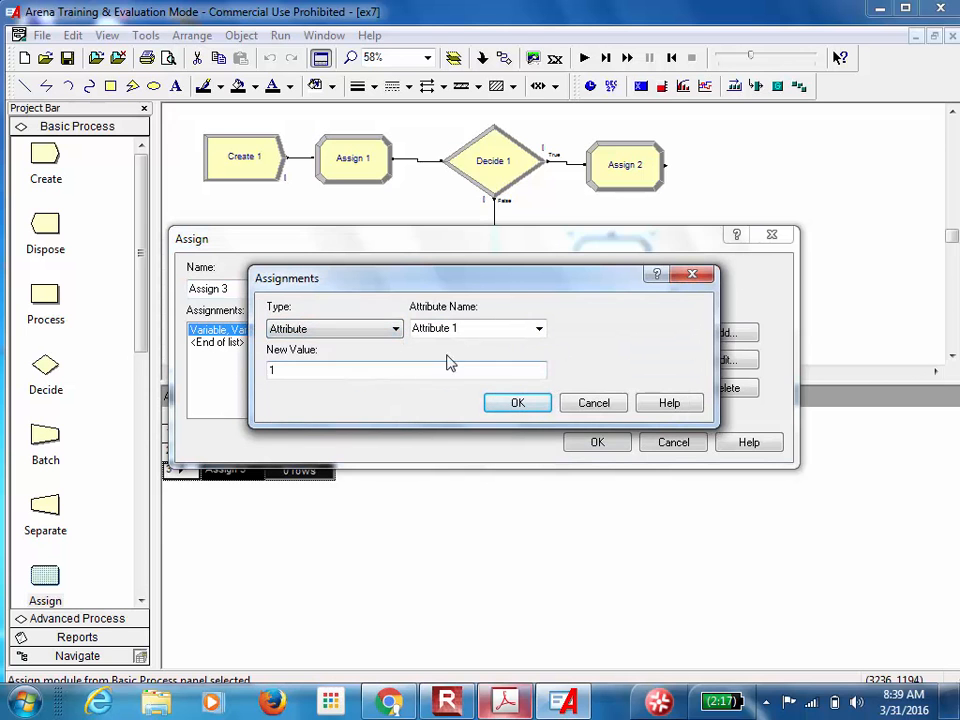
pyautogui.click(539, 329)
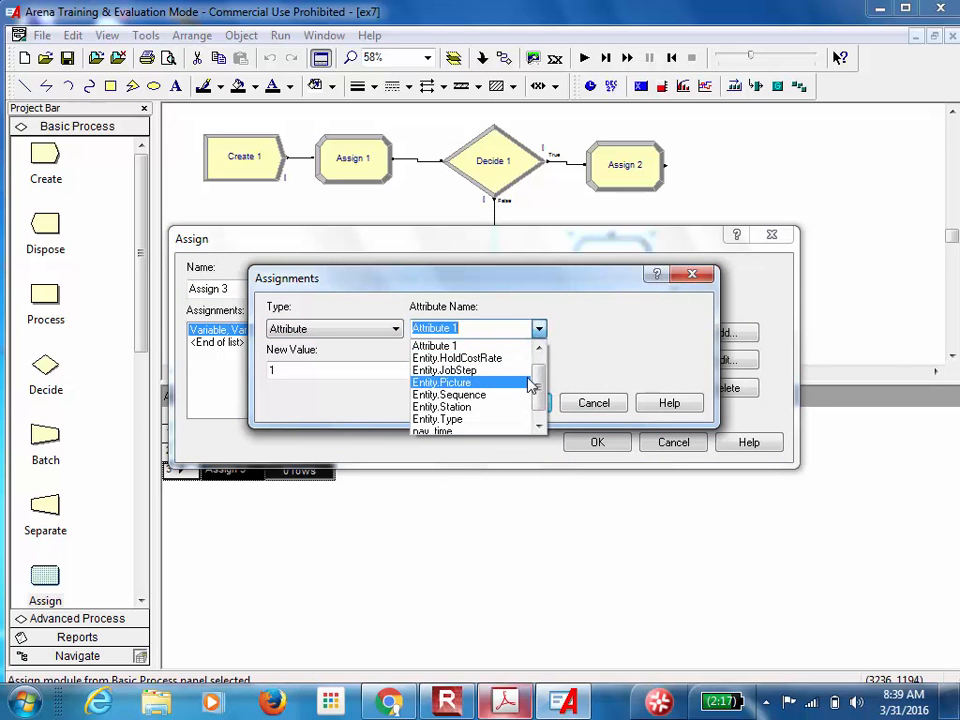
pyautogui.scroll(-1, 540, 395)
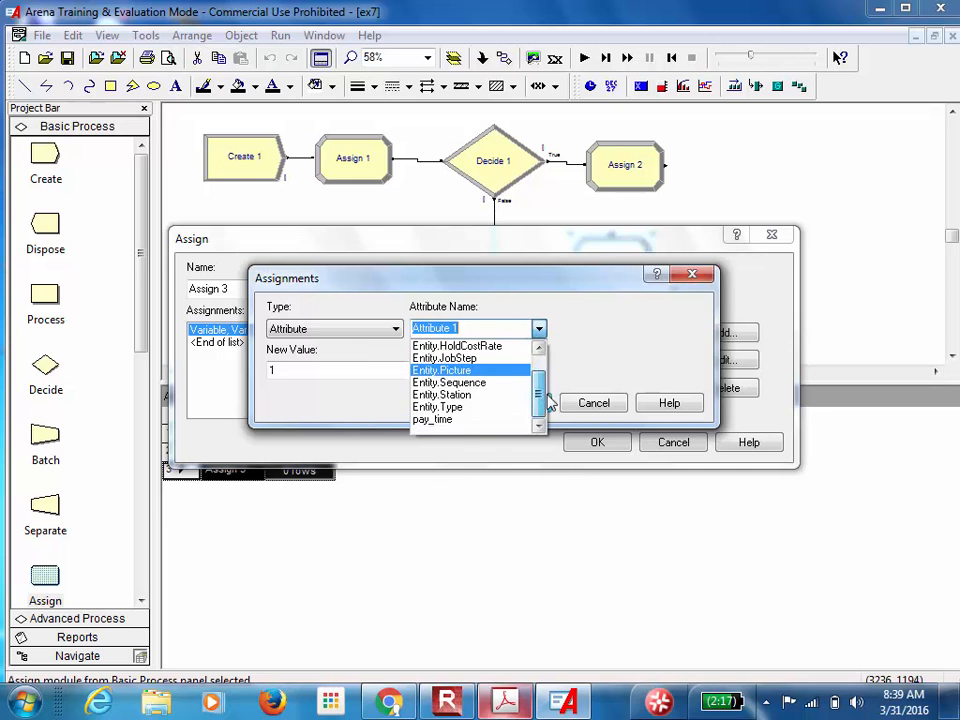
pyautogui.click(470, 419)
pyautogui.click(311, 368)
pyautogui.moveTo(311, 368); pyautogui.dragTo(225, 377)
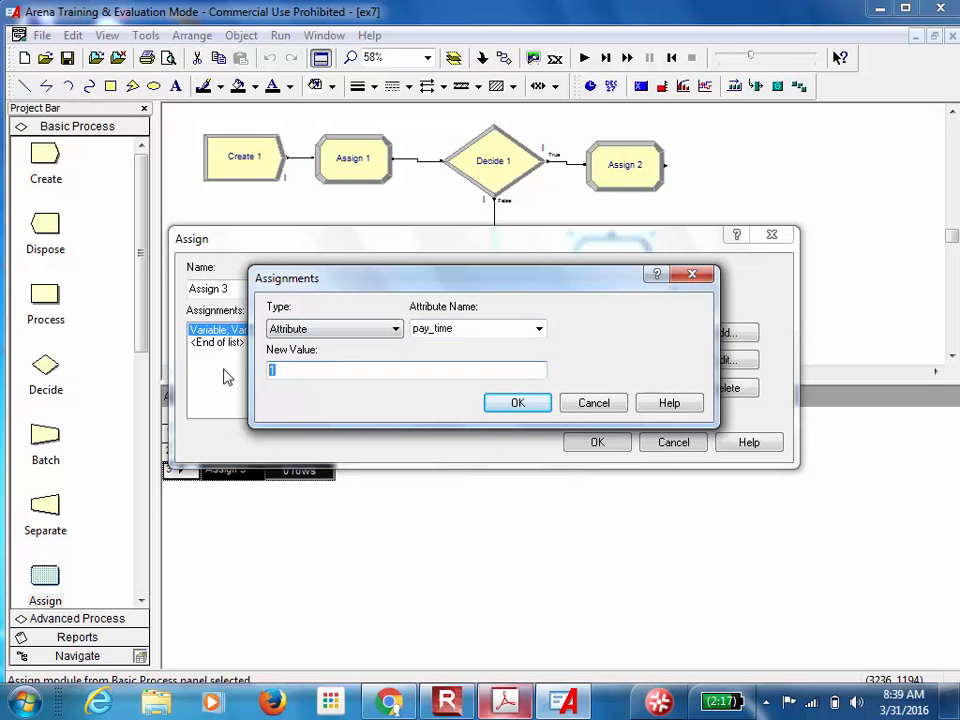
pyautogui.write('5')
pyautogui.click(518, 405)
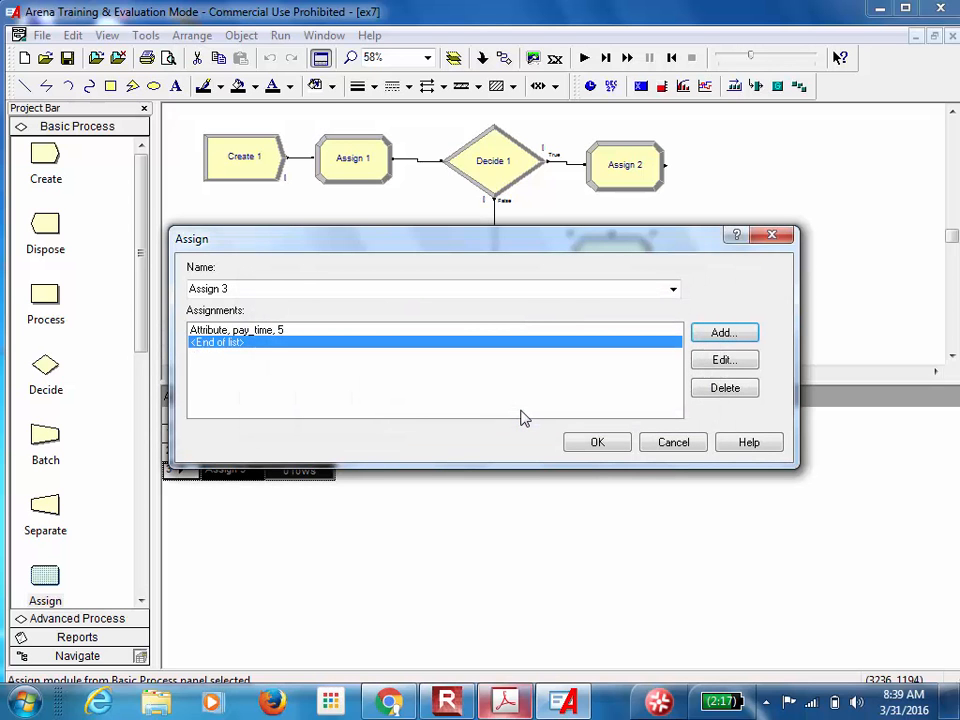
pyautogui.click(582, 447)
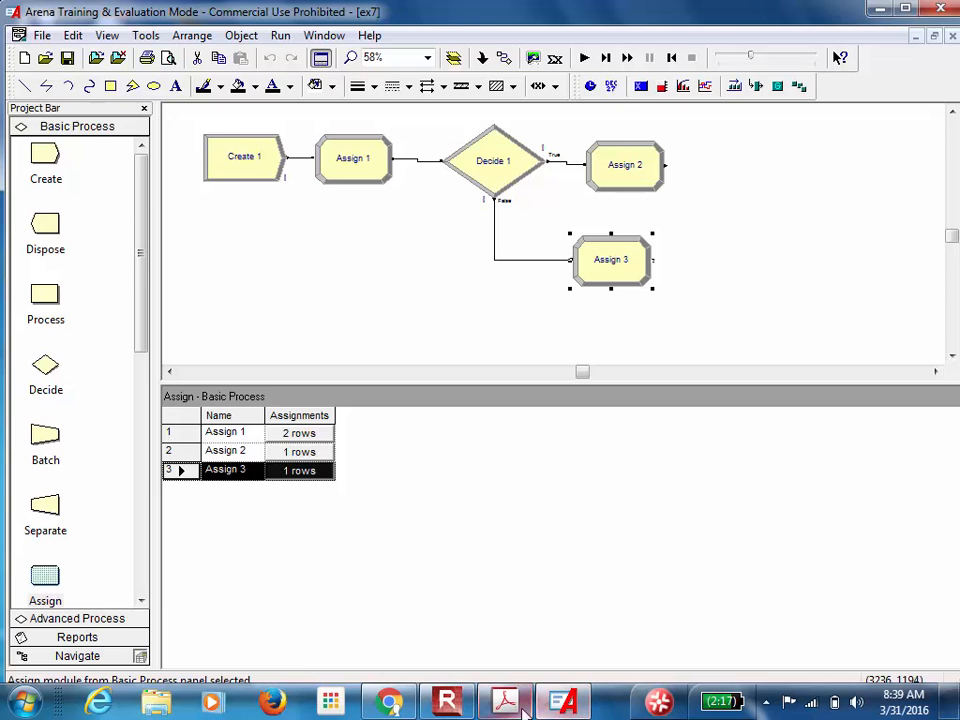
# Place an Advanced Process Delay module after the two pay-time Assign modules, and connect both Assign 2 and Assign 3 to it
pyautogui.click(505, 700)
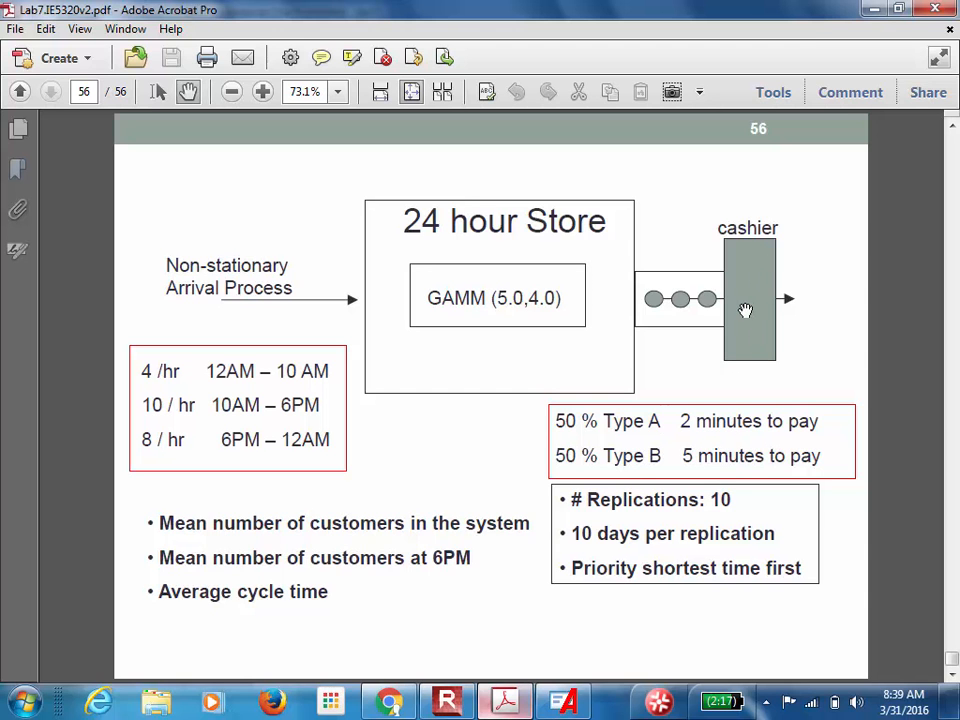
pyautogui.click(874, 10)
pyautogui.moveTo(138, 290); pyautogui.dragTo(156, 274)
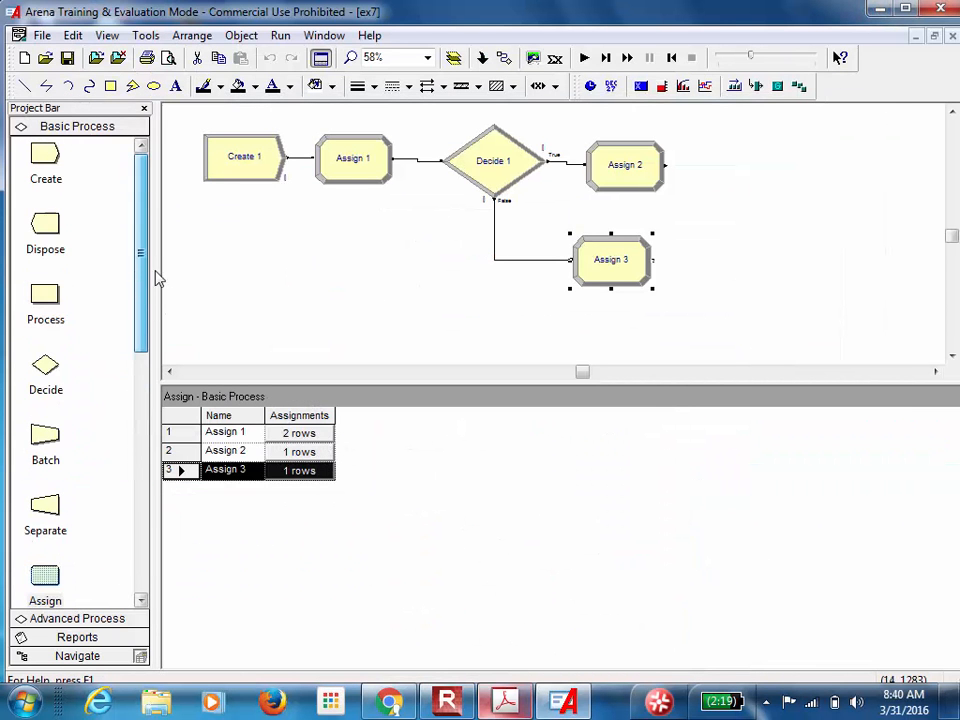
pyautogui.click(88, 618)
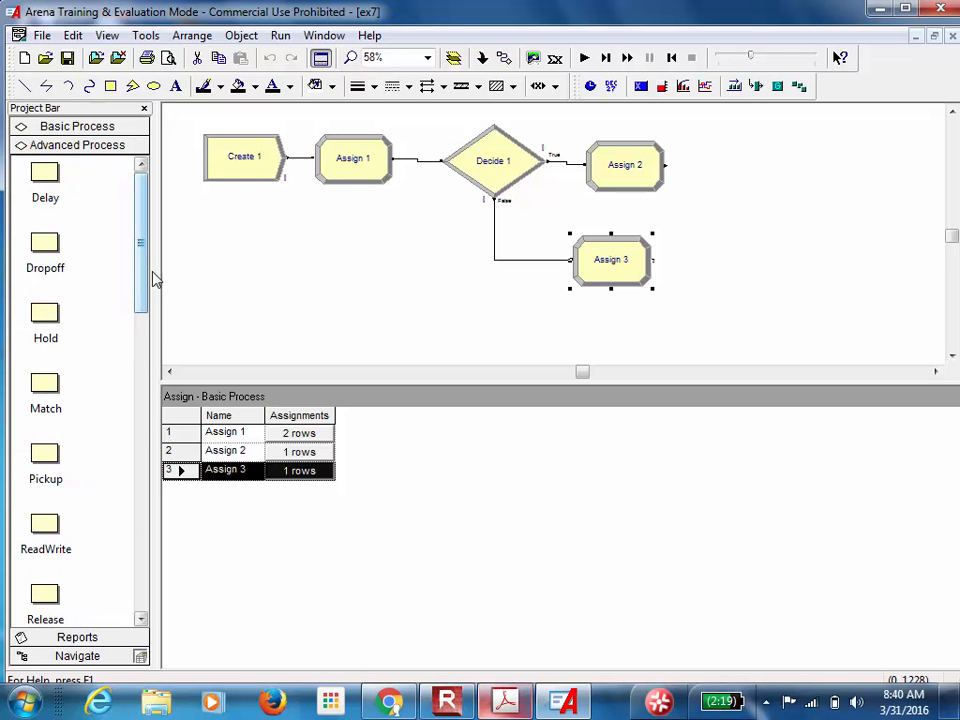
pyautogui.moveTo(40, 176); pyautogui.dragTo(695, 210)
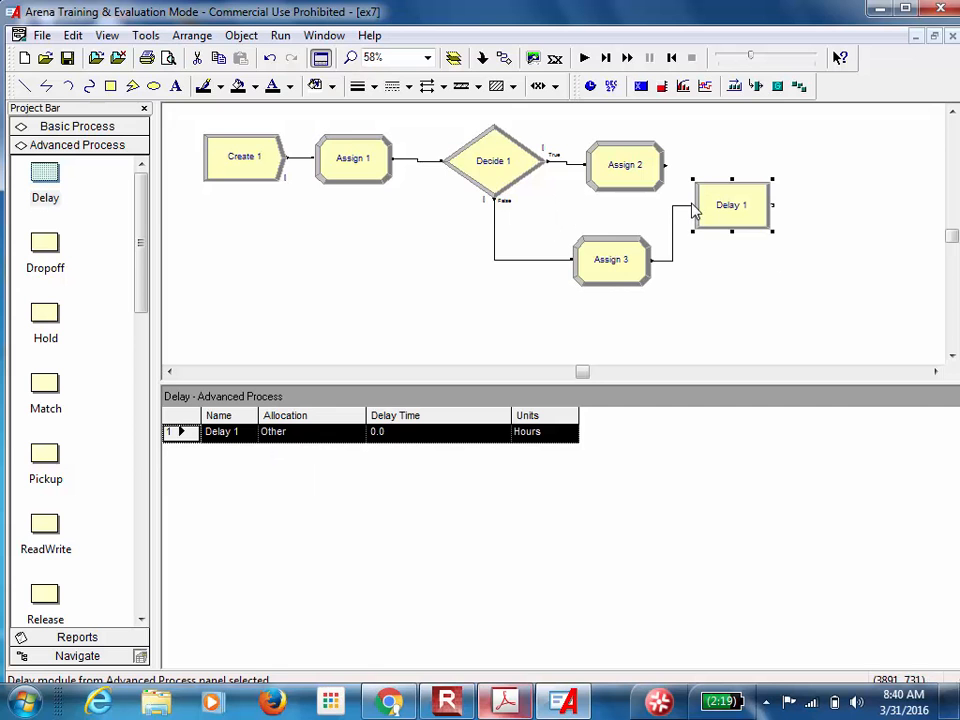
pyautogui.click(505, 58)
pyautogui.click(665, 165)
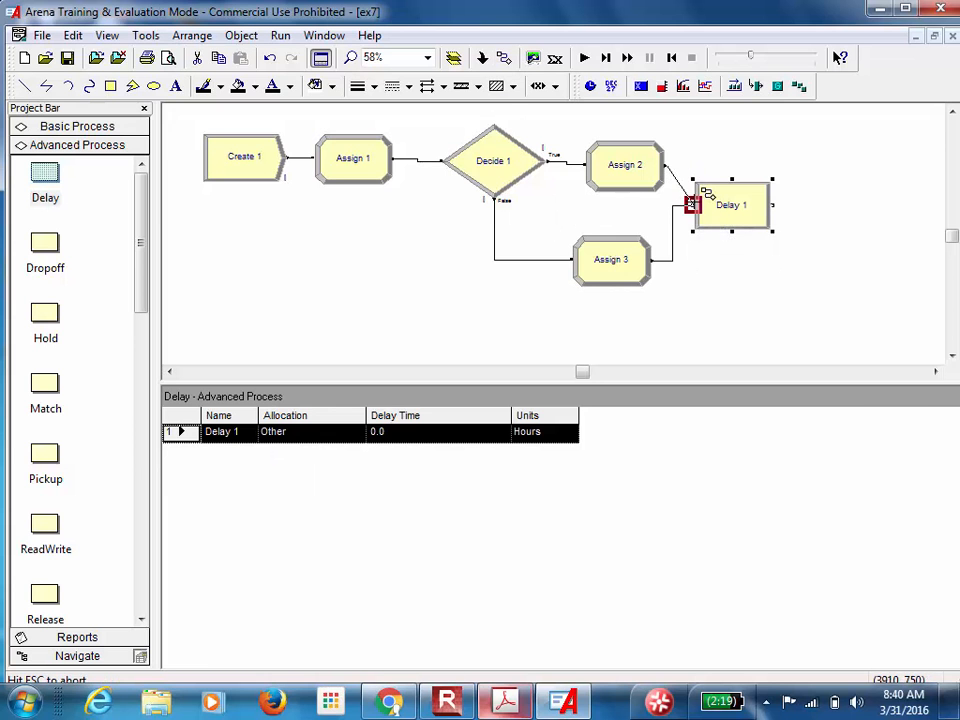
pyautogui.click(692, 205)
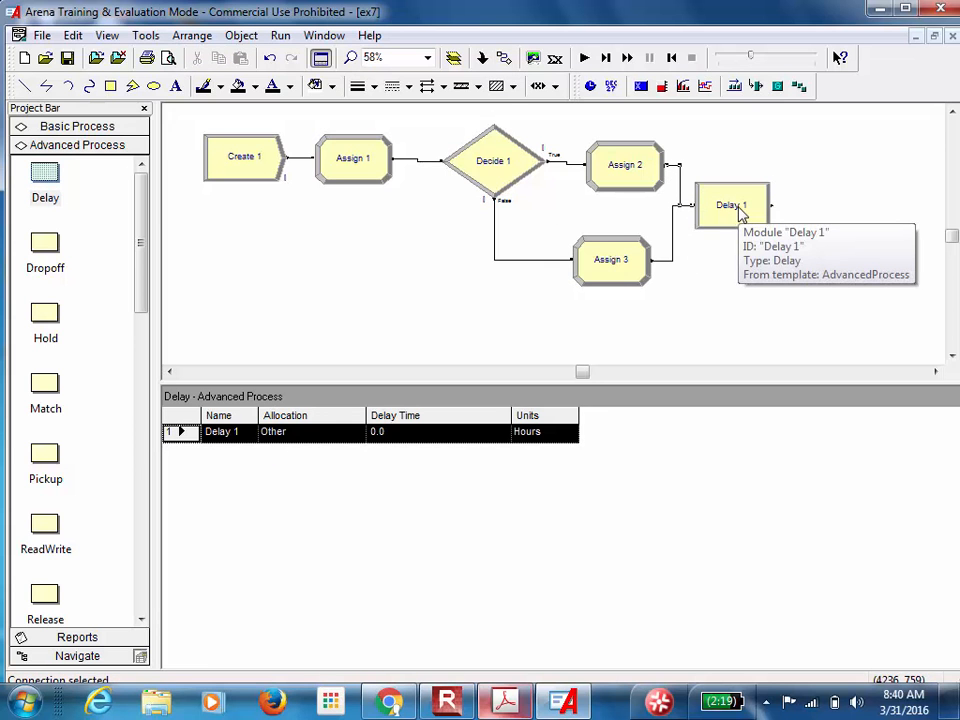
# Set Delay 1's delay time to the gamma expression GAMM( 5 ,4 ), as given on the 24 hour Store slide in Acrobat
pyautogui.click(497, 704)
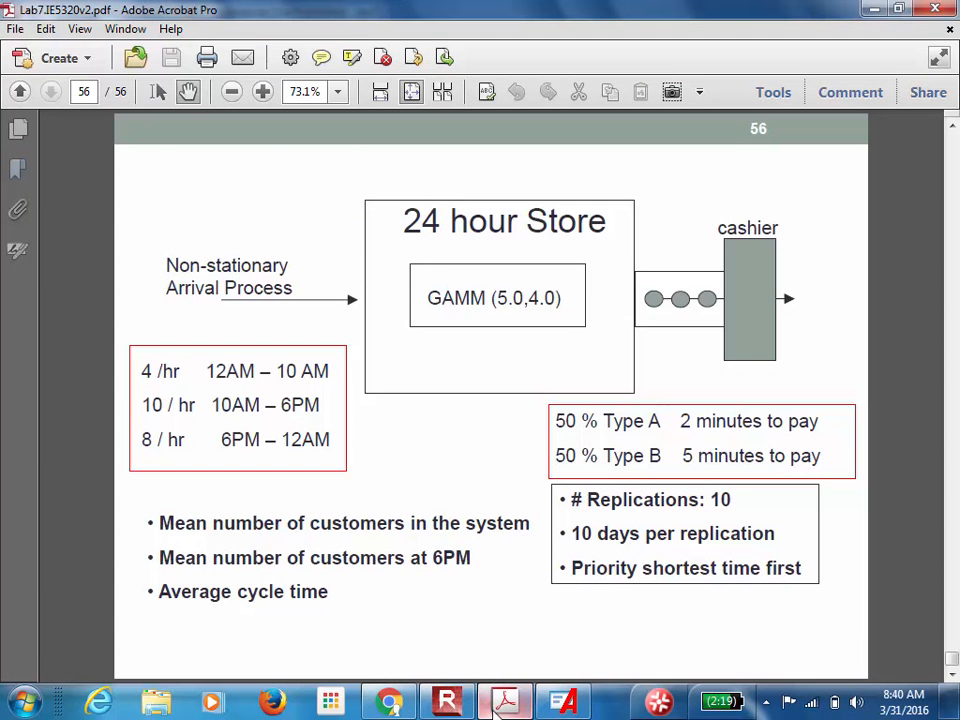
pyautogui.click(497, 706)
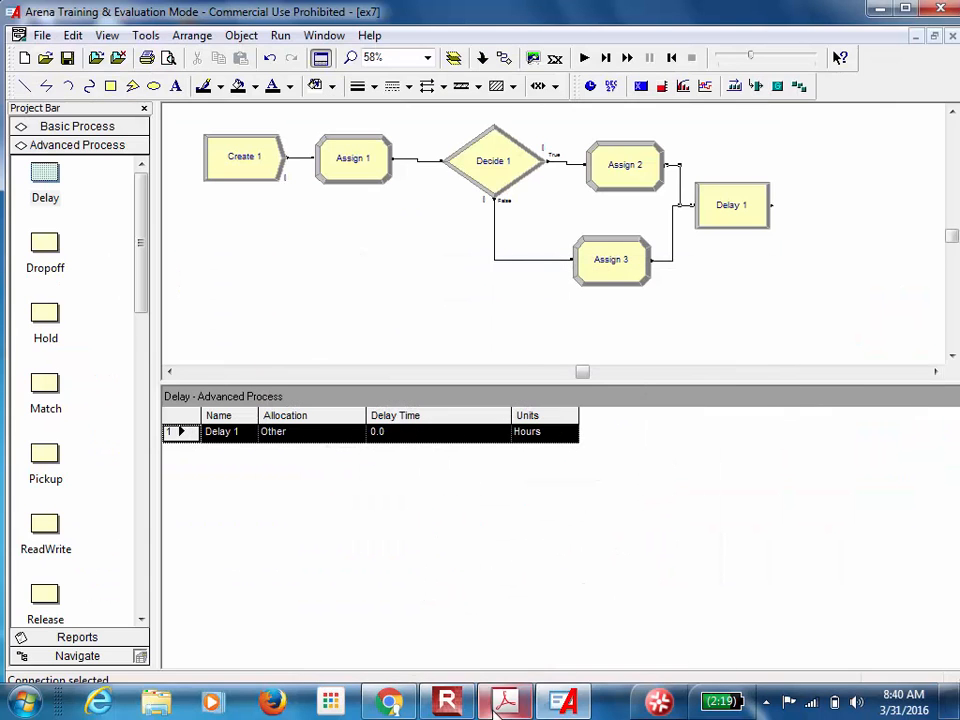
pyautogui.click(740, 207)
pyautogui.doubleClick(736, 206)
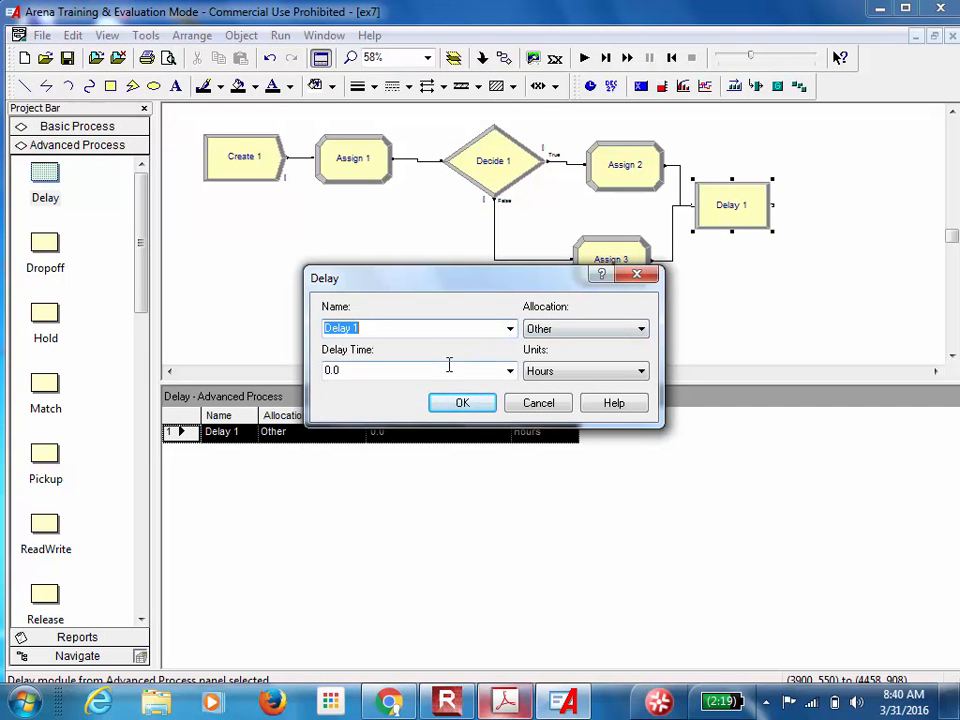
pyautogui.click(510, 371)
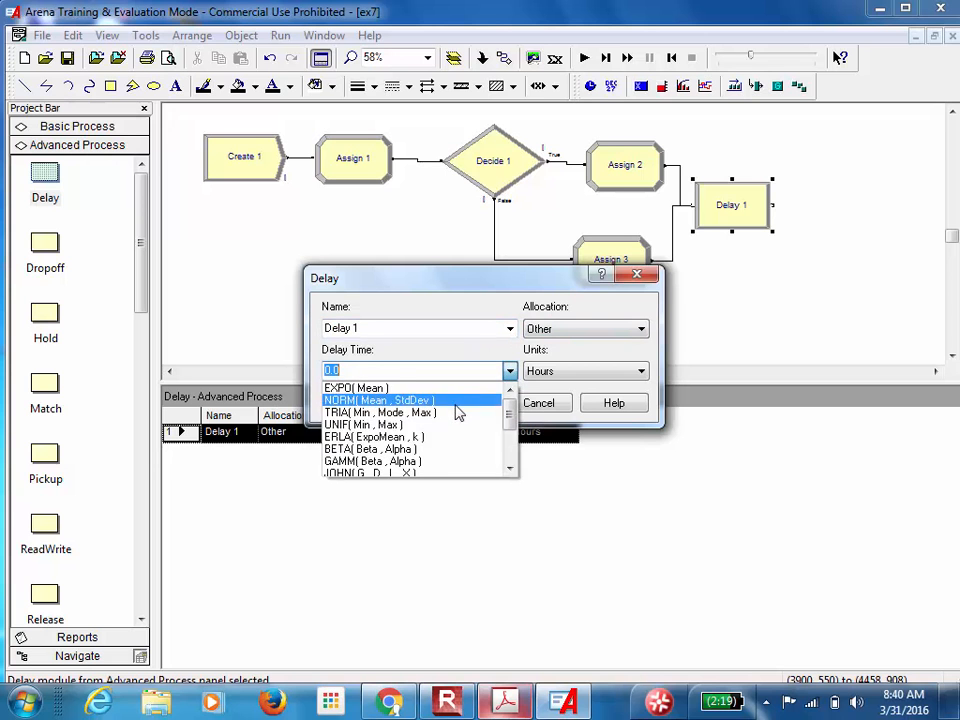
pyautogui.click(406, 464)
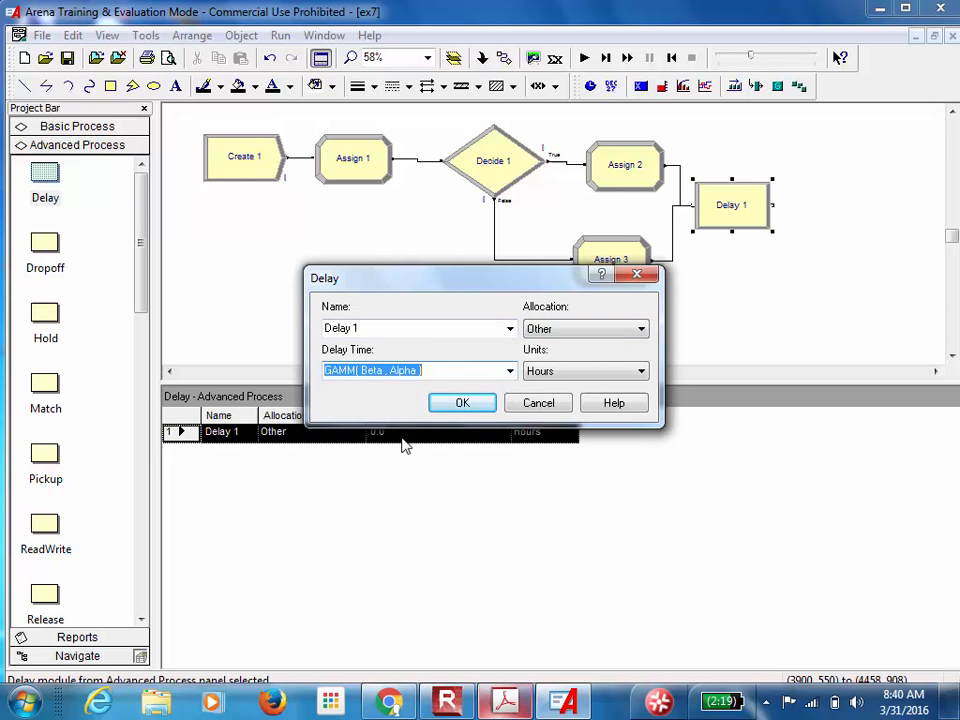
pyautogui.click(366, 371)
pyautogui.press('Delete')
pyautogui.press('Delete')
pyautogui.press('Delete')
pyautogui.press('BackSpace')
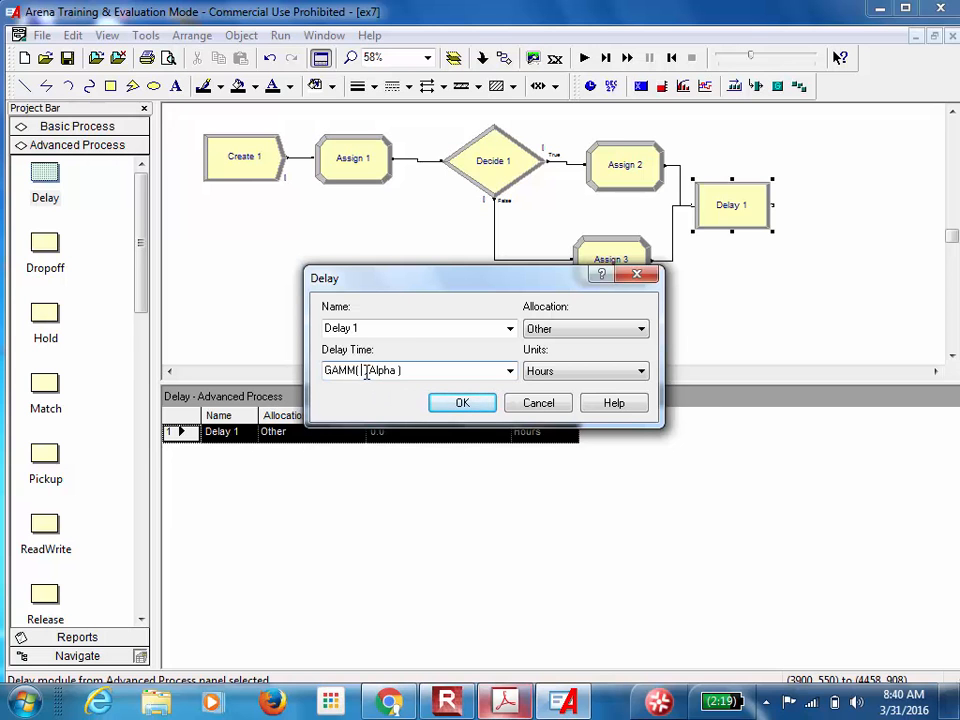
pyautogui.write('5')
pyautogui.press('Delete')
pyautogui.press('Delete')
pyautogui.press('Delete')
pyautogui.press('Delete')
pyautogui.press('Delete')
pyautogui.press('Delete')
pyautogui.press('Delete')
pyautogui.write(',4')
# Set Delay 1's time units to Minutes and accept the module's settings
pyautogui.click(555, 378)
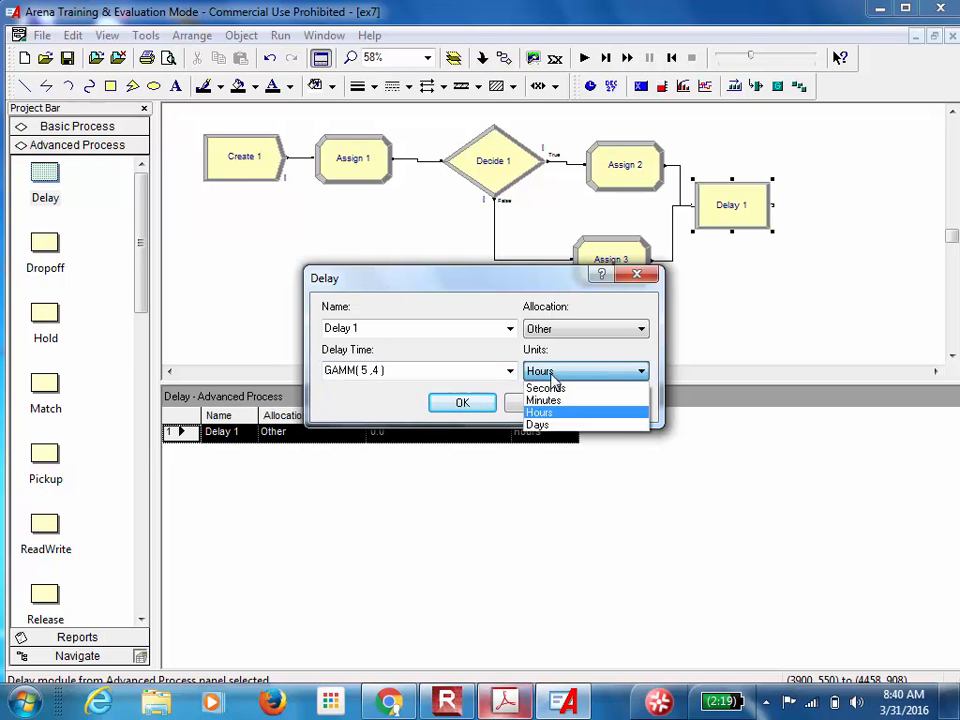
pyautogui.click(560, 398)
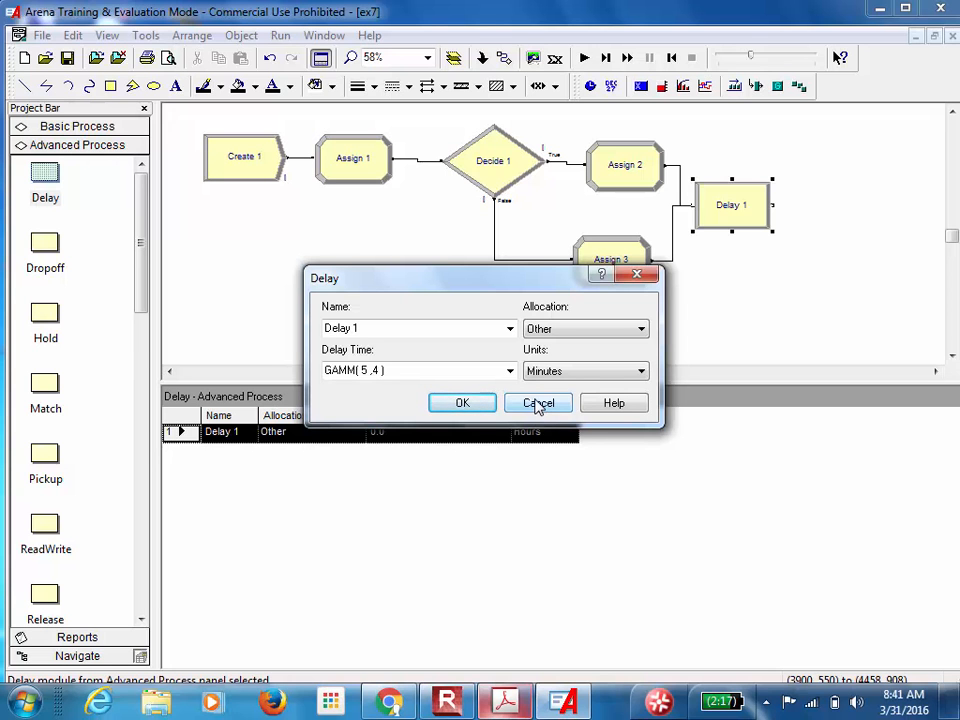
pyautogui.click(462, 405)
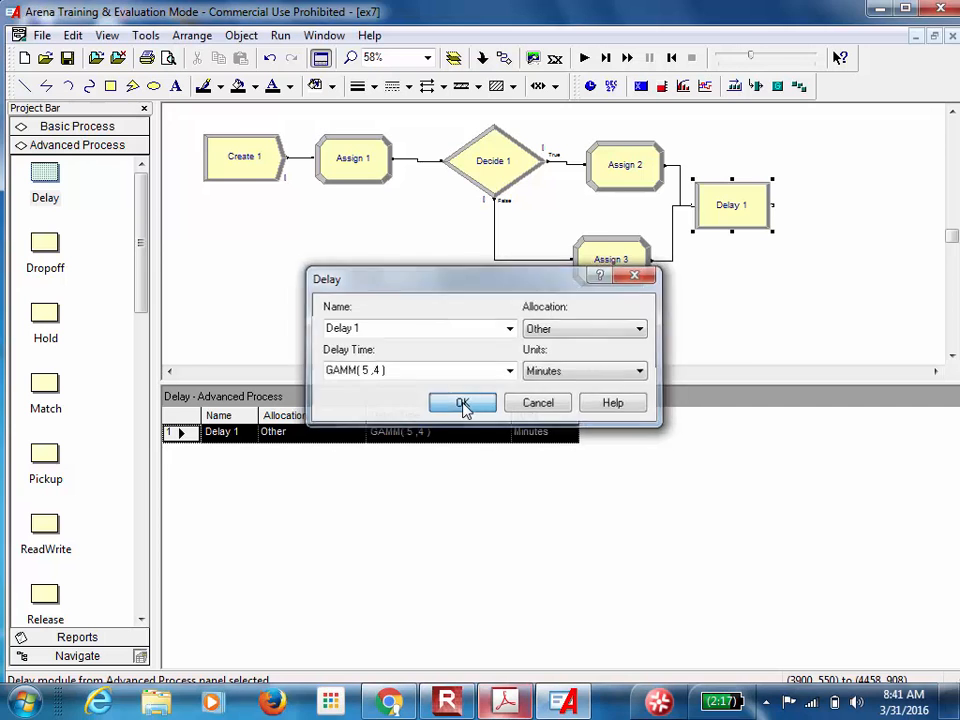
# Review the store slide in Acrobat, then place a Basic Process Process module connected after Delay 1 in the Arena flowchart
pyautogui.click(505, 703)
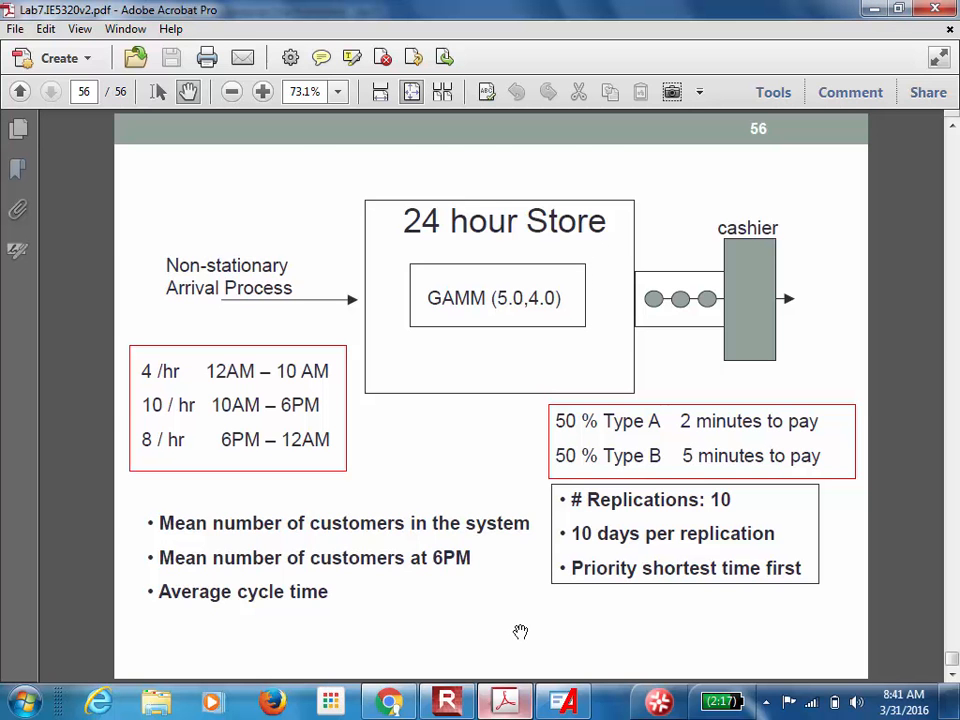
pyautogui.click(558, 704)
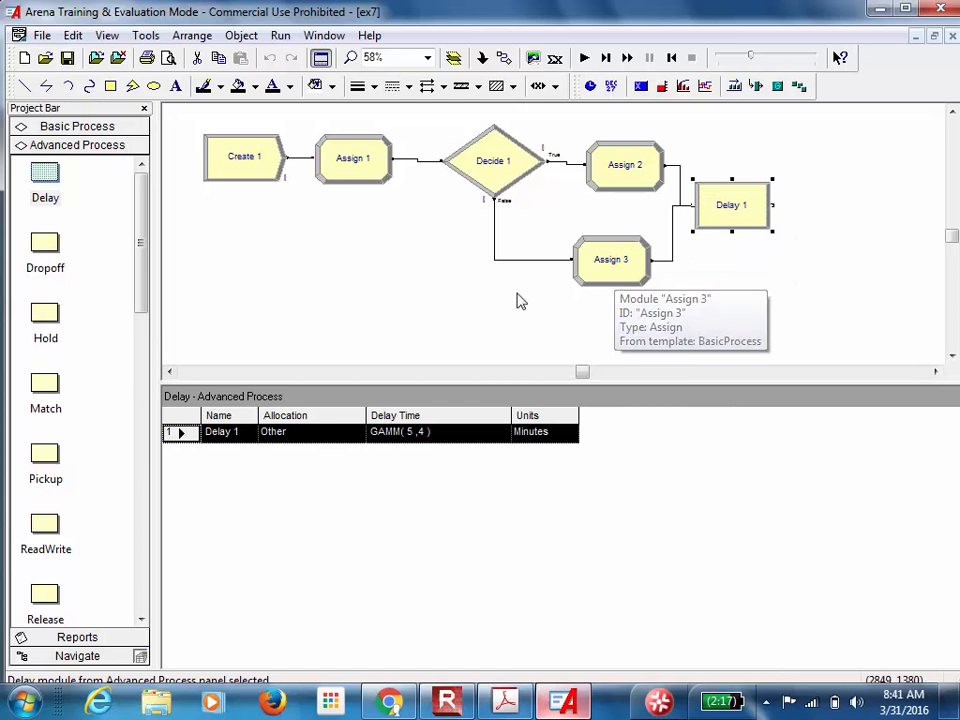
pyautogui.click(76, 125)
pyautogui.moveTo(148, 293); pyautogui.dragTo(139, 253)
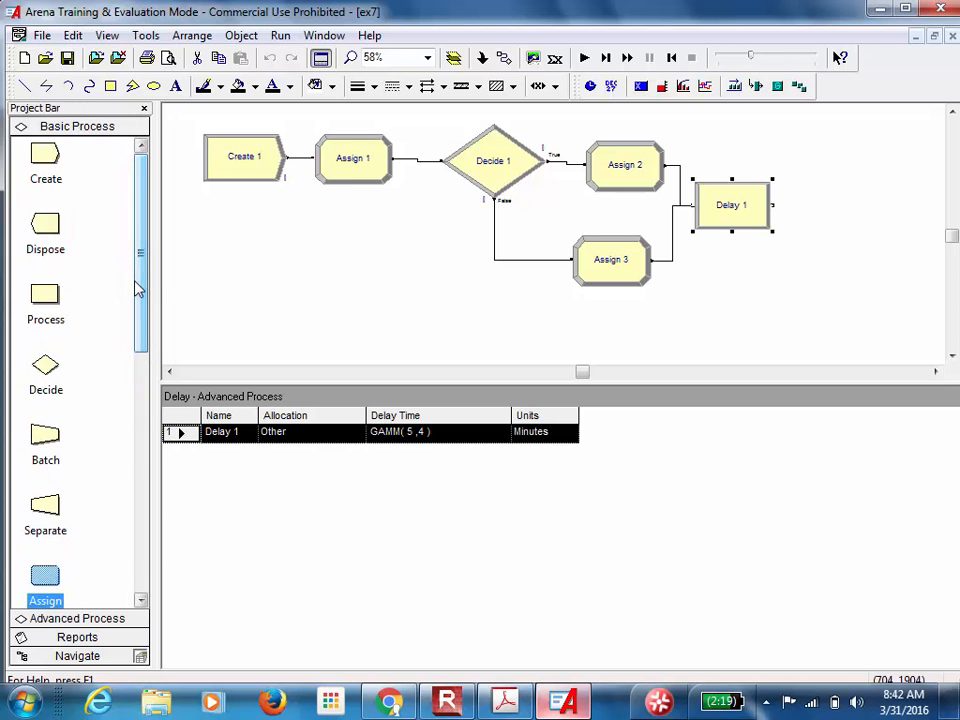
pyautogui.moveTo(48, 305); pyautogui.dragTo(789, 212)
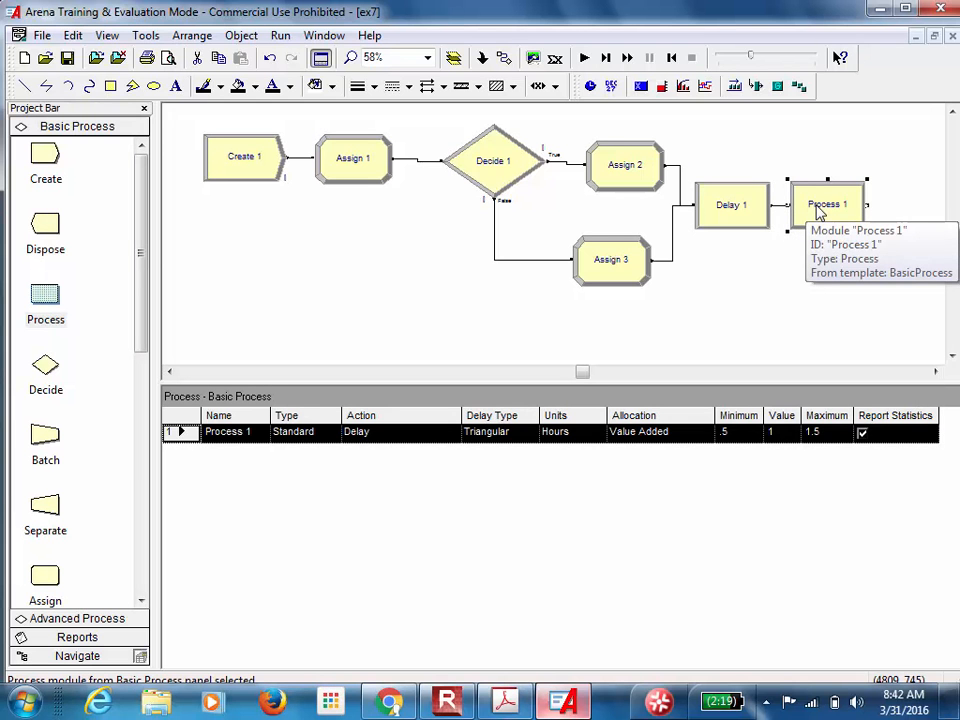
# Set Process 1's action to Seize Delay Release and add a resource named cashier with quantity 1
pyautogui.doubleClick(814, 204)
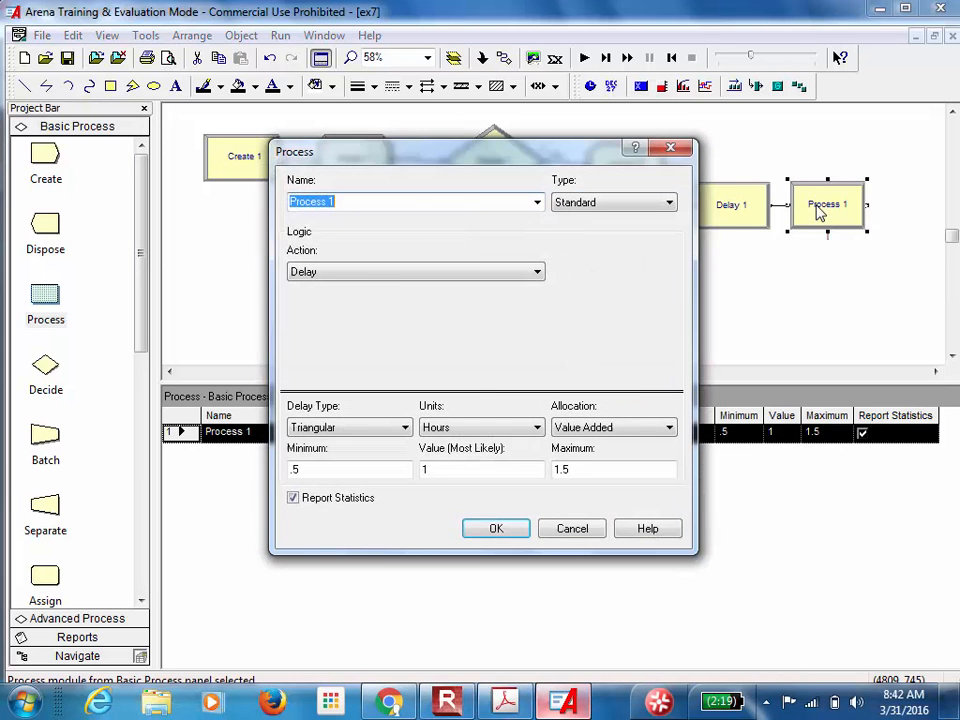
pyautogui.click(403, 273)
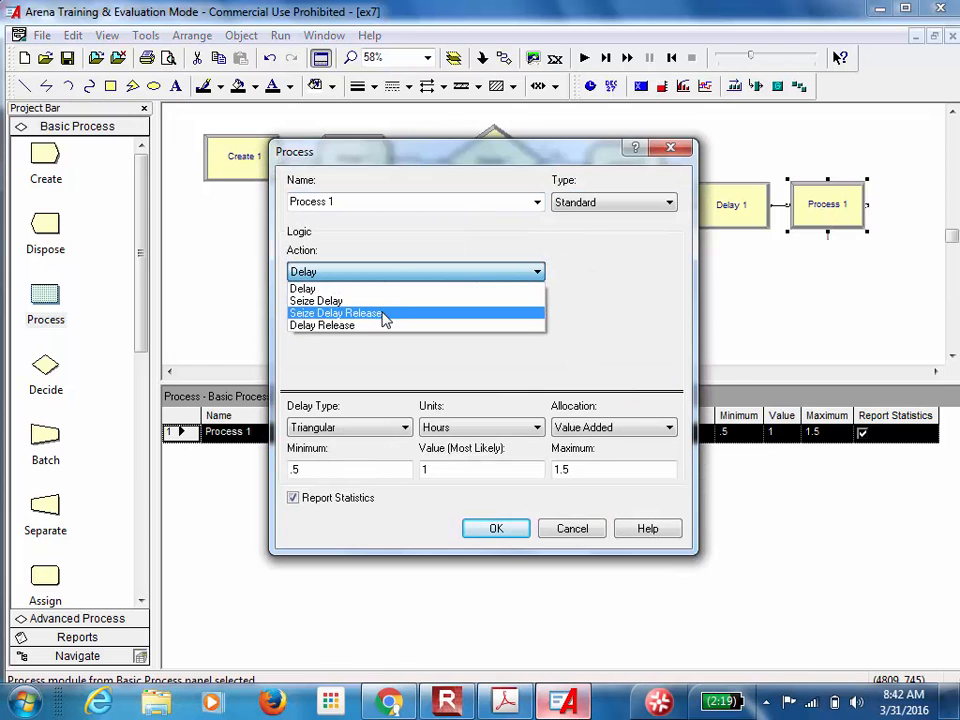
pyautogui.click(386, 314)
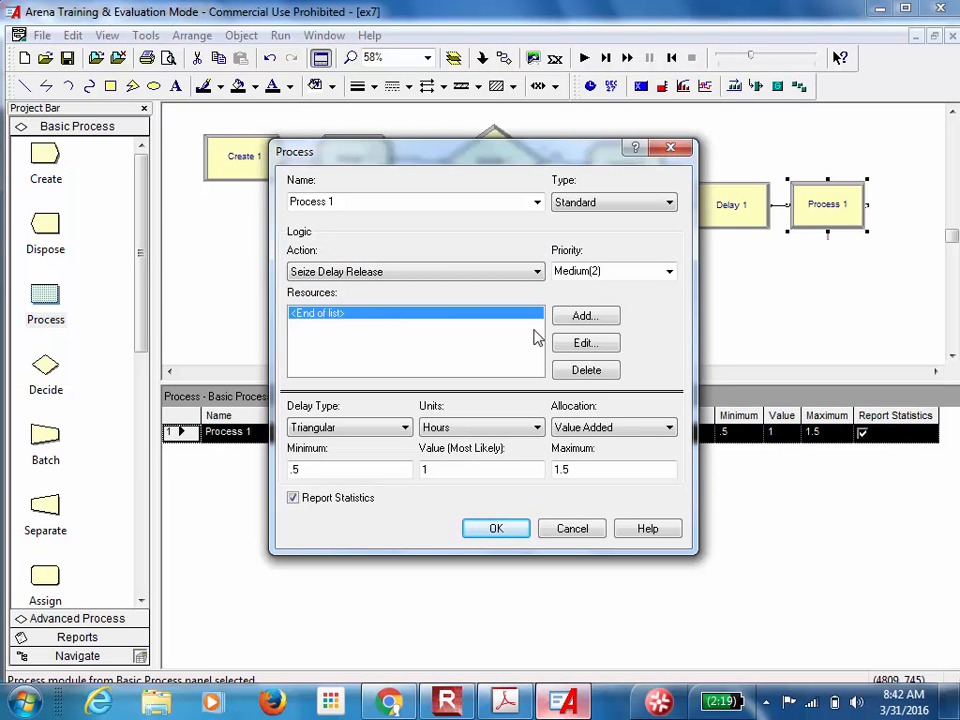
pyautogui.click(584, 316)
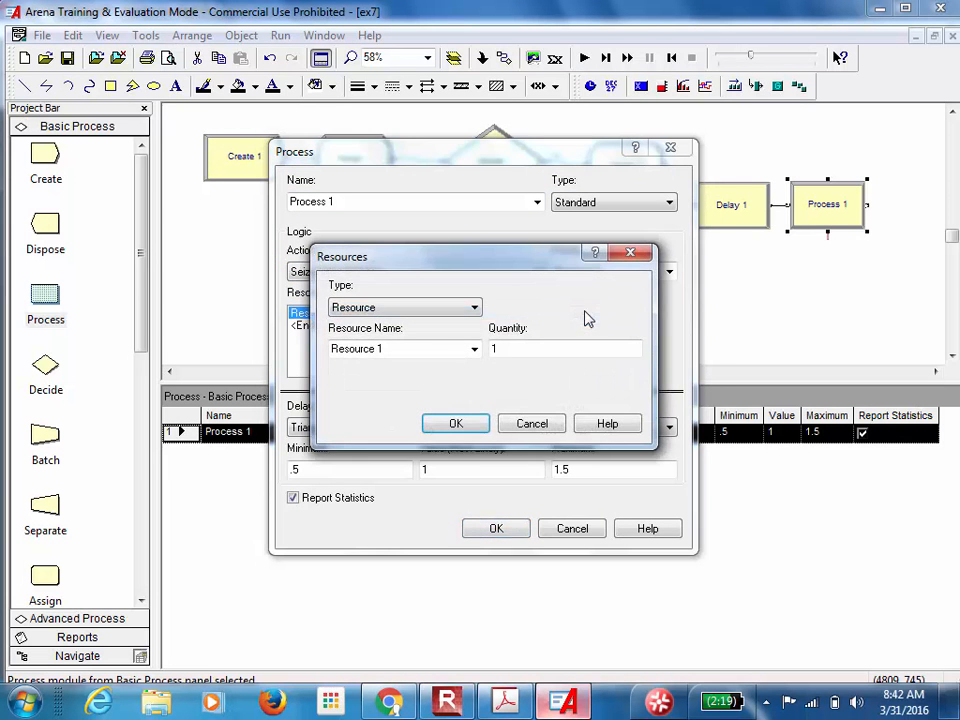
pyautogui.click(438, 346)
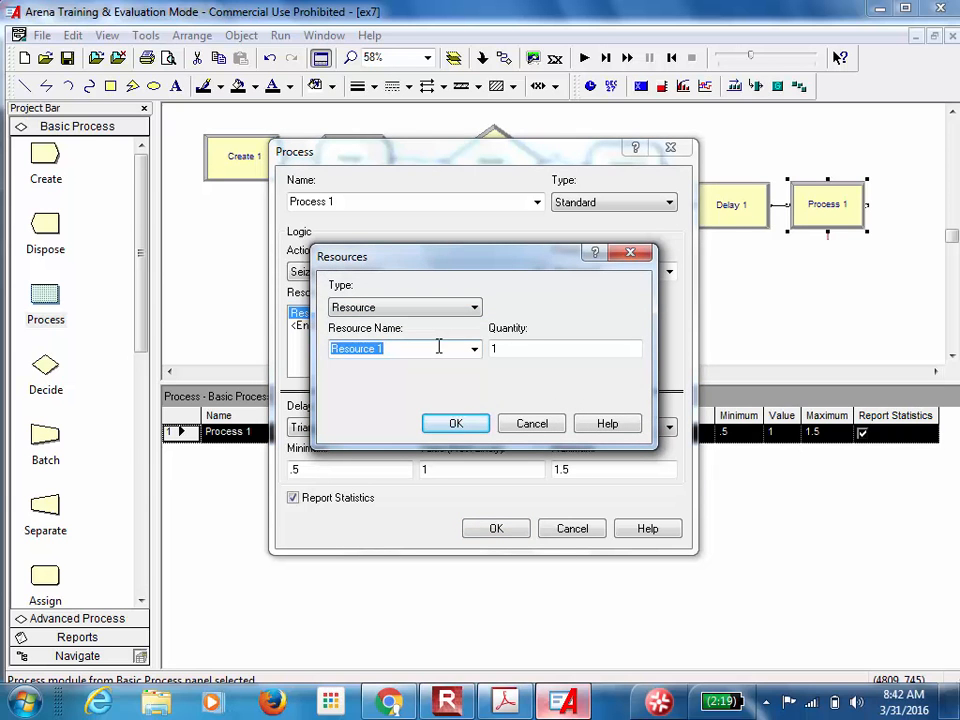
pyautogui.write('cashier')
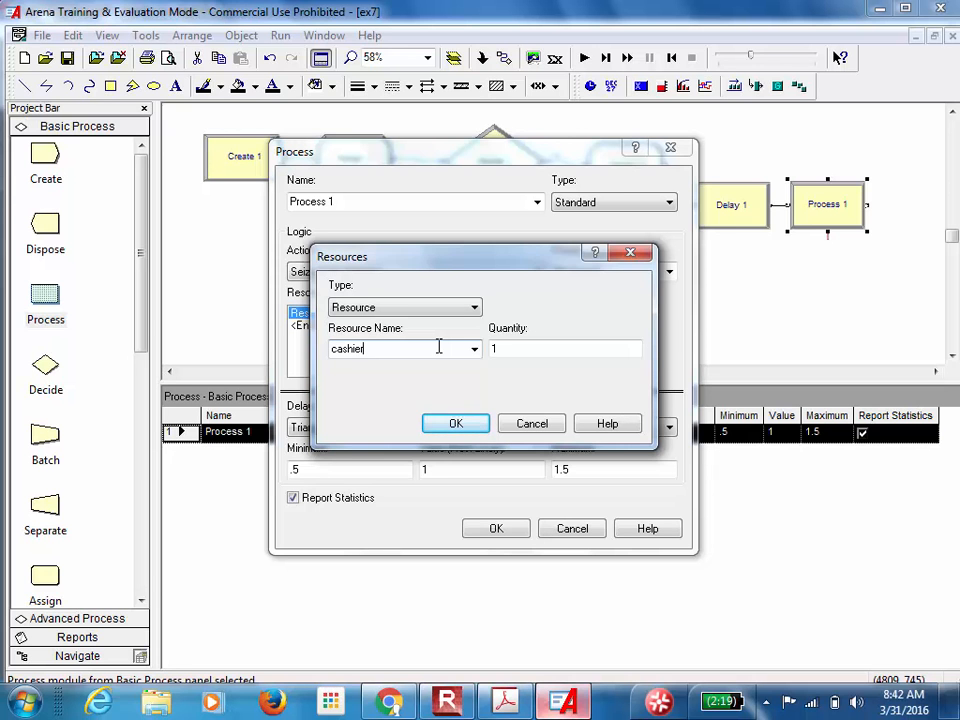
pyautogui.click(440, 426)
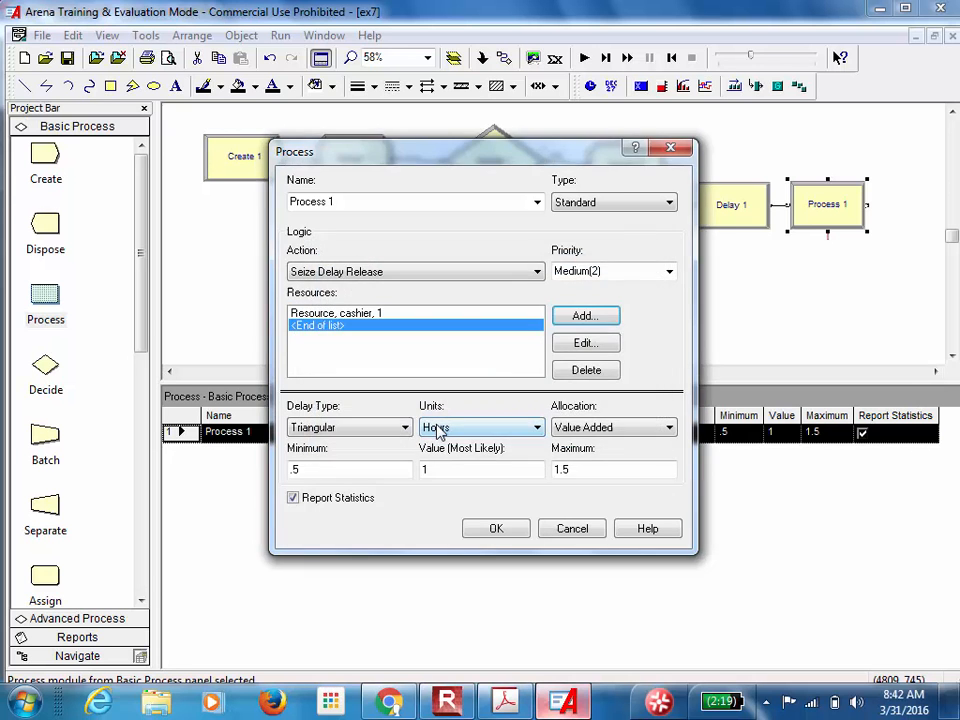
# Set Process 1's delay type to Expression with its time units in Minutes
pyautogui.click(377, 433)
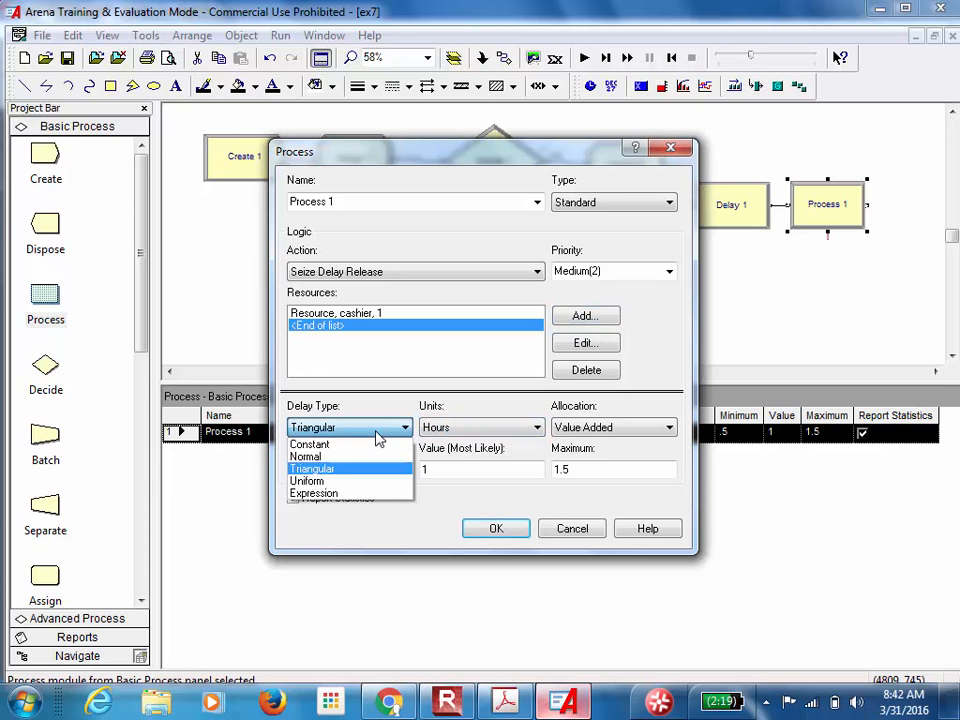
pyautogui.click(354, 494)
pyautogui.click(506, 430)
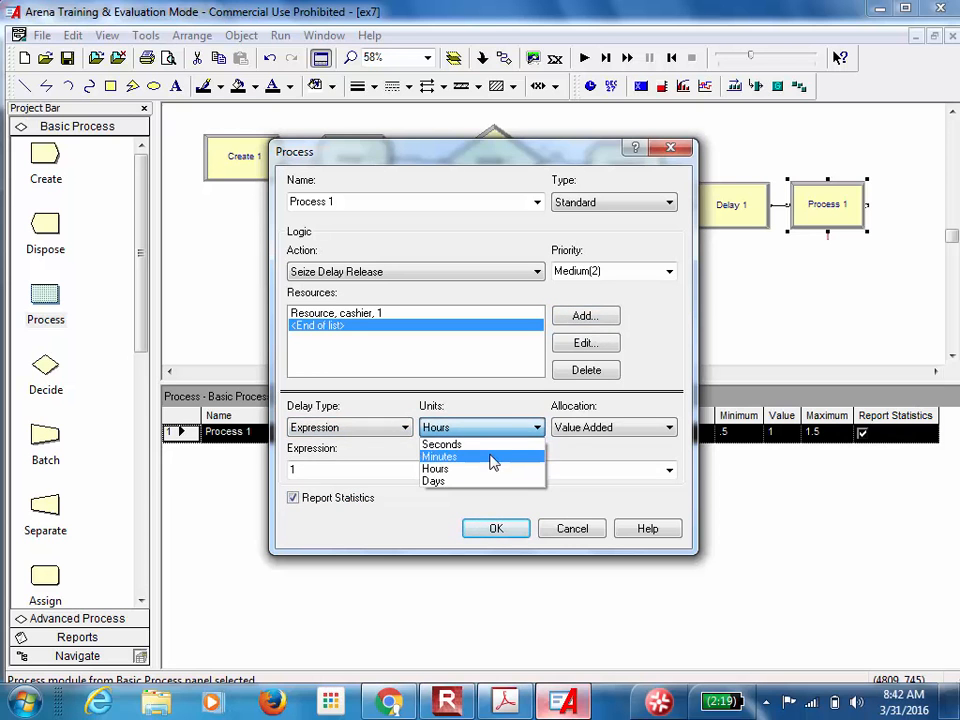
pyautogui.click(508, 454)
# Set Process 1's delay expression to the attribute pay_time and accept the module's settings
pyautogui.doubleClick(579, 471)
pyautogui.click(669, 470)
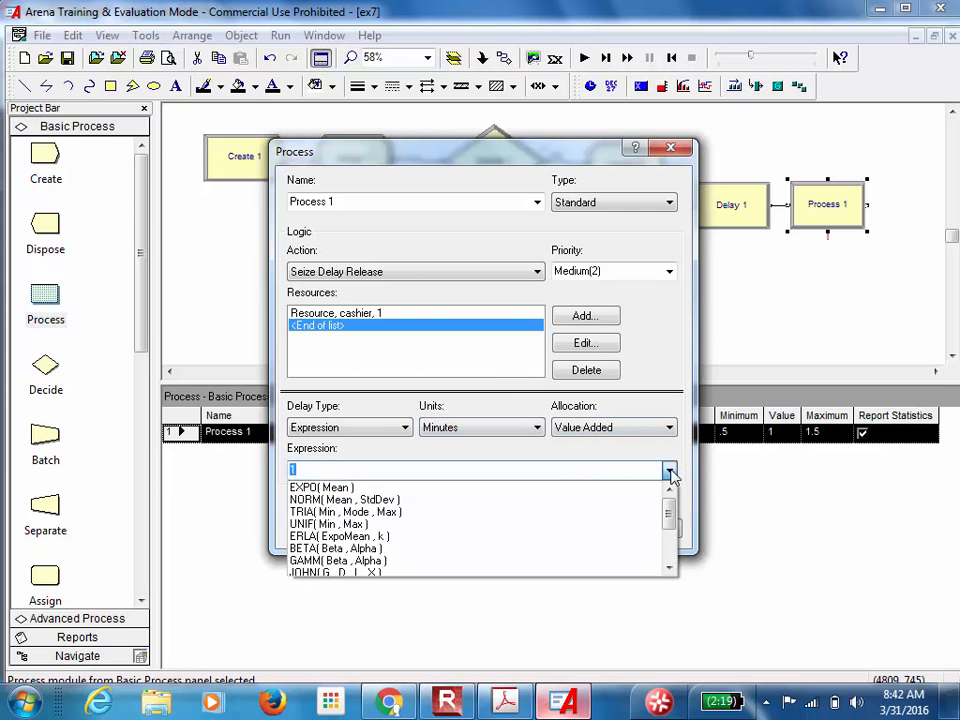
pyautogui.moveTo(667, 507)
pyautogui.mouseDown()
pyautogui.moveTo(664, 538)
pyautogui.moveTo(680, 492)
pyautogui.mouseUp()
pyautogui.click(575, 476)
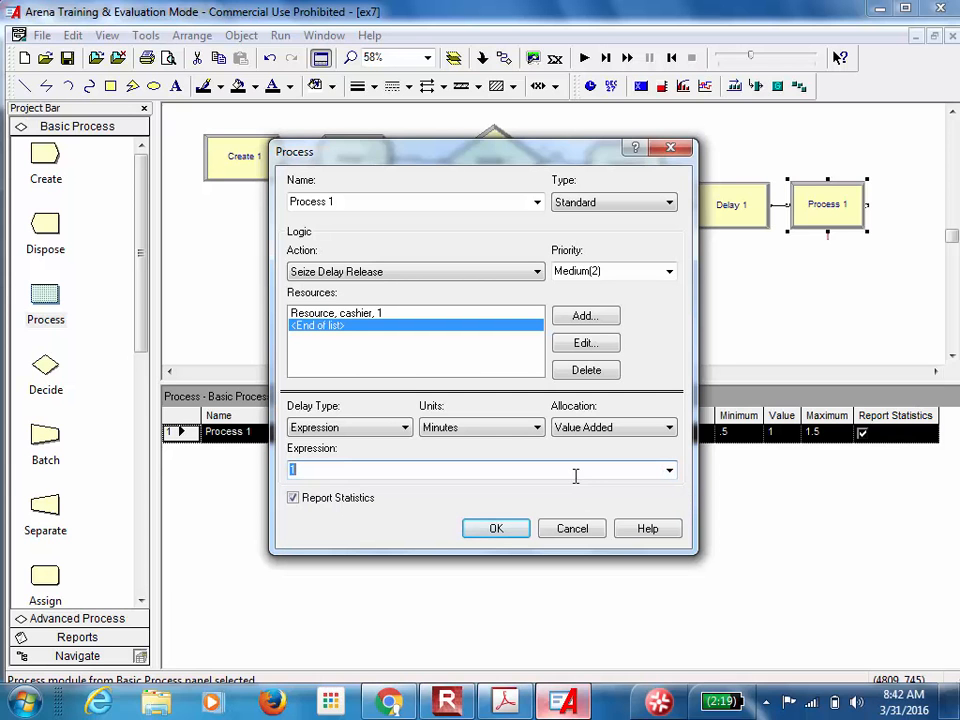
pyautogui.write('pay_time')
pyautogui.click(500, 528)
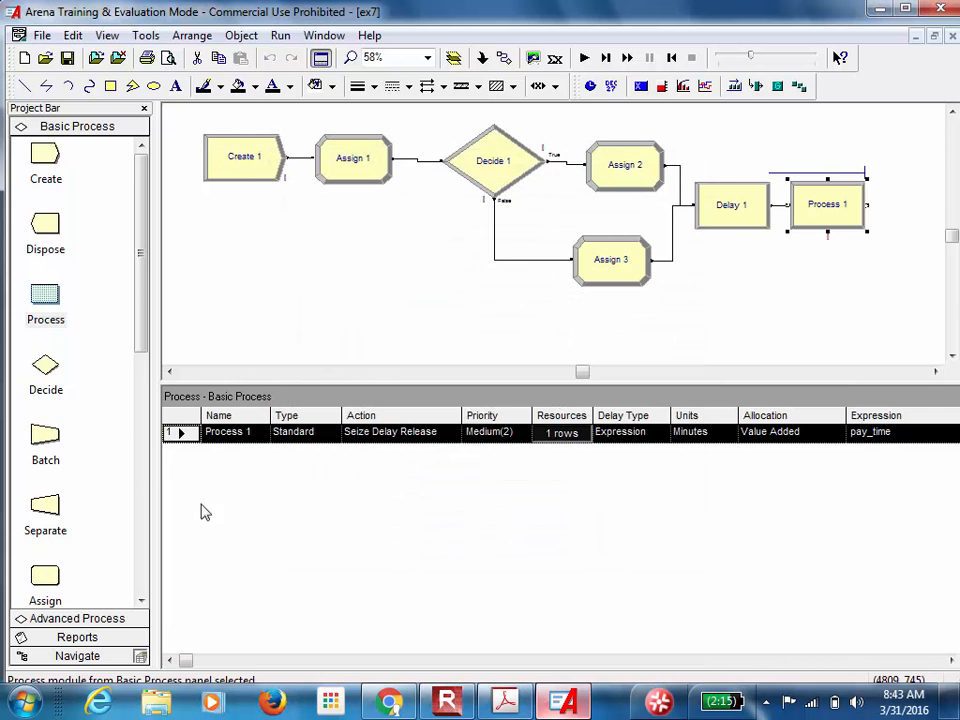
# Review the available ranking types for Process 1.Queue in the Queue data module, keeping First In First Out
pyautogui.moveTo(143, 352); pyautogui.dragTo(150, 516)
pyautogui.click(43, 476)
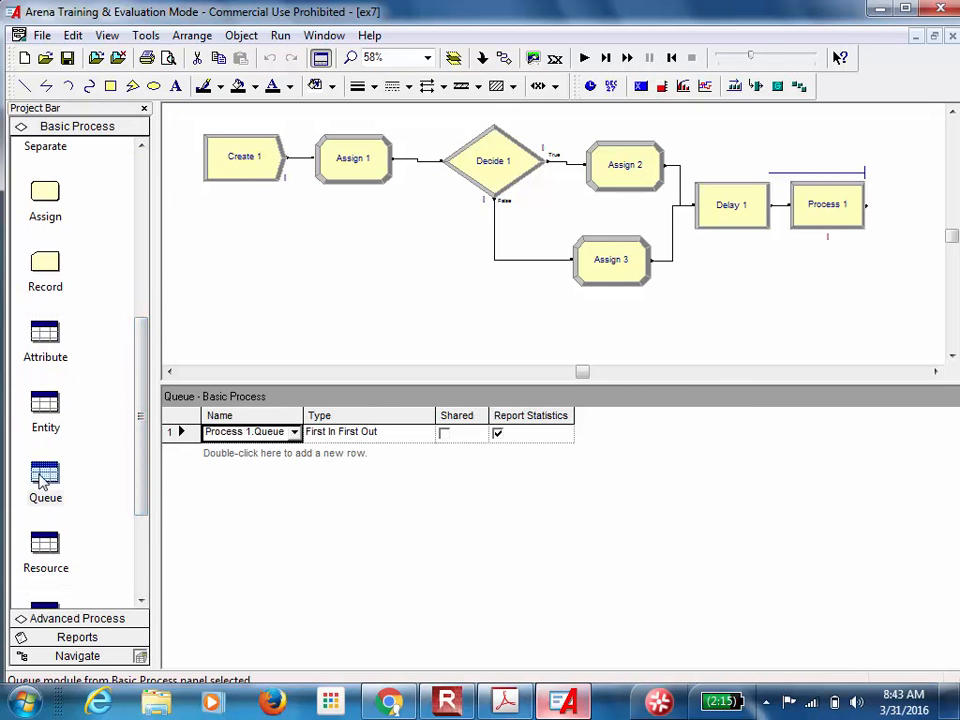
pyautogui.click(413, 436)
pyautogui.click(424, 434)
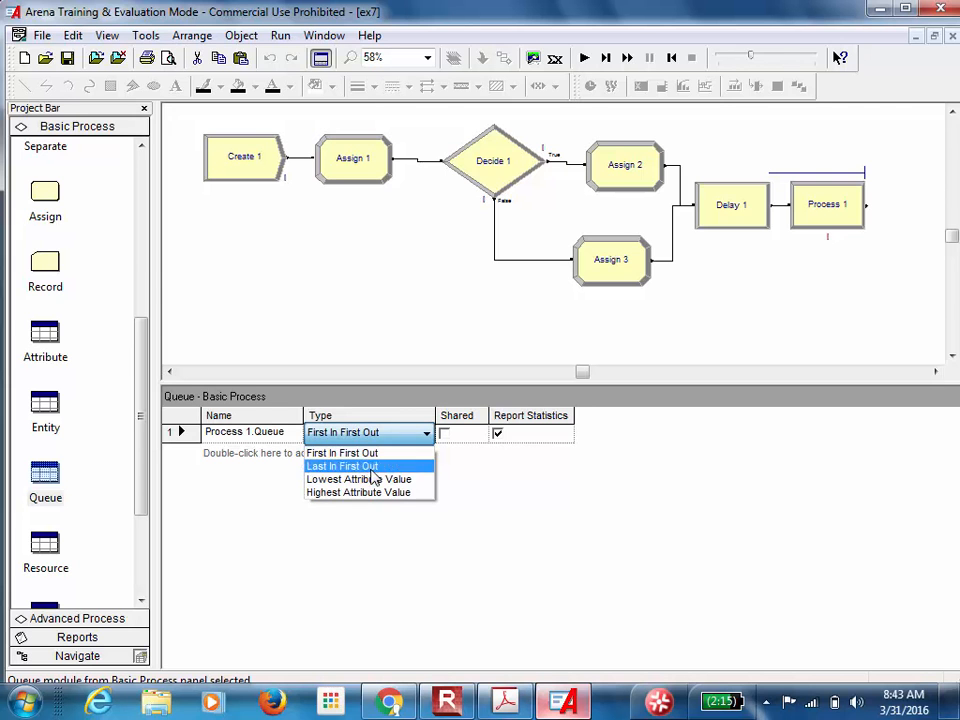
pyautogui.click(258, 526)
pyautogui.moveTo(144, 491); pyautogui.dragTo(146, 533)
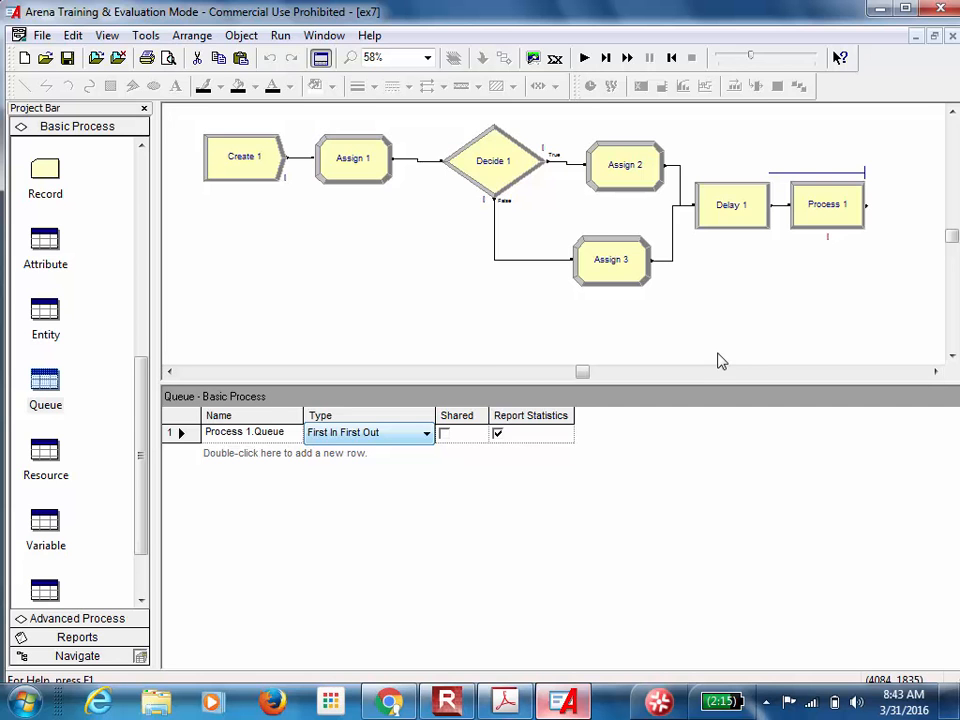
# Enlarge the flowchart area, place a new Assign module below the existing modules and open its settings
pyautogui.moveTo(465, 380); pyautogui.dragTo(457, 503)
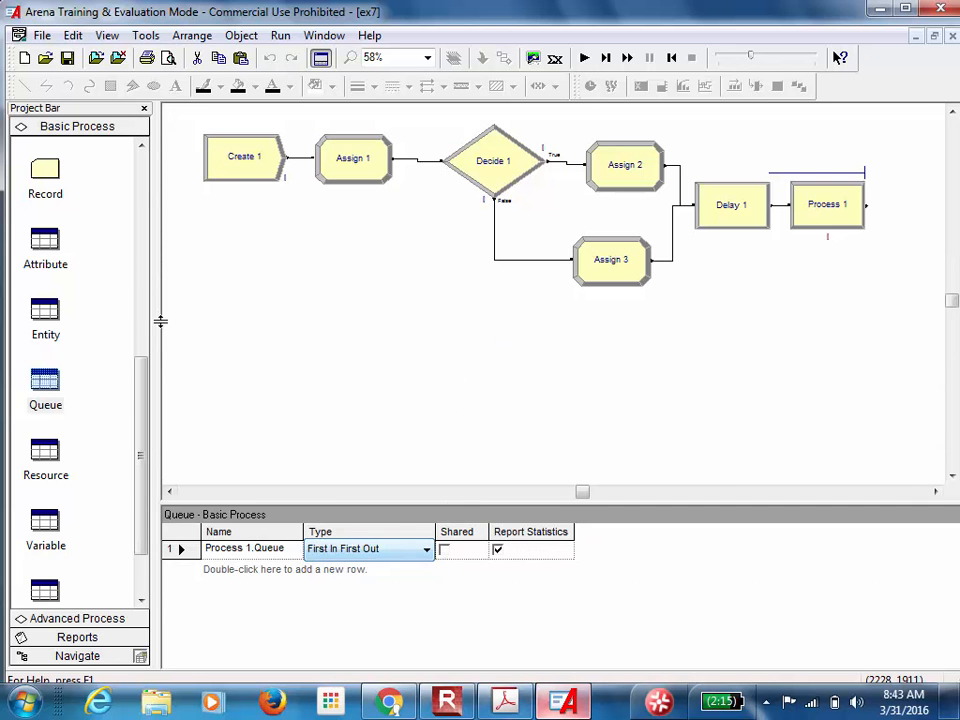
pyautogui.moveTo(141, 416); pyautogui.dragTo(146, 182)
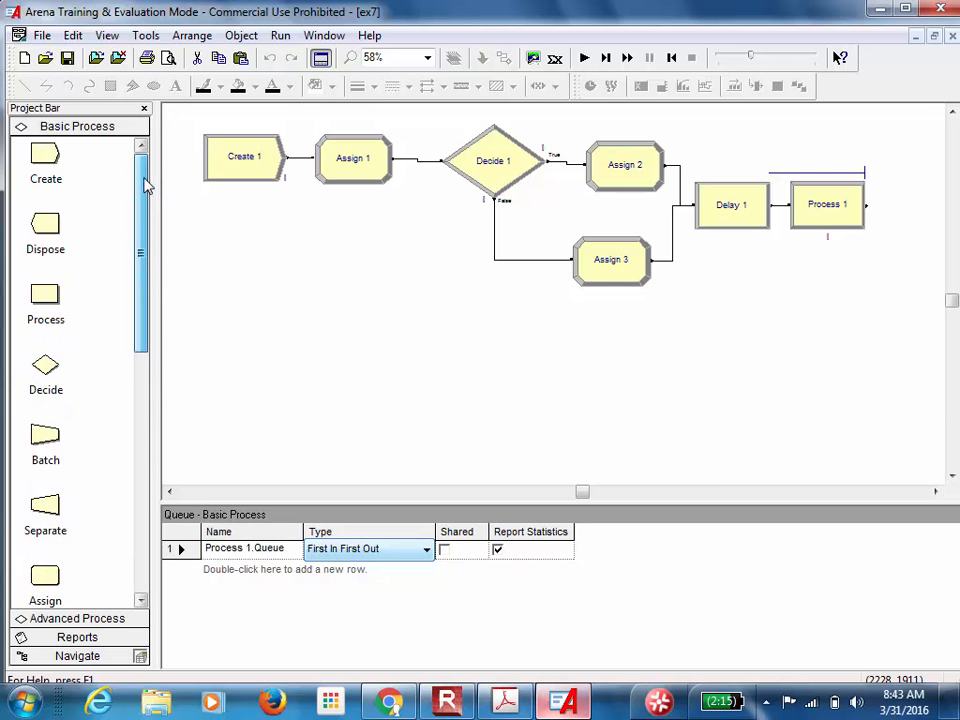
pyautogui.moveTo(45, 578); pyautogui.dragTo(272, 370)
pyautogui.doubleClick(311, 358)
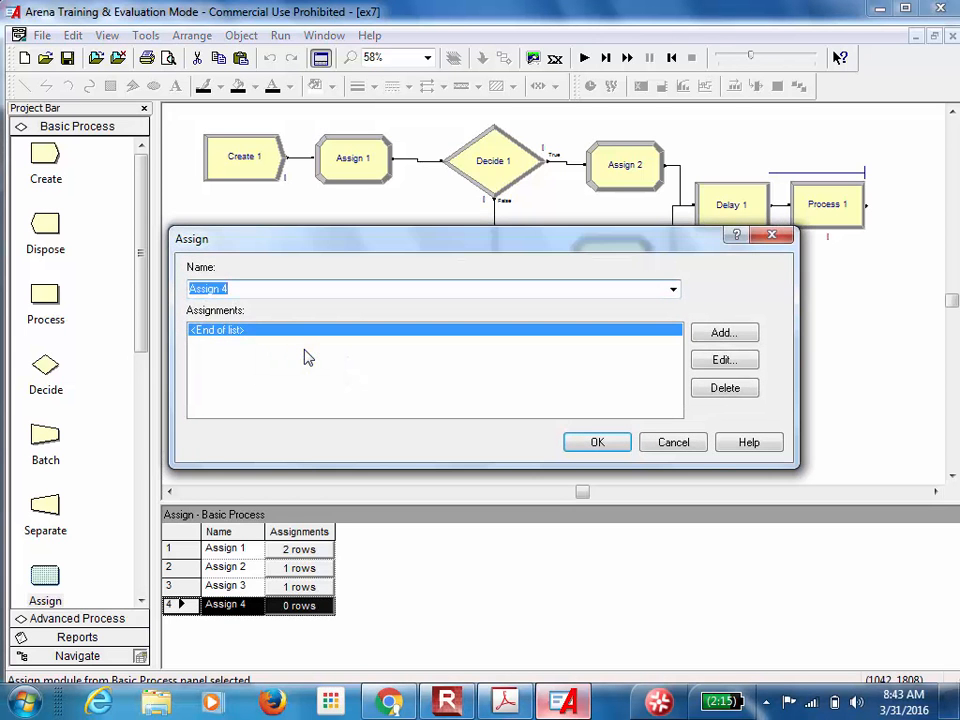
# Add a Variable assignment to Assign 4 that sets wip to wip-1, and accept the module's settings
pyautogui.click(722, 334)
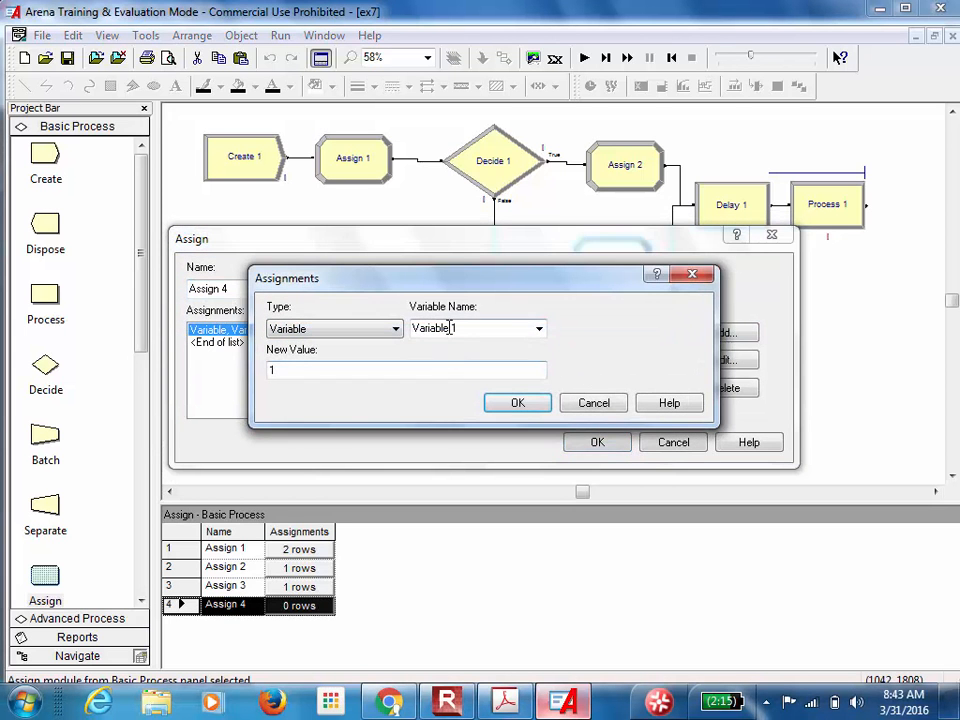
pyautogui.click(538, 328)
pyautogui.click(523, 359)
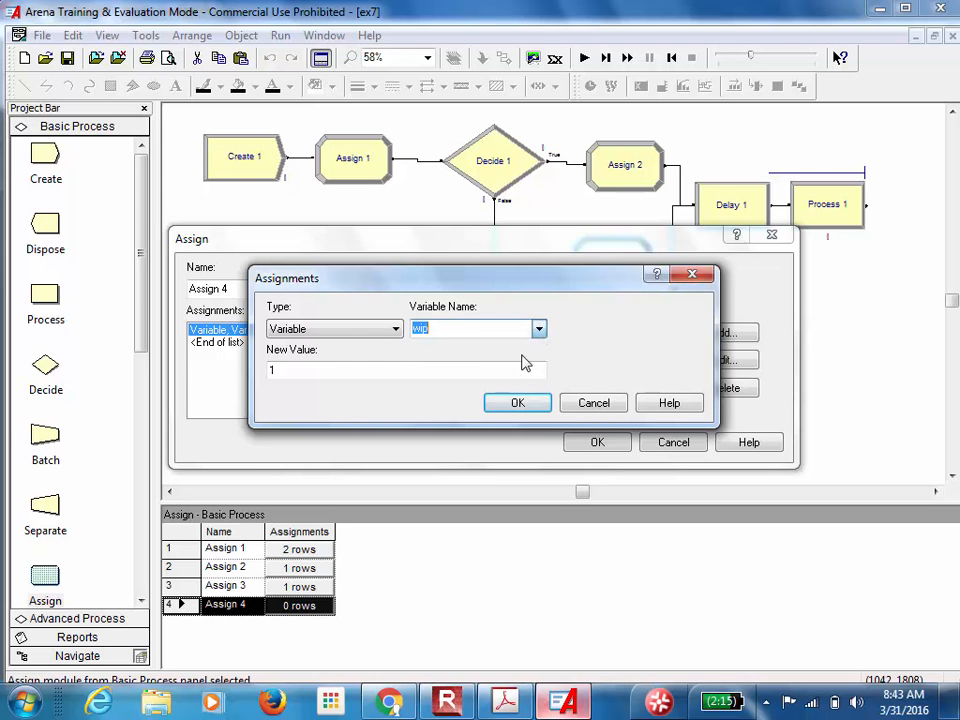
pyautogui.click(269, 372)
pyautogui.write('wip+1')
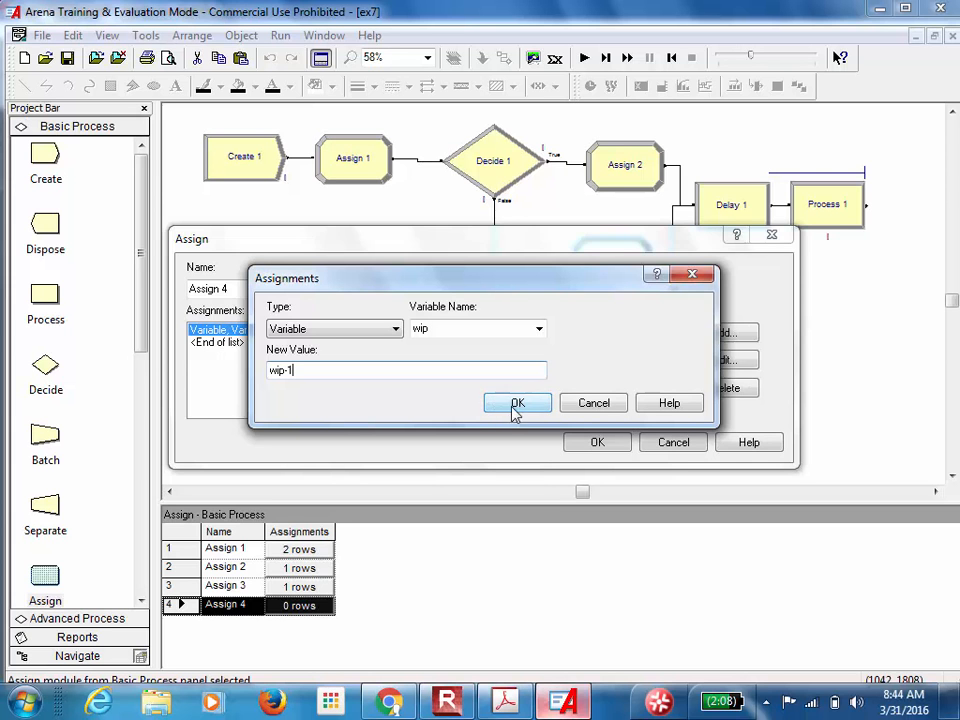
pyautogui.click(516, 408)
pyautogui.click(605, 445)
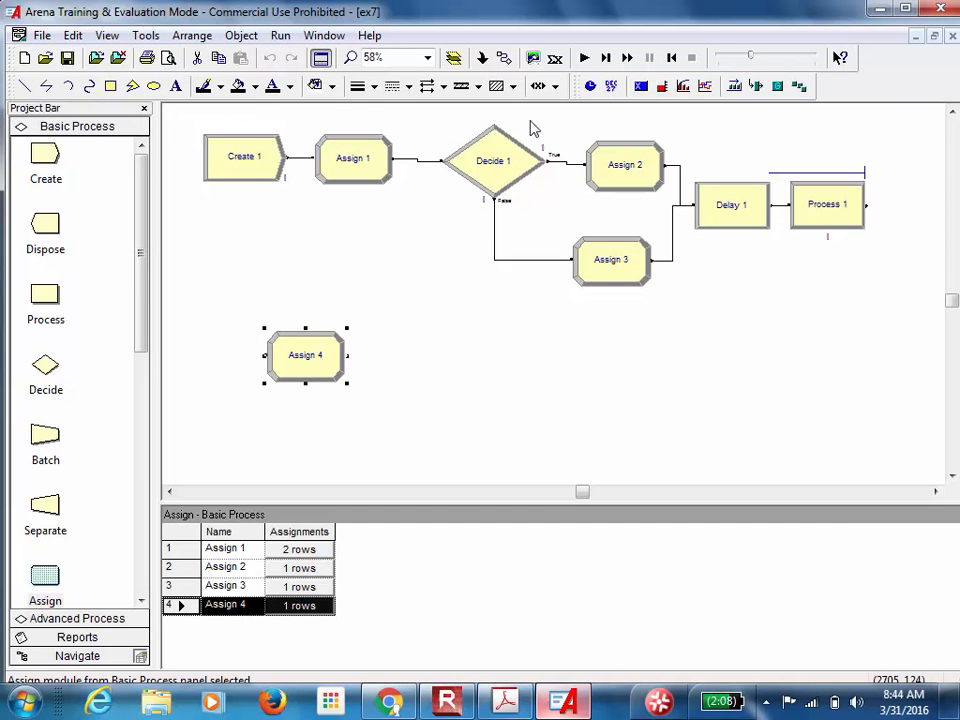
# Connect Process 1's exit to Assign 4's entry and move Assign 4 slightly lower
pyautogui.click(504, 58)
pyautogui.click(868, 204)
pyautogui.click(264, 355)
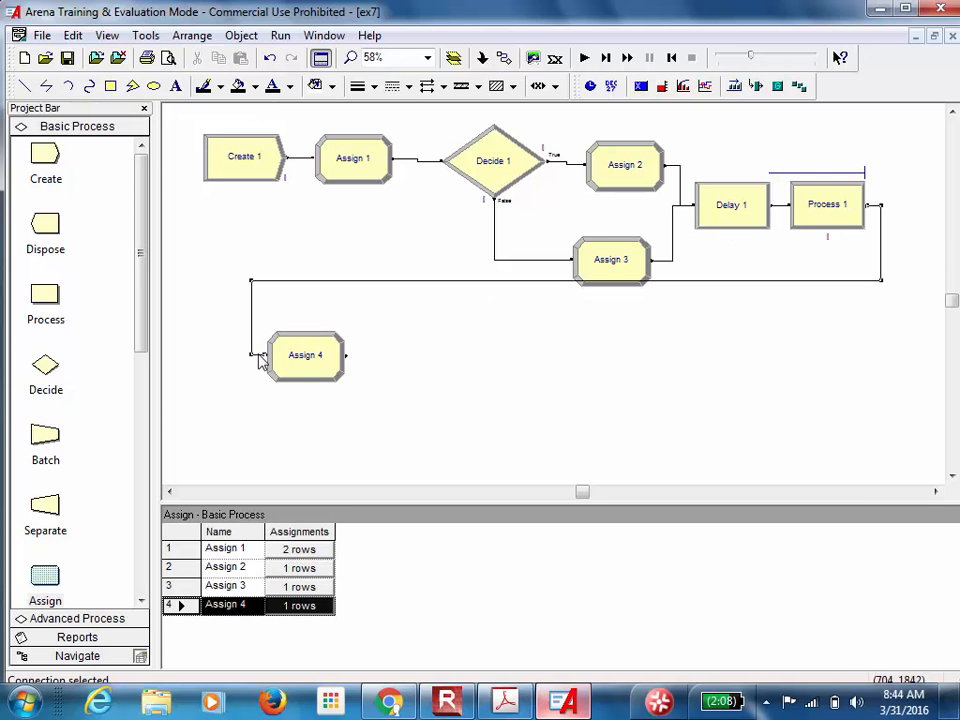
pyautogui.moveTo(316, 343); pyautogui.dragTo(318, 372)
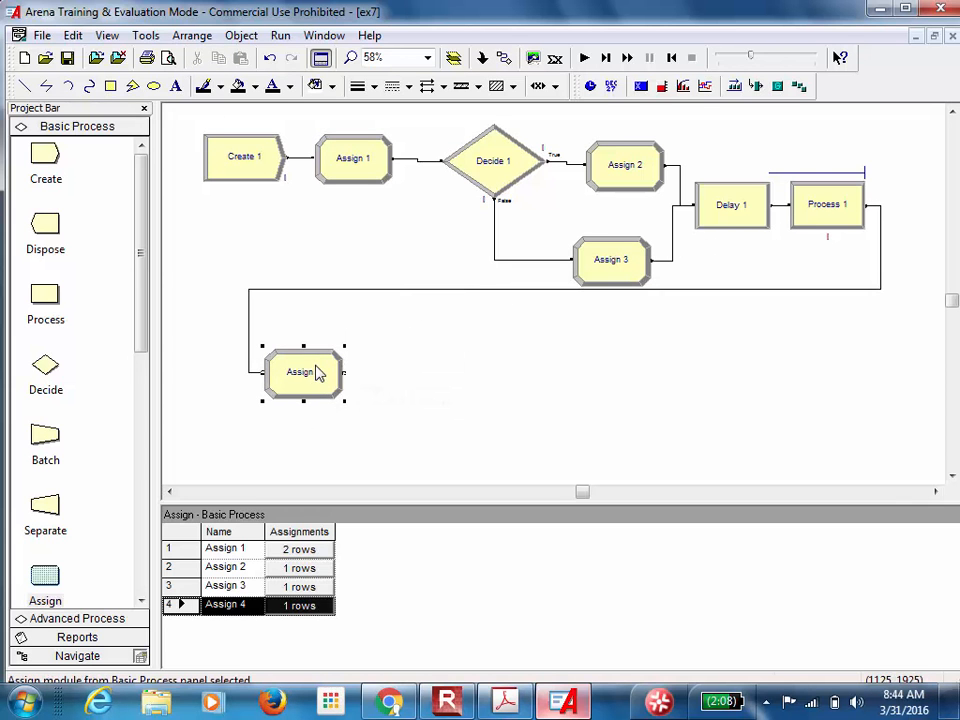
# Review the 24 hour Store slide in Acrobat, then place a Record module connected after Assign 4 in the Arena flowchart
pyautogui.click(462, 705)
pyautogui.click(452, 702)
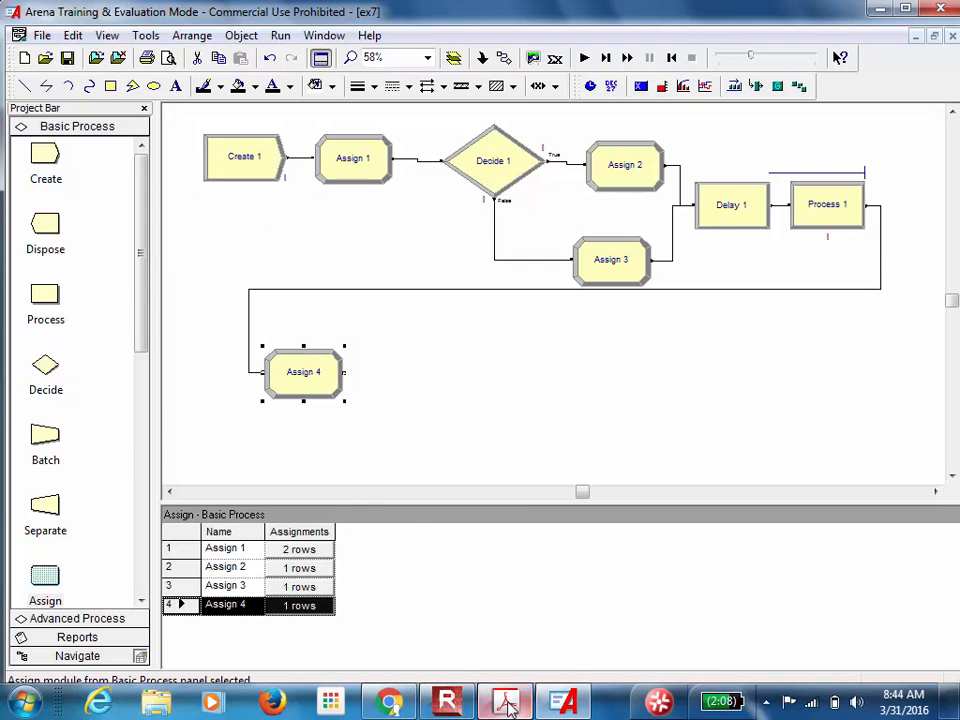
pyautogui.click(505, 703)
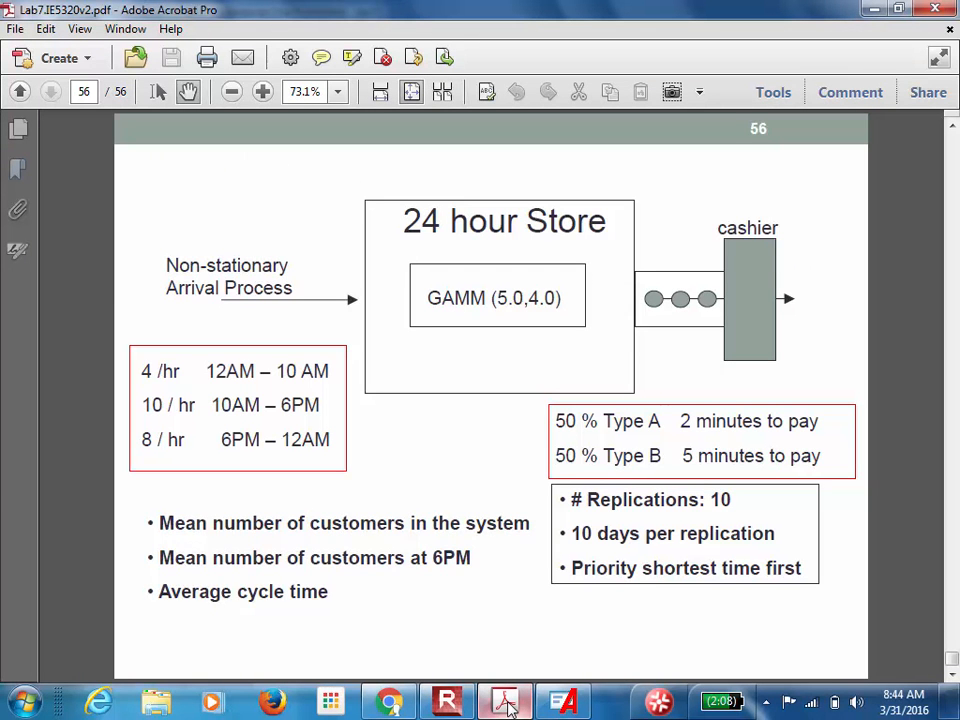
pyautogui.click(508, 705)
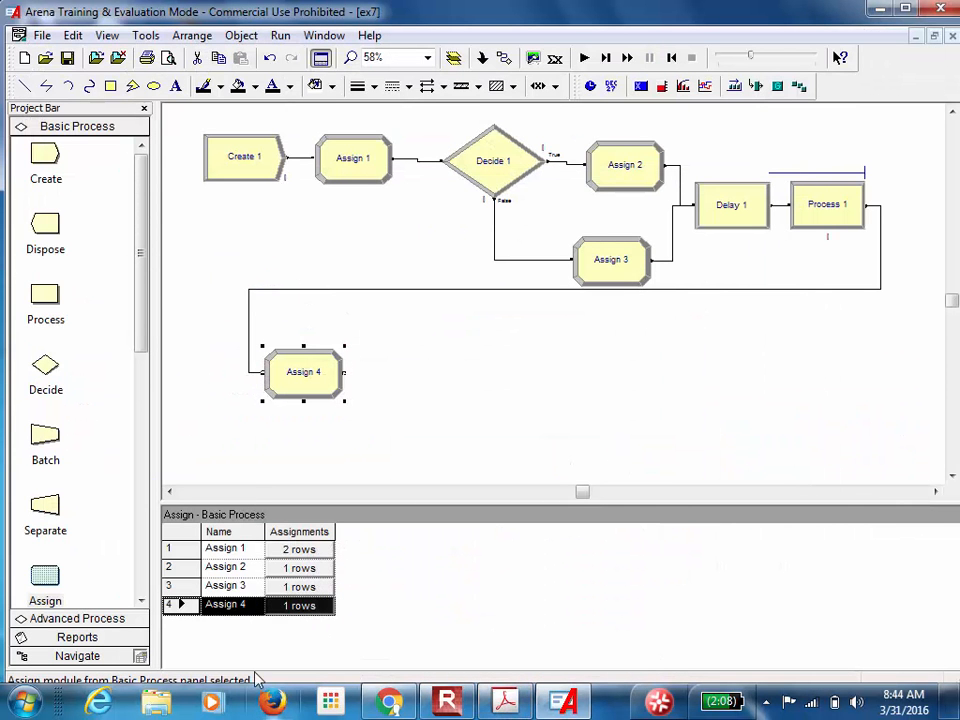
pyautogui.moveTo(139, 339); pyautogui.dragTo(139, 446)
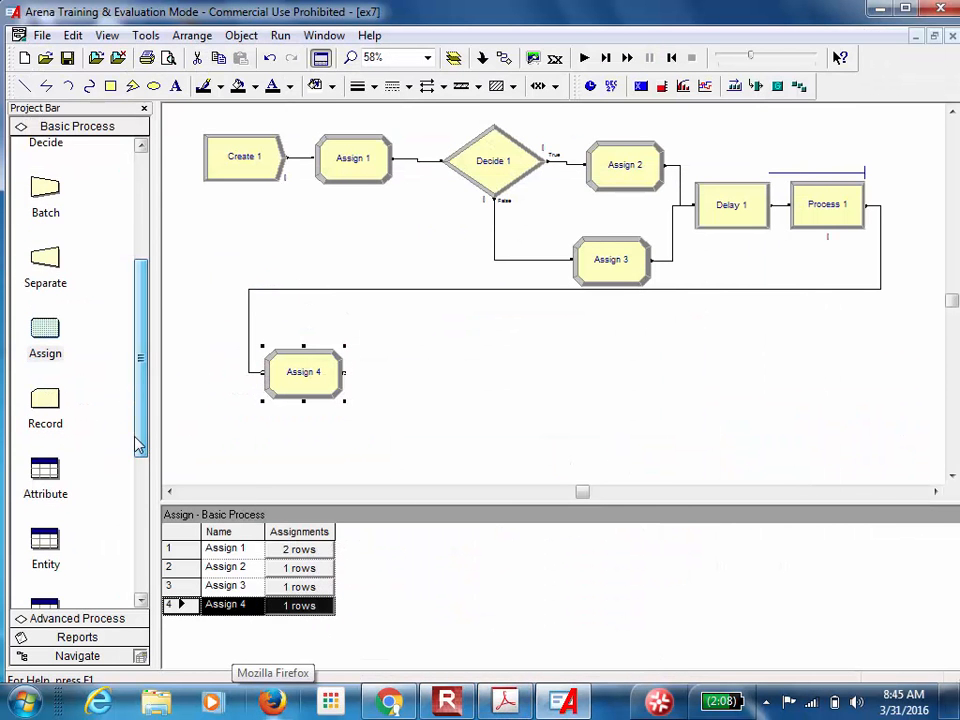
pyautogui.moveTo(45, 403); pyautogui.dragTo(380, 383)
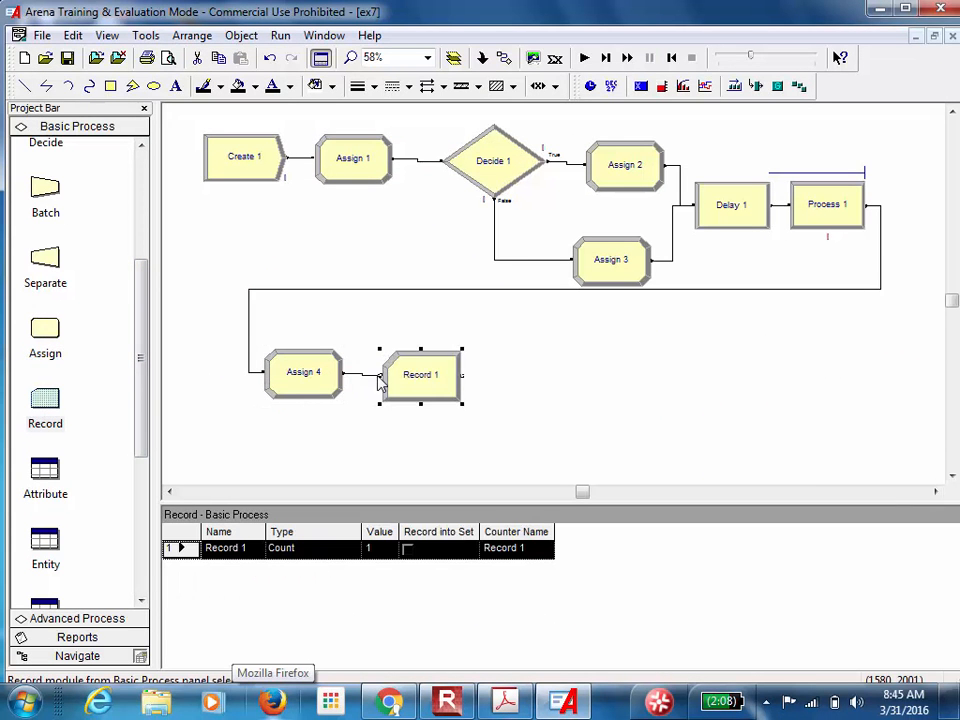
# Configure Record 1 with type Expression, value wip and tally name numberInSystem
pyautogui.doubleClick(414, 385)
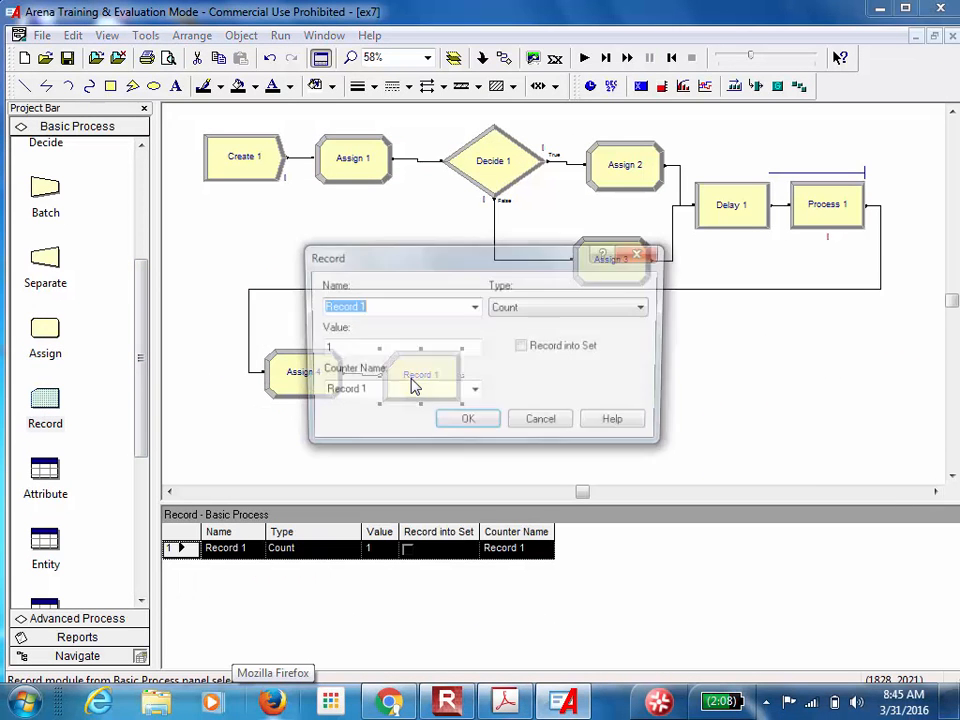
pyautogui.click(504, 310)
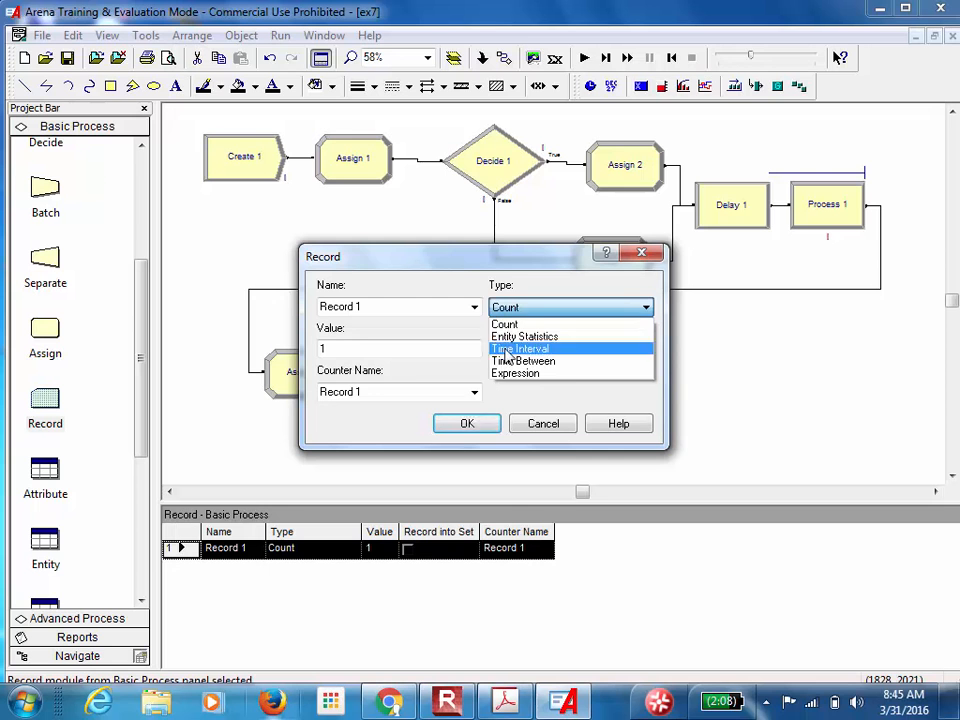
pyautogui.click(505, 373)
pyautogui.doubleClick(413, 349)
pyautogui.write('wip')
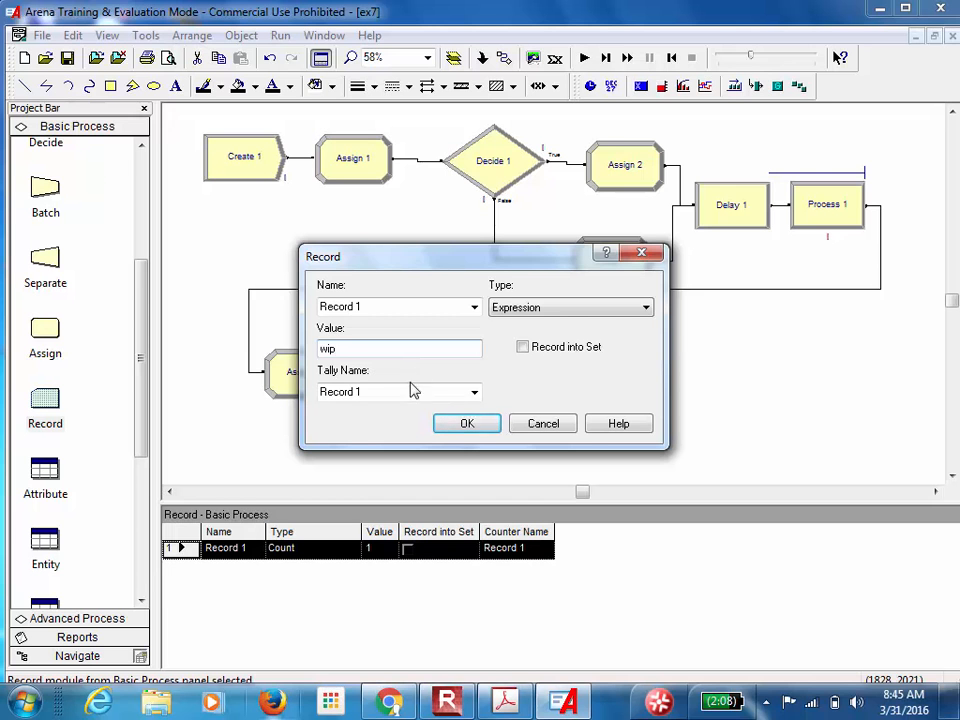
pyautogui.click(409, 394)
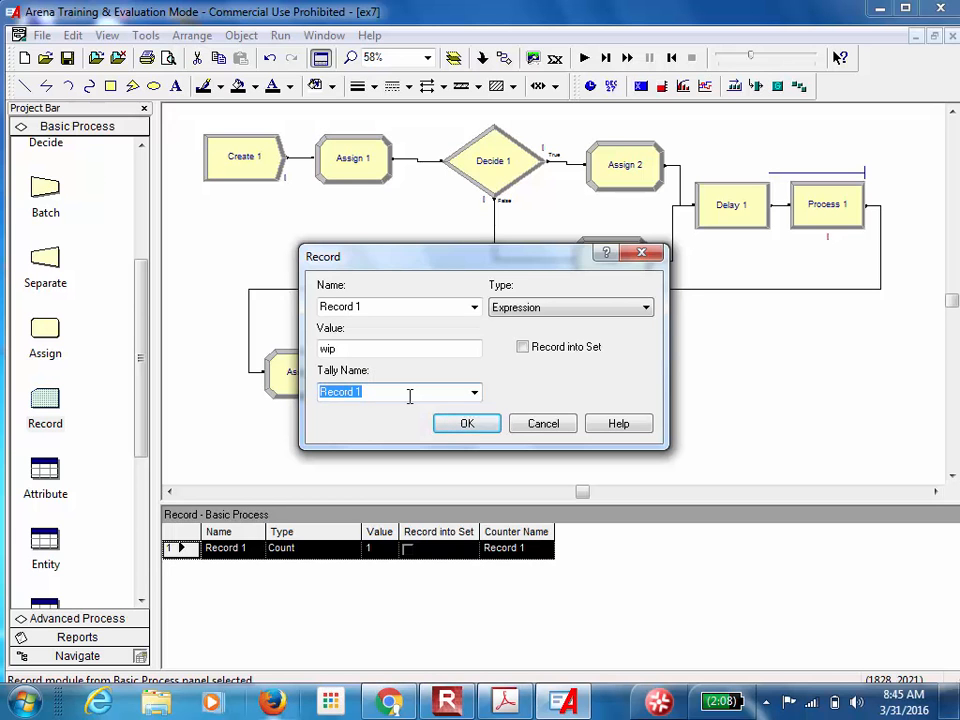
pyautogui.write('numberInSy')
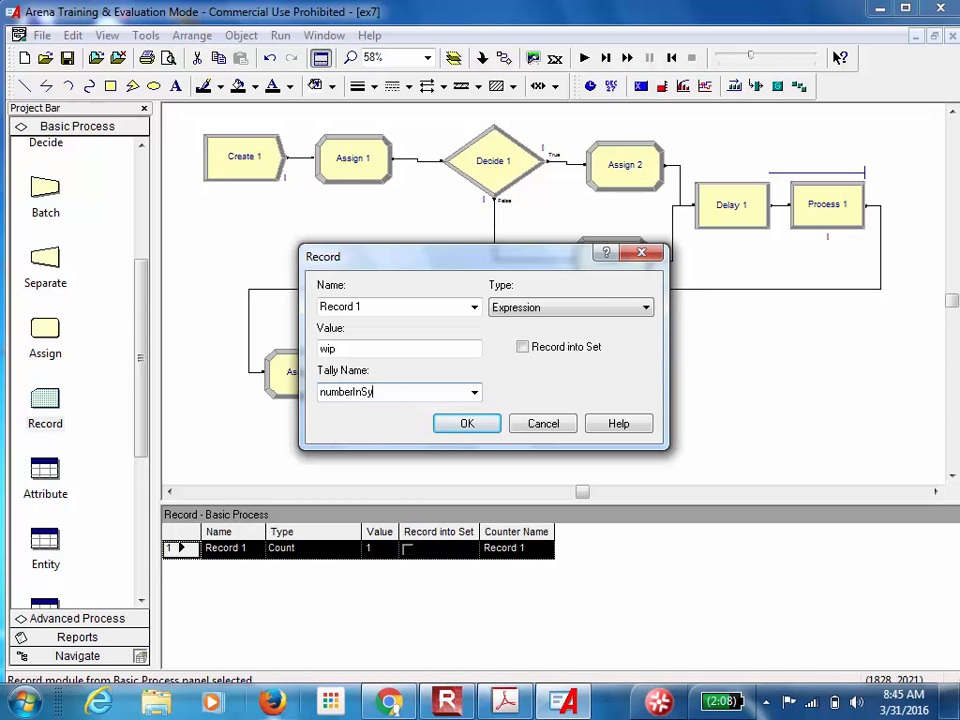
pyautogui.write('stem')
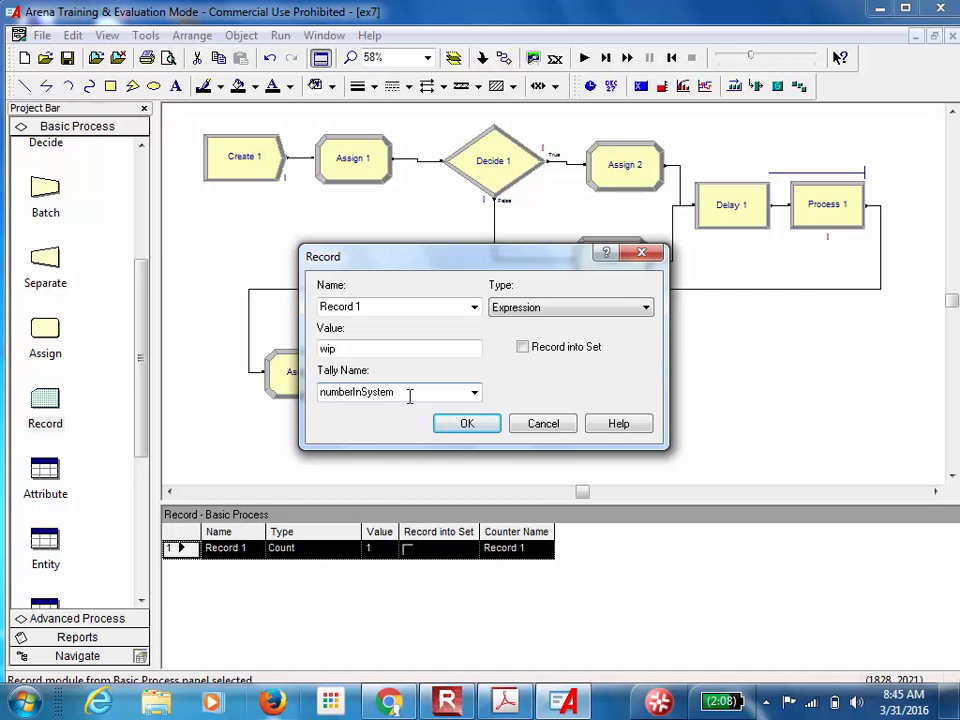
pyautogui.click(455, 424)
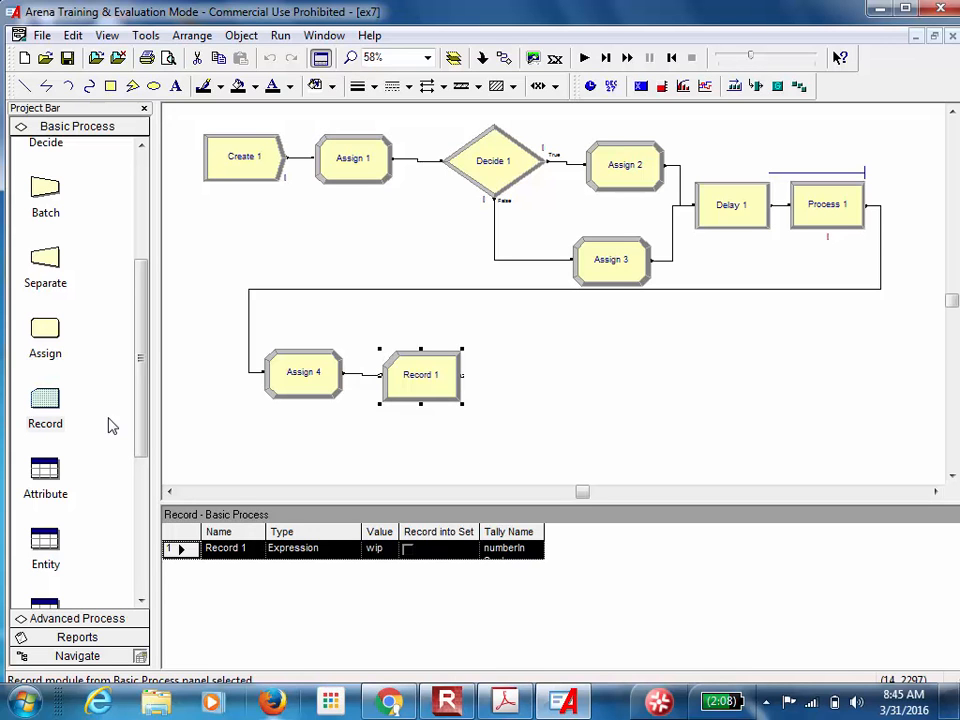
# Place a second Record module connected after Record 1 and set its type to Time Interval
pyautogui.moveTo(46, 405); pyautogui.dragTo(521, 380)
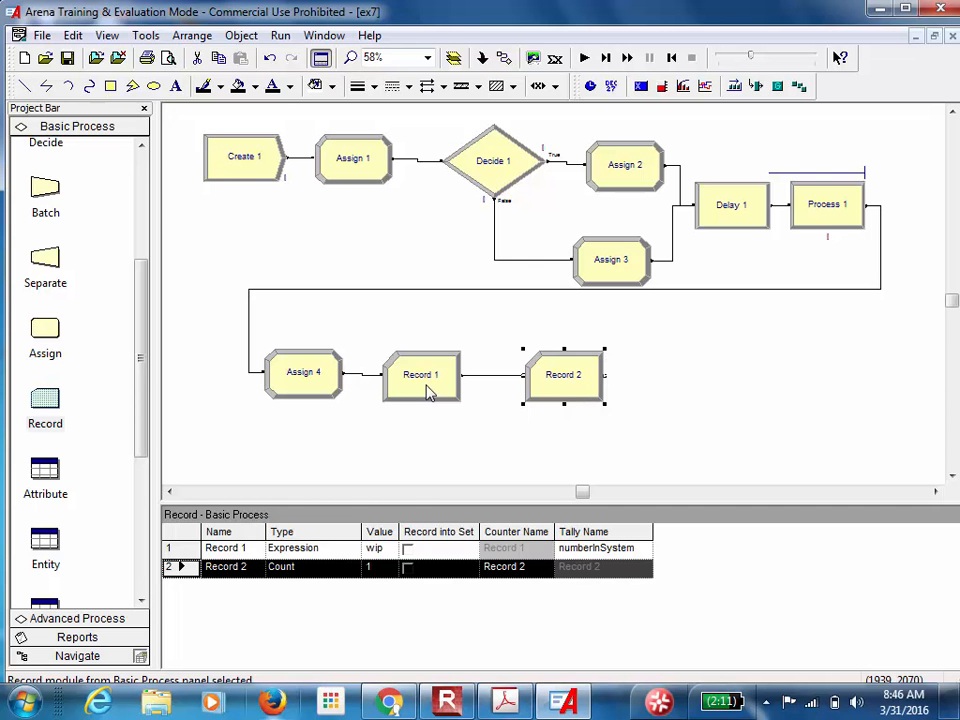
pyautogui.doubleClick(574, 392)
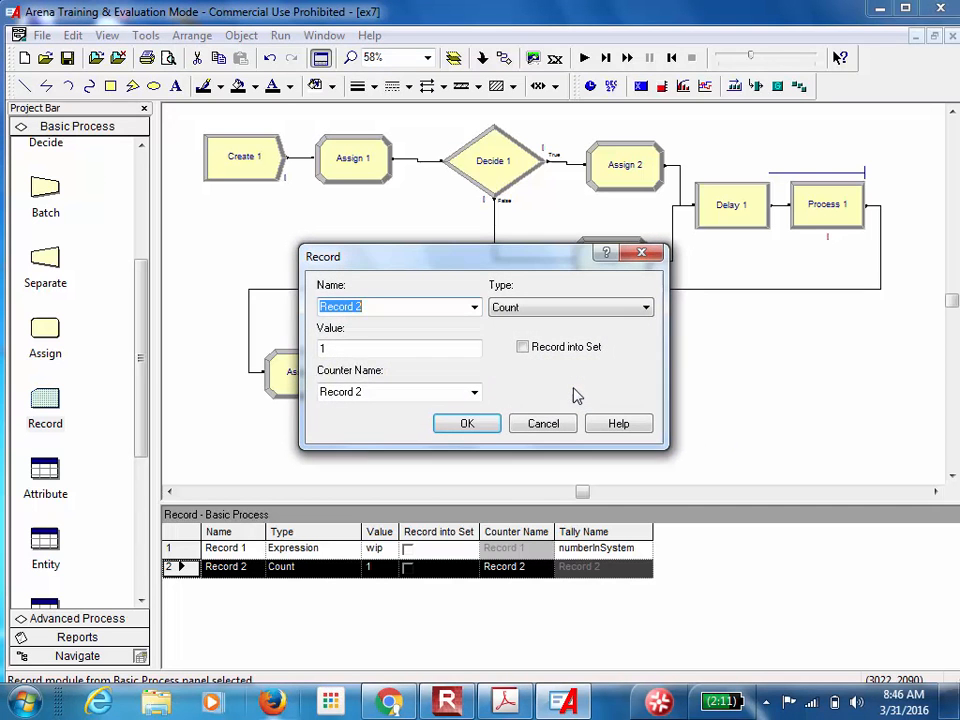
pyautogui.click(554, 310)
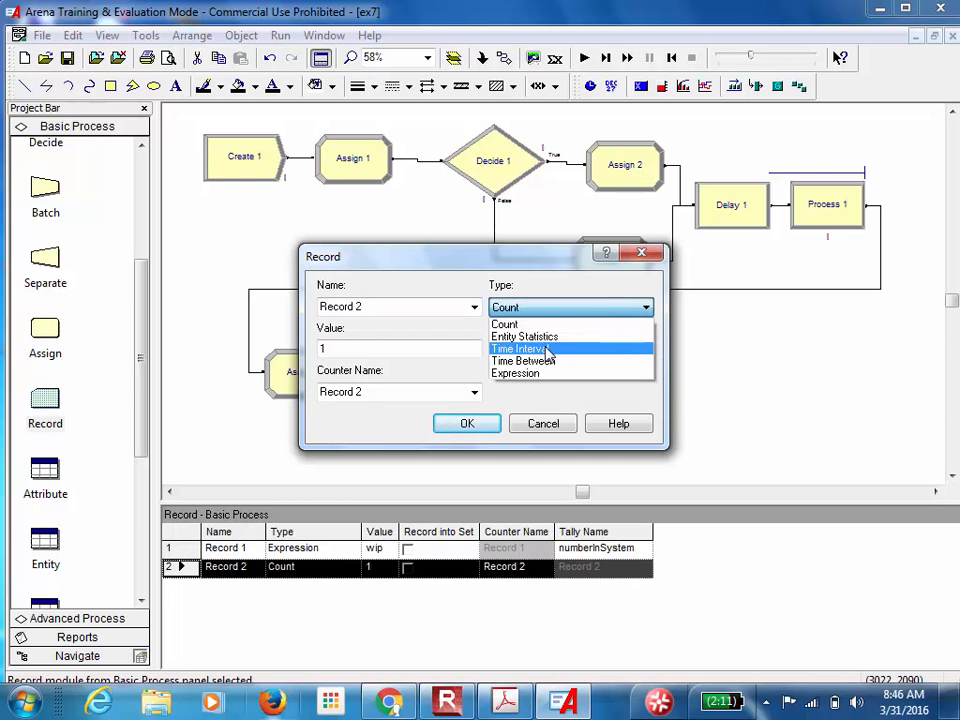
pyautogui.click(547, 350)
# Set Record 2's attribute name to arrival_time and its tally name to cycleTime
pyautogui.click(475, 353)
pyautogui.click(475, 350)
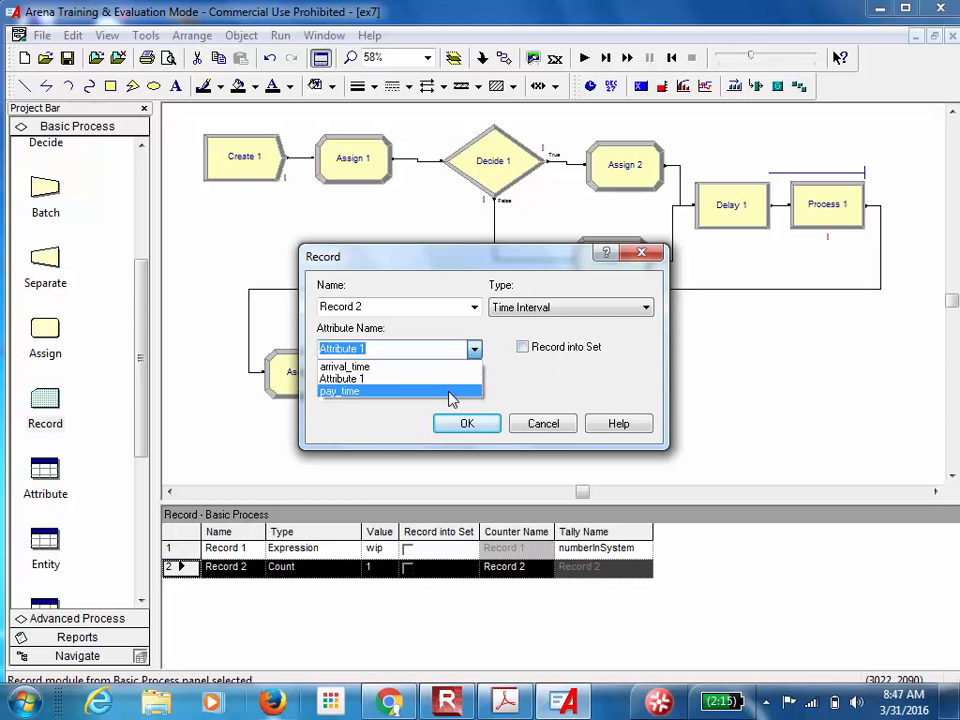
pyautogui.click(450, 391)
pyautogui.click(475, 349)
pyautogui.click(472, 365)
pyautogui.click(405, 394)
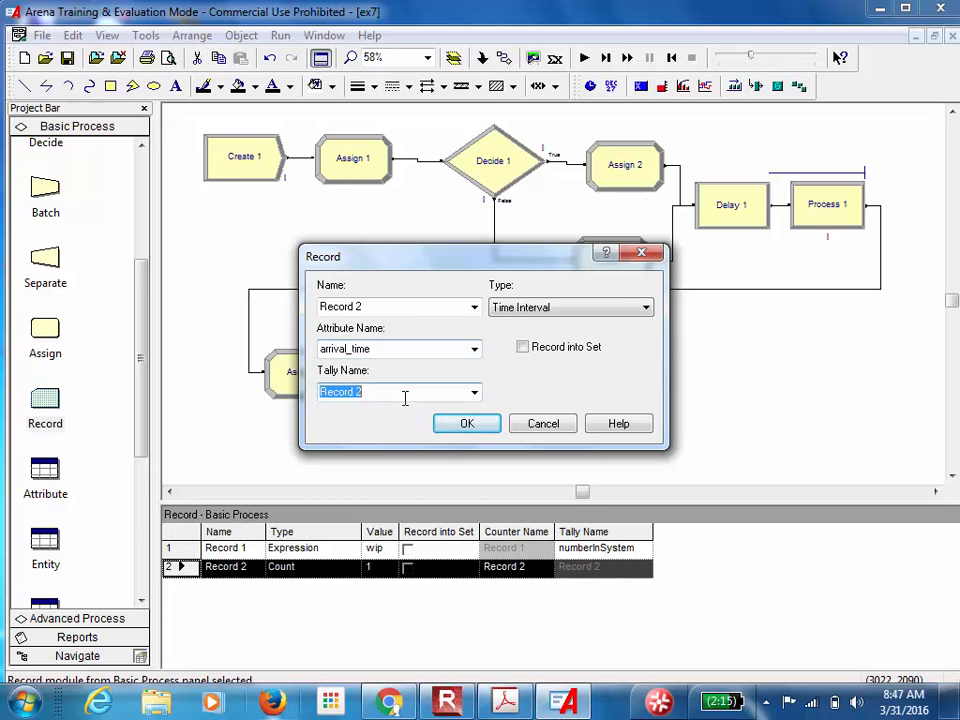
pyautogui.write('cyc')
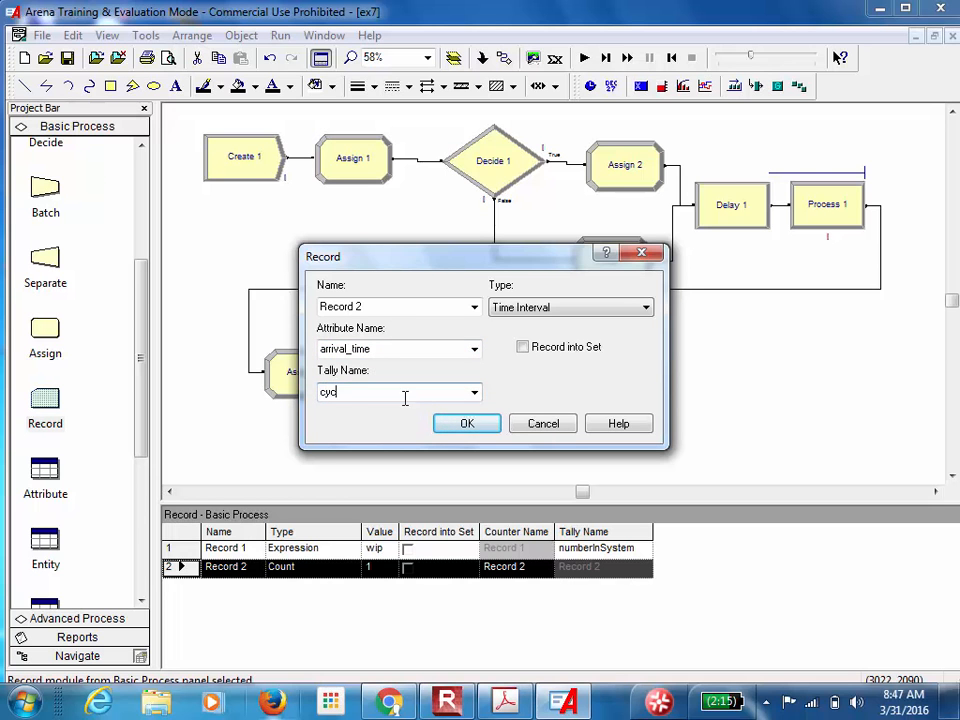
pyautogui.write('leTime')
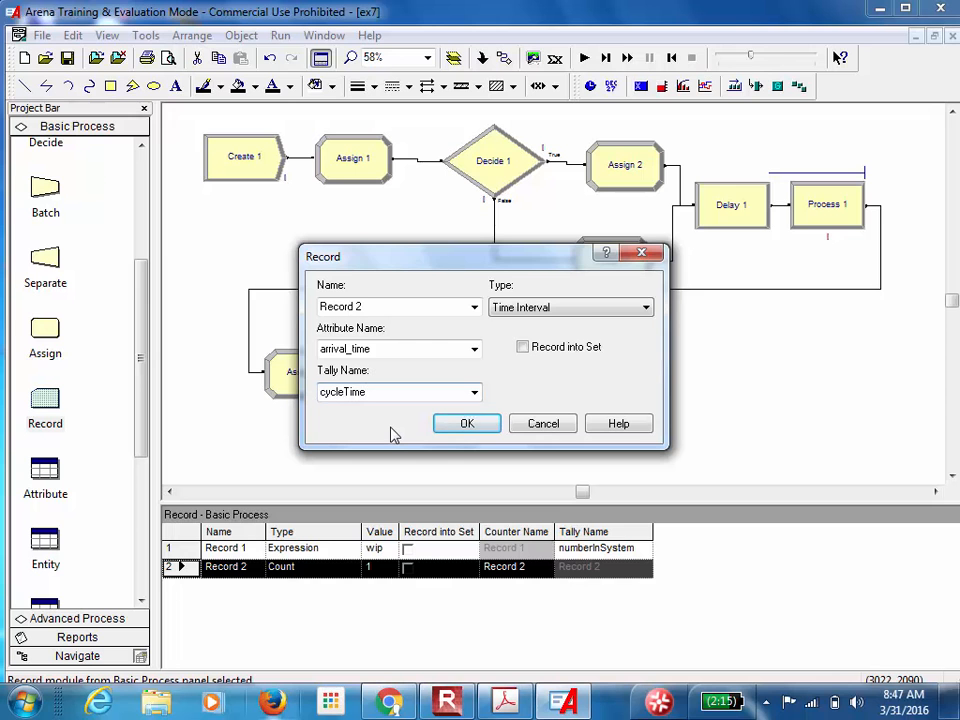
pyautogui.click(468, 433)
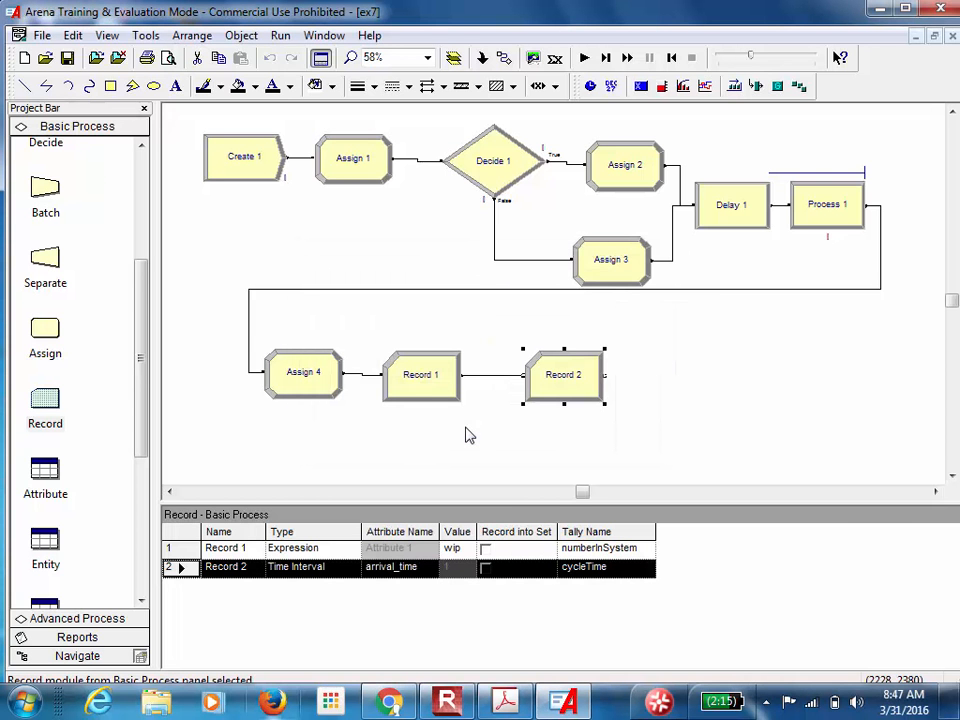
# Place a Dispose module connected after Record 2 in the flowchart
pyautogui.moveTo(144, 300); pyautogui.dragTo(150, 214)
pyautogui.moveTo(45, 178); pyautogui.dragTo(639, 384)
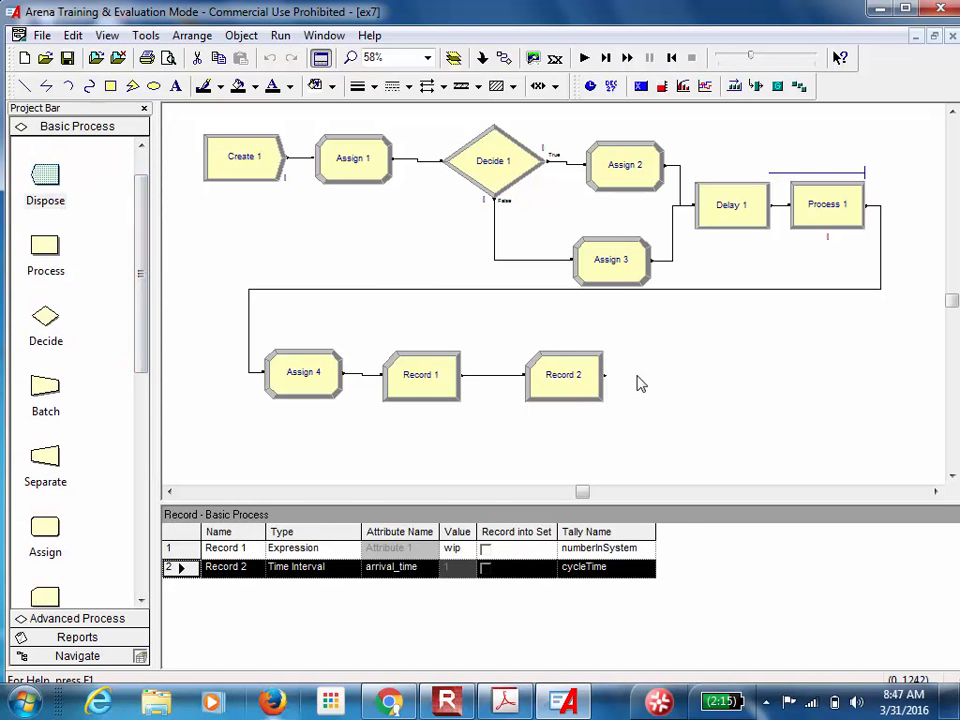
pyautogui.click(524, 444)
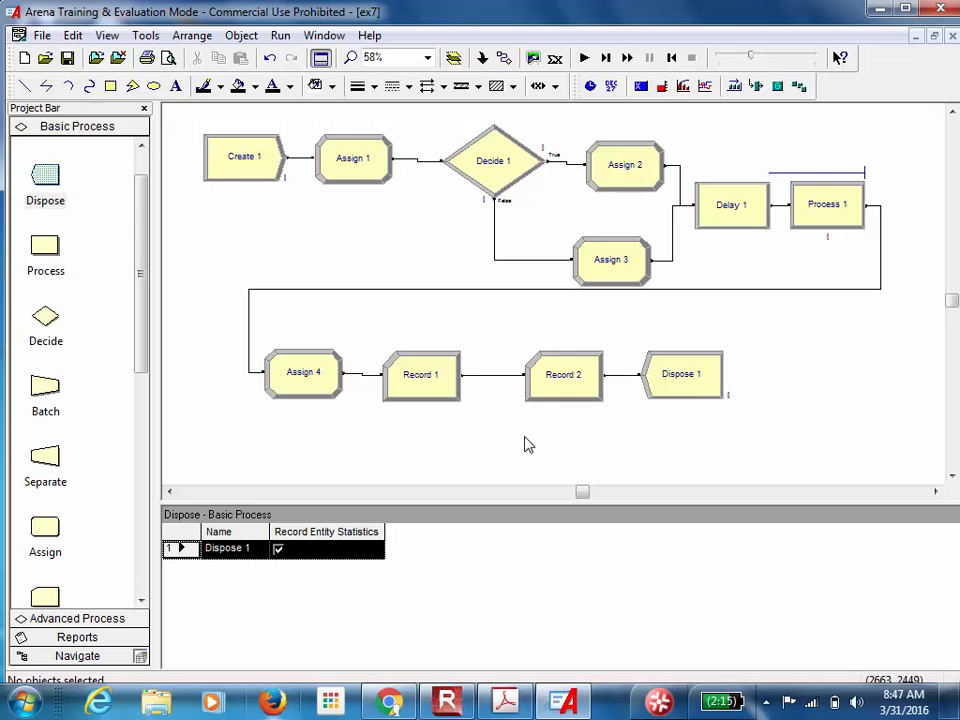
# Save the model and check it for errors
pyautogui.click(67, 59)
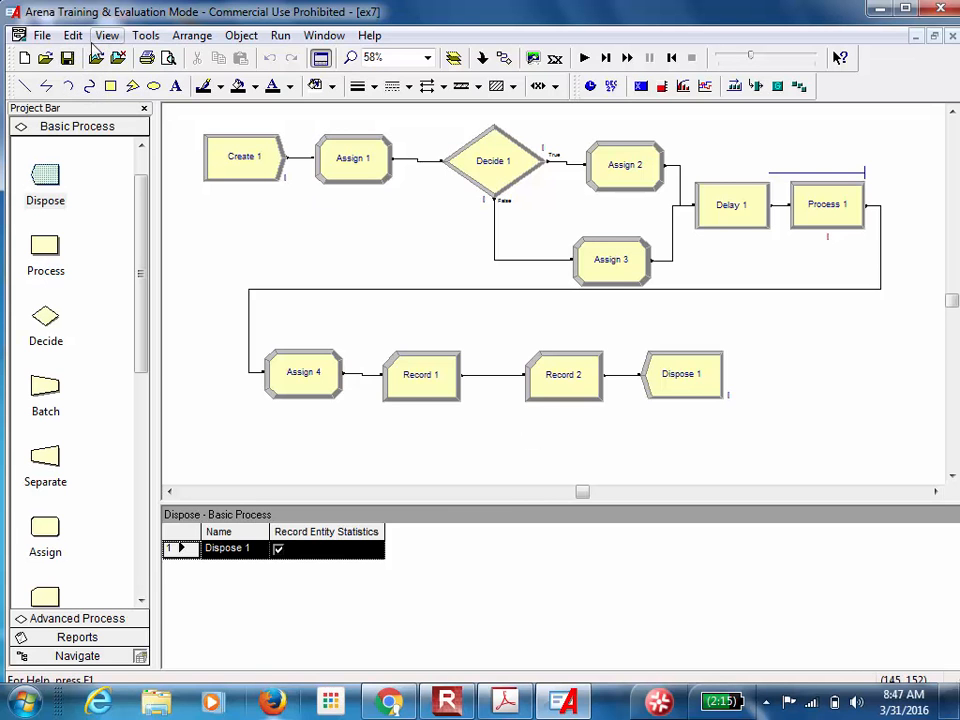
pyautogui.click(280, 36)
pyautogui.click(228, 211)
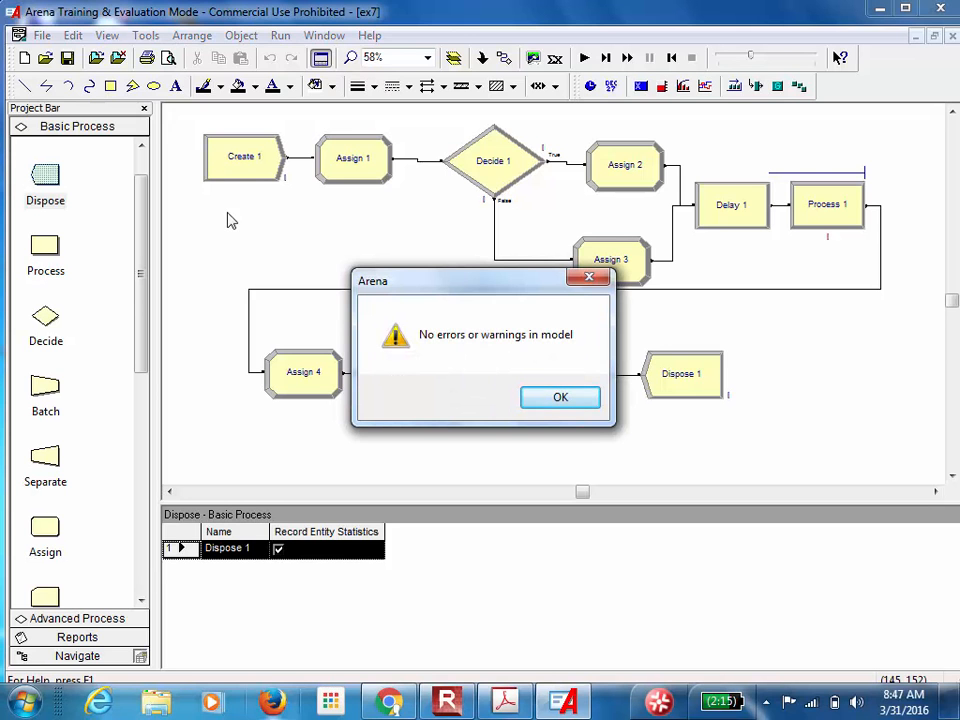
pyautogui.click(563, 398)
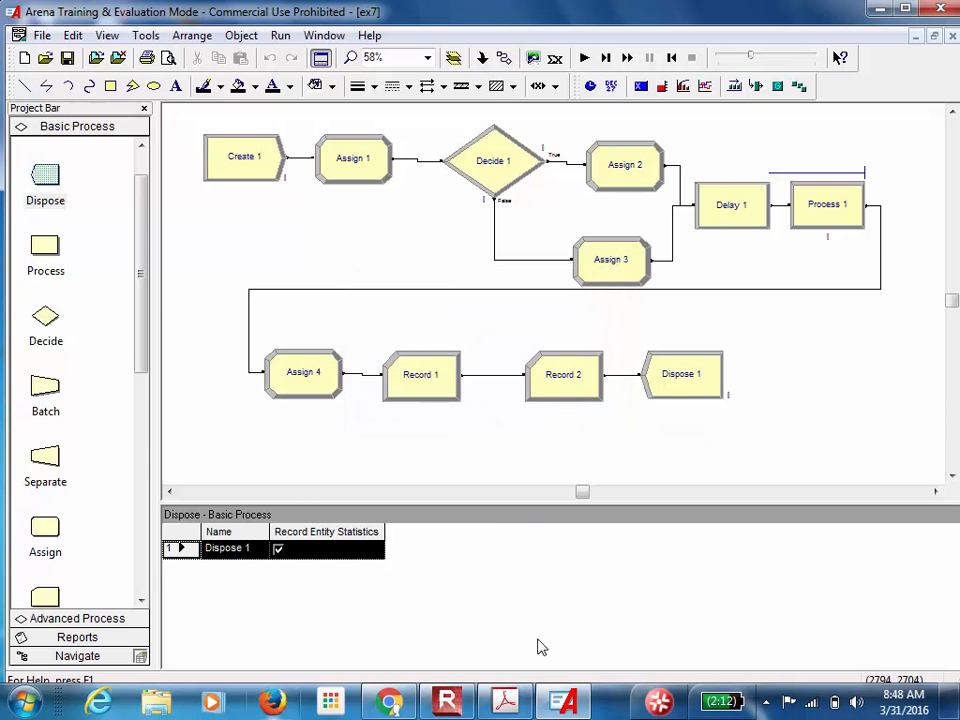
pyautogui.click(448, 703)
pyautogui.click(337, 307)
pyautogui.click(337, 308)
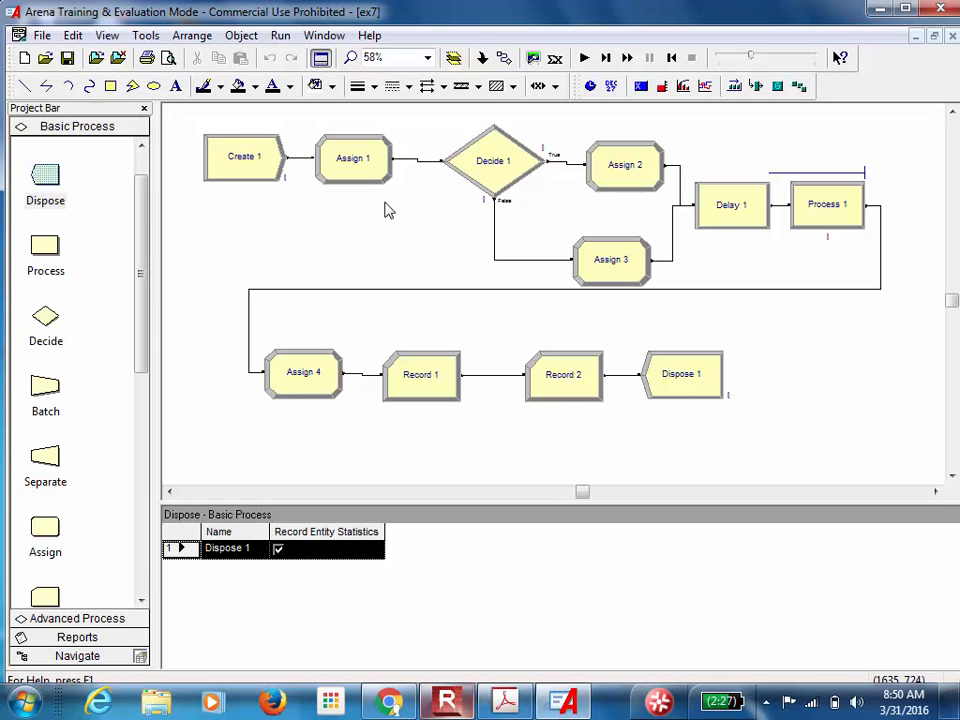
# Open the Advanced Process Statistic module's spreadsheet, enlarge it slightly, and add a first statistic row
pyautogui.moveTo(146, 272); pyautogui.dragTo(122, 519)
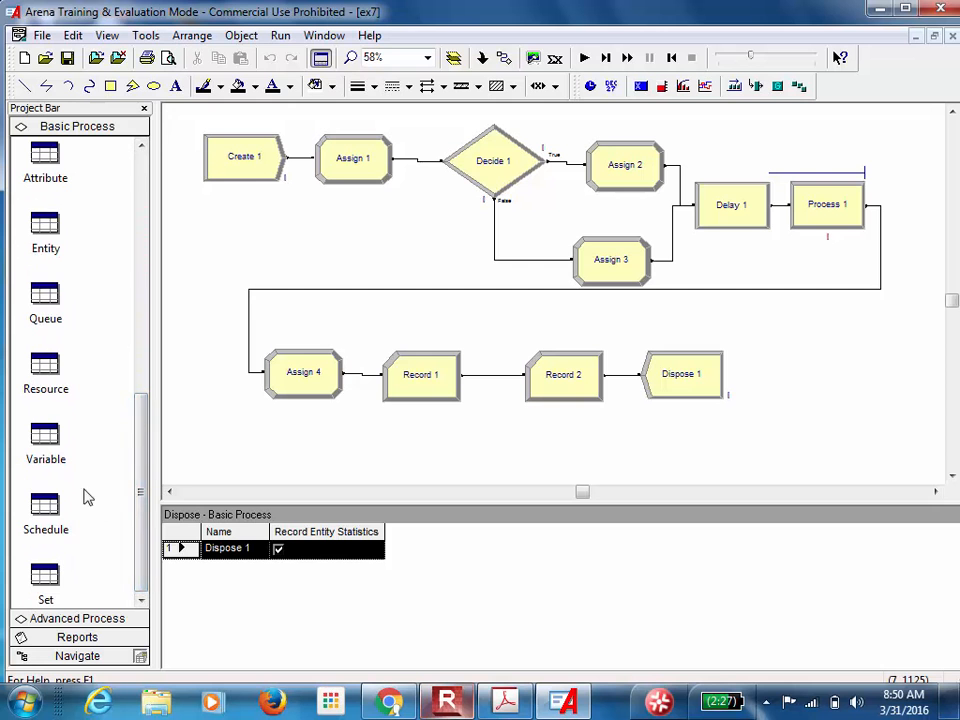
pyautogui.click(79, 620)
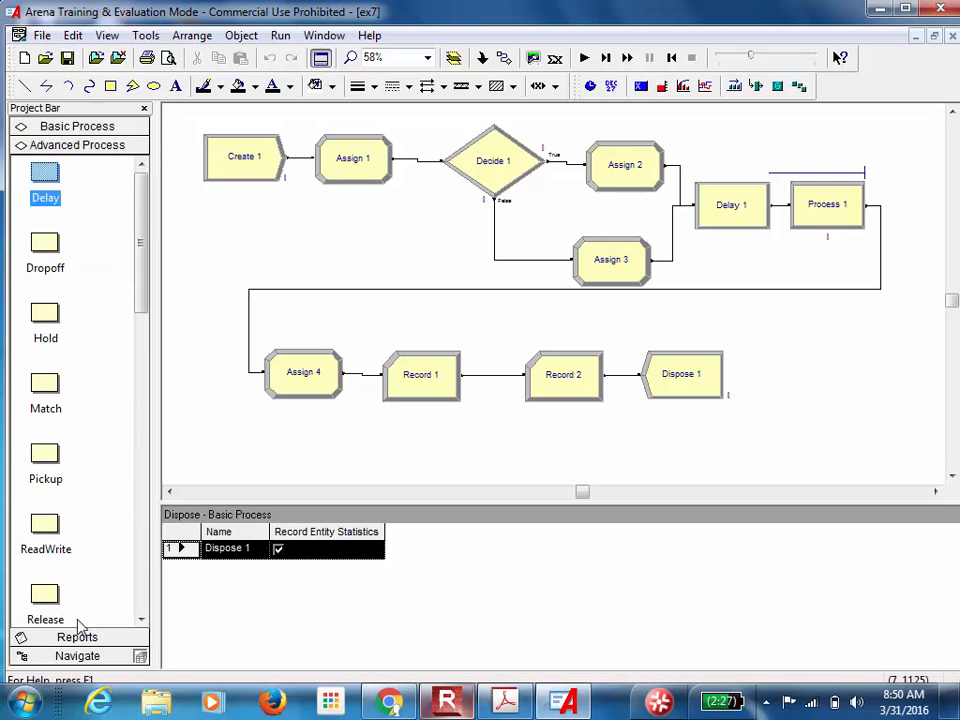
pyautogui.moveTo(144, 289); pyautogui.dragTo(145, 600)
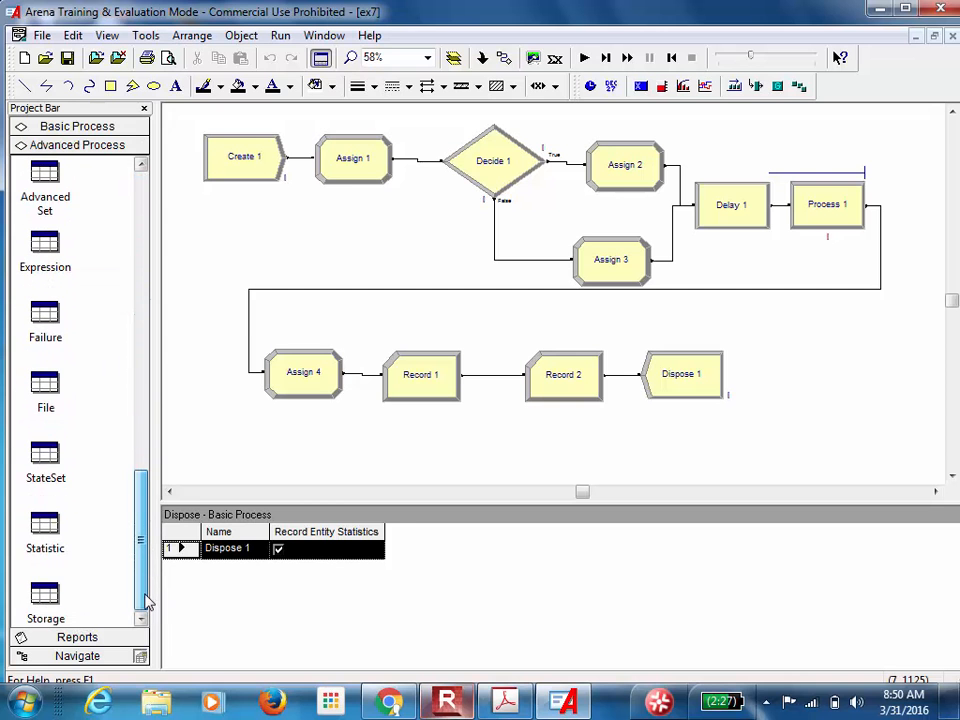
pyautogui.click(40, 538)
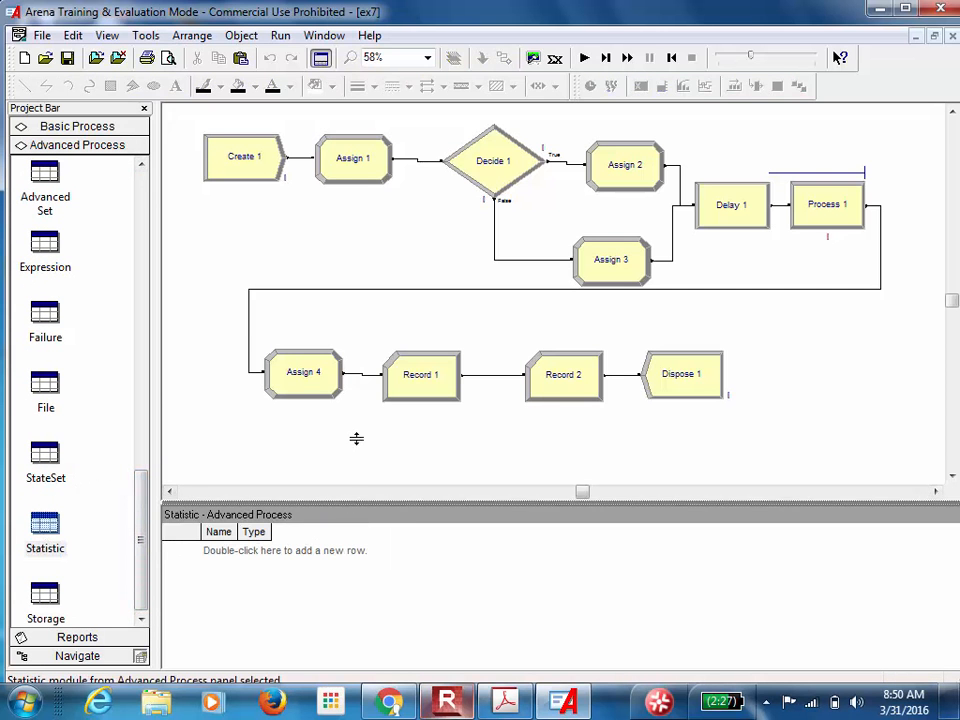
pyautogui.moveTo(356, 438); pyautogui.dragTo(356, 440)
pyautogui.doubleClick(291, 508)
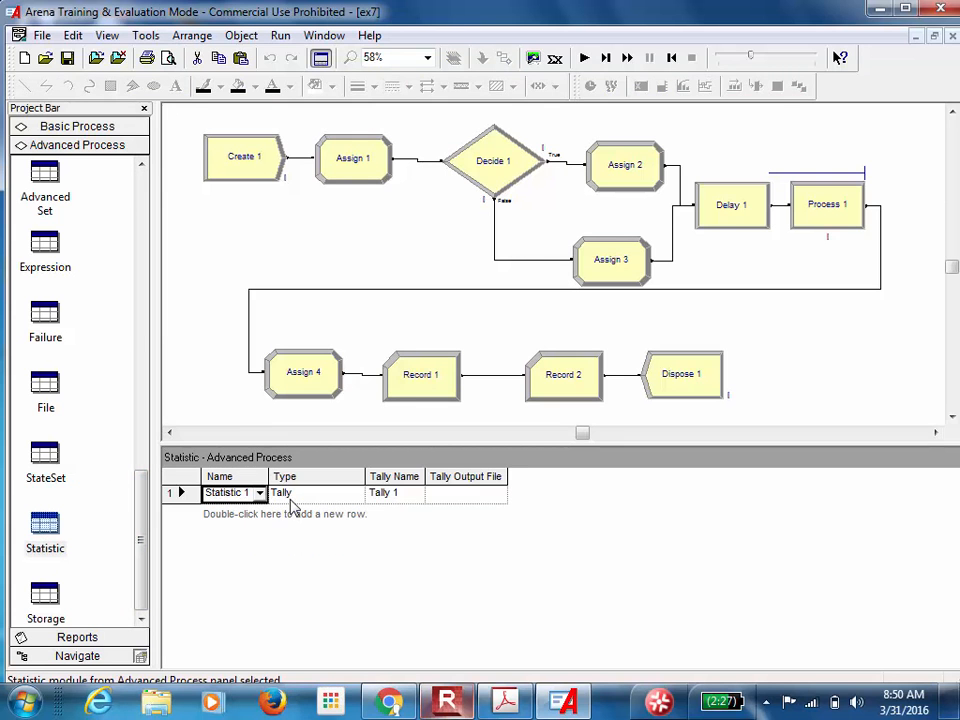
# Try defining Statistic 1 as a Tally statistic with cycleTime as its tally name
pyautogui.click(355, 493)
pyautogui.click(356, 494)
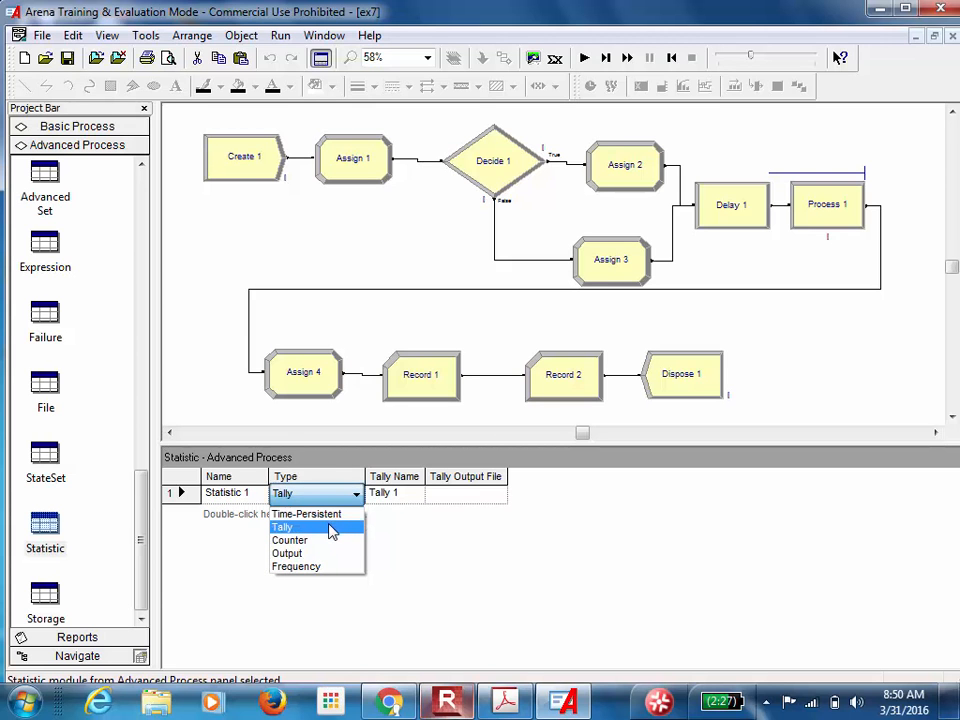
pyautogui.click(333, 530)
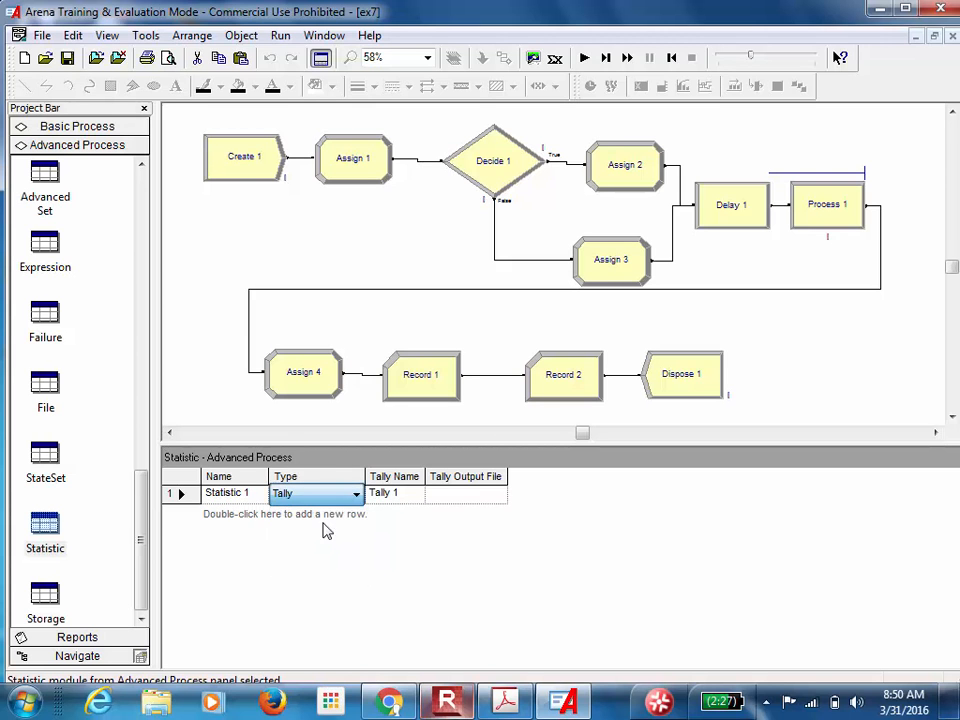
pyautogui.click(264, 496)
pyautogui.click(264, 498)
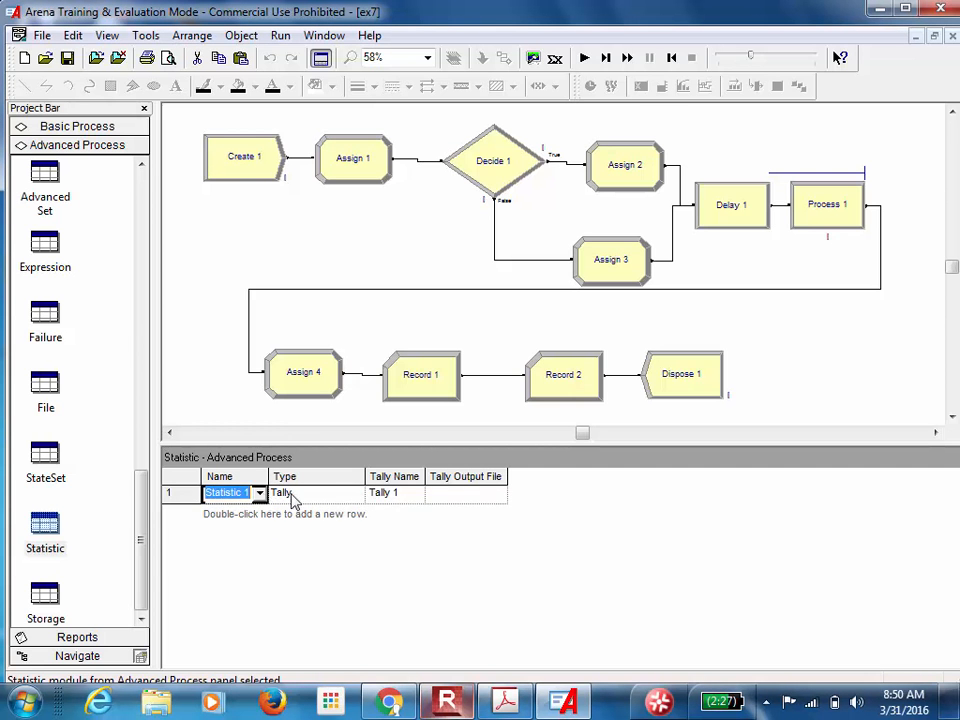
pyautogui.click(405, 495)
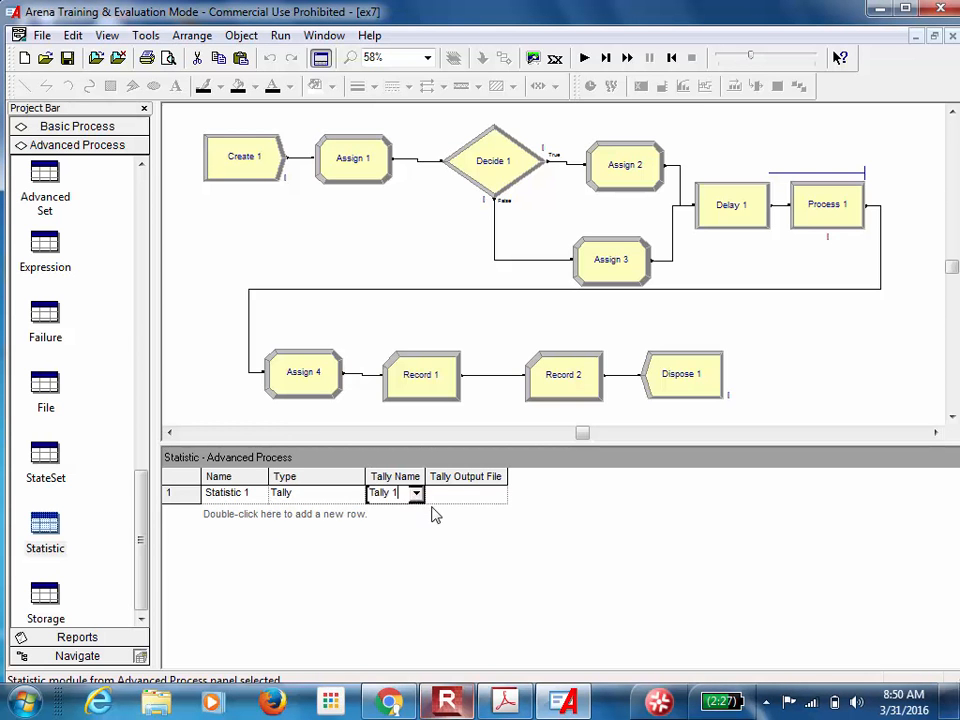
pyautogui.click(418, 497)
pyautogui.click(418, 497)
pyautogui.click(418, 497)
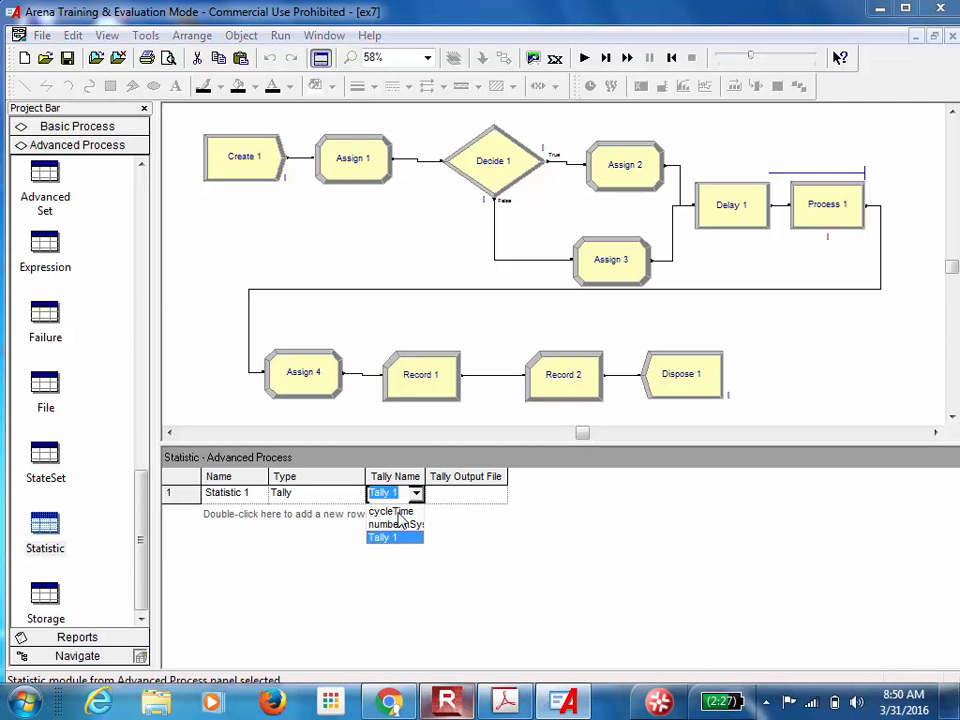
pyautogui.click(399, 513)
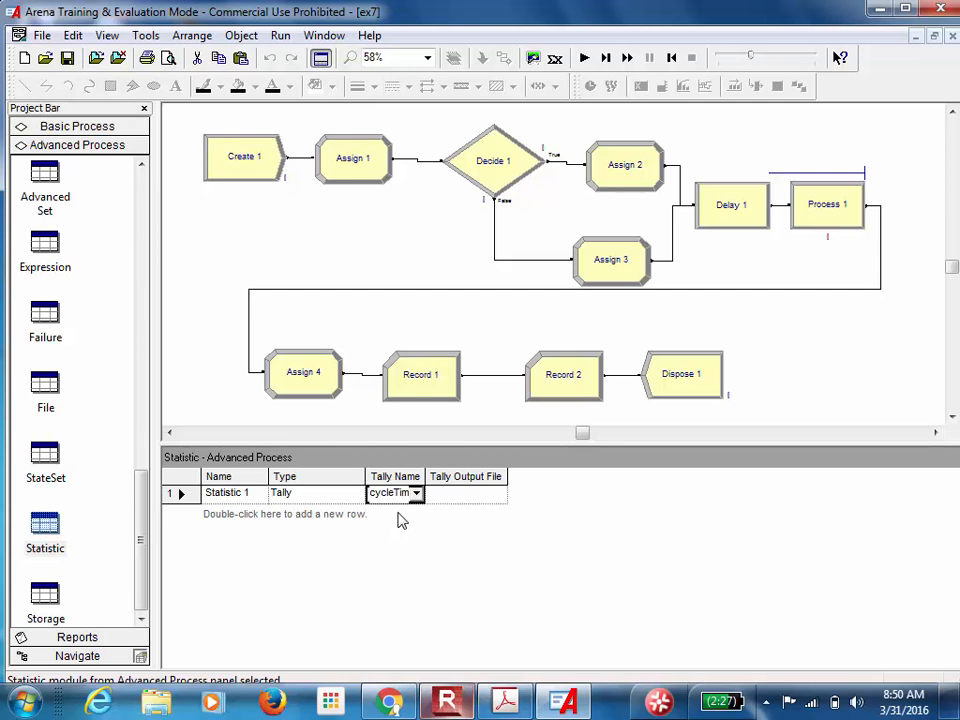
# Change Statistic 1's type to Output with the expression TAVG(cycleTime), and widen the Expression column
pyautogui.click(350, 501)
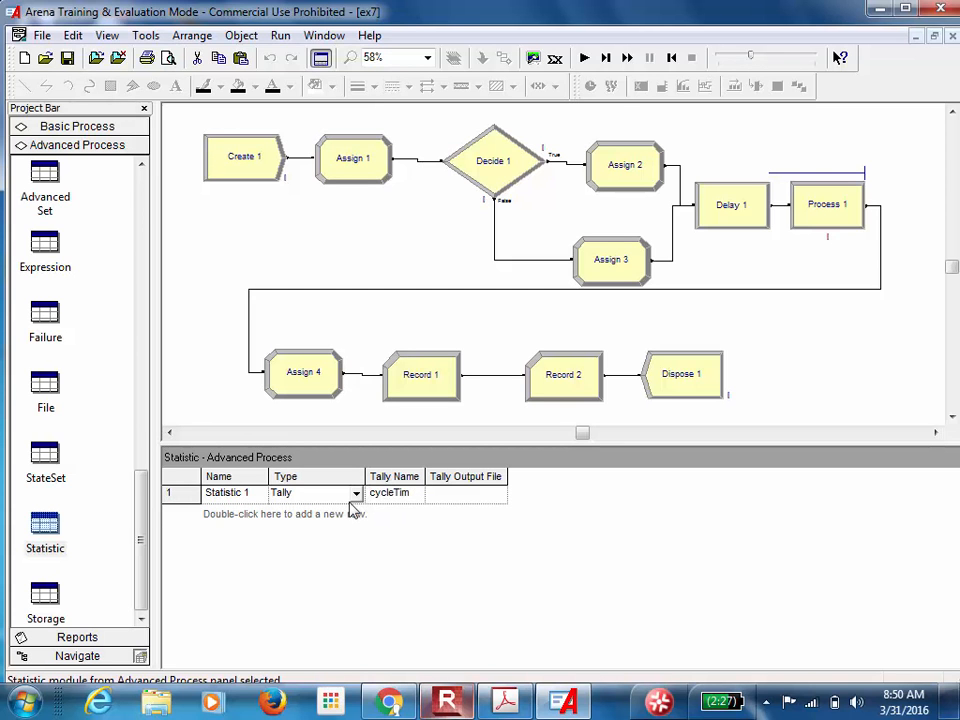
pyautogui.click(356, 494)
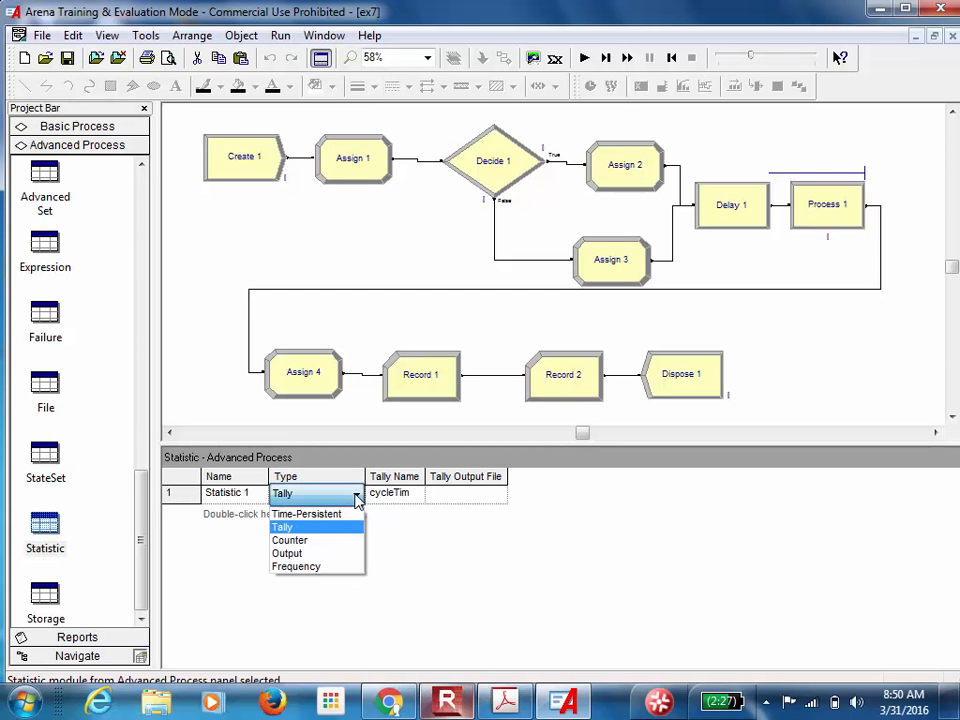
pyautogui.click(328, 556)
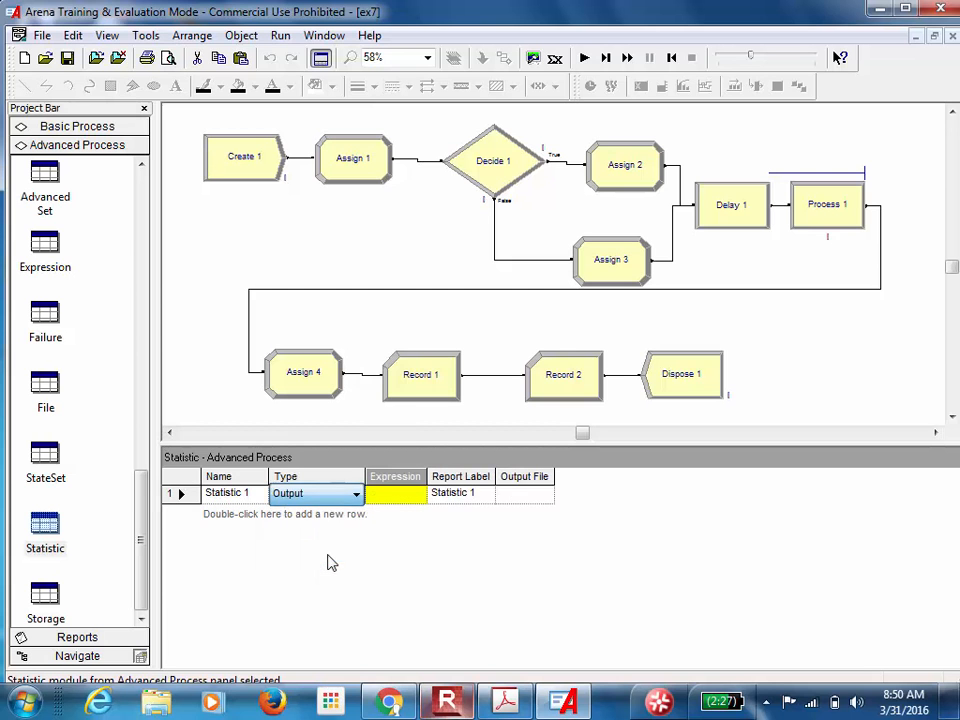
pyautogui.click(406, 498)
pyautogui.write('T')
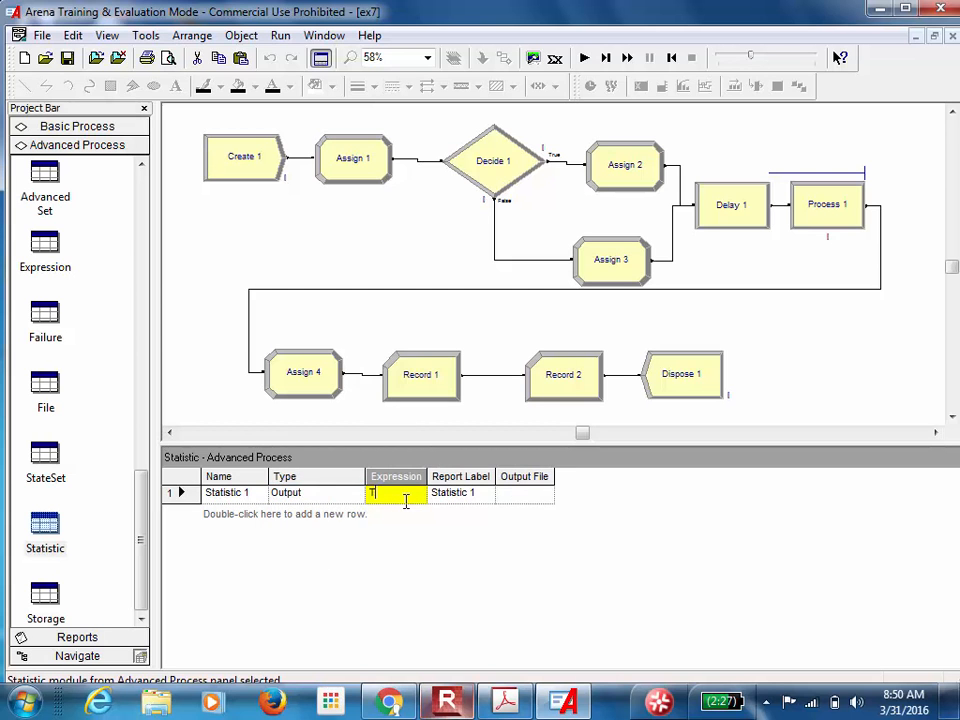
pyautogui.write('AVG(cycleTime)')
pyautogui.moveTo(427, 480); pyautogui.dragTo(460, 477)
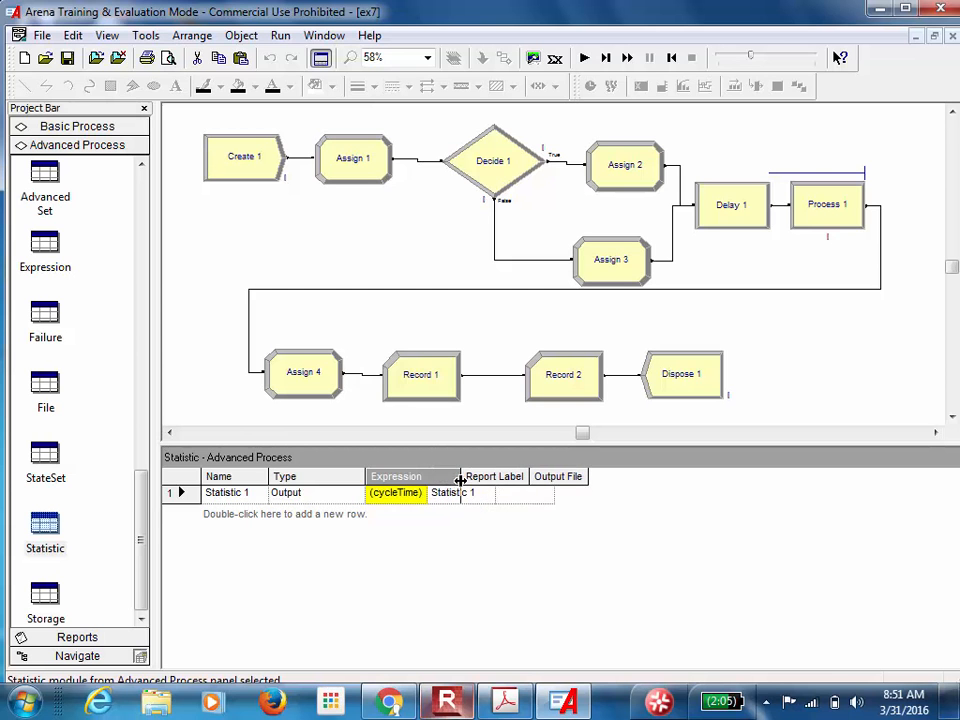
# Set Statistic 1's report label to "avg. cycle time" and widen the Report Label column
pyautogui.click(520, 508)
pyautogui.click(520, 501)
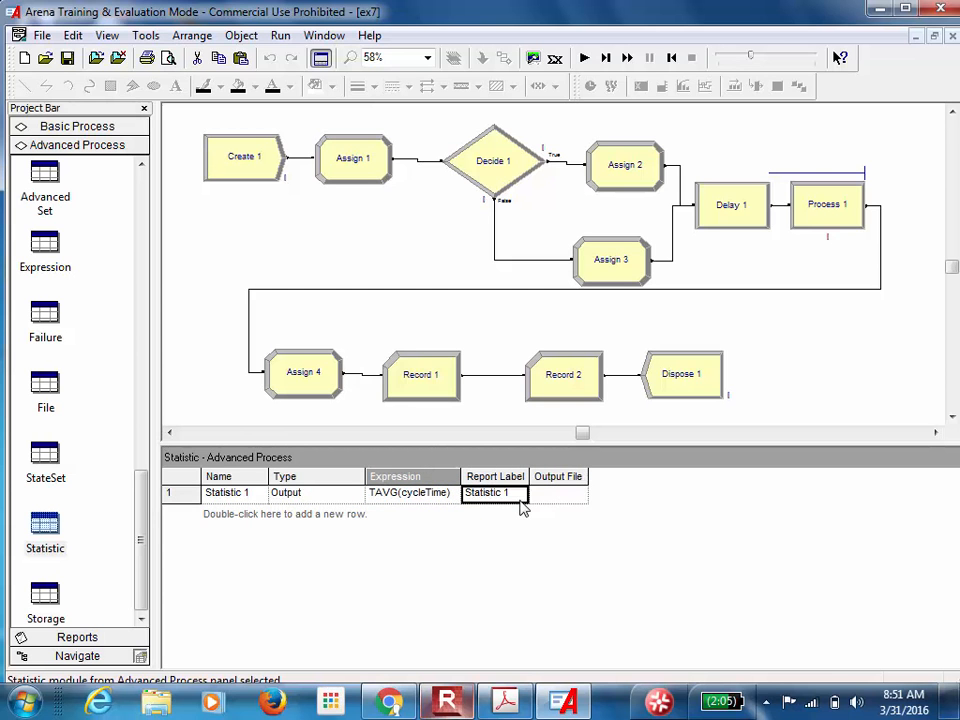
pyautogui.click(507, 493)
pyautogui.write('avg.')
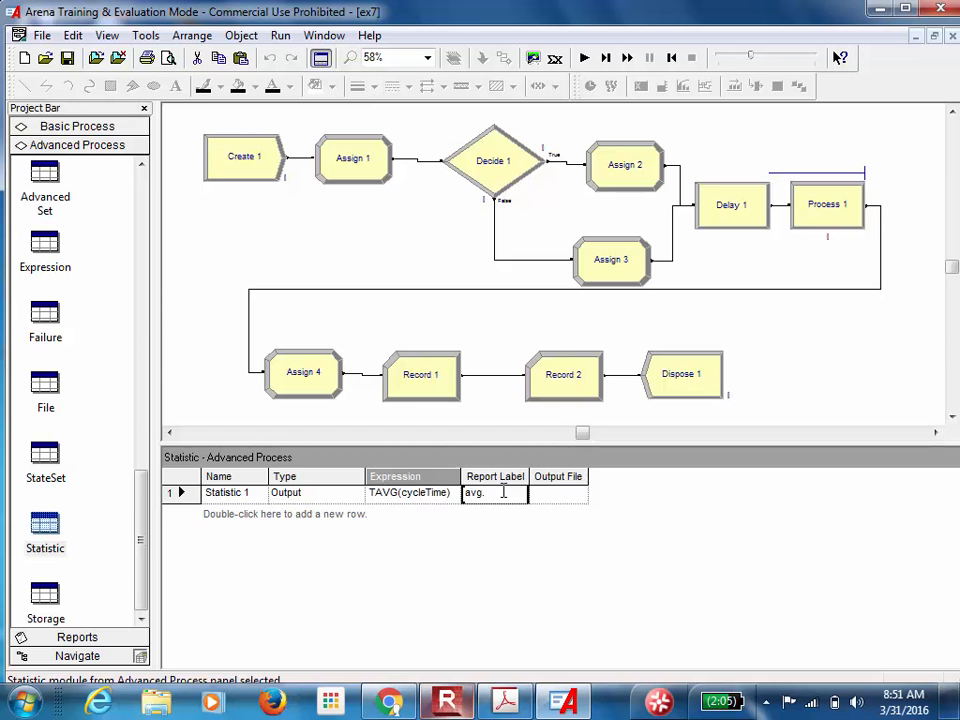
pyautogui.write(' cycle')
pyautogui.write(' time')
pyautogui.moveTo(528, 484); pyautogui.dragTo(556, 484)
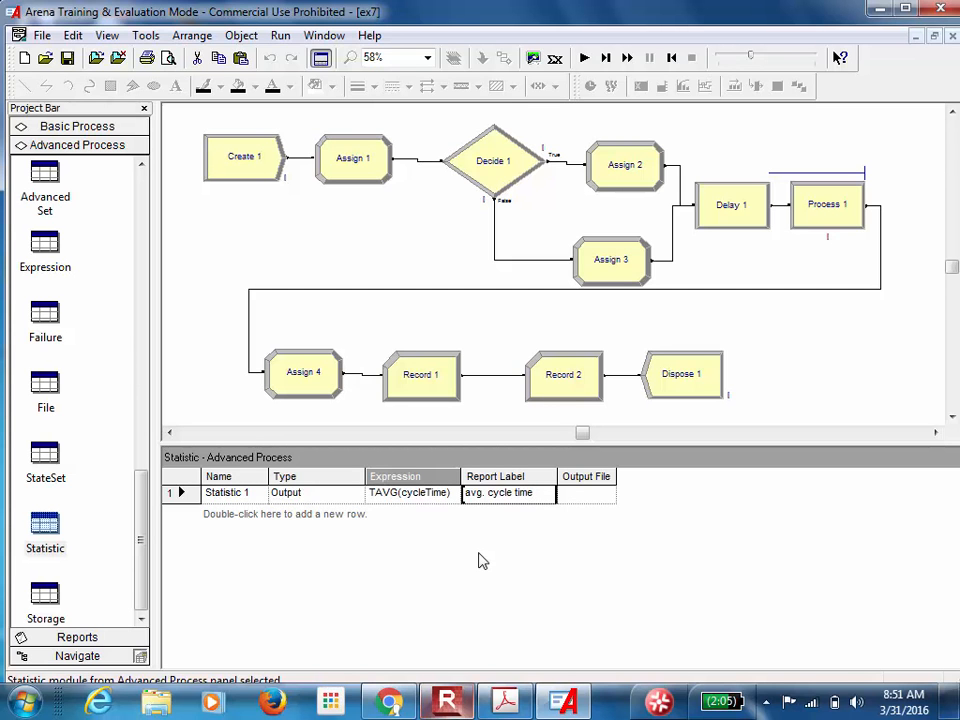
# Add a second statistic row of type Time-Persistent with the expression wip
pyautogui.doubleClick(243, 516)
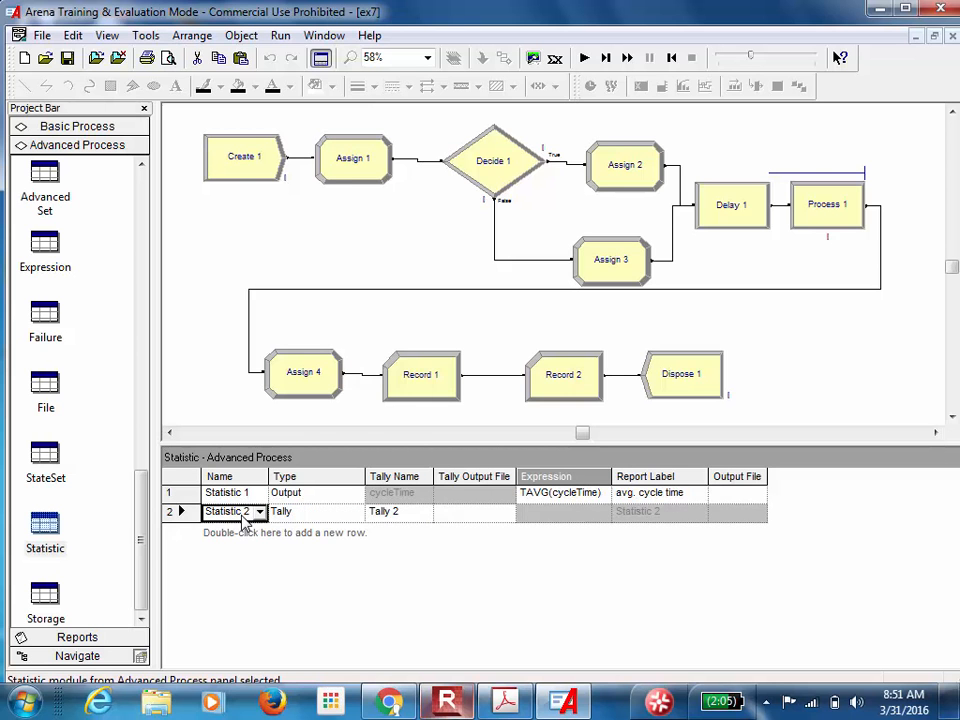
pyautogui.click(357, 513)
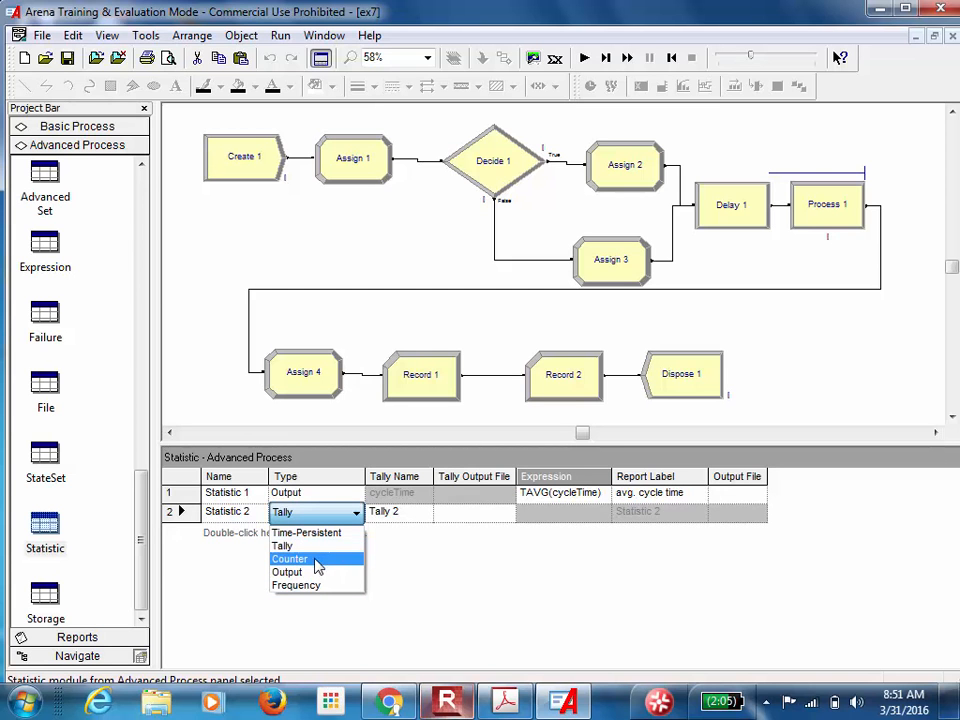
pyautogui.click(348, 533)
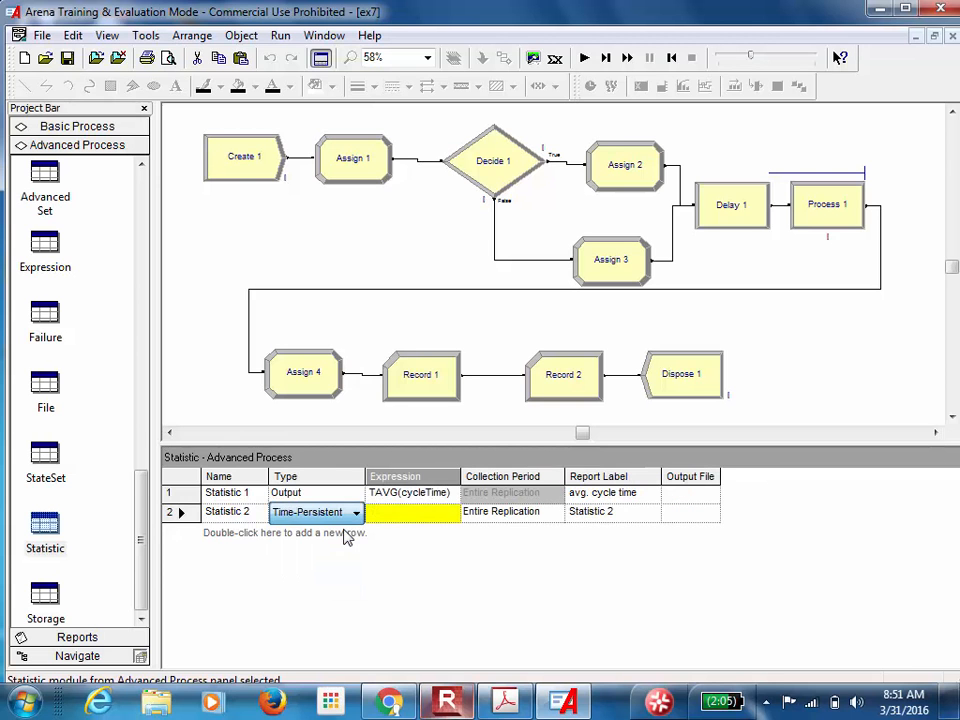
pyautogui.click(432, 512)
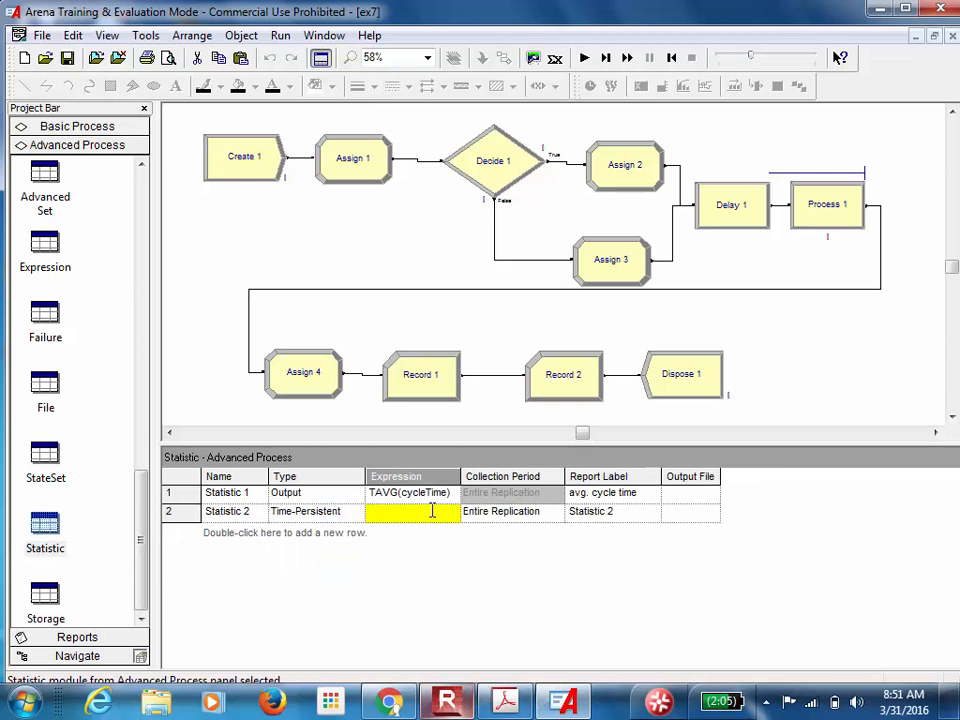
pyautogui.write('wip')
pyautogui.click(478, 522)
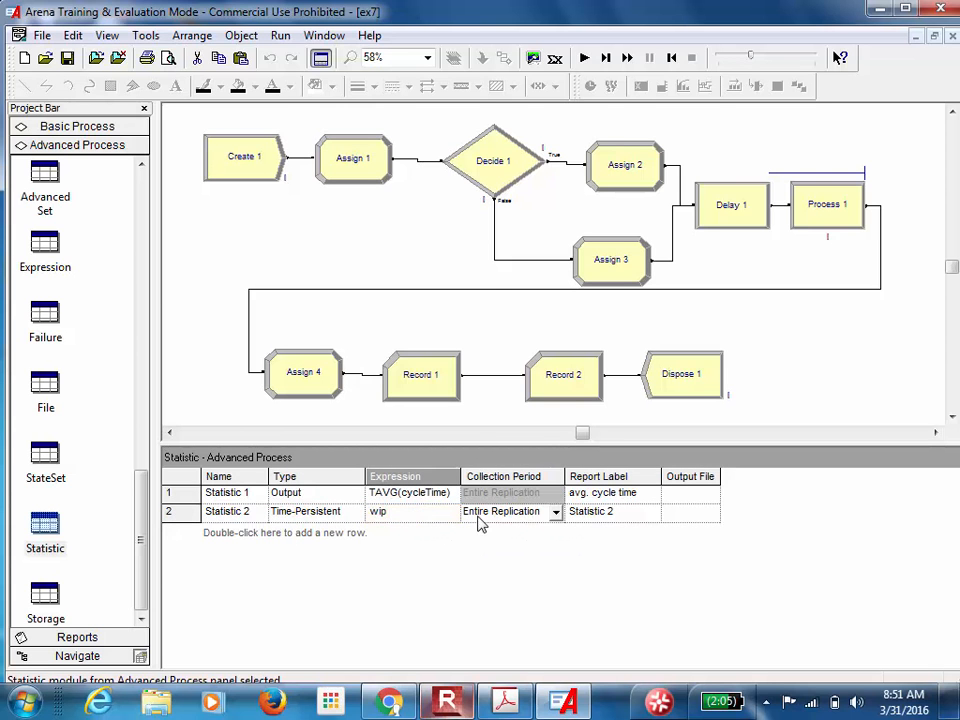
# Set Statistic 2's report label to wipInSystem
pyautogui.click(568, 512)
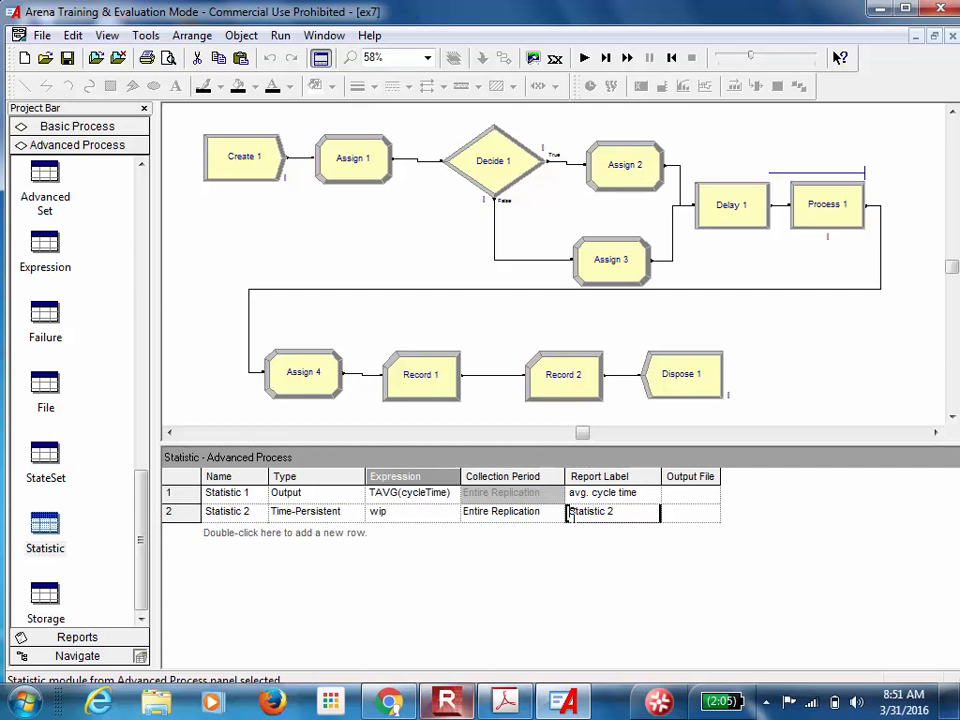
pyautogui.moveTo(568, 512); pyautogui.dragTo(626, 508)
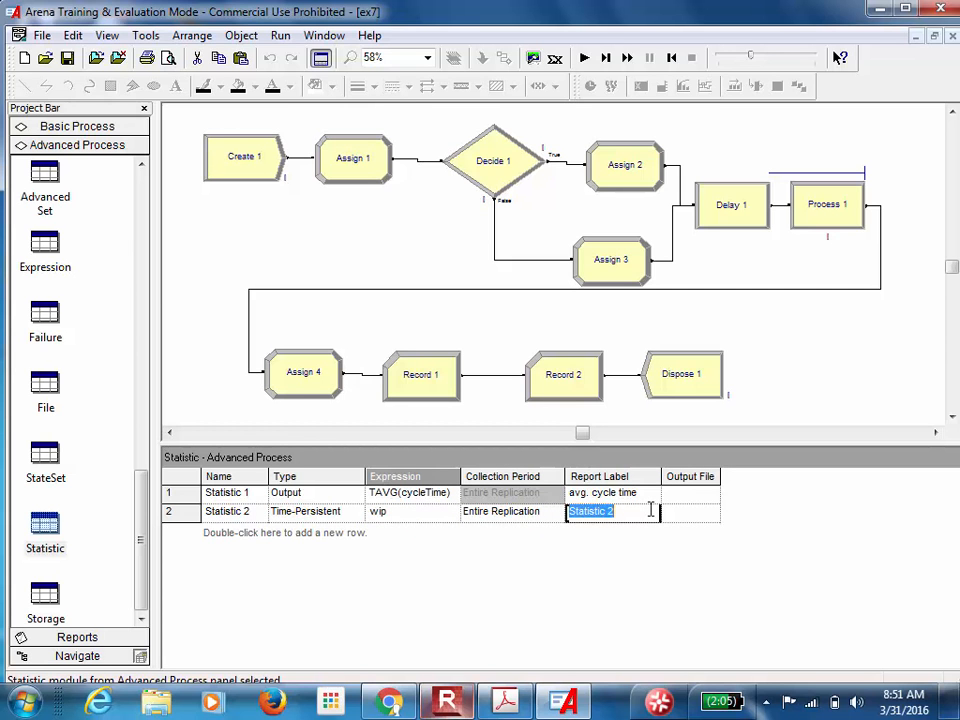
pyautogui.write('wi')
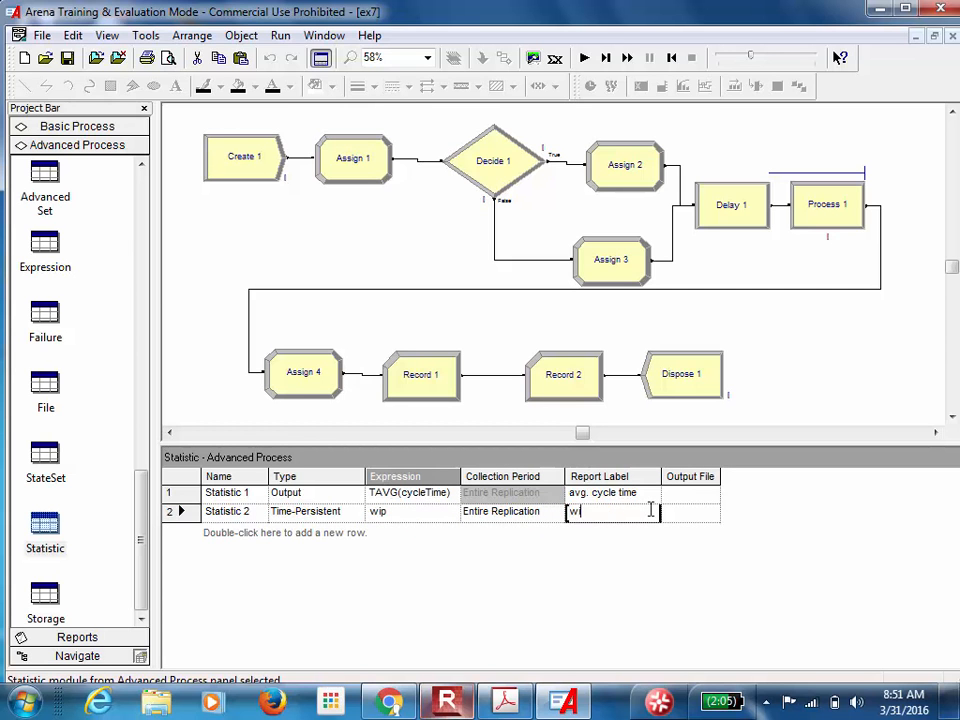
pyautogui.write('pInSystem')
# Add a third statistic row of type Output with the expression DAVG(wipInSystem)
pyautogui.doubleClick(303, 539)
pyautogui.click(330, 530)
pyautogui.click(356, 531)
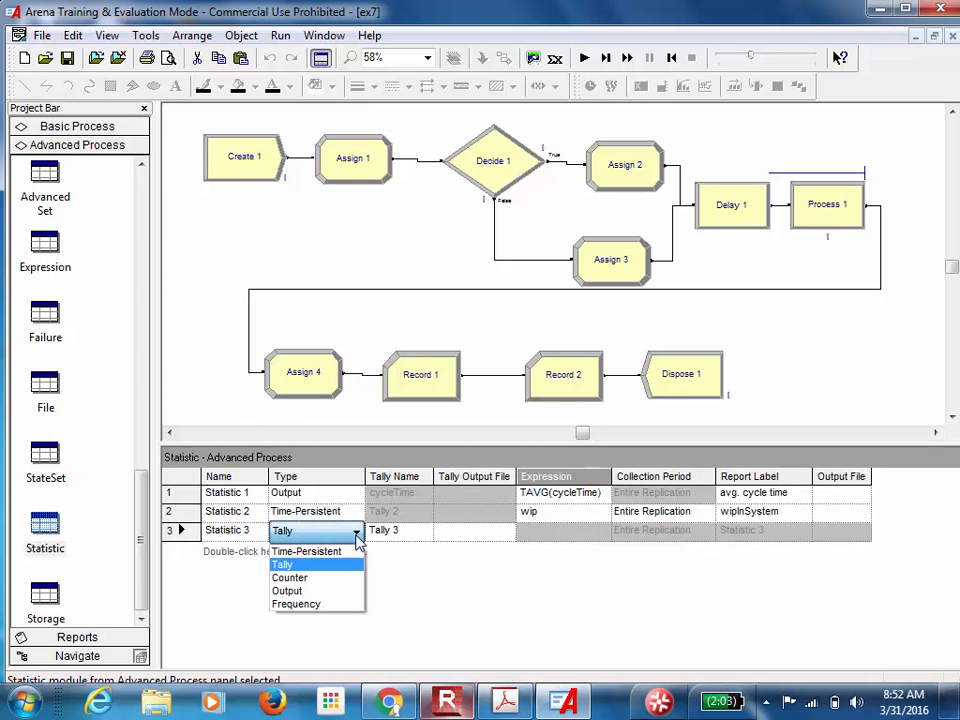
pyautogui.click(317, 598)
pyautogui.click(411, 532)
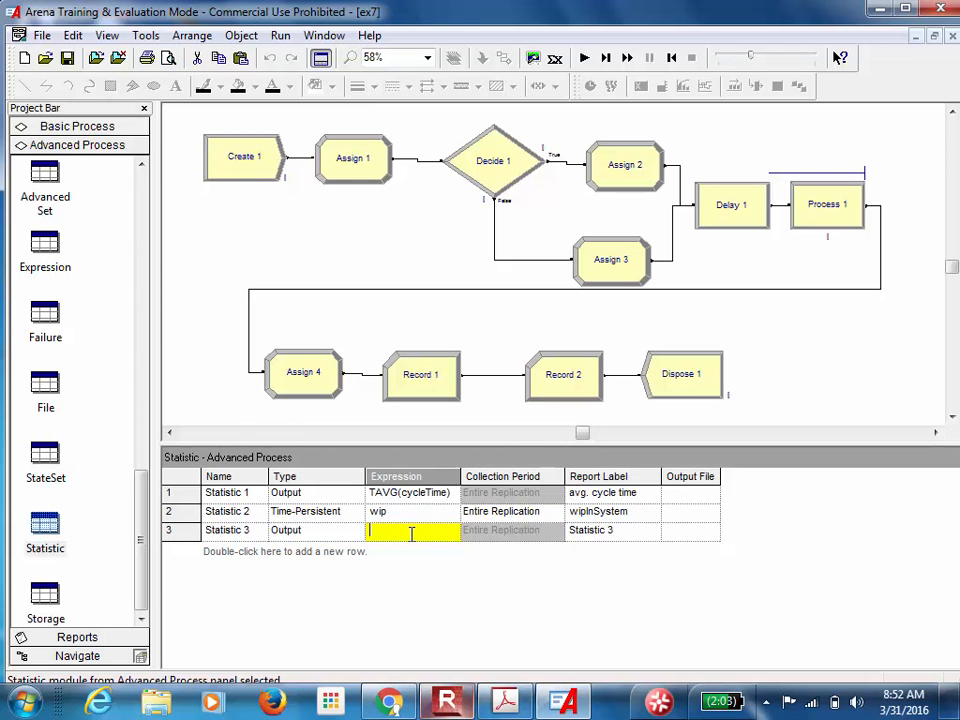
pyautogui.write('DAVG')
pyautogui.write('wip')
pyautogui.write('InSystem')
# Set Statistic 3's report label to "avg. wip in system" and widen the Report Label and Expression columns
pyautogui.click(603, 539)
pyautogui.click(615, 538)
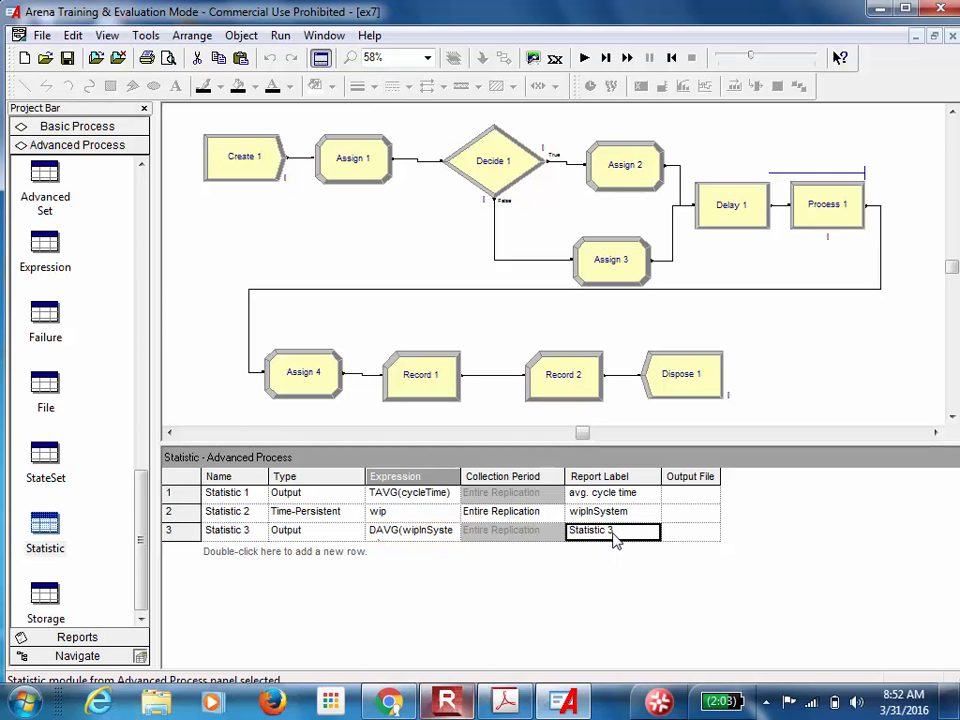
pyautogui.doubleClick(615, 535)
pyautogui.press('BackSpace')
pyautogui.press('BackSpace')
pyautogui.press('BackSpace')
pyautogui.press('BackSpace')
pyautogui.press('BackSpace')
pyautogui.press('BackSpace')
pyautogui.press('BackSpace')
pyautogui.press('BackSpace')
pyautogui.press('BackSpace')
pyautogui.press('BackSpace')
pyautogui.press('BackSpace')
pyautogui.write('avg. wip in system')
pyautogui.moveTo(662, 482); pyautogui.dragTo(690, 484)
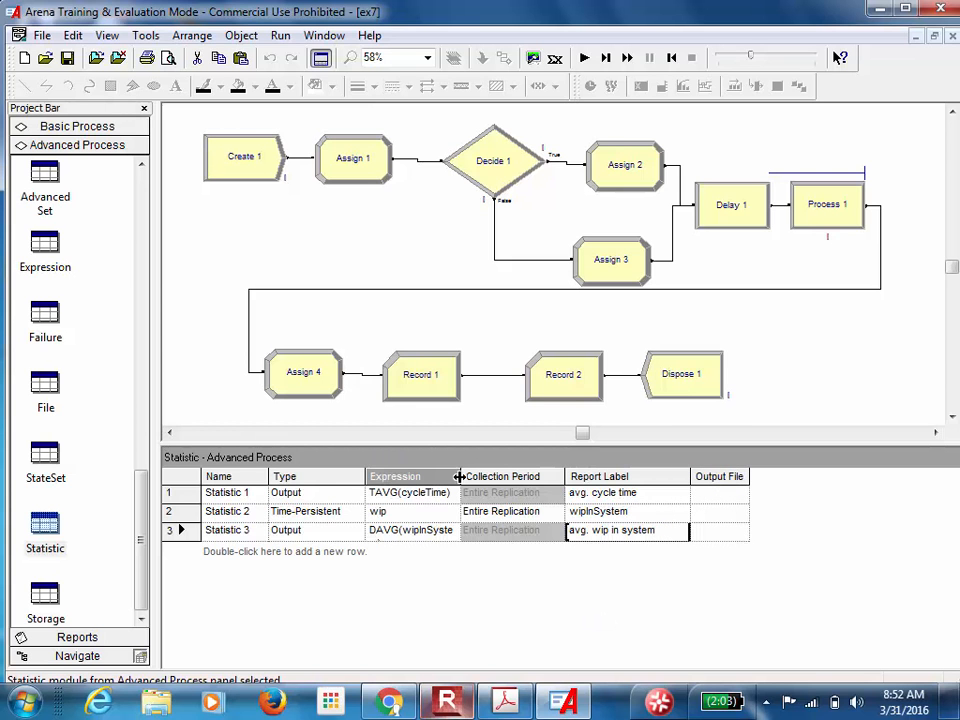
pyautogui.moveTo(463, 477); pyautogui.dragTo(496, 478)
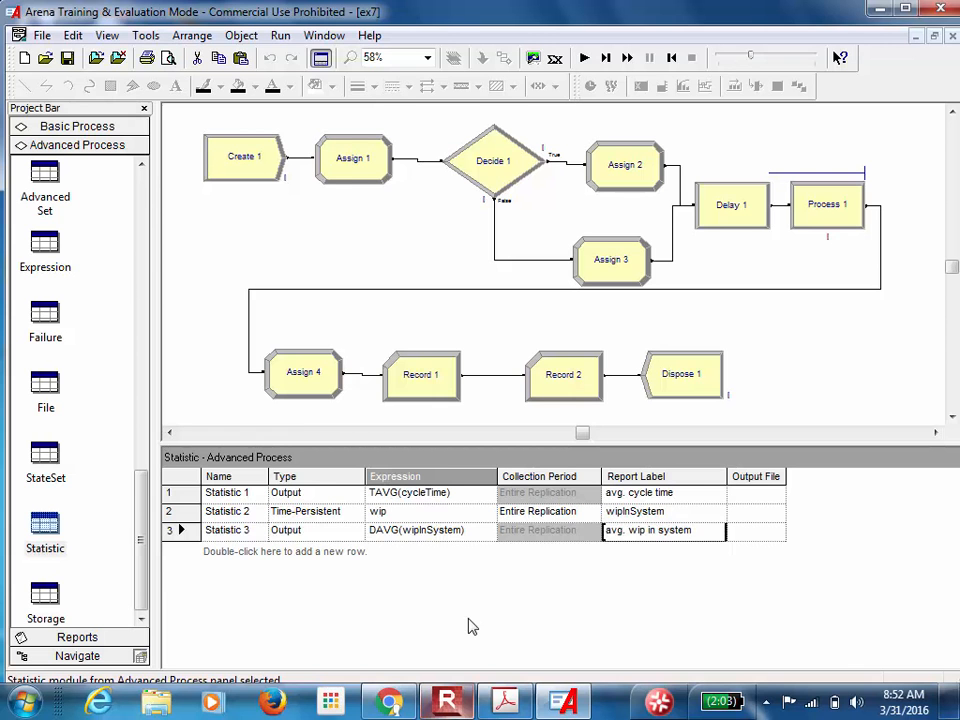
# Configure the run for 10 replications with a replication length of 10 days
pyautogui.click(277, 37)
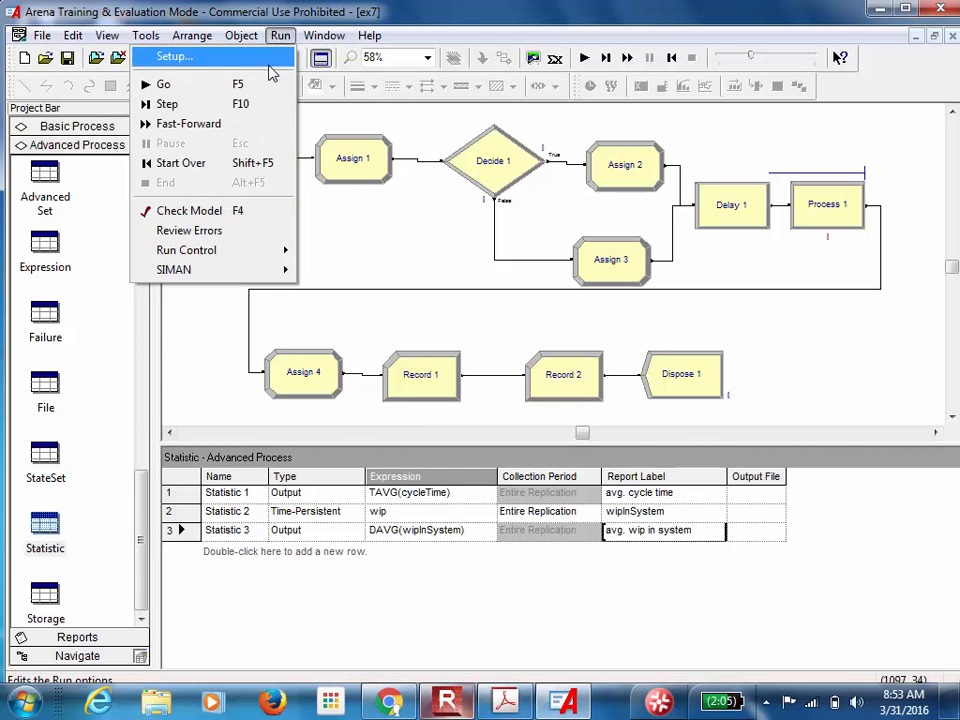
pyautogui.click(269, 62)
pyautogui.click(354, 218)
pyautogui.write('0')
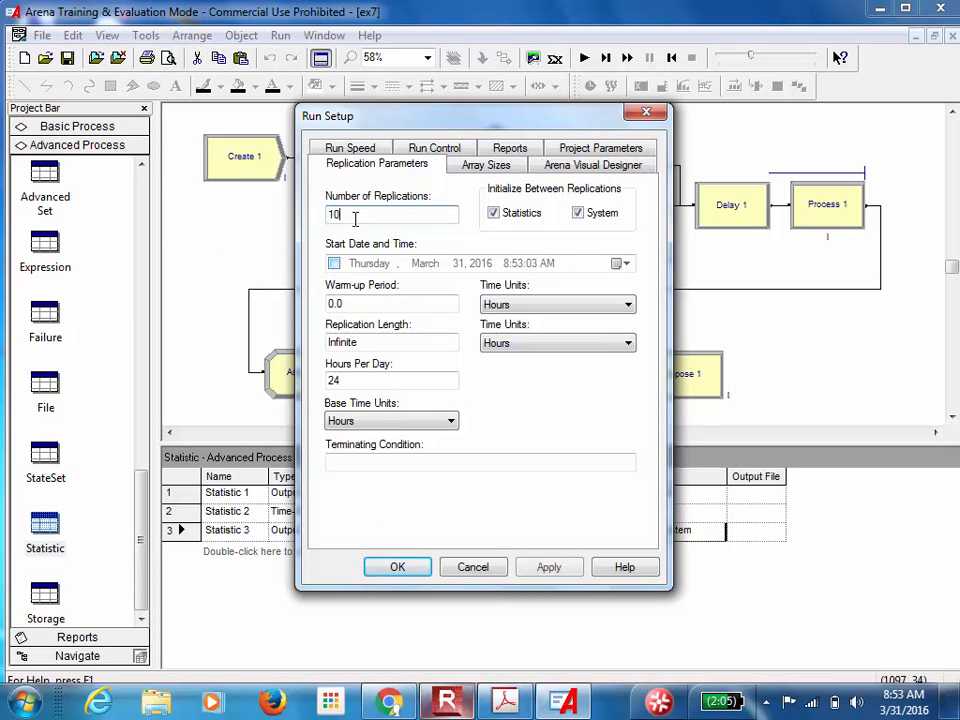
pyautogui.click(366, 340)
pyautogui.press('BackSpace')
pyautogui.press('BackSpace')
pyautogui.press('BackSpace')
pyautogui.press('BackSpace')
pyautogui.press('BackSpace')
pyautogui.press('BackSpace')
pyautogui.press('BackSpace')
pyautogui.press('BackSpace')
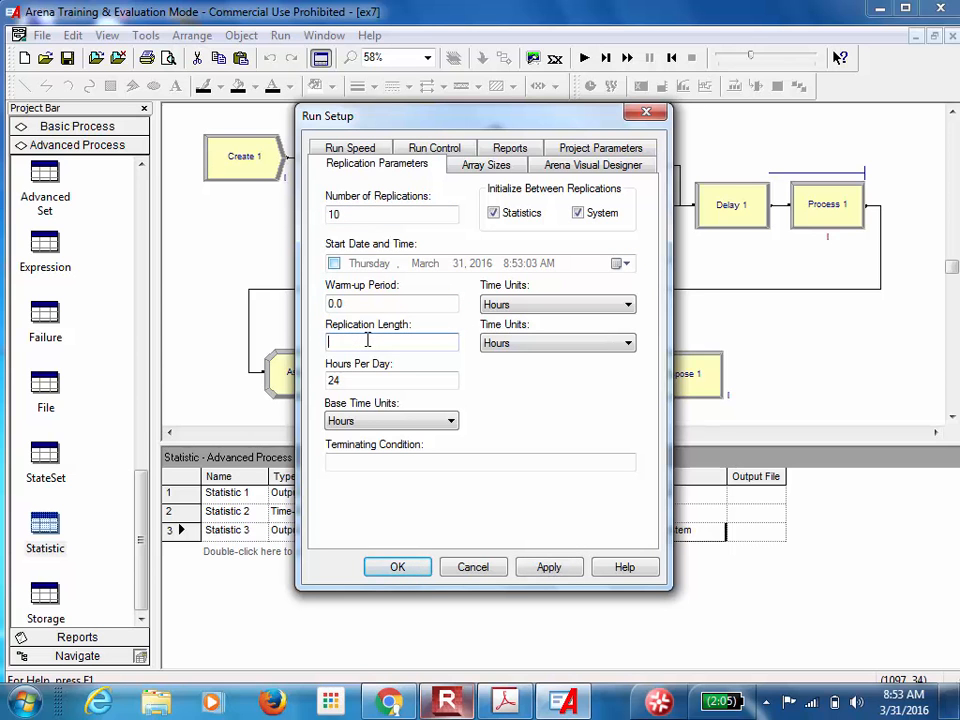
pyautogui.write('10')
pyautogui.click(537, 345)
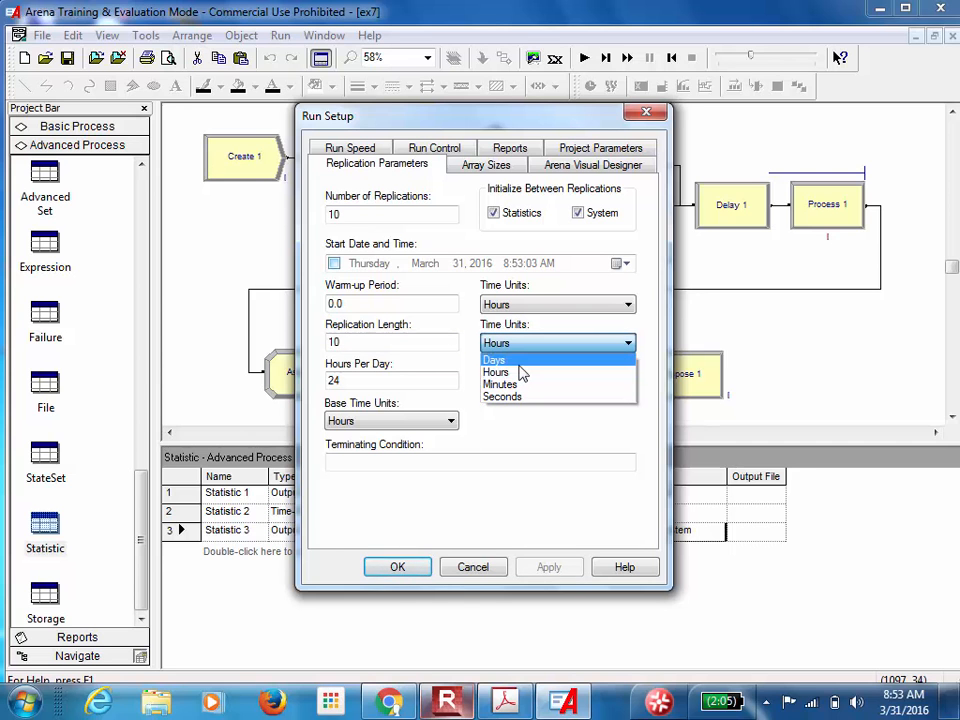
pyautogui.click(526, 364)
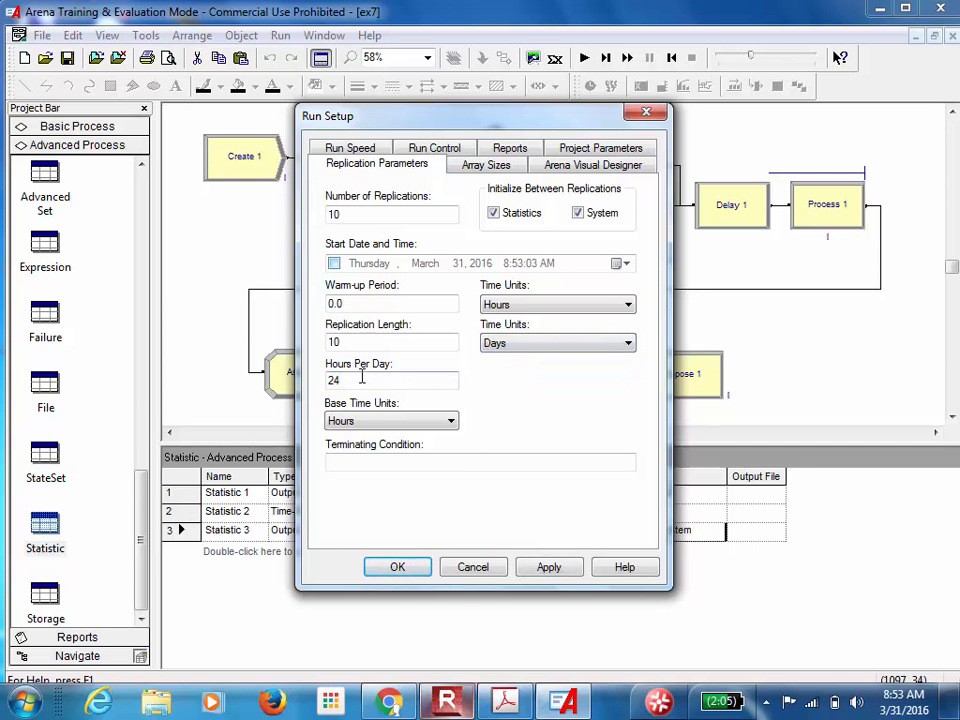
# Set the run's base time units to Minutes and apply the replication parameters
pyautogui.click(369, 423)
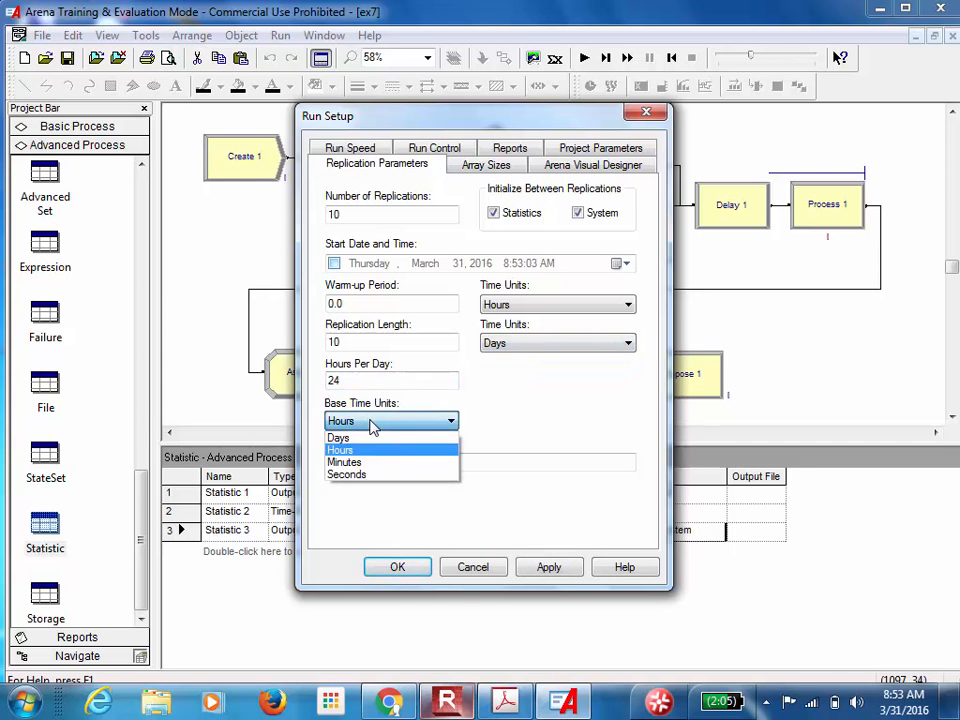
pyautogui.click(356, 466)
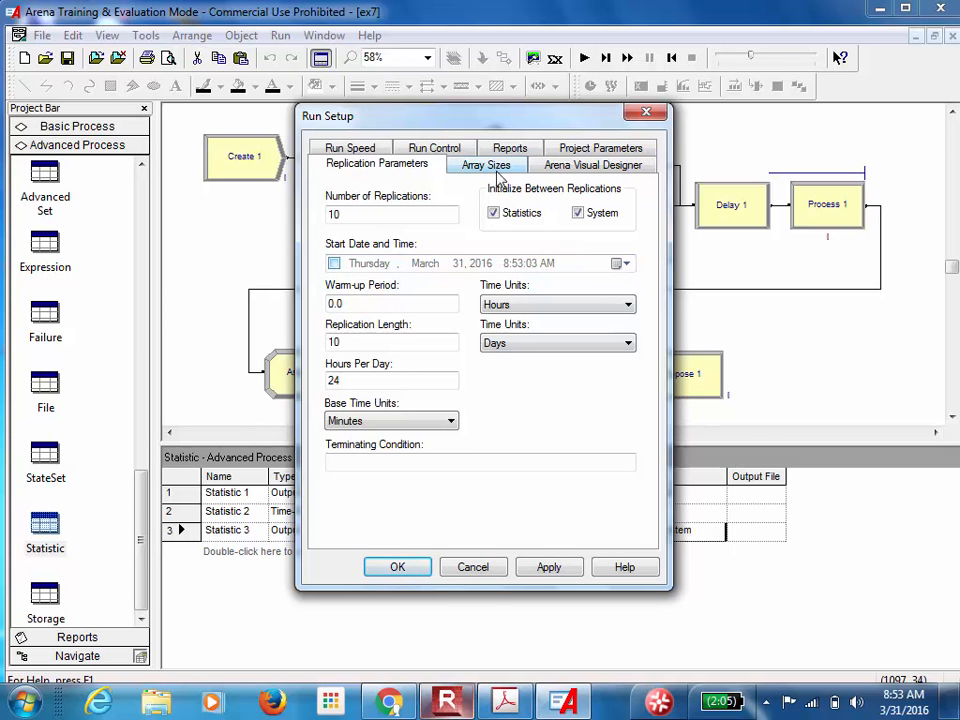
pyautogui.click(527, 568)
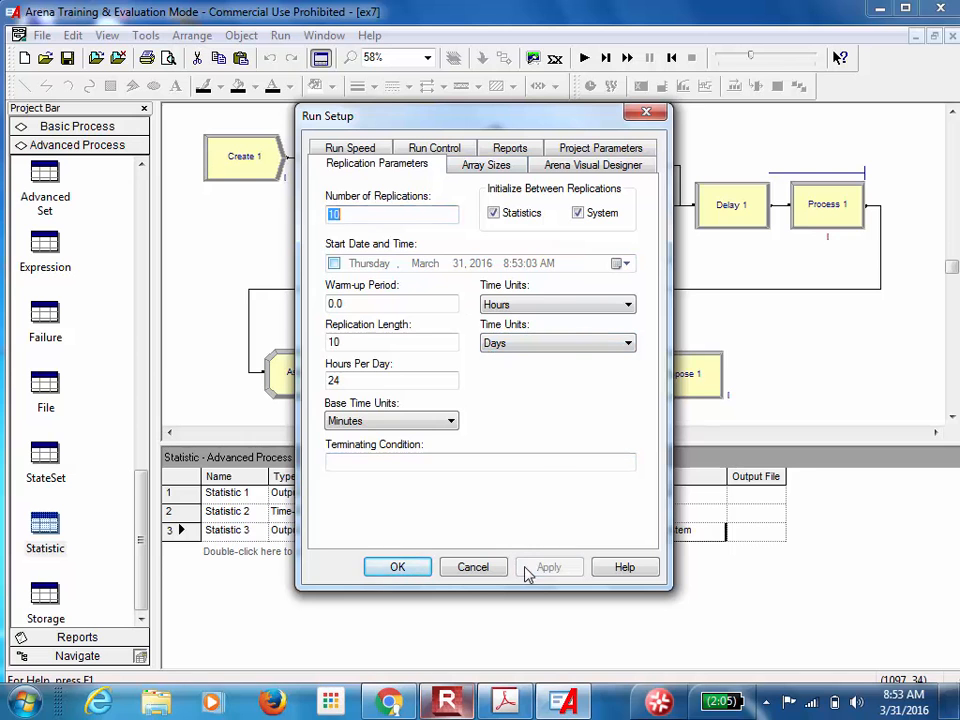
# Make SIMAN Summary Report(.out file) the default report for the simulation run
pyautogui.click(506, 150)
pyautogui.click(418, 300)
pyautogui.click(474, 304)
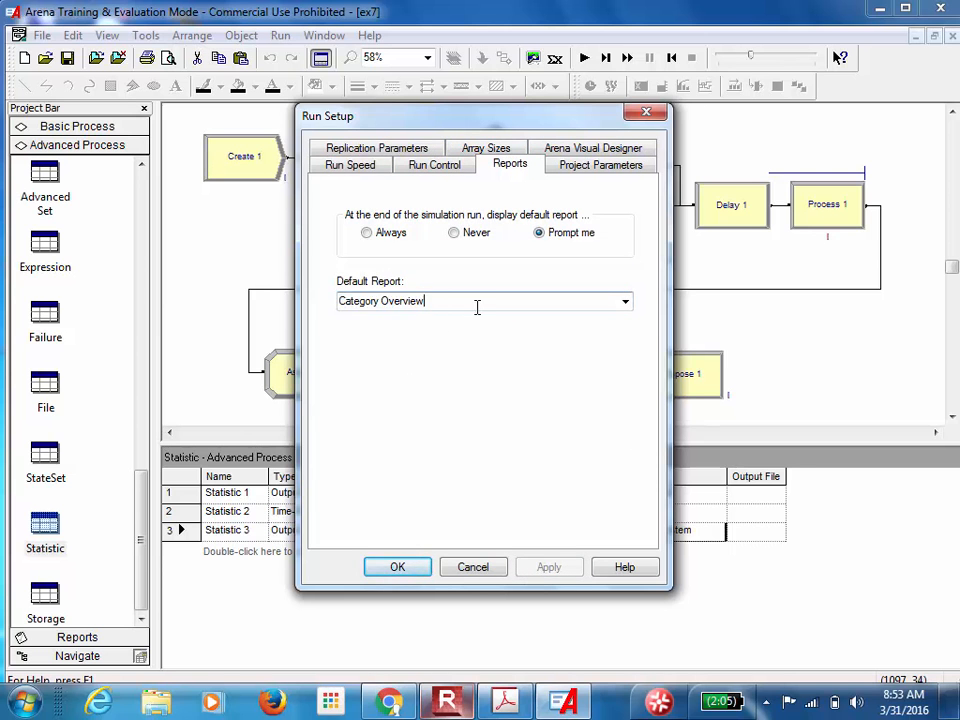
pyautogui.click(634, 303)
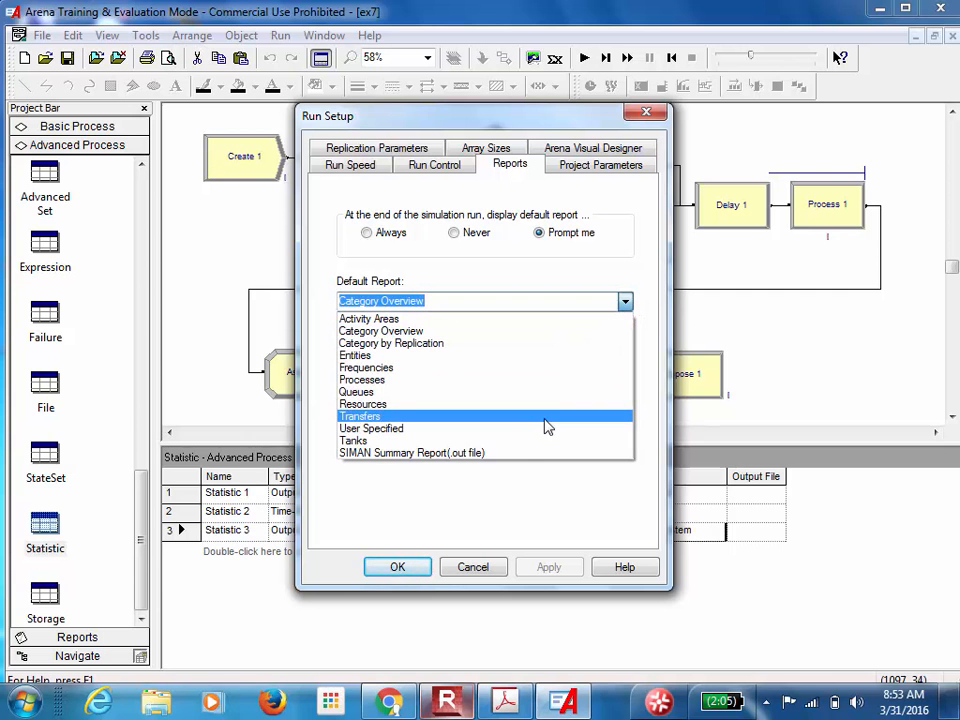
pyautogui.click(520, 456)
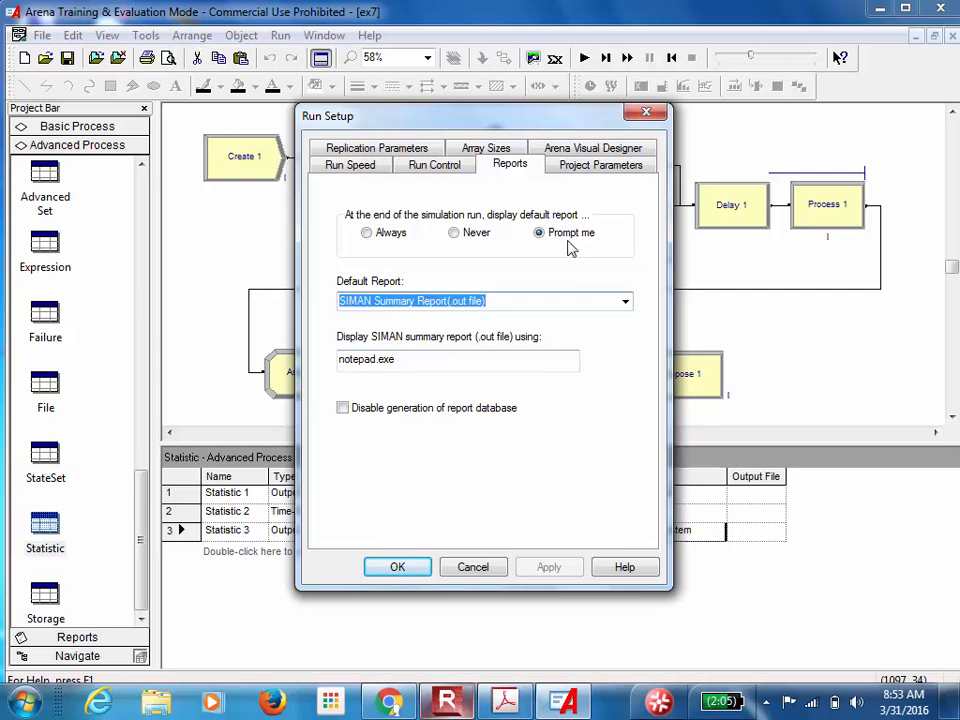
# Turn off statistics collection for Entities, Resources and Queues, and accept the run setup
pyautogui.click(603, 169)
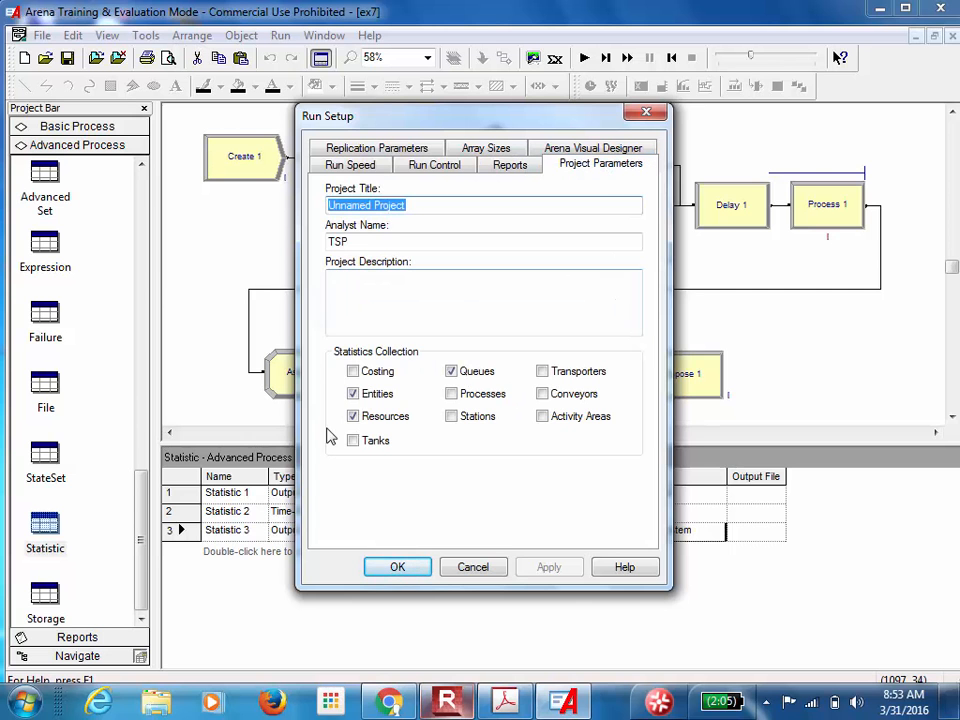
pyautogui.click(354, 394)
pyautogui.click(353, 416)
pyautogui.click(451, 371)
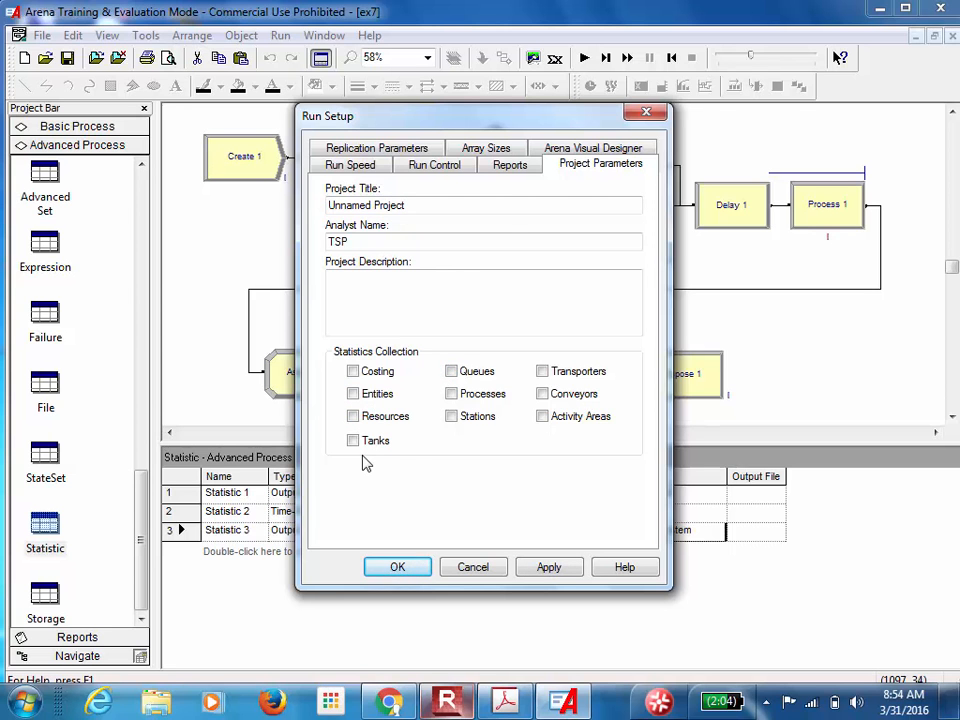
pyautogui.click(512, 168)
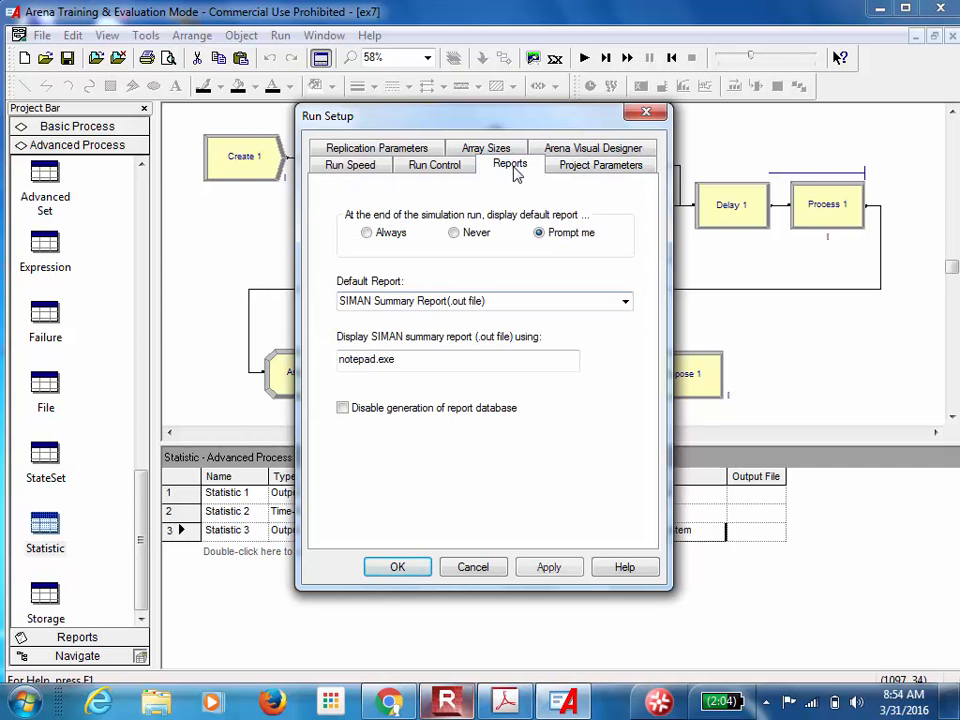
pyautogui.click(436, 168)
pyautogui.click(358, 165)
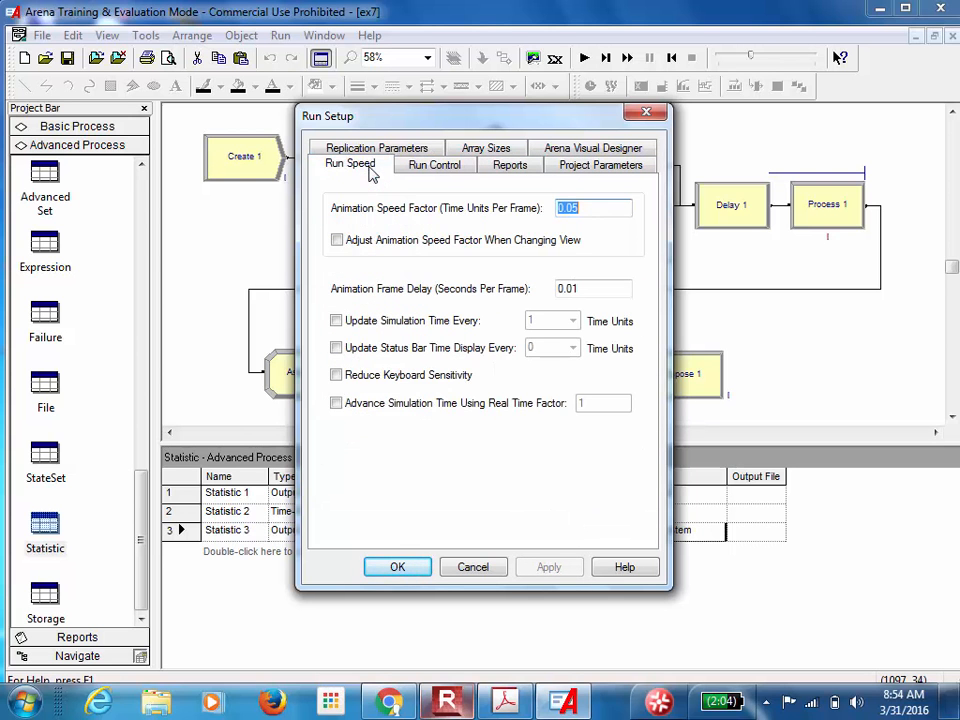
pyautogui.click(378, 150)
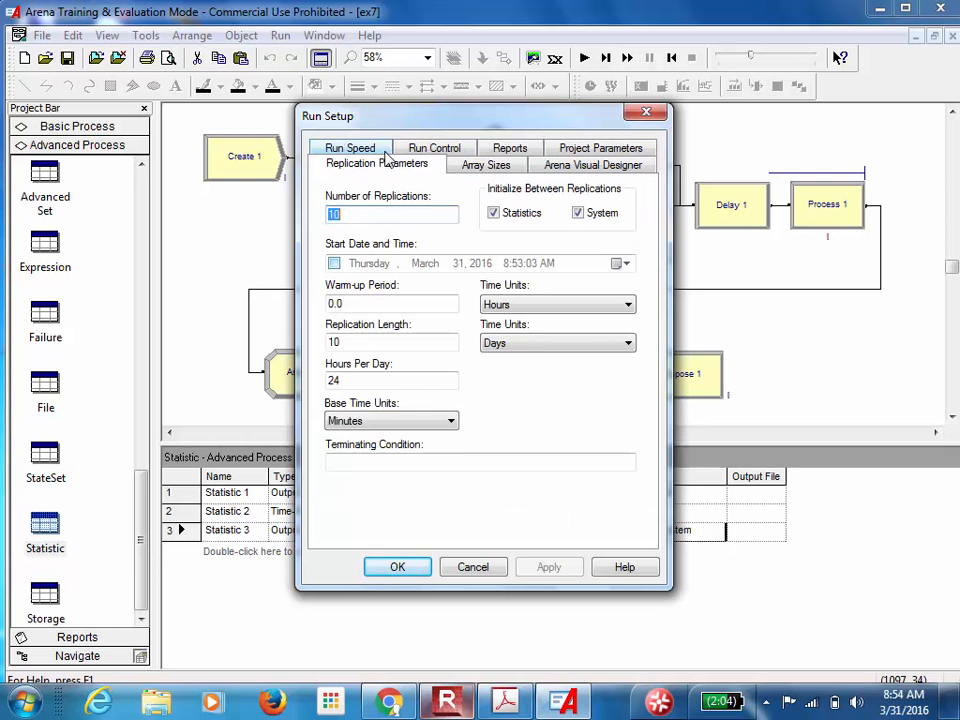
pyautogui.click(421, 566)
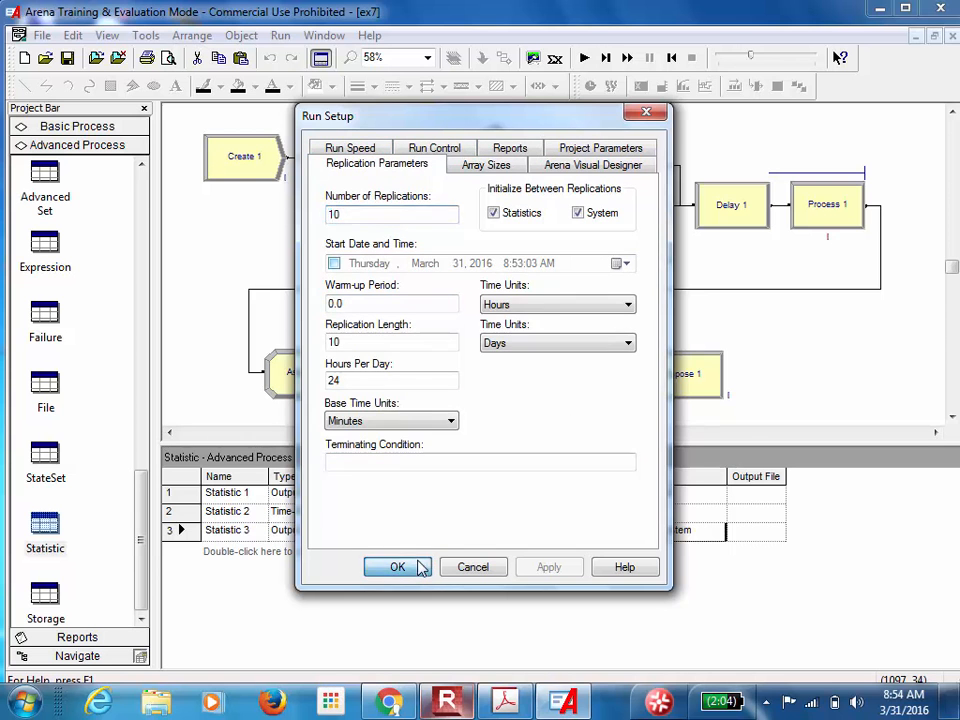
# Run the model to completion as a batch run without animation, and open its results
pyautogui.click(585, 60)
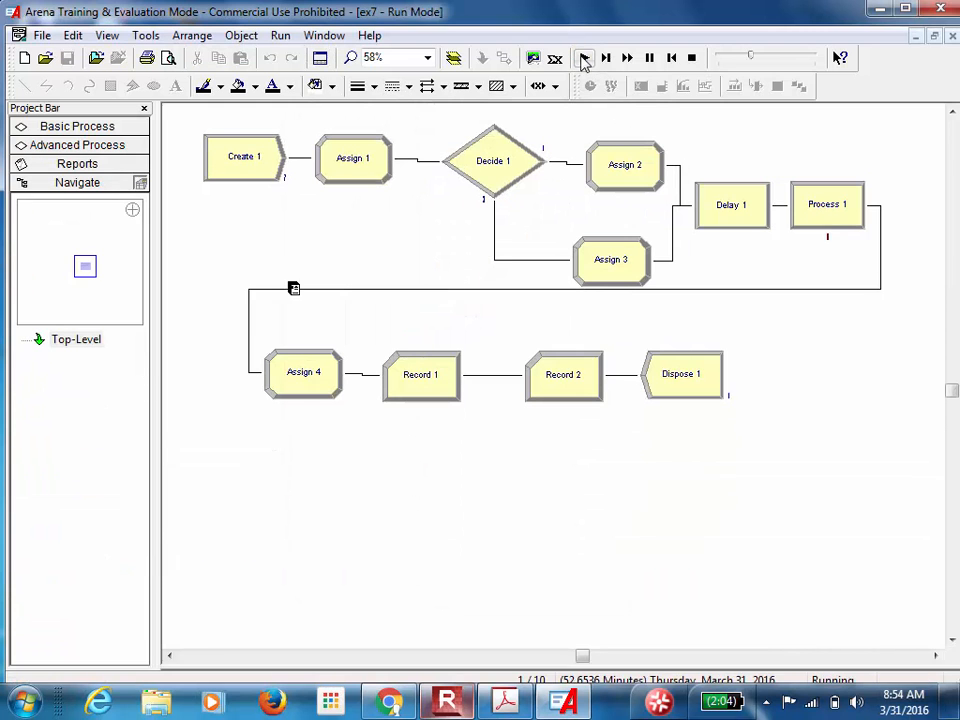
pyautogui.click(691, 58)
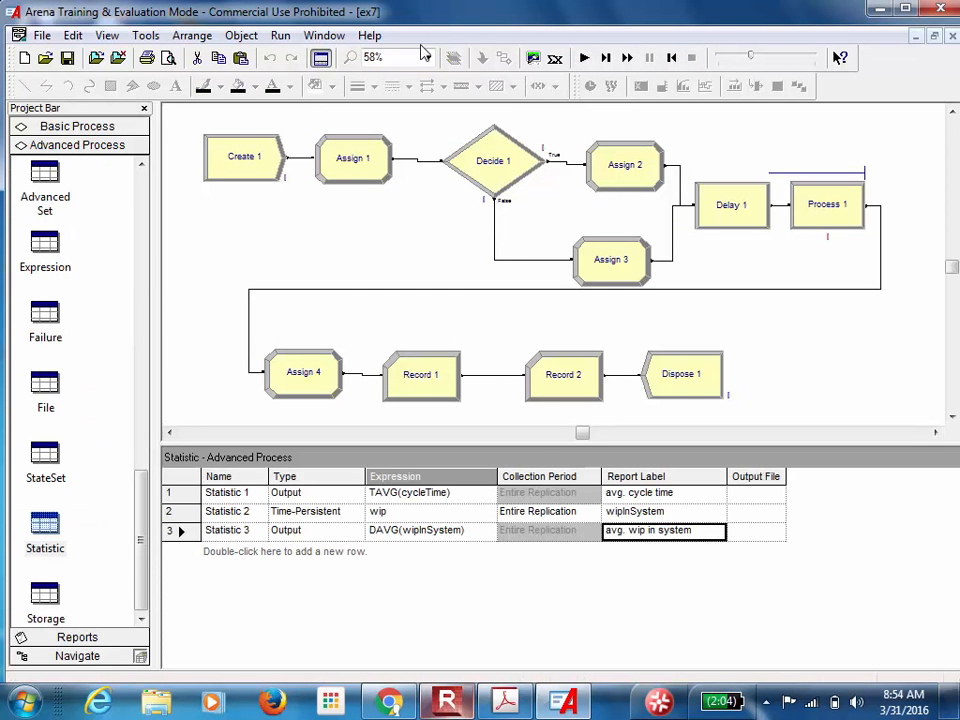
pyautogui.click(282, 36)
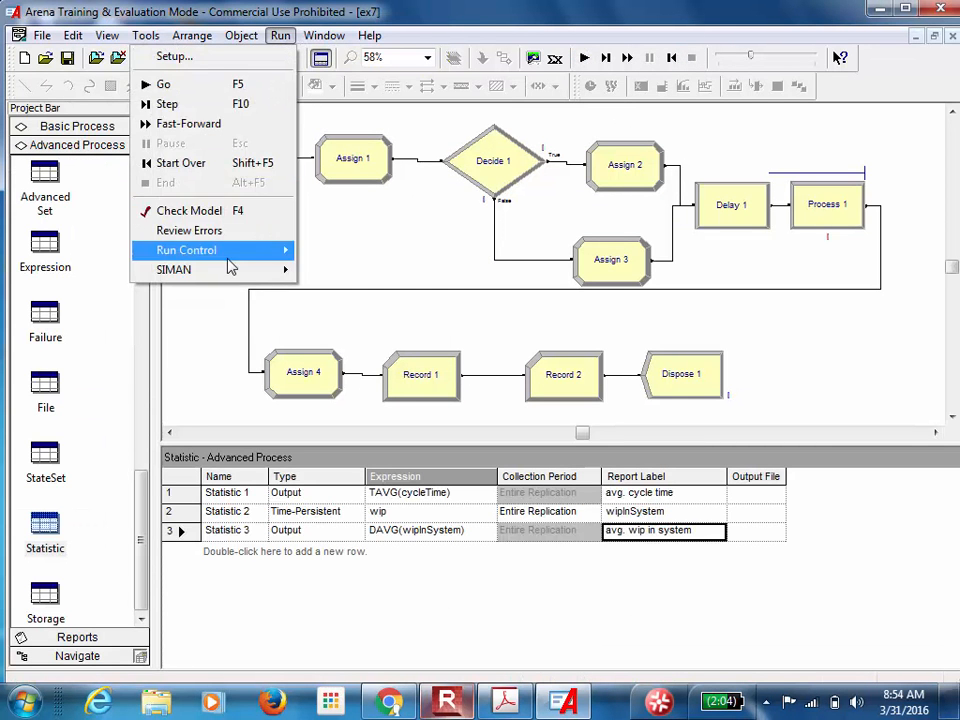
pyautogui.moveTo(226, 256)
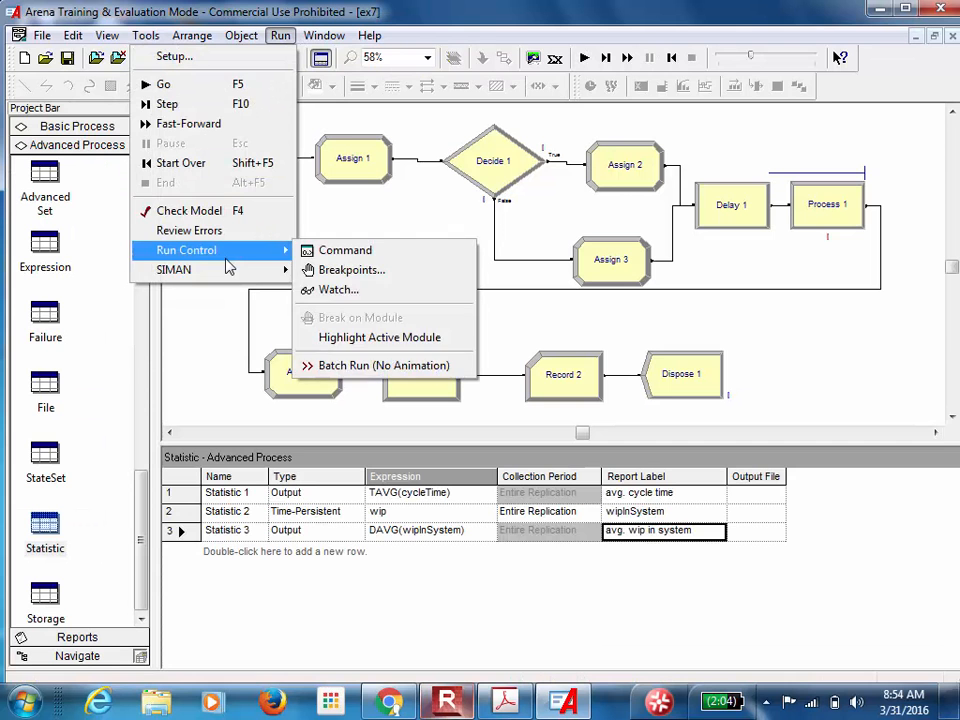
pyautogui.click(325, 365)
pyautogui.click(583, 59)
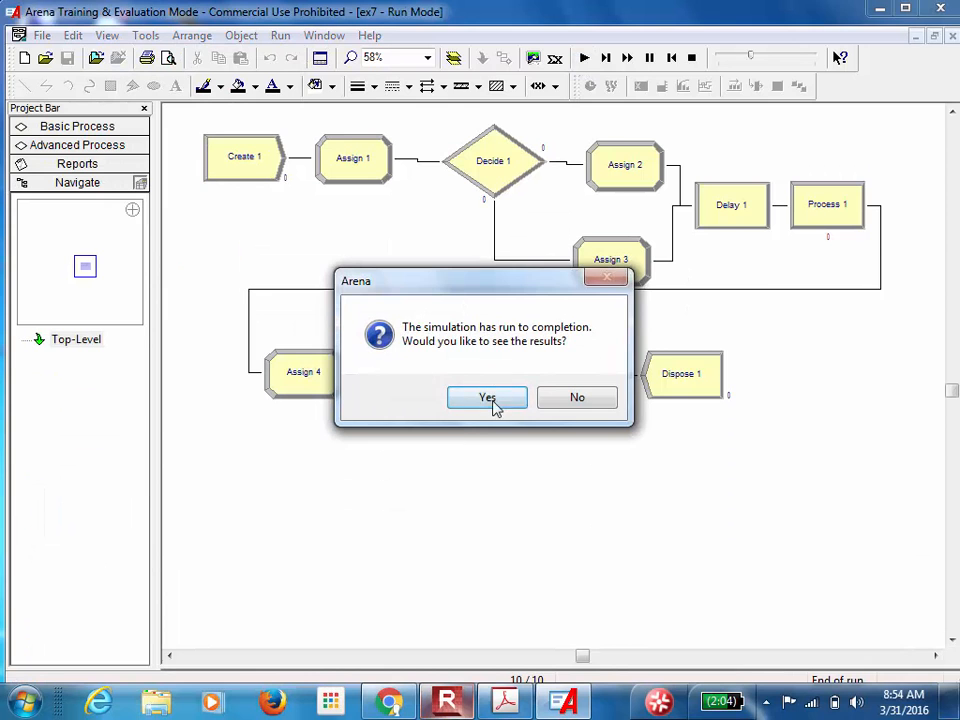
pyautogui.click(495, 400)
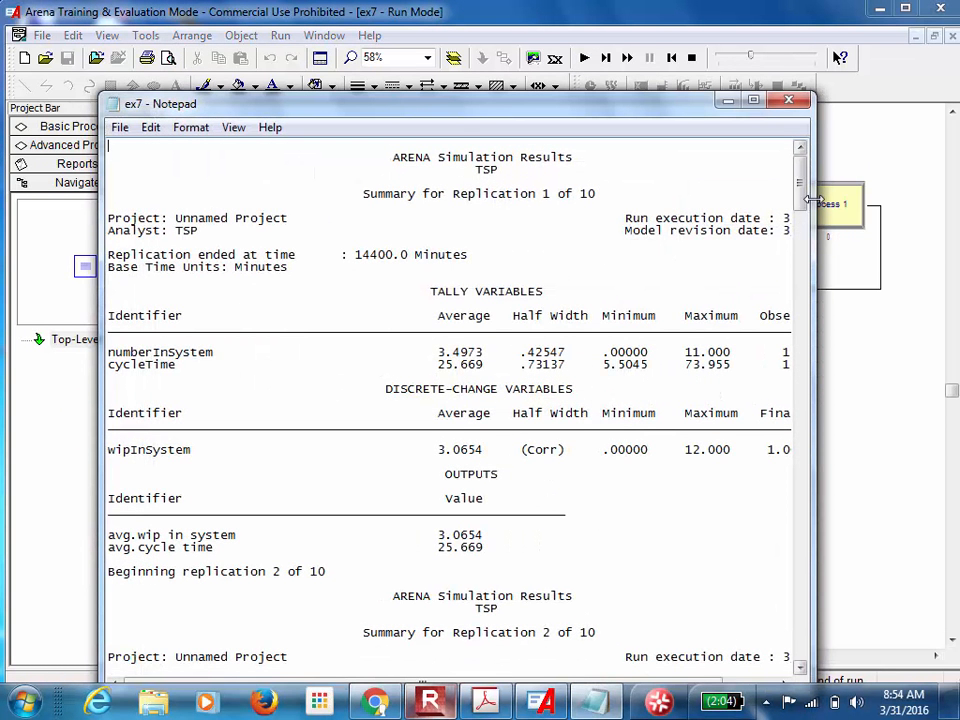
# Examine the SIMAN summary report down to the output summary for all replications, close it and end the run
pyautogui.click(753, 100)
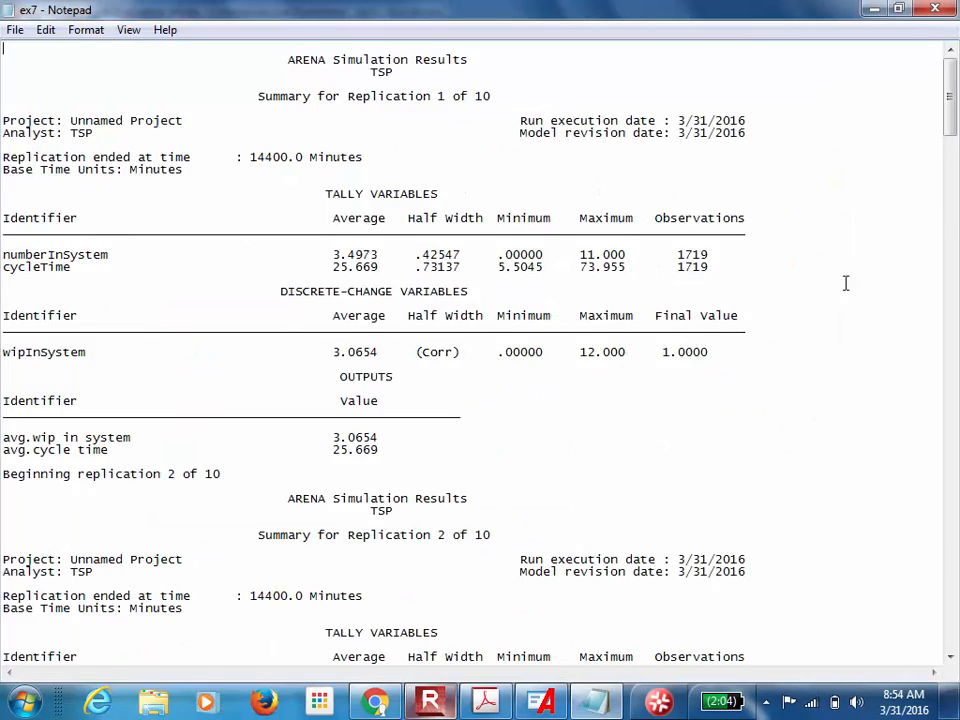
pyautogui.moveTo(953, 160); pyautogui.dragTo(950, 670)
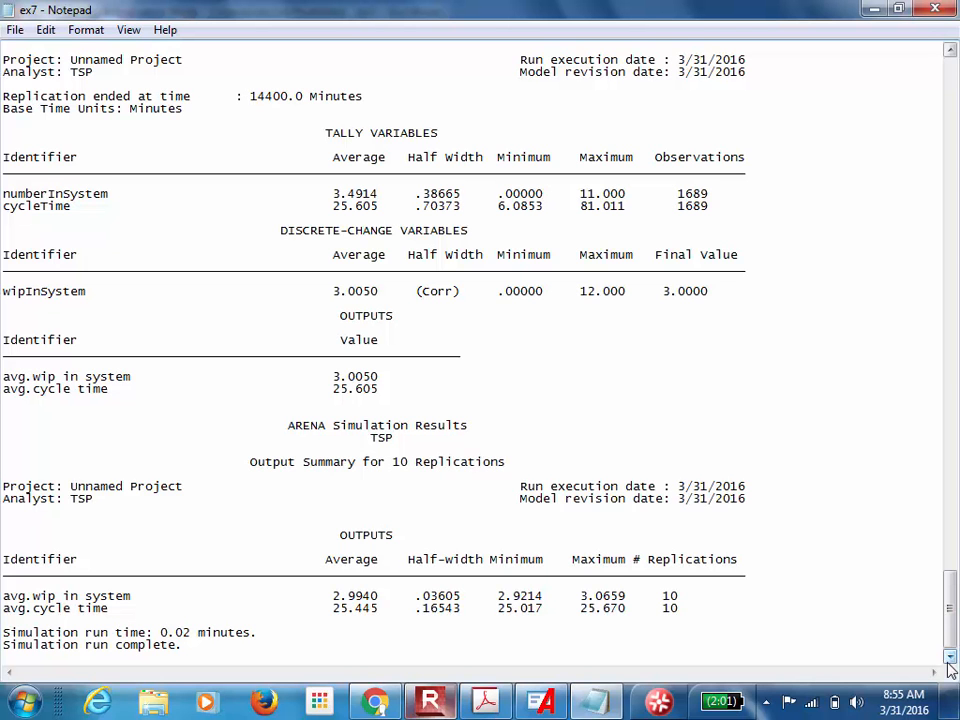
pyautogui.click(938, 8)
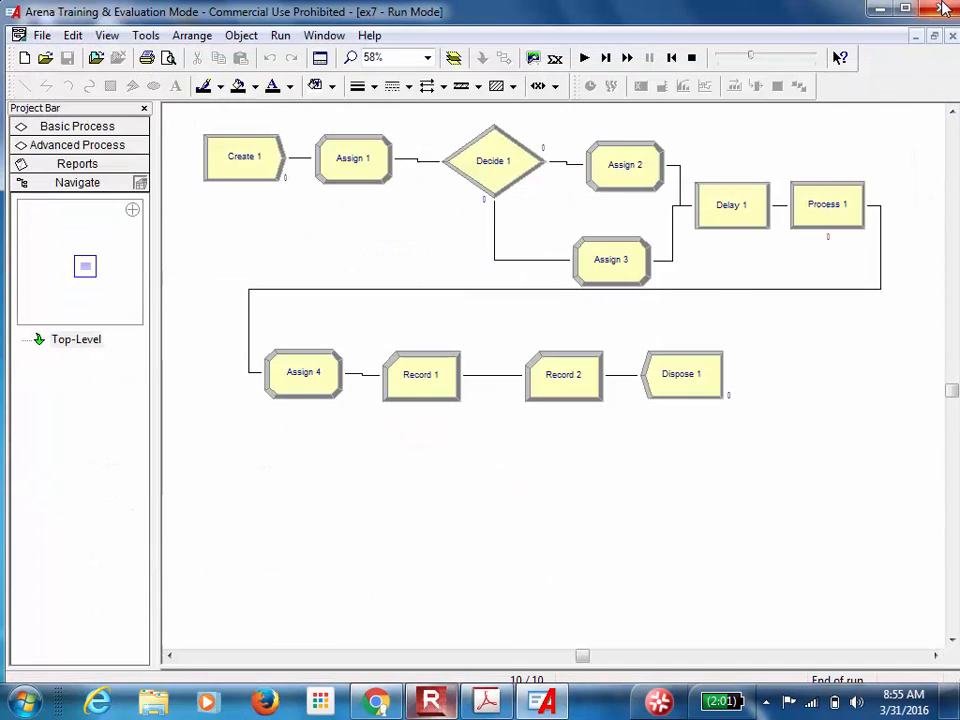
pyautogui.click(691, 58)
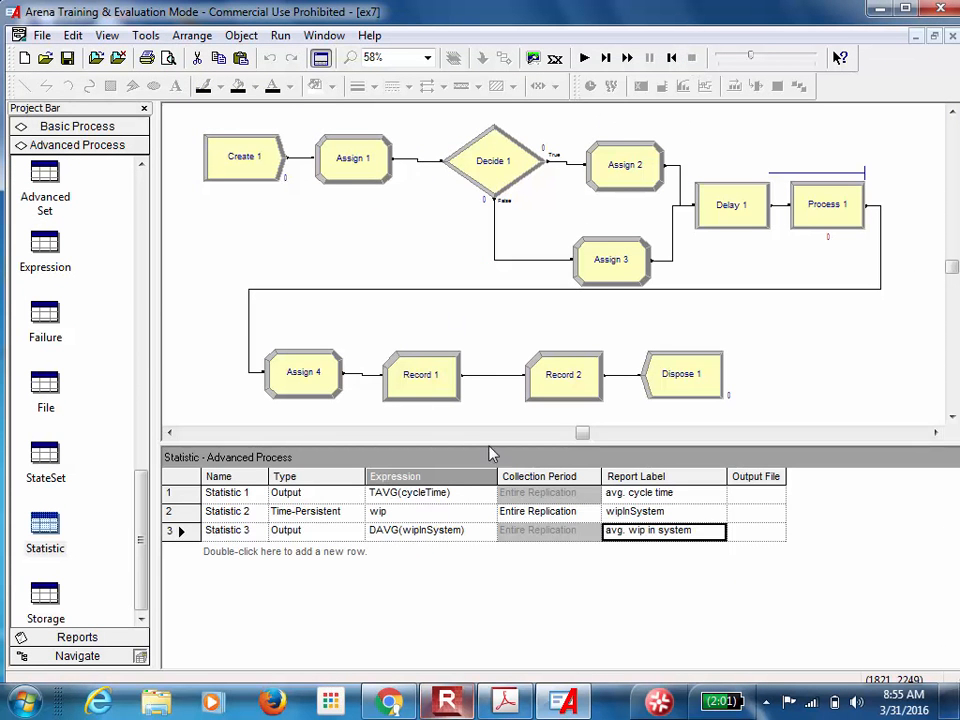
# Add a separate connected chain of Create, Record and Dispose modules below the existing flowchart
pyautogui.moveTo(488, 456); pyautogui.dragTo(461, 615)
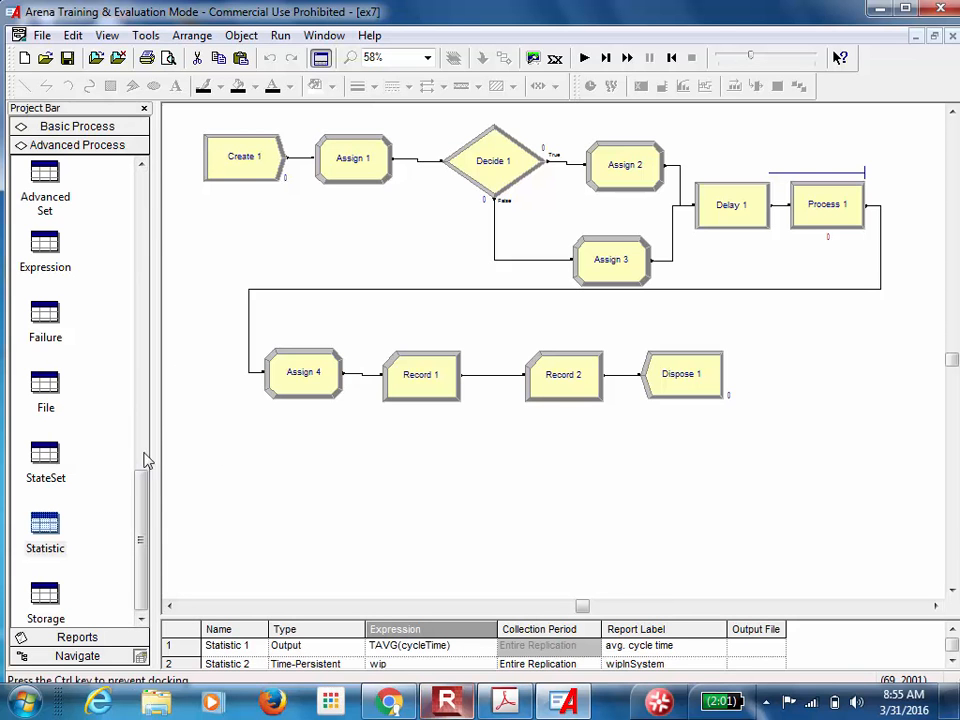
pyautogui.moveTo(144, 486); pyautogui.dragTo(137, 190)
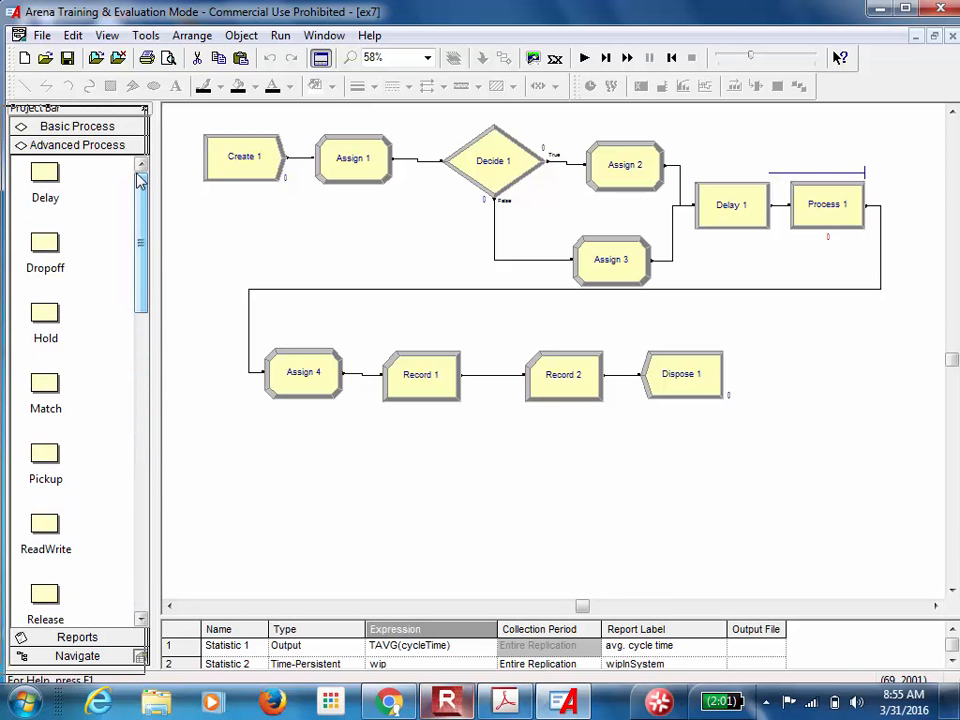
pyautogui.click(106, 127)
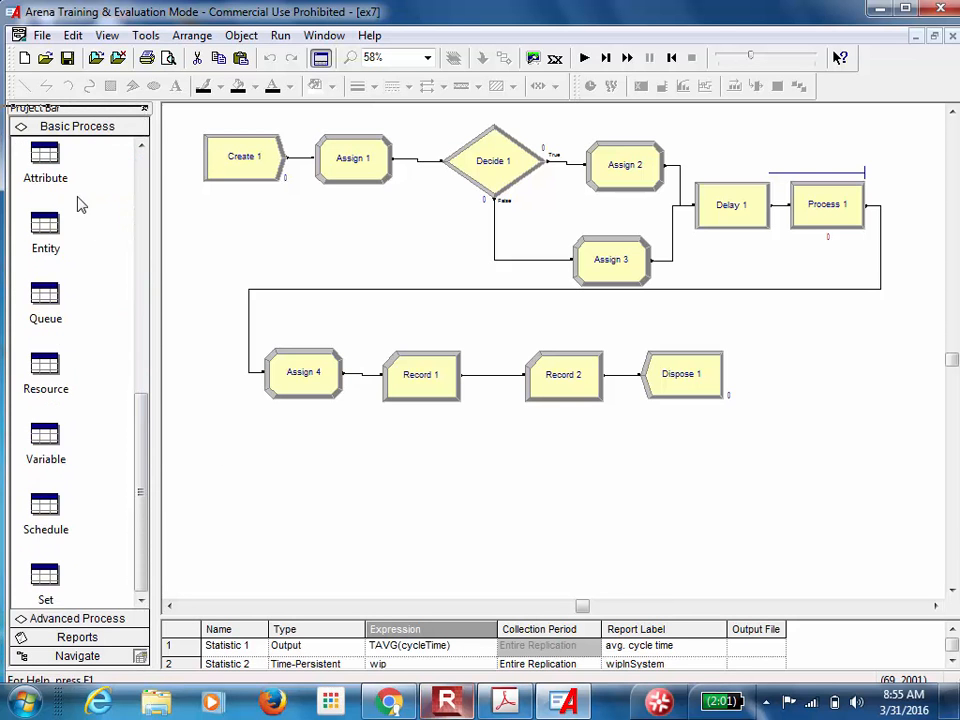
pyautogui.moveTo(148, 433); pyautogui.dragTo(274, 501)
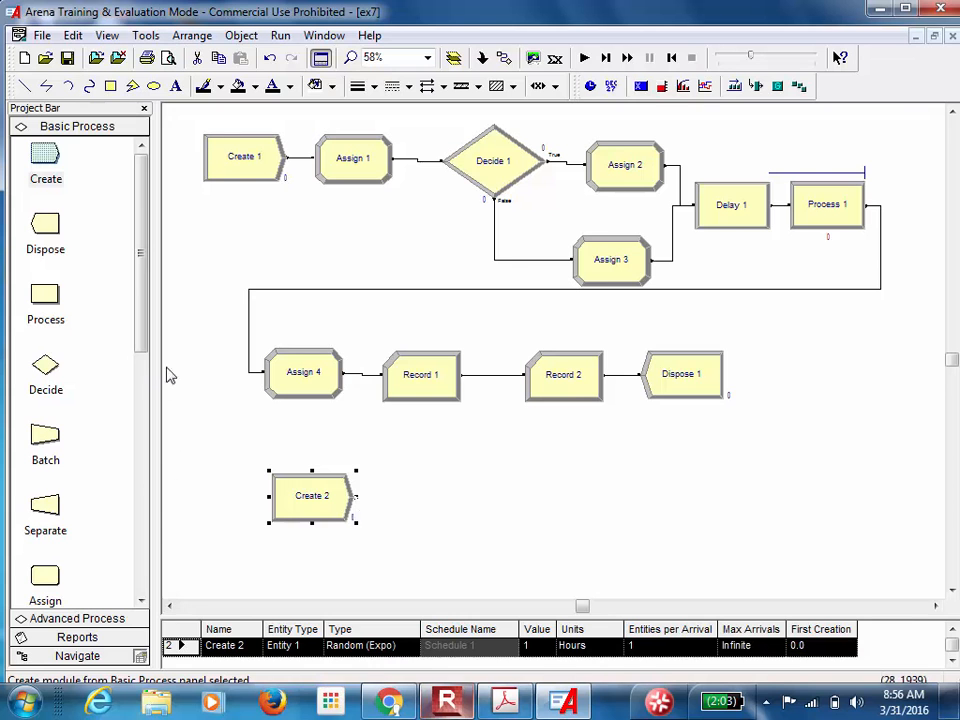
pyautogui.moveTo(141, 336); pyautogui.dragTo(141, 422)
pyautogui.moveTo(56, 456); pyautogui.dragTo(405, 497)
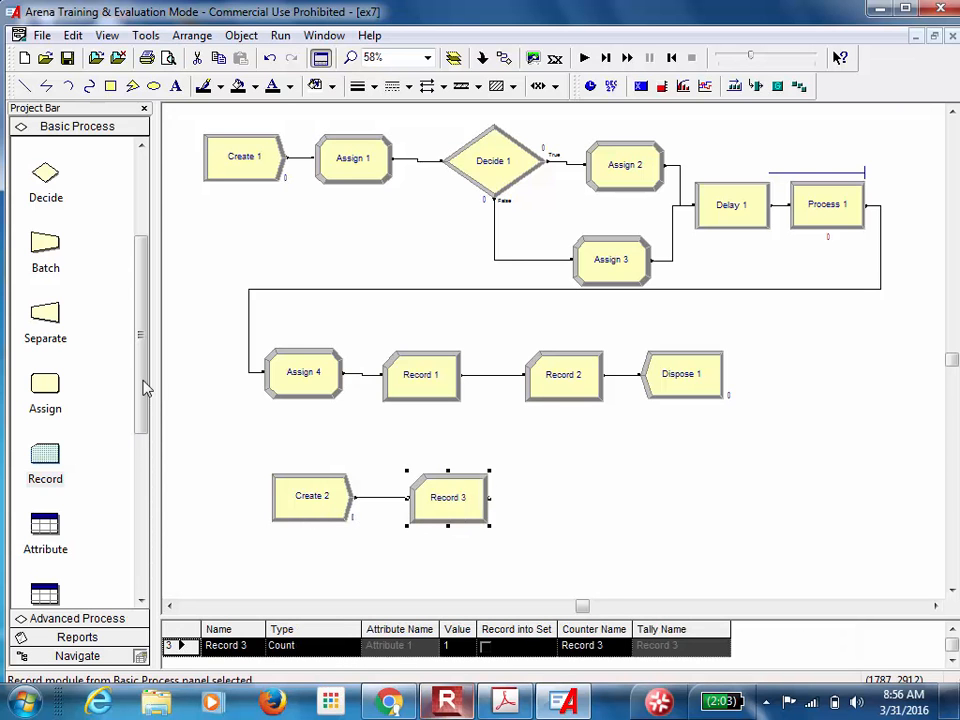
pyautogui.moveTo(141, 358); pyautogui.dragTo(139, 261)
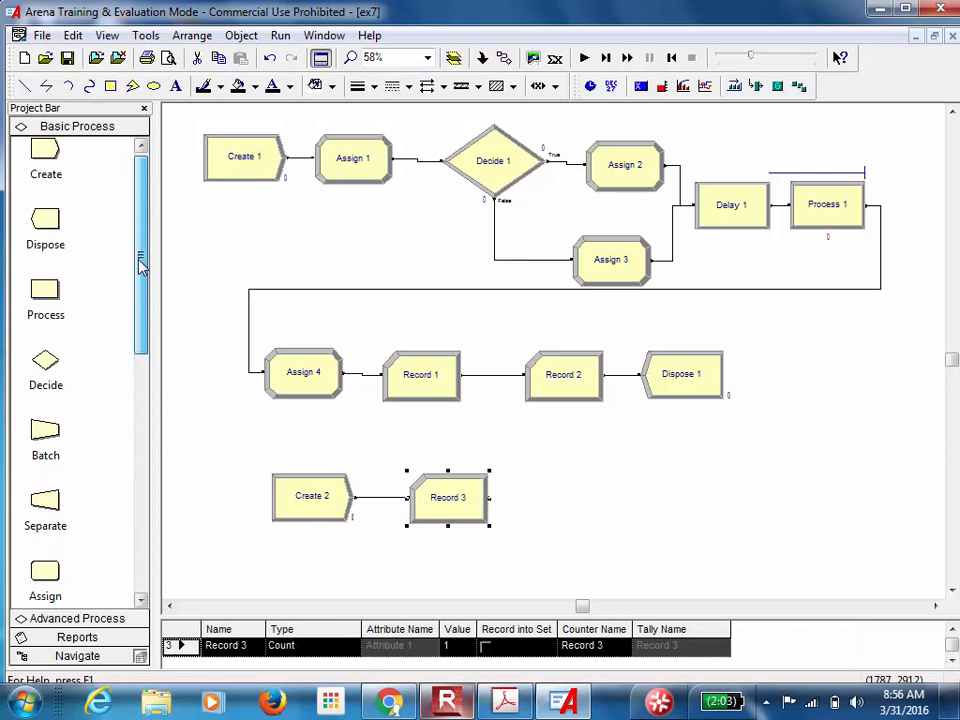
pyautogui.moveTo(45, 221); pyautogui.dragTo(549, 500)
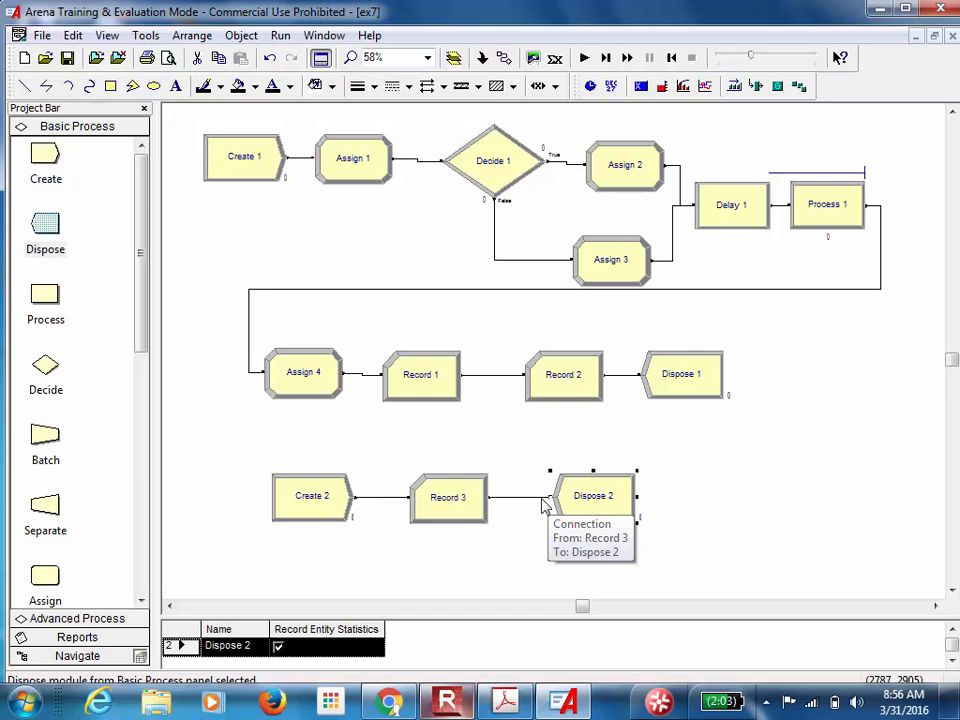
# Set Create 2 to constant time between arrivals of 24 hours, with the first creation at 18
pyautogui.doubleClick(320, 512)
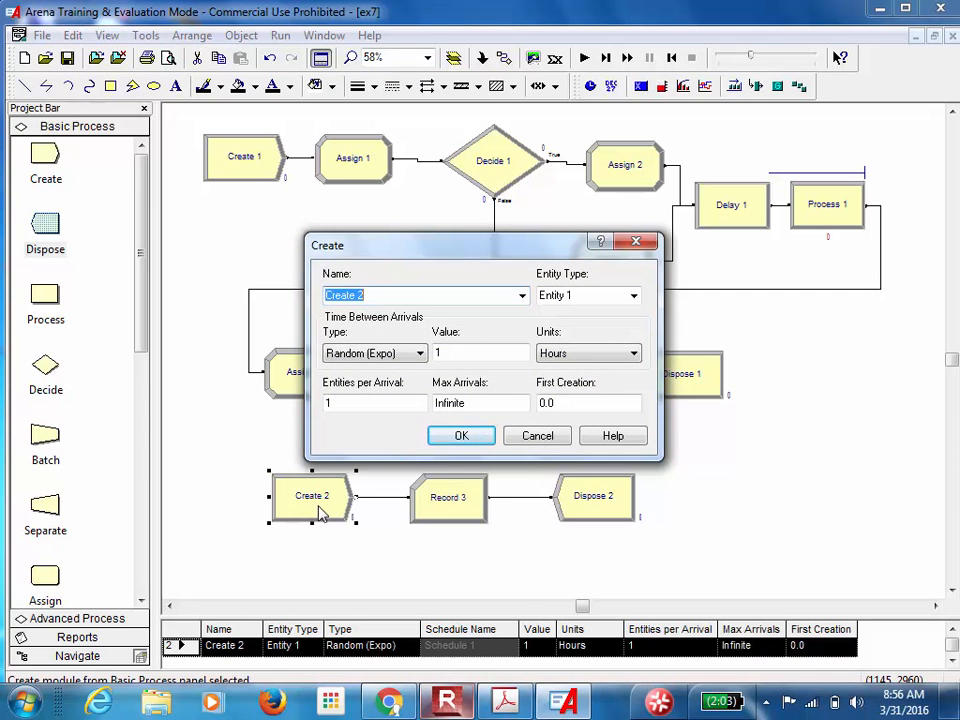
pyautogui.click(419, 355)
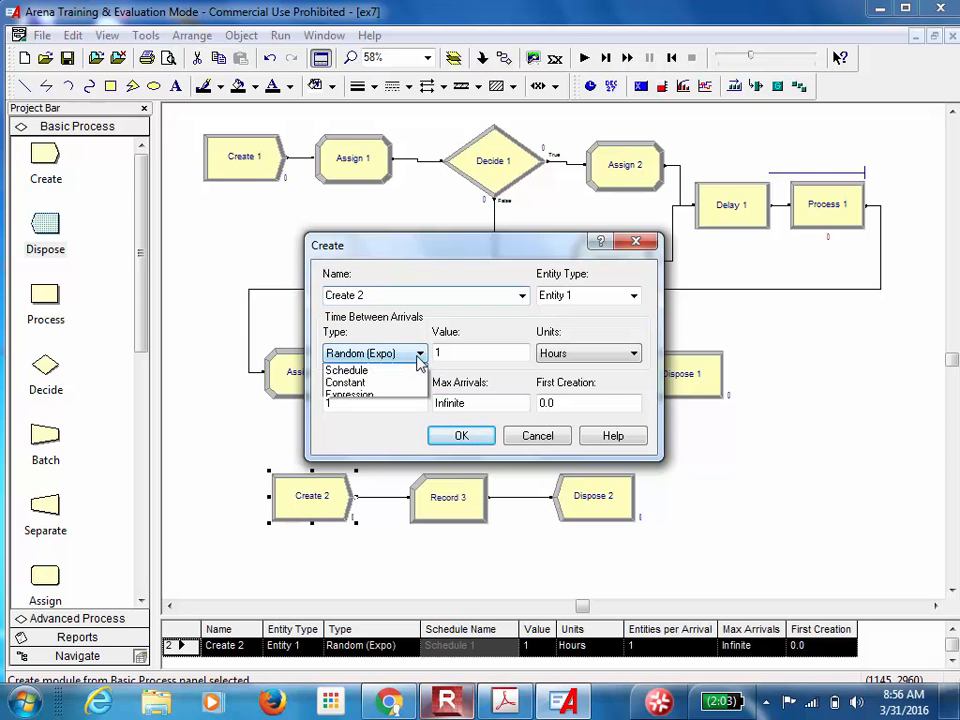
pyautogui.click(385, 396)
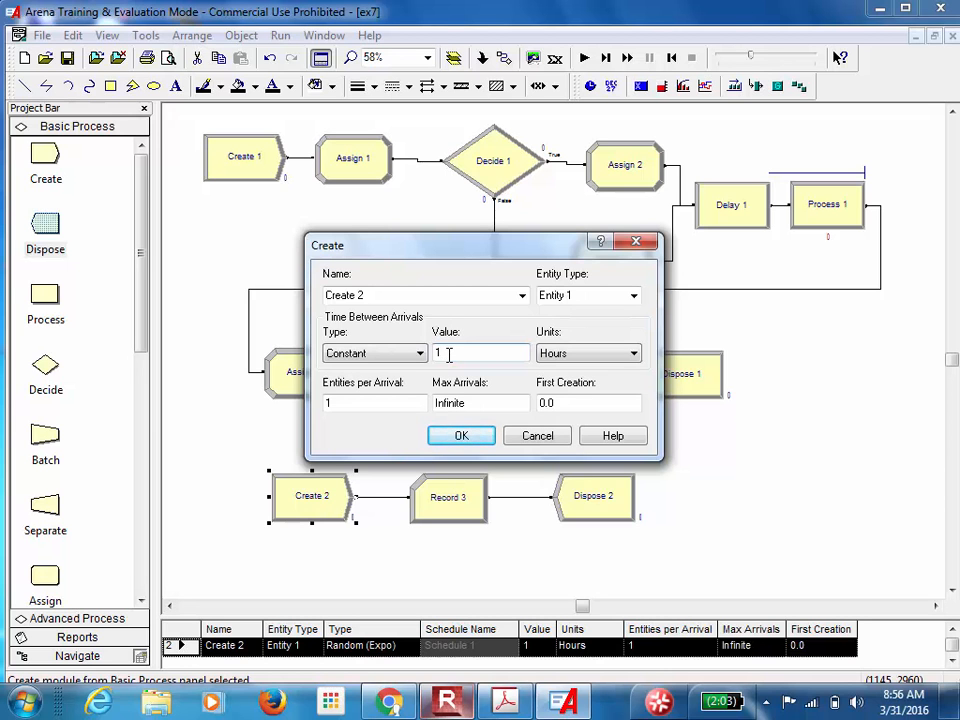
pyautogui.press('BackSpace')
pyautogui.write('24')
pyautogui.moveTo(615, 400); pyautogui.dragTo(518, 400)
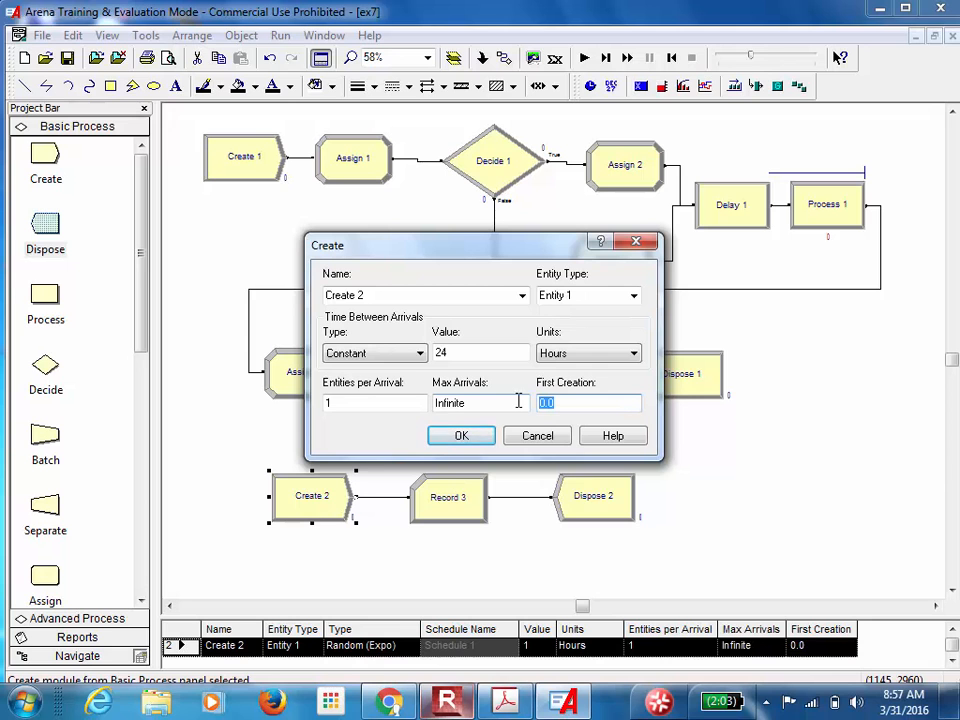
pyautogui.write('18')
pyautogui.click(462, 437)
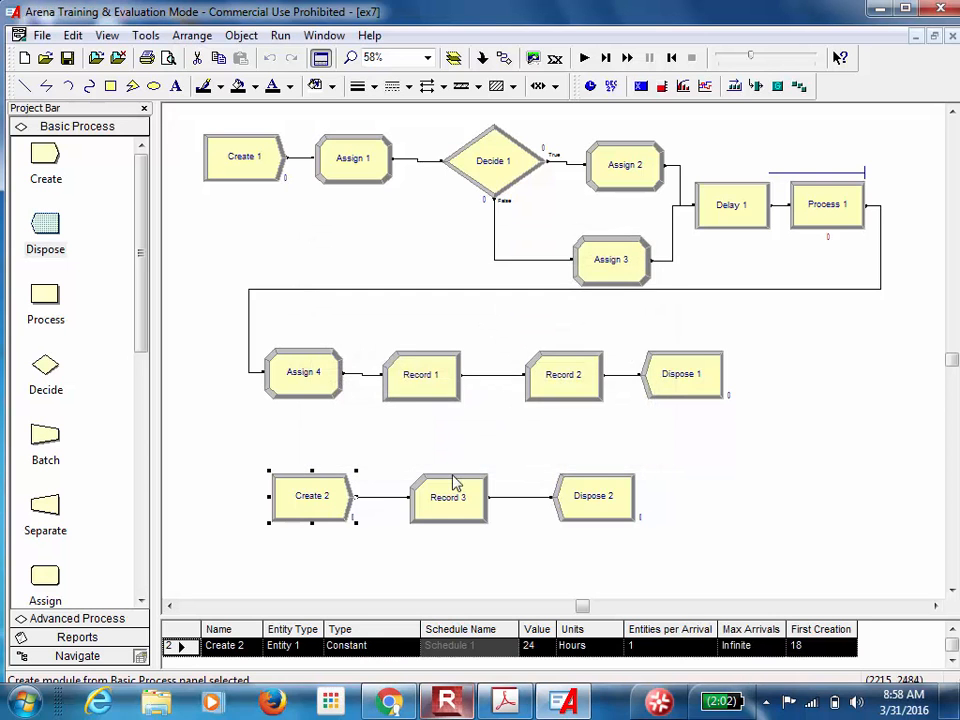
# Set Record 3 to type Expression with the value wip and the tally name wipInSystem6pm
pyautogui.click(448, 497)
pyautogui.doubleClick(448, 497)
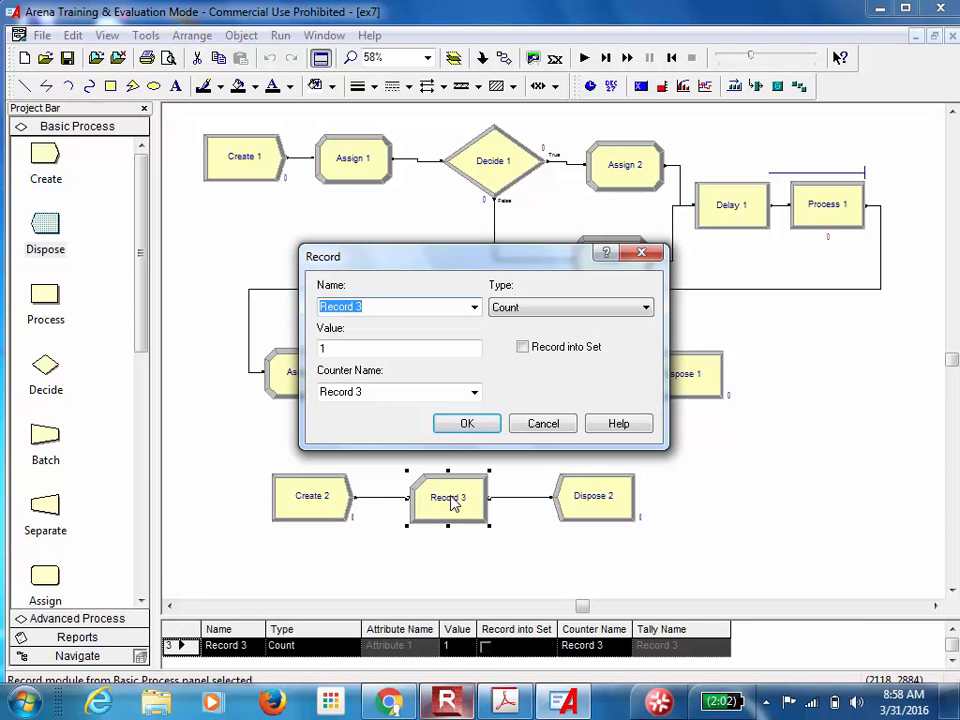
pyautogui.click(562, 310)
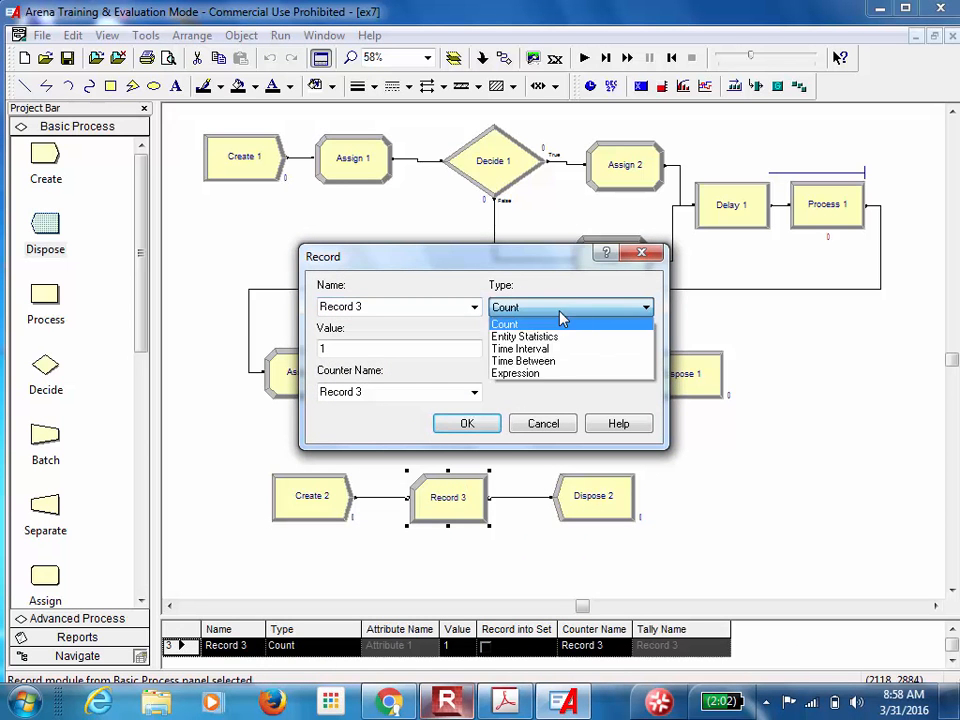
pyautogui.click(525, 376)
pyautogui.doubleClick(378, 347)
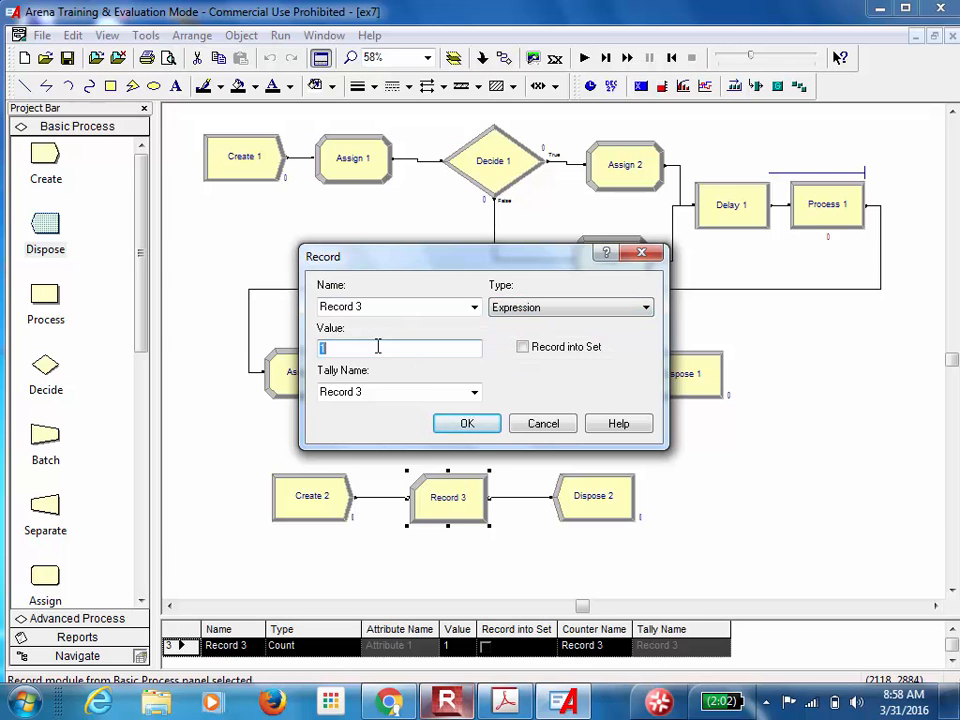
pyautogui.write('wip')
pyautogui.click(370, 392)
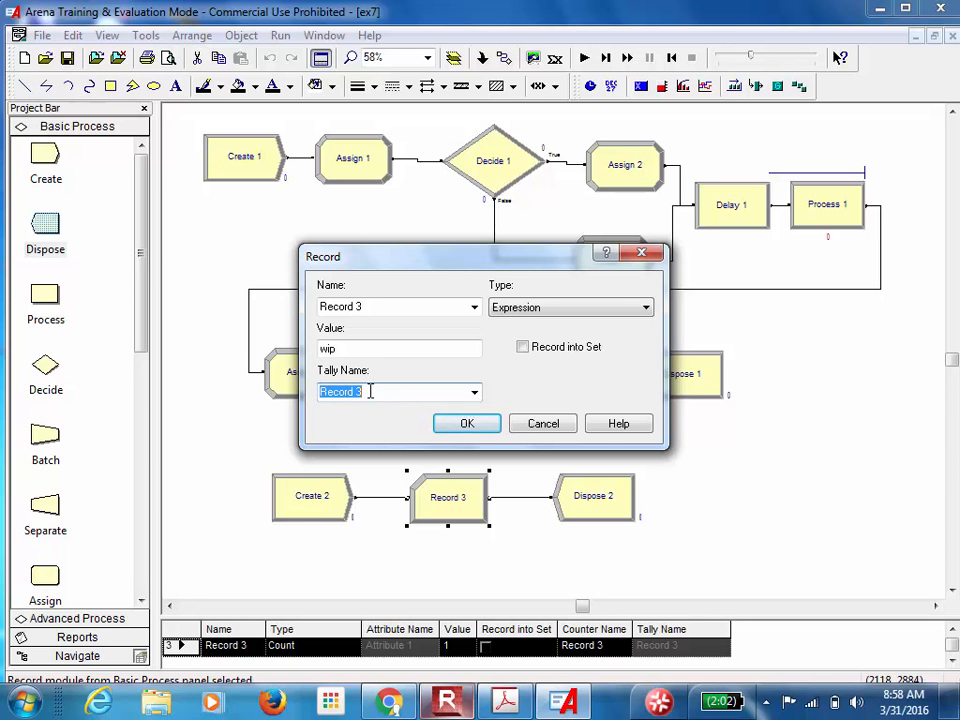
pyautogui.write('wiplnS')
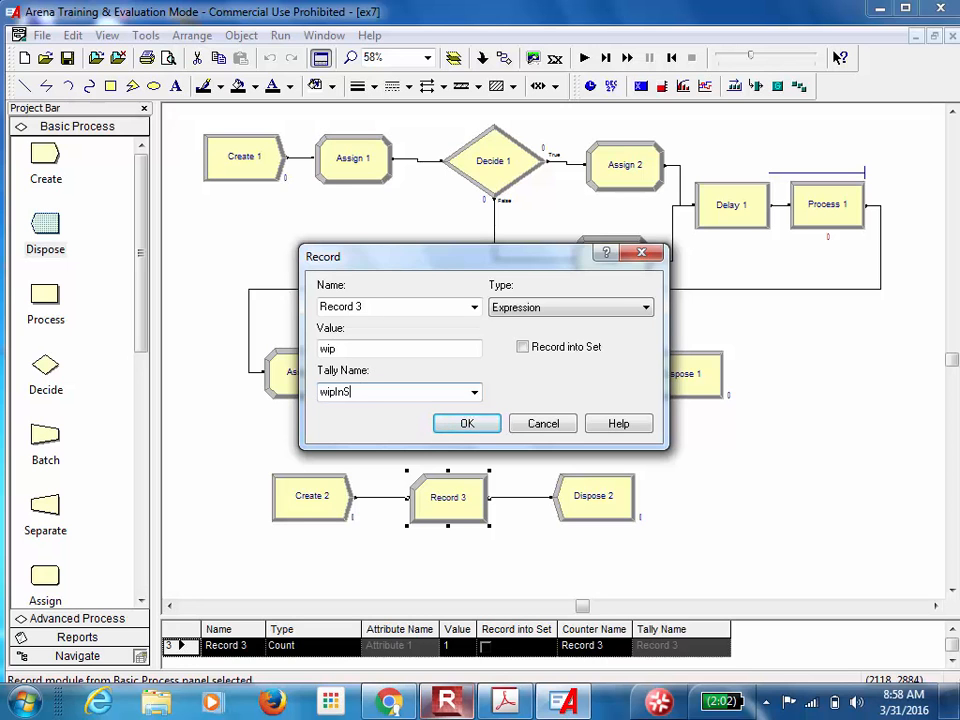
pyautogui.write('ystem6pm')
pyautogui.click(452, 430)
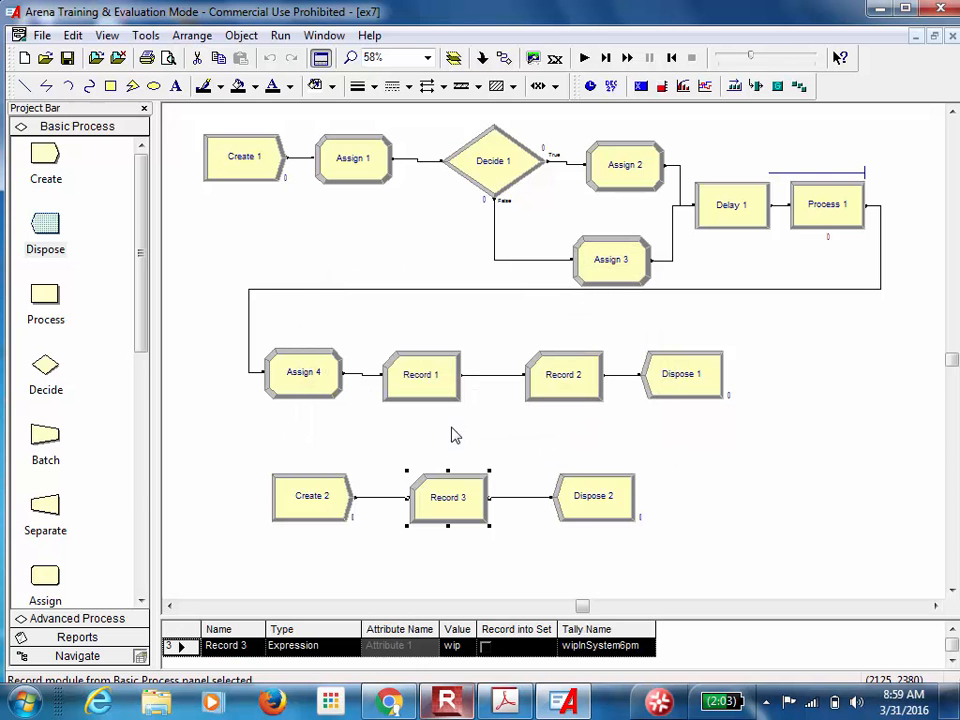
# Show the Statistic data module of Advanced Process and enlarge the spreadsheet area to fit its rows
pyautogui.moveTo(145, 317); pyautogui.dragTo(135, 568)
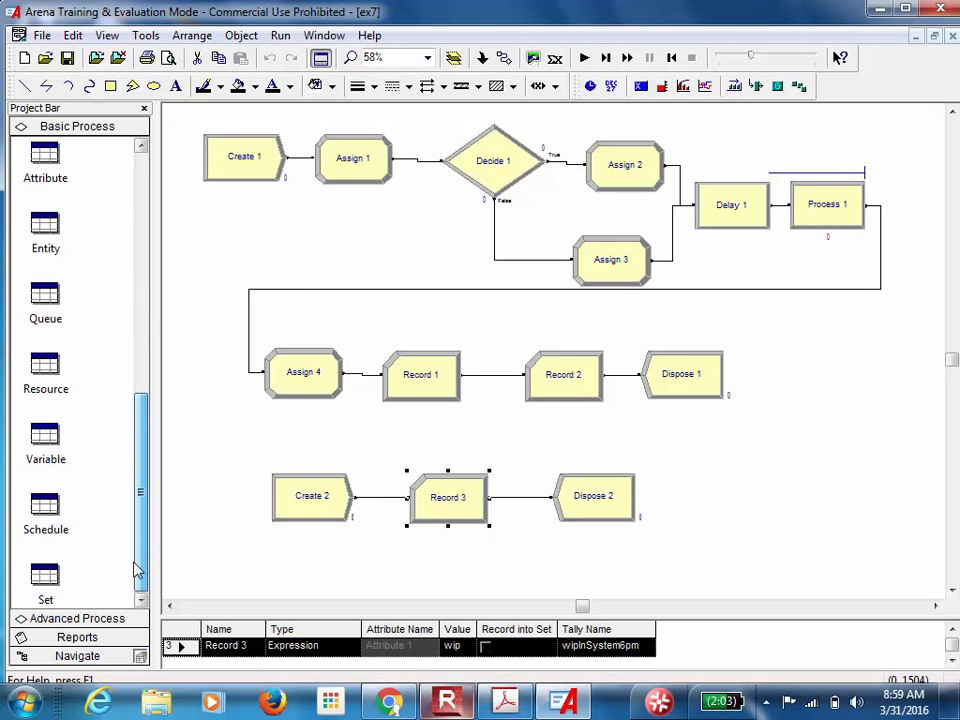
pyautogui.click(86, 617)
pyautogui.moveTo(142, 262); pyautogui.dragTo(133, 575)
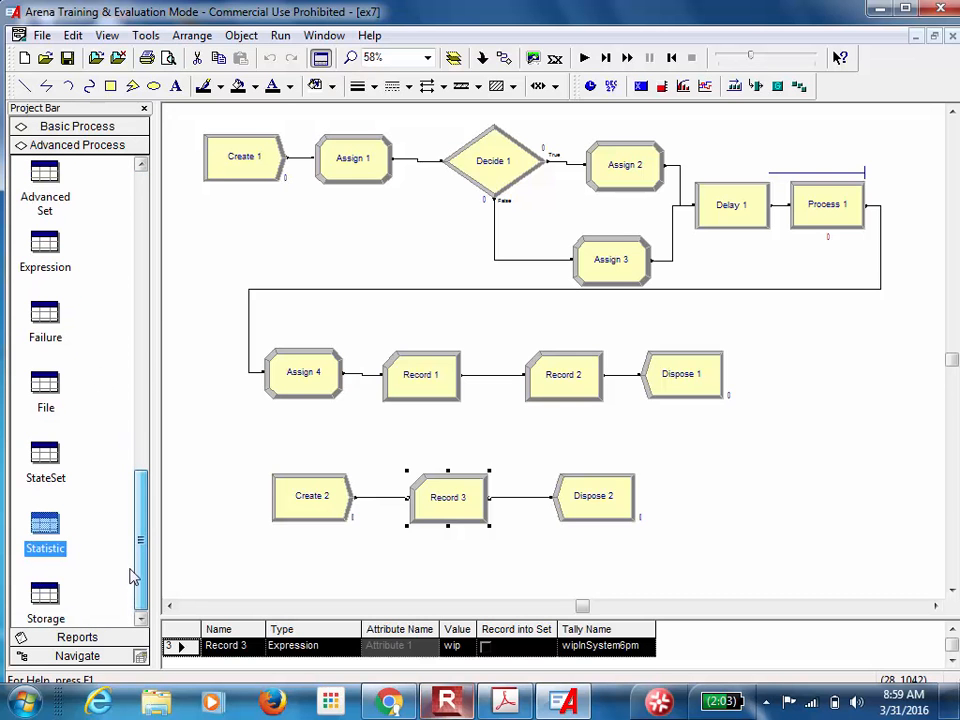
pyautogui.click(45, 538)
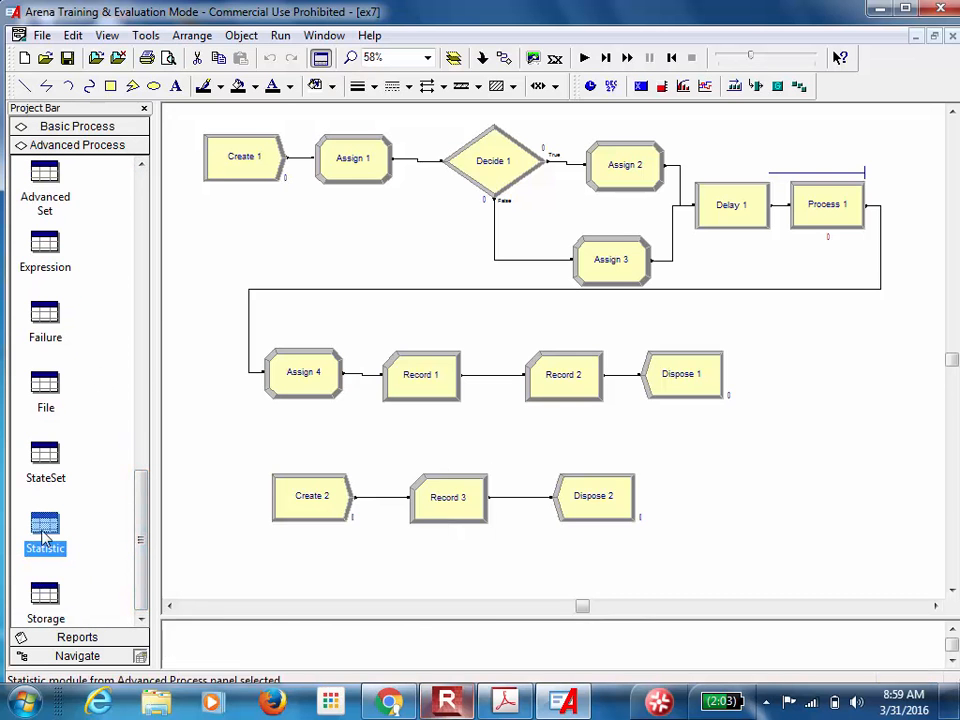
pyautogui.moveTo(330, 617); pyautogui.dragTo(358, 388)
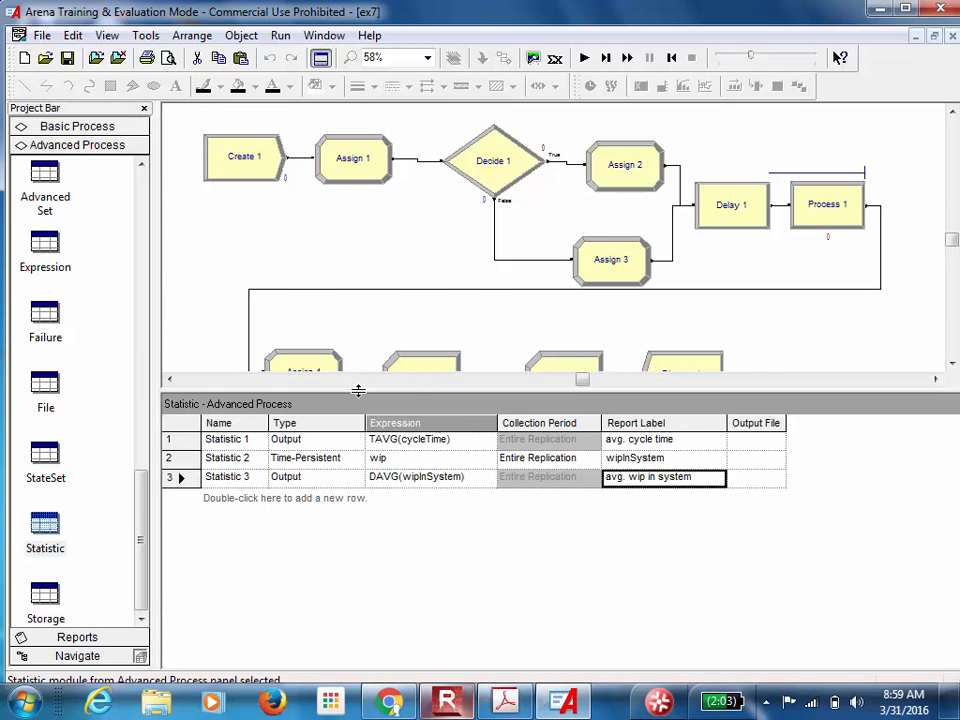
pyautogui.doubleClick(267, 500)
pyautogui.click(335, 496)
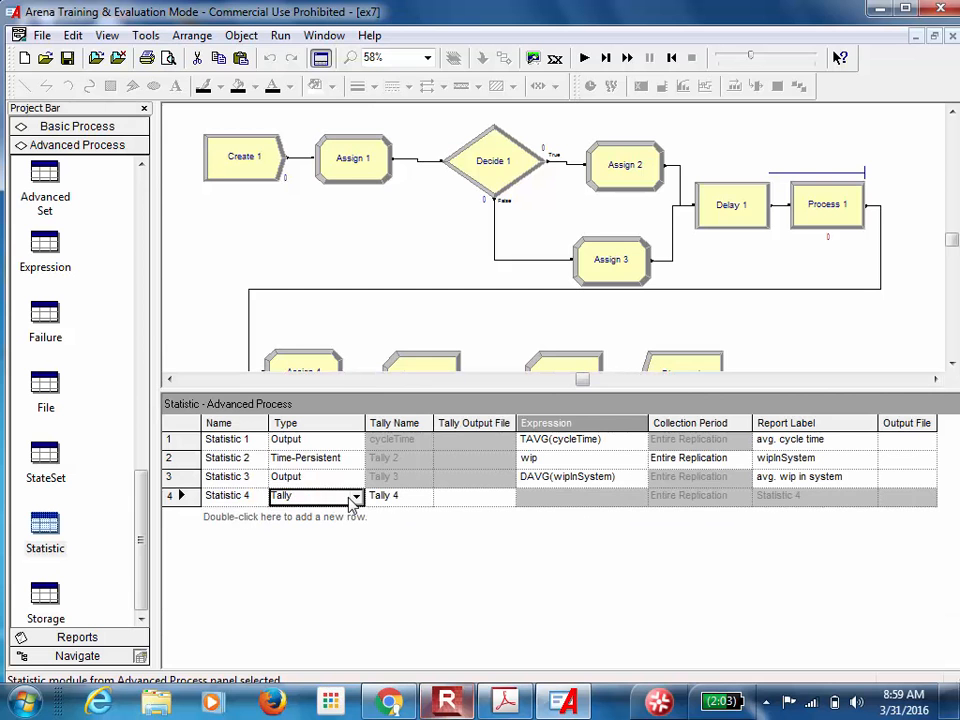
pyautogui.click(355, 497)
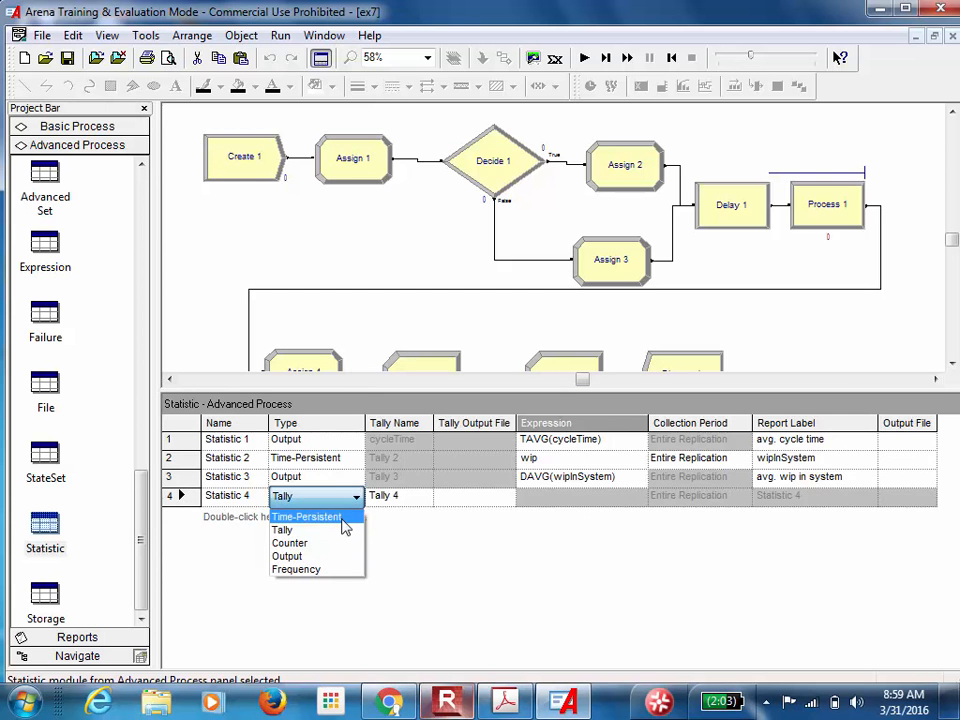
pyautogui.click(342, 518)
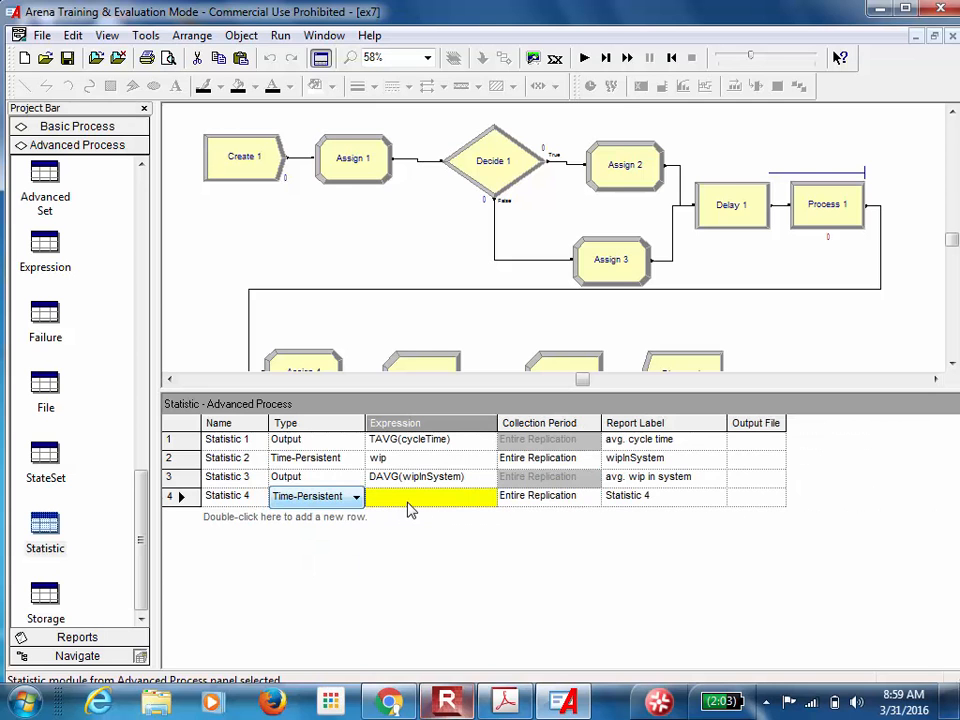
pyautogui.rightClick(408, 502)
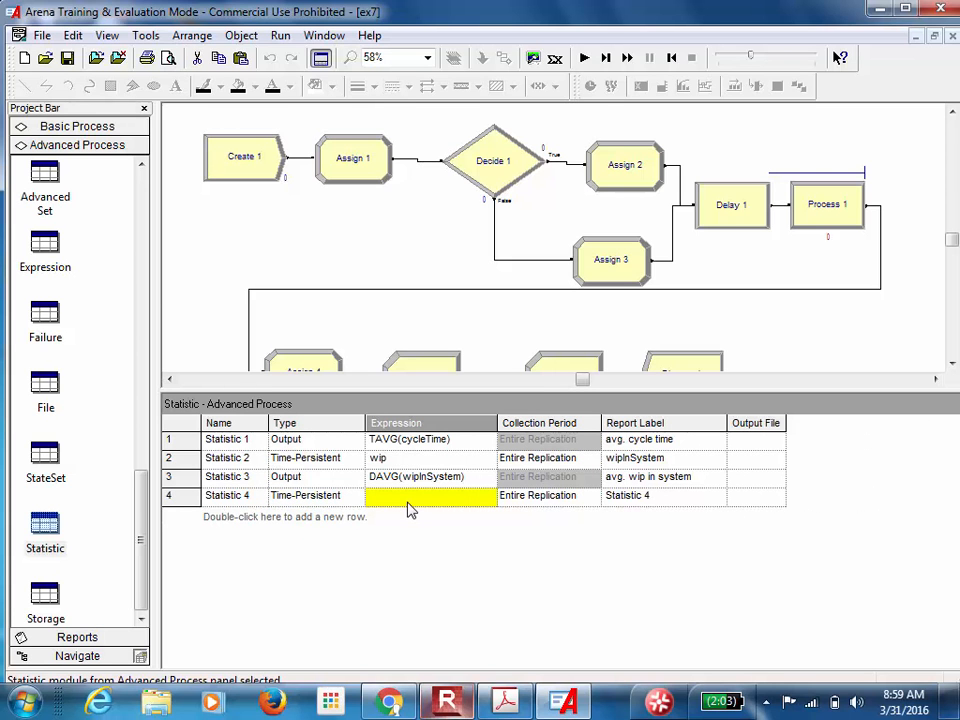
pyautogui.click(407, 503)
pyautogui.write('wi')
pyautogui.press('BackSpace')
pyautogui.press('BackSpace')
pyautogui.click(502, 340)
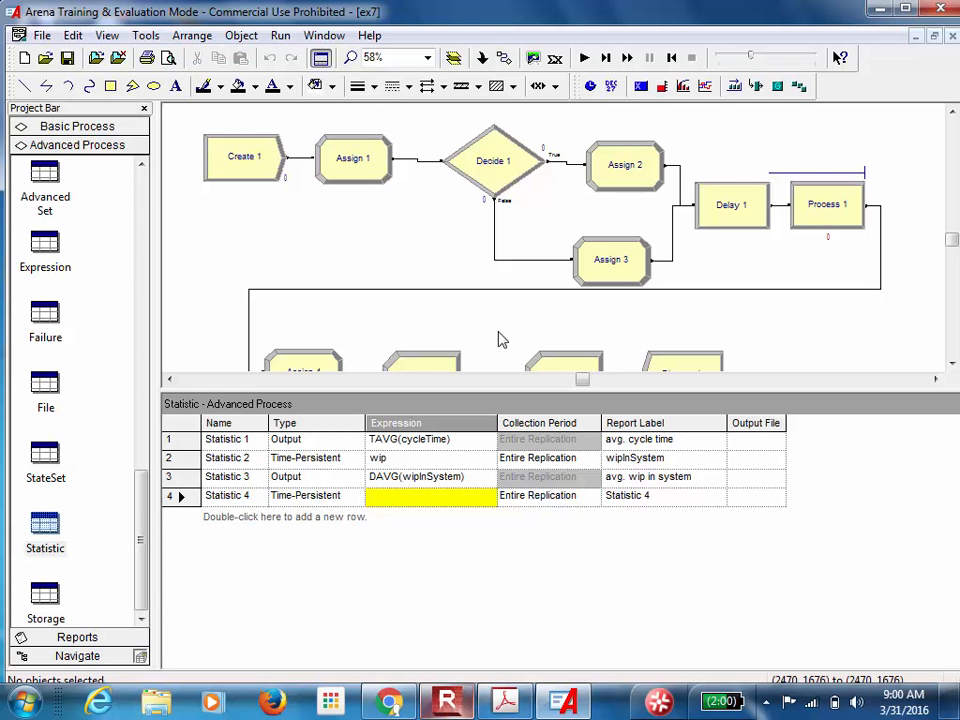
pyautogui.click(193, 496)
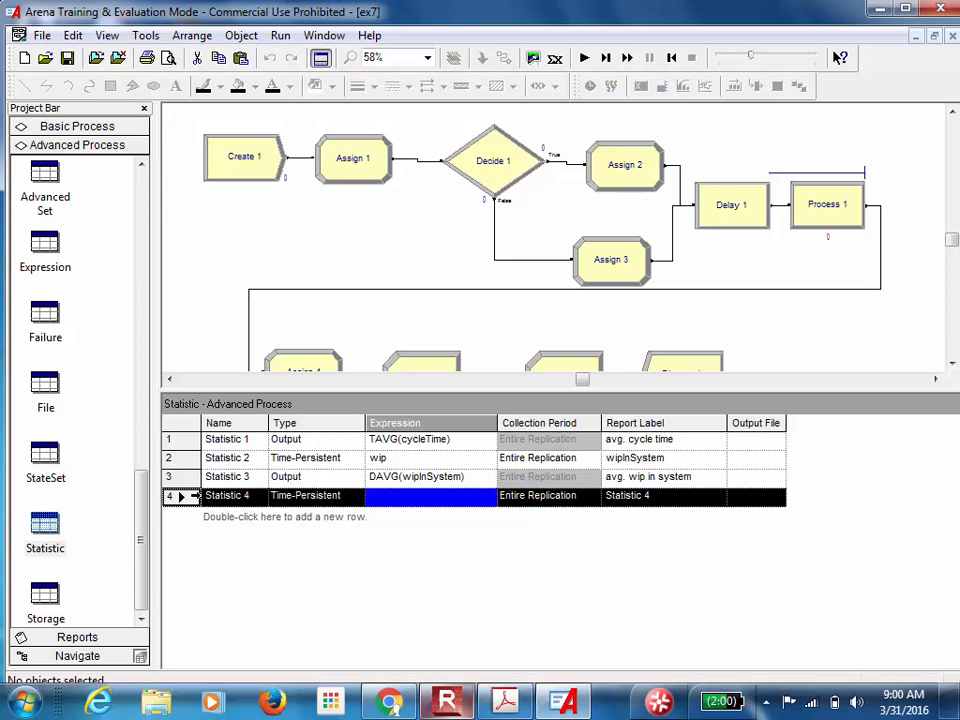
pyautogui.rightClick(193, 496)
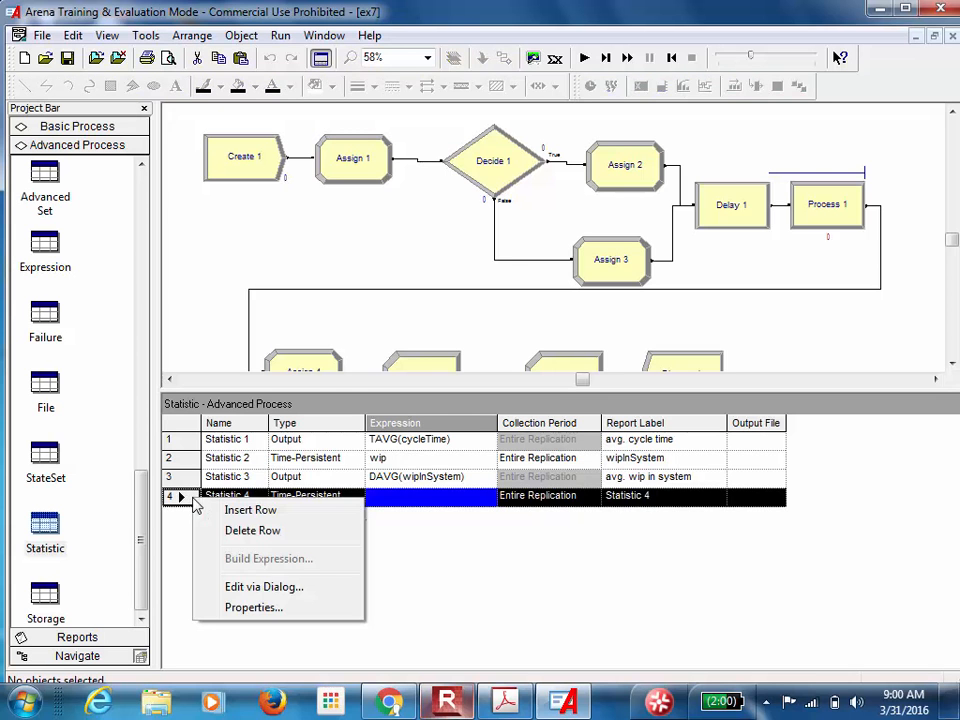
pyautogui.click(252, 531)
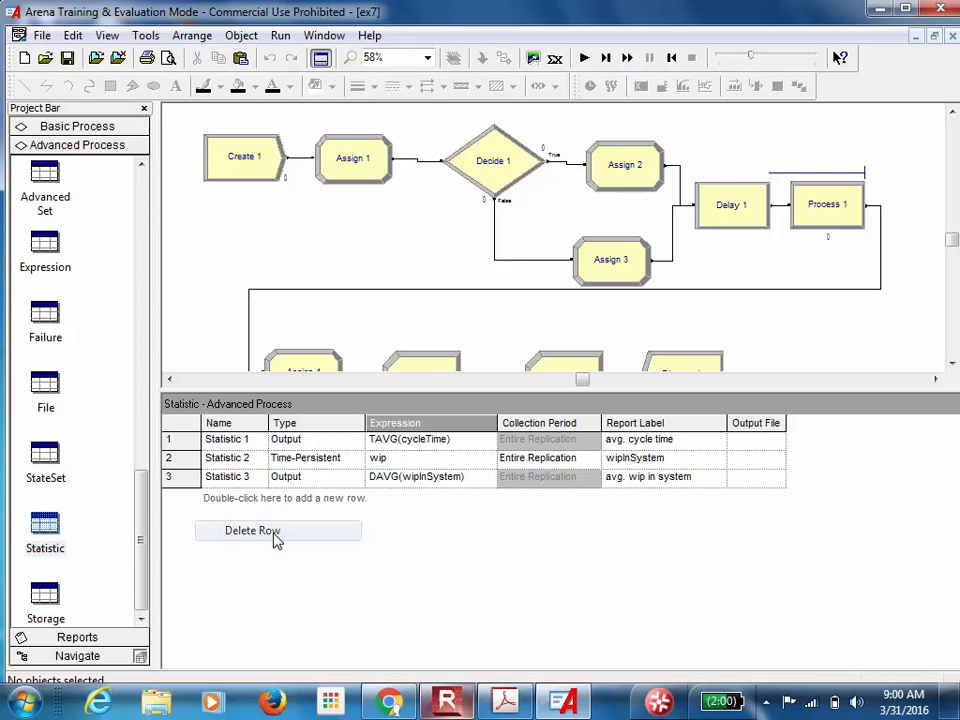
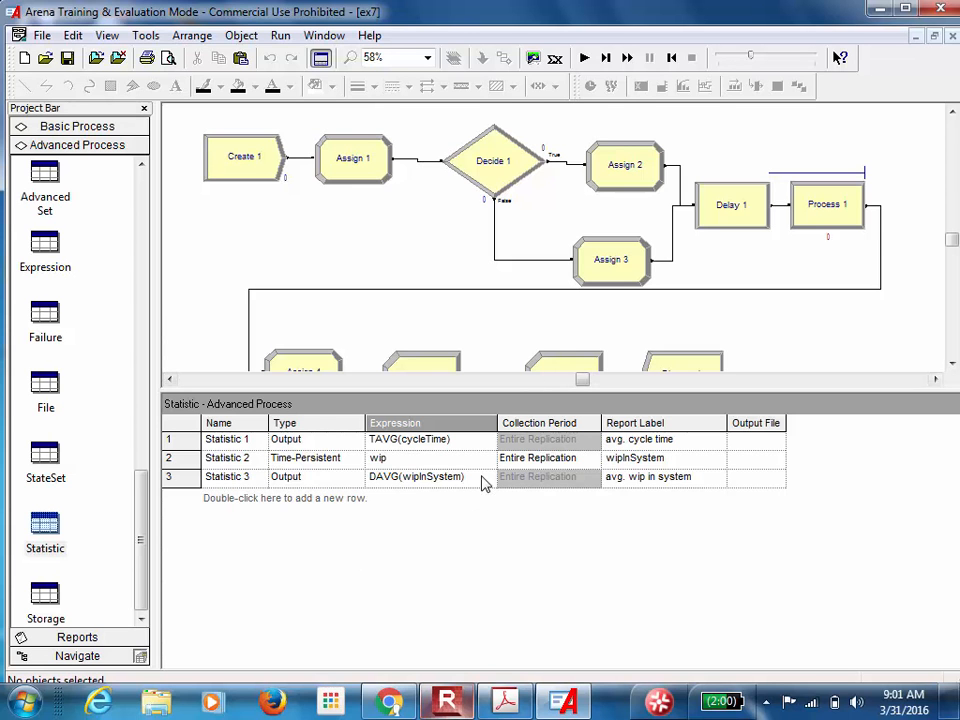
# Add a new Statistic row of type Output with the expression TAVG(wipInSystem6pm)
pyautogui.doubleClick(362, 508)
pyautogui.click(356, 496)
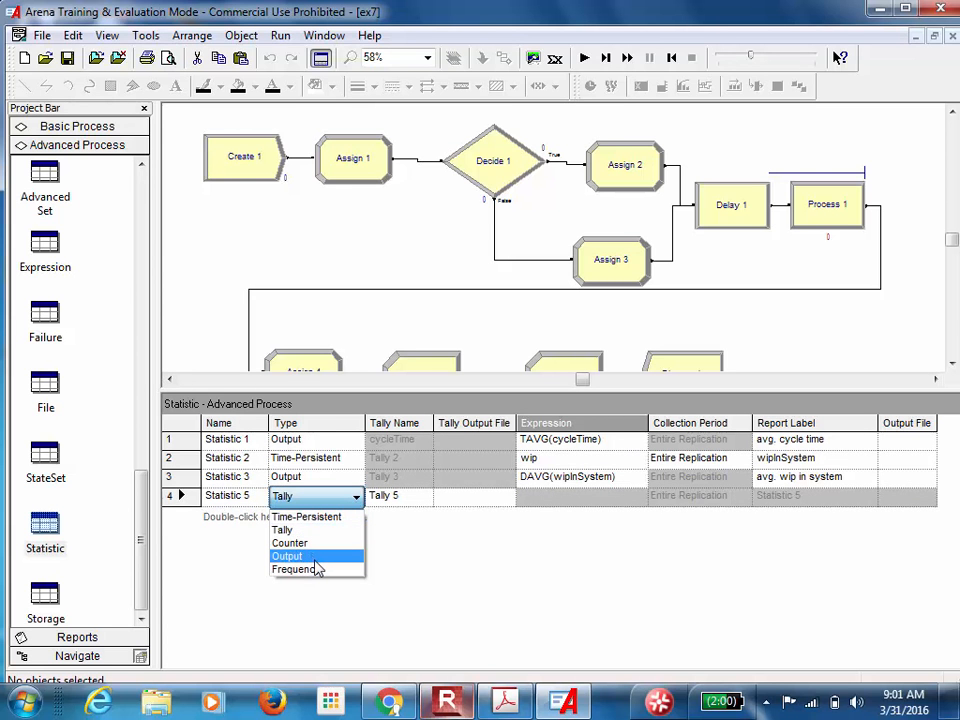
pyautogui.click(338, 531)
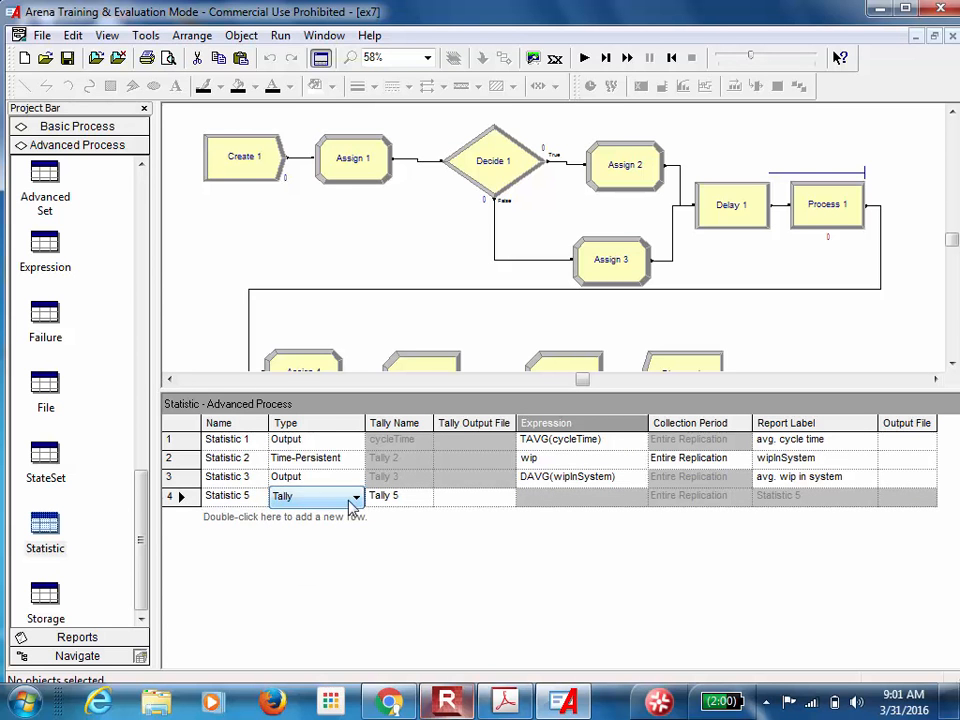
pyautogui.click(354, 499)
pyautogui.click(339, 557)
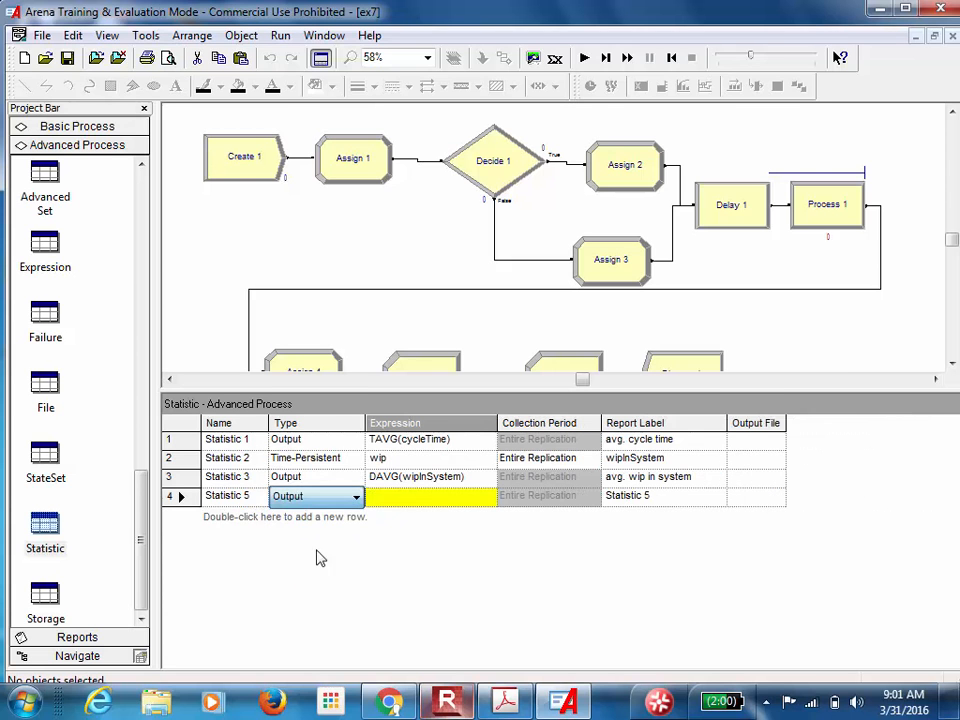
pyautogui.click(388, 500)
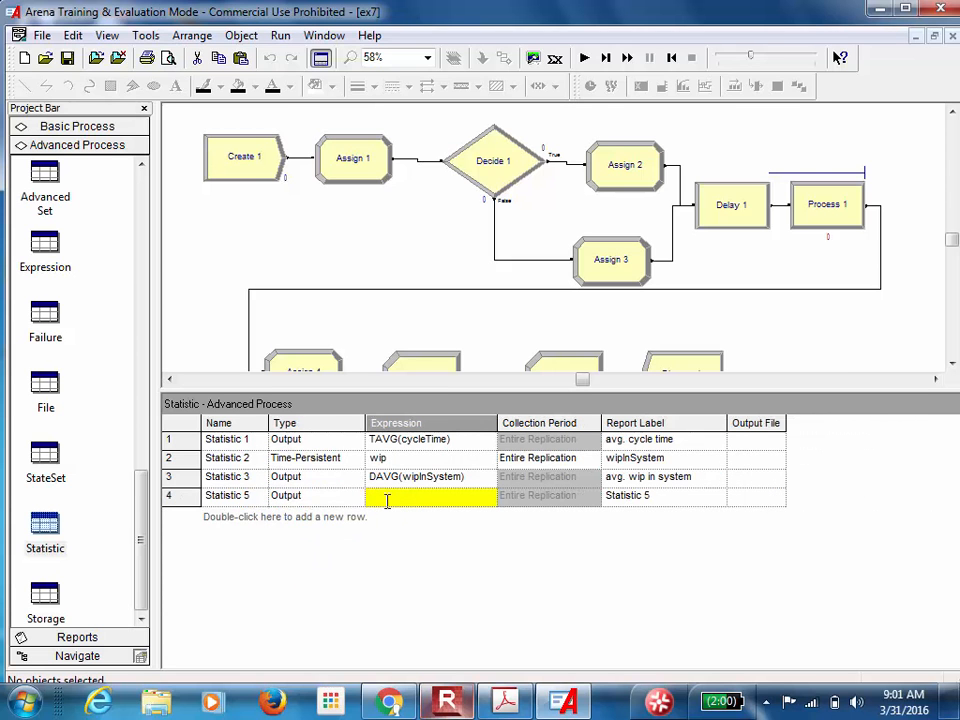
pyautogui.write('TAVG(wipInSystem')
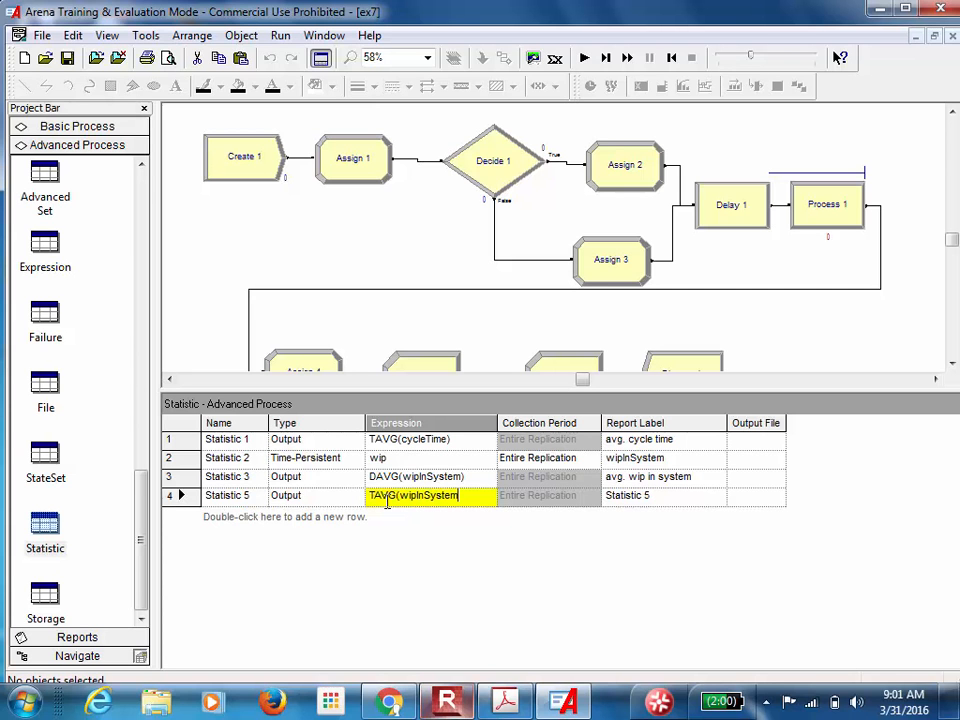
pyautogui.write('6pm)')
# Set the report label of the TAVG(wipInSystem6pm) statistic to "avg. wip in system 6pm"
pyautogui.click(631, 500)
pyautogui.click(631, 500)
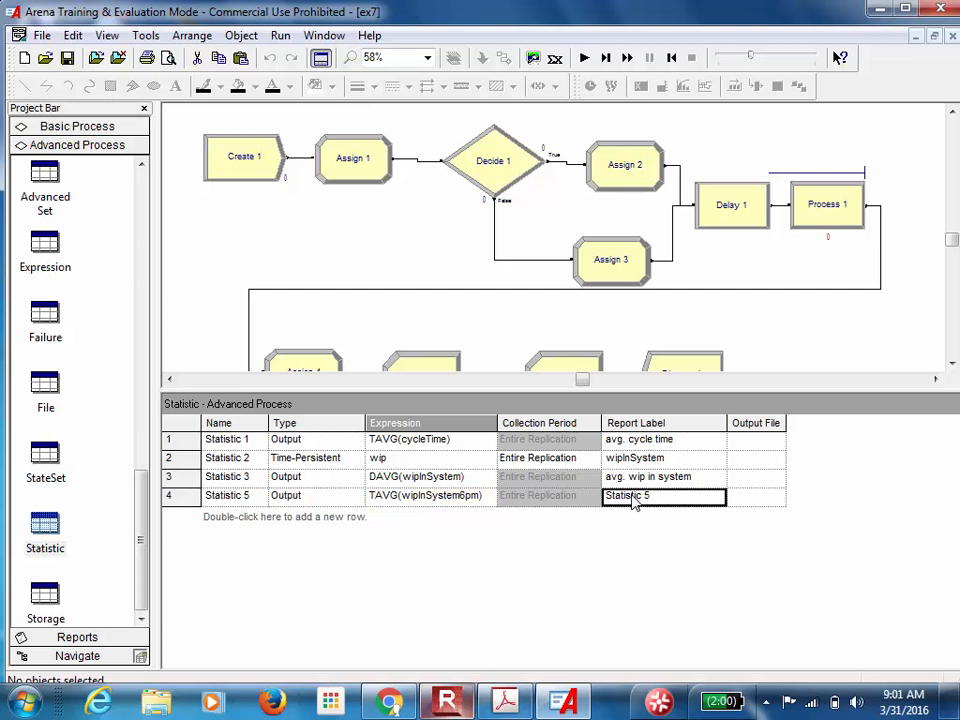
pyautogui.doubleClick(632, 497)
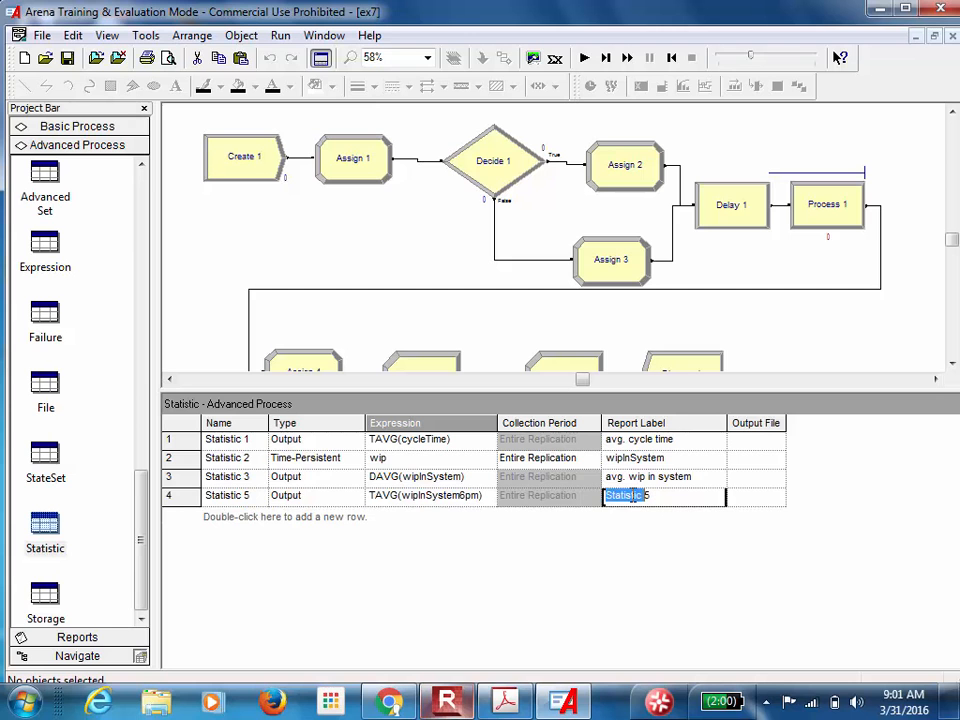
pyautogui.press('Delete')
pyautogui.press('Delete')
pyautogui.write('avg')
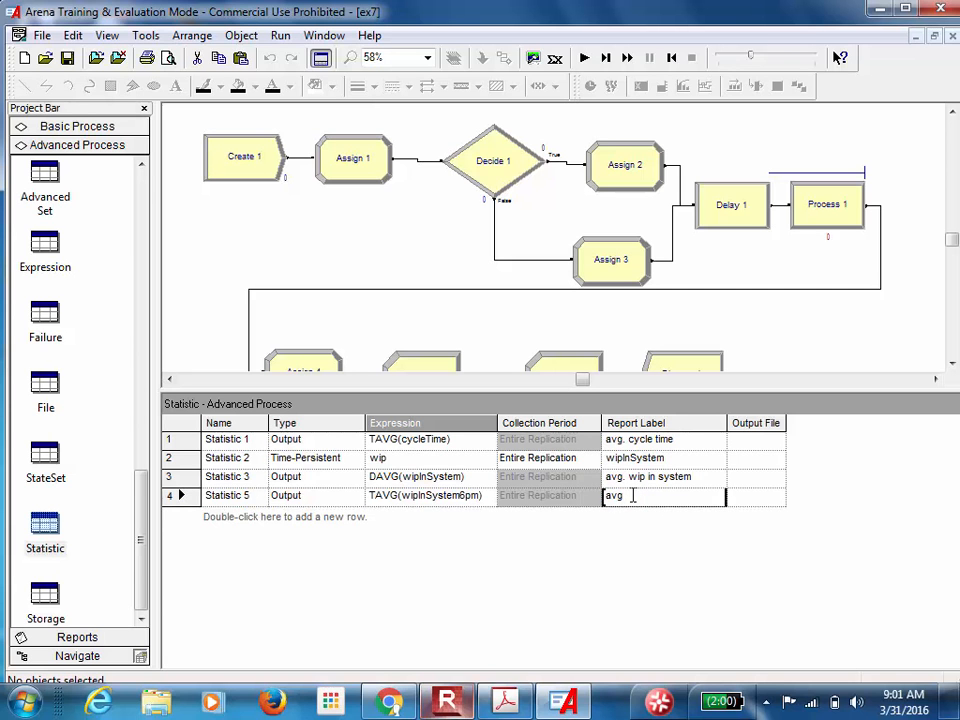
pyautogui.write('. wip in system 6pm')
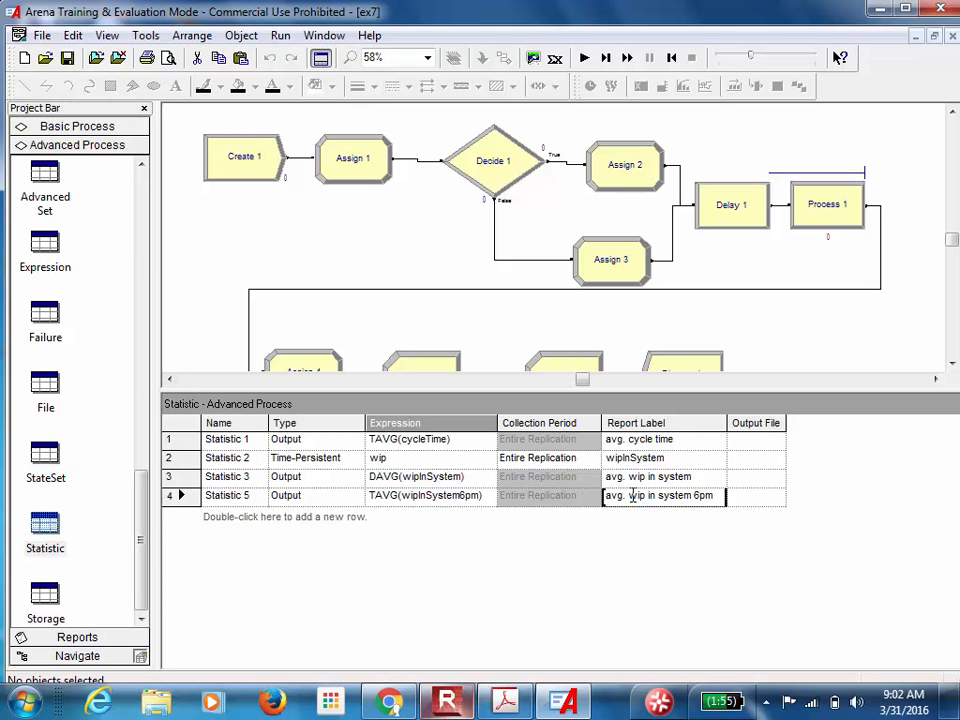
# Enlarge the flowchart area and check the settings of the Record 2 and Record 3 modules without changing them
pyautogui.moveTo(556, 388); pyautogui.dragTo(549, 452)
pyautogui.doubleClick(582, 370)
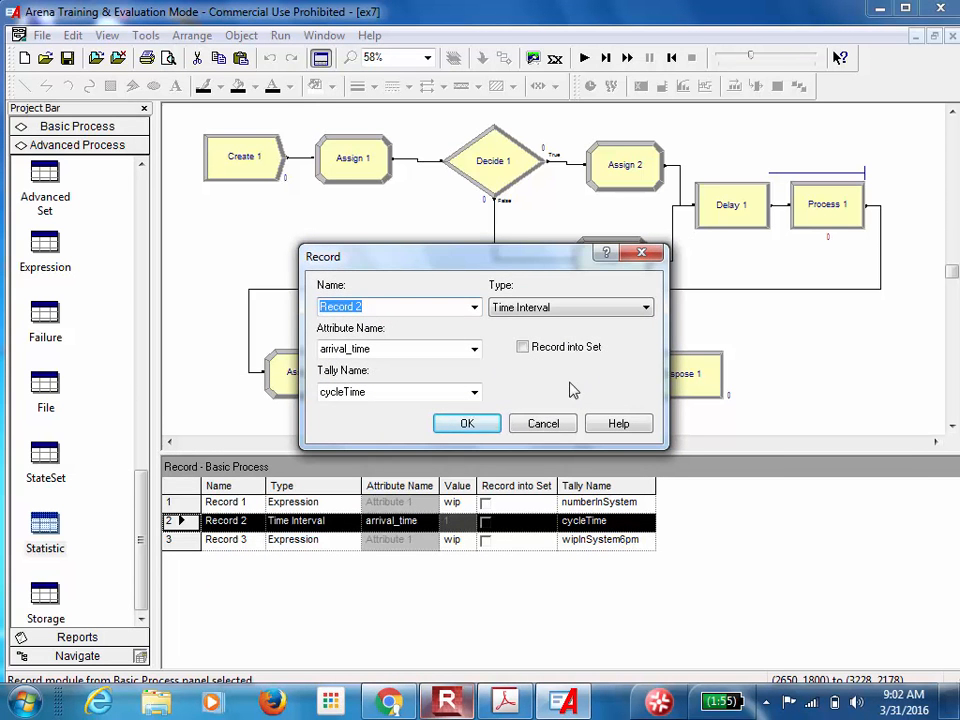
pyautogui.click(542, 424)
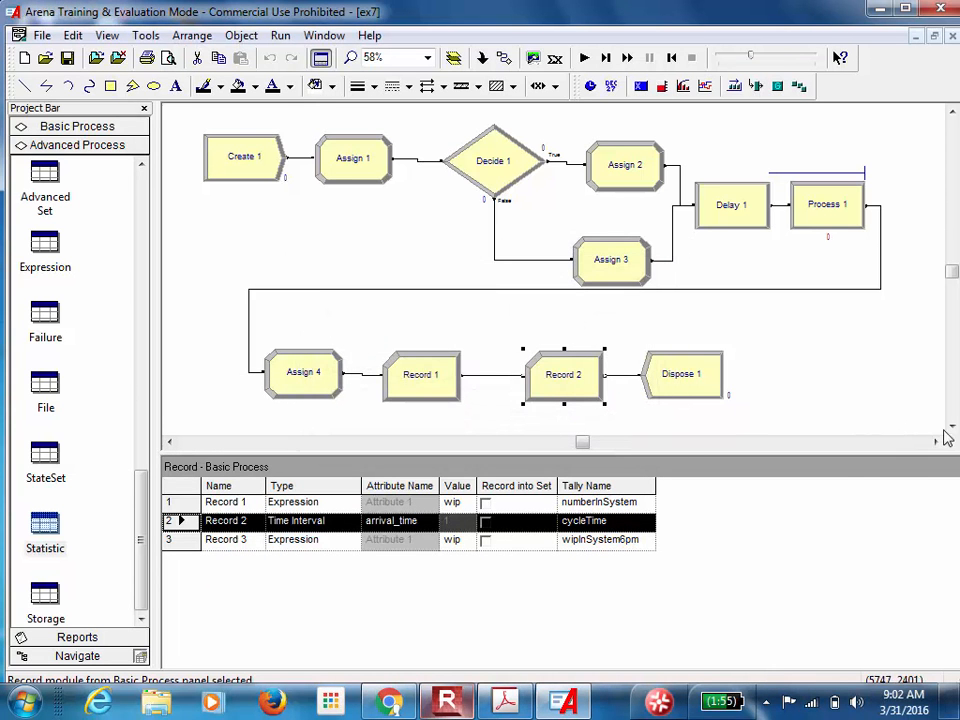
pyautogui.scroll(-3, 945, 437)
pyautogui.click(449, 386)
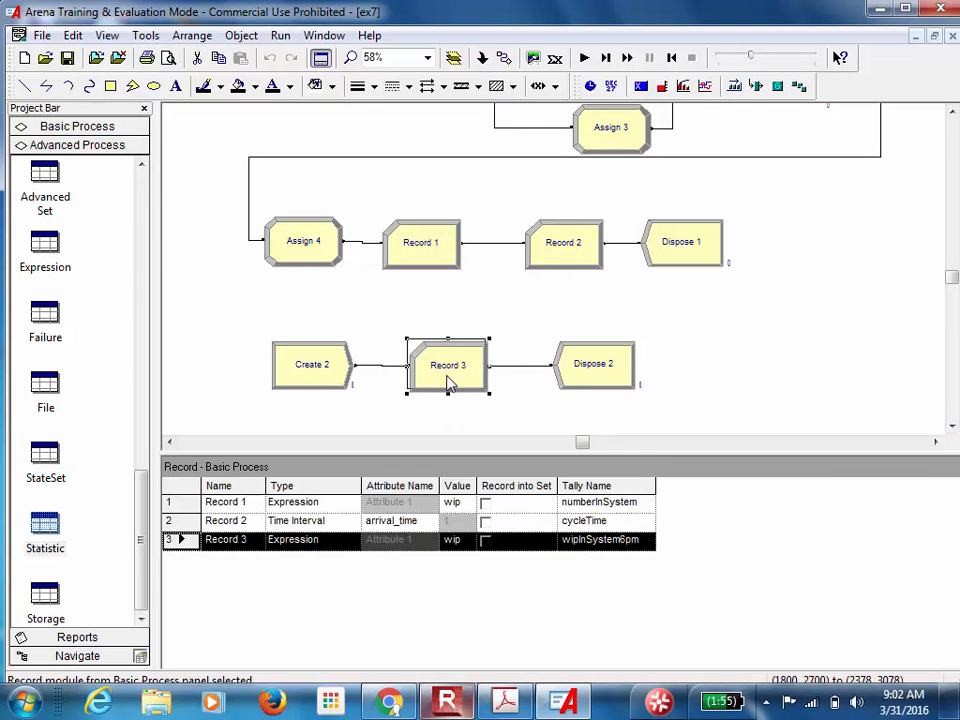
pyautogui.doubleClick(448, 381)
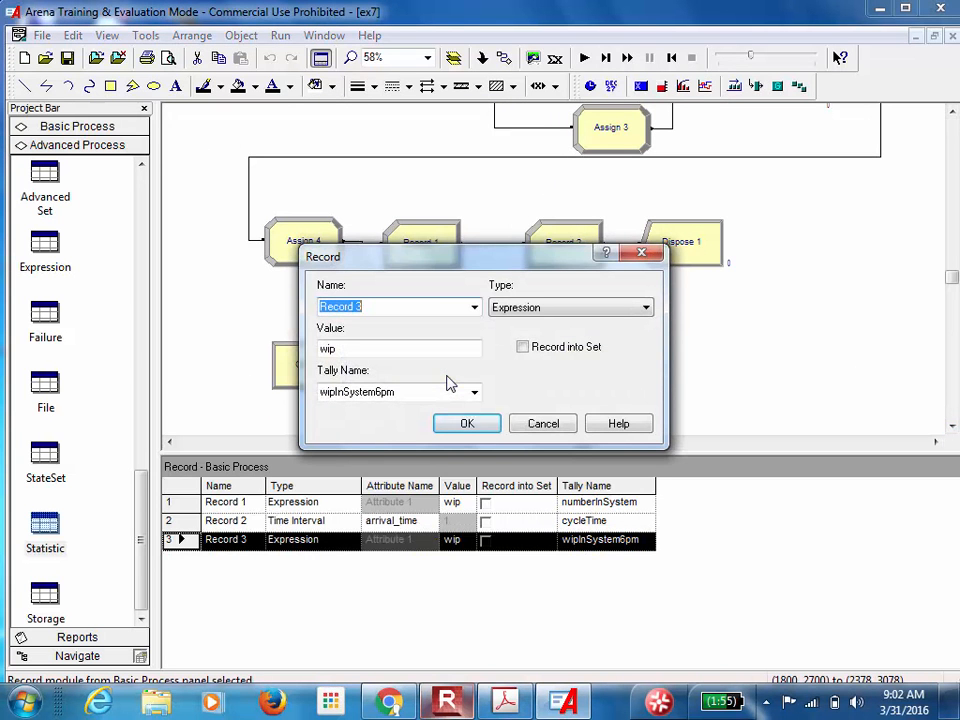
pyautogui.click(464, 424)
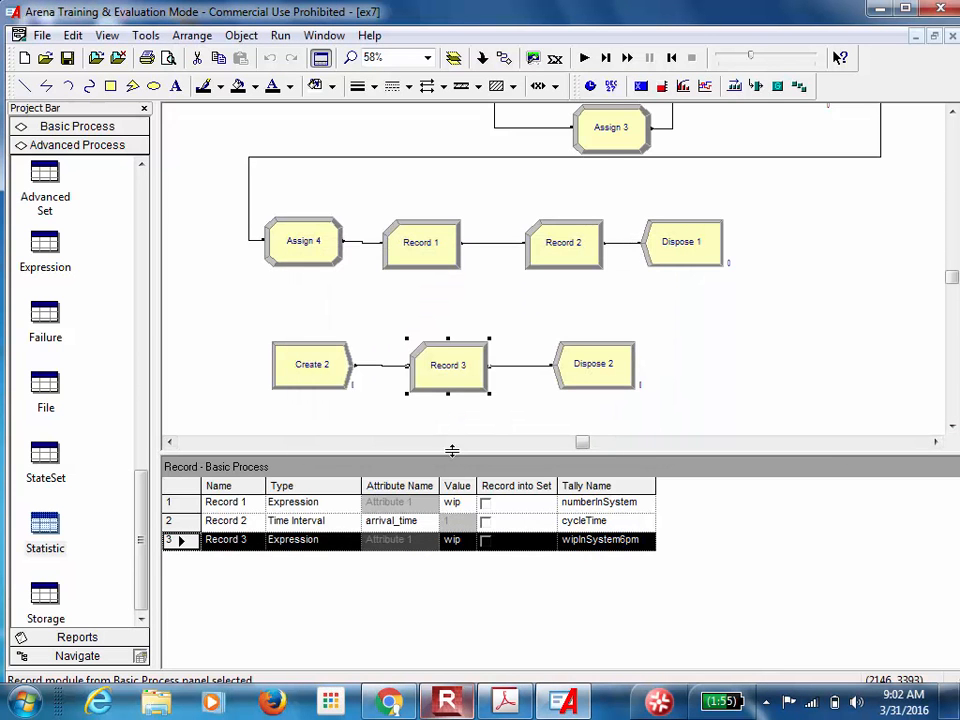
# Run the simulation, review the output summary over all replications in the results report, and end the run
pyautogui.click(584, 58)
pyautogui.click(458, 396)
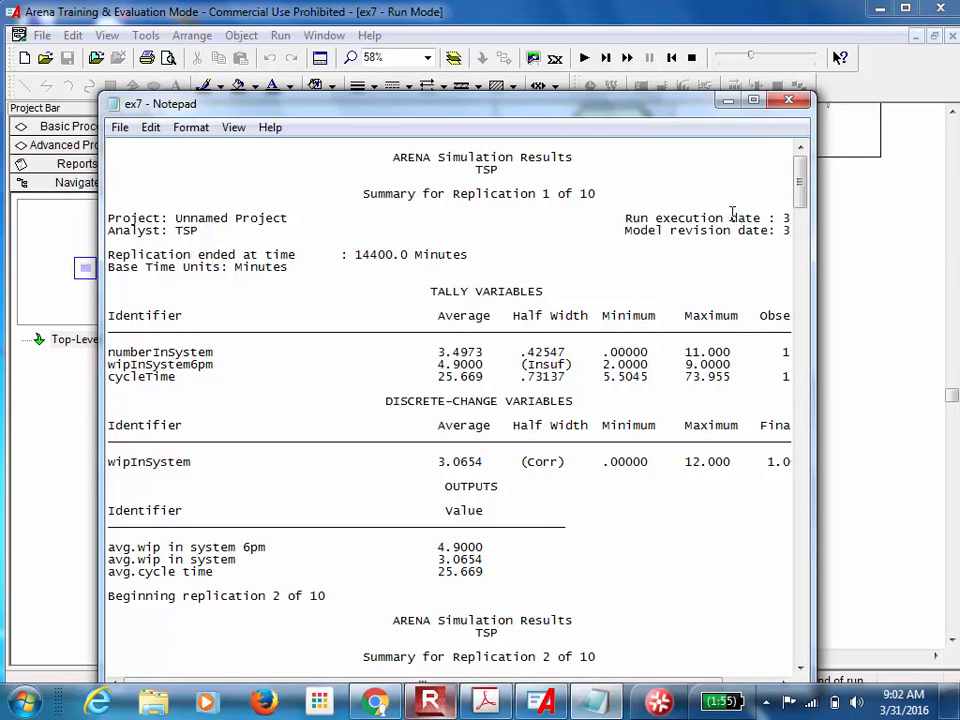
pyautogui.moveTo(803, 194); pyautogui.dragTo(792, 650)
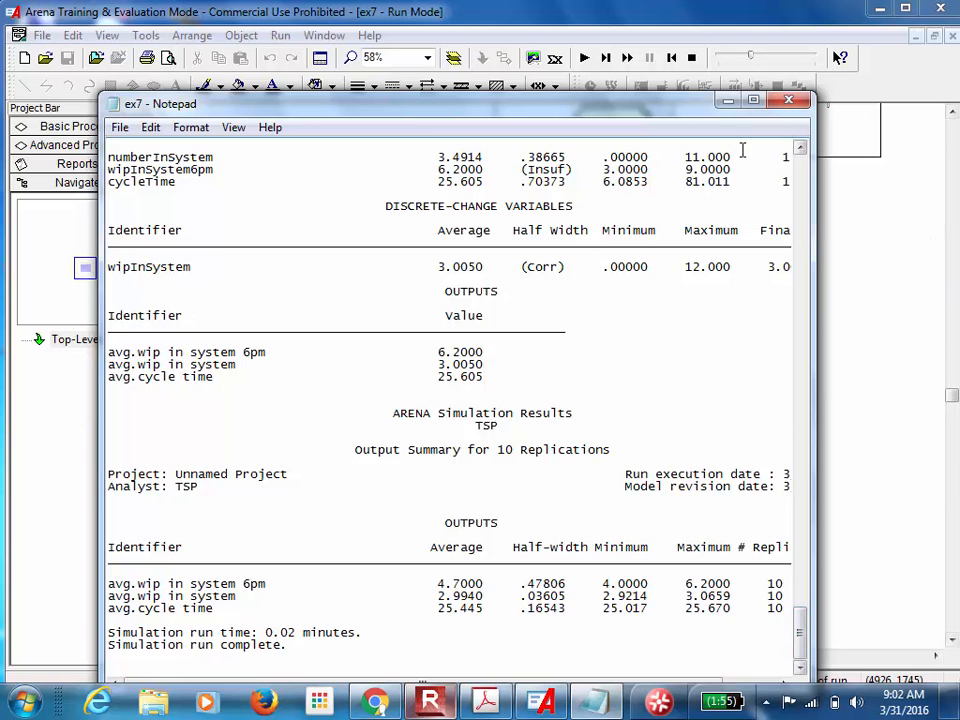
pyautogui.click(728, 101)
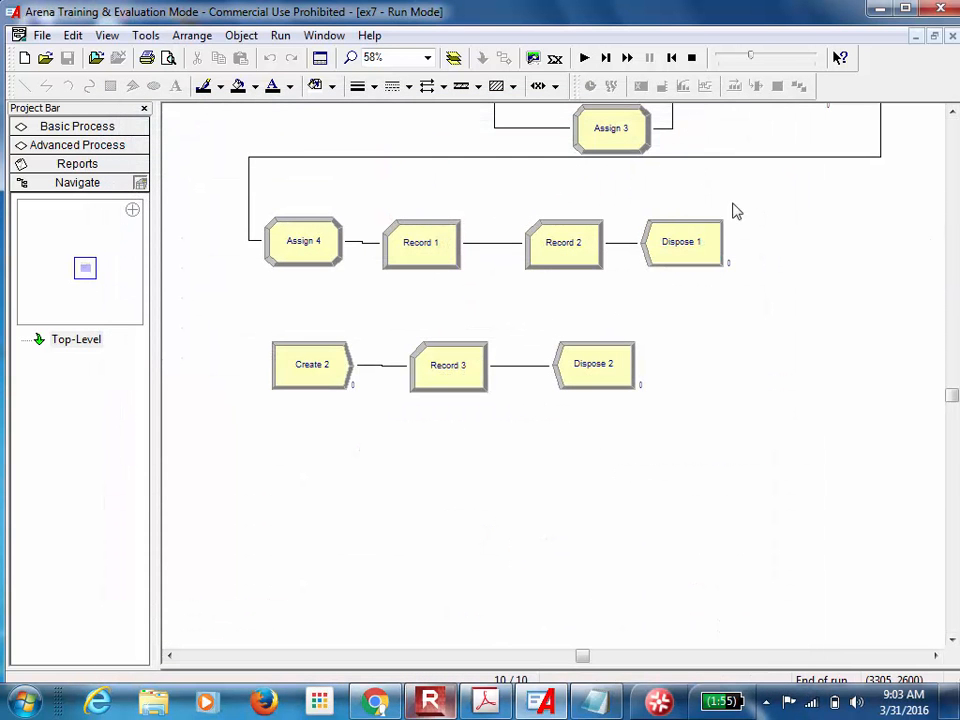
pyautogui.click(691, 57)
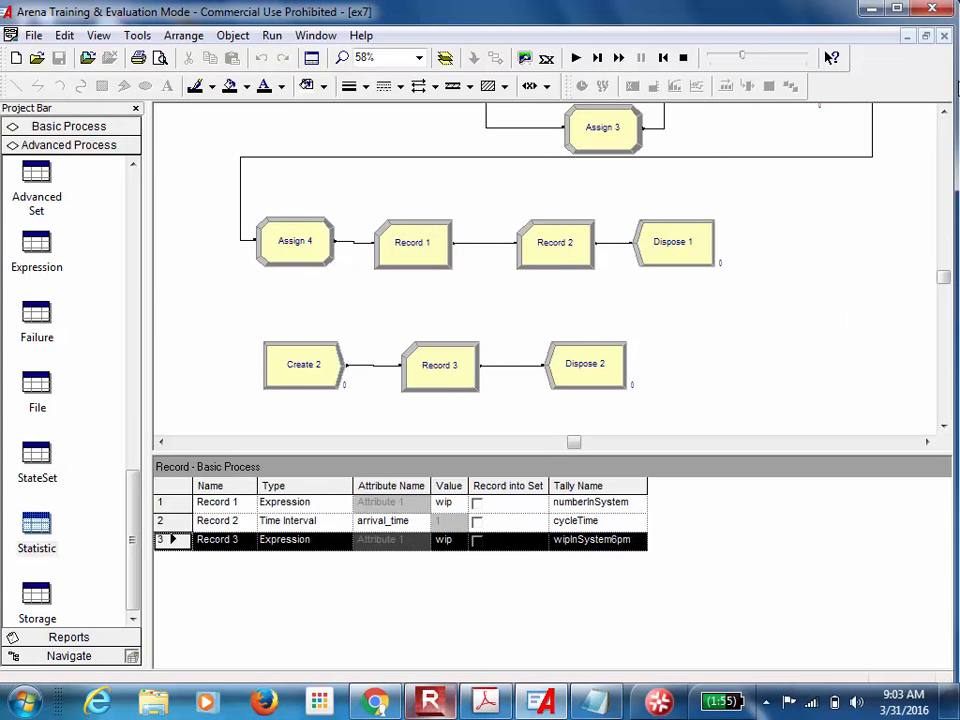
# Examine the arrival rate graph of arrival_schedule and compare it with the 24 hour store problem slide in Adobe Acrobat
pyautogui.click(943, 112)
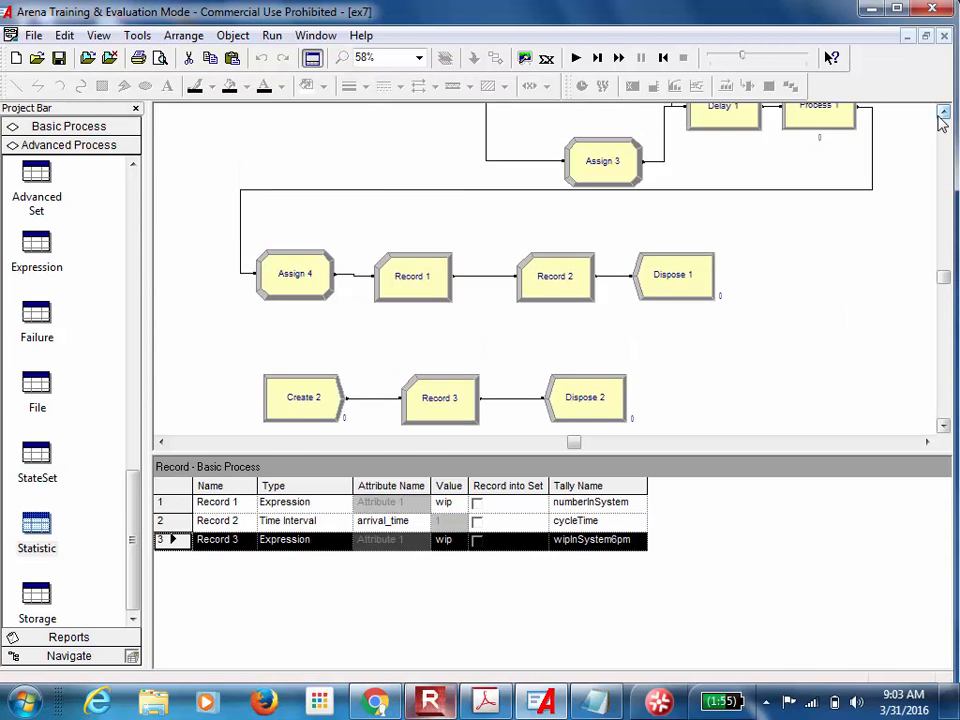
pyautogui.click(941, 119)
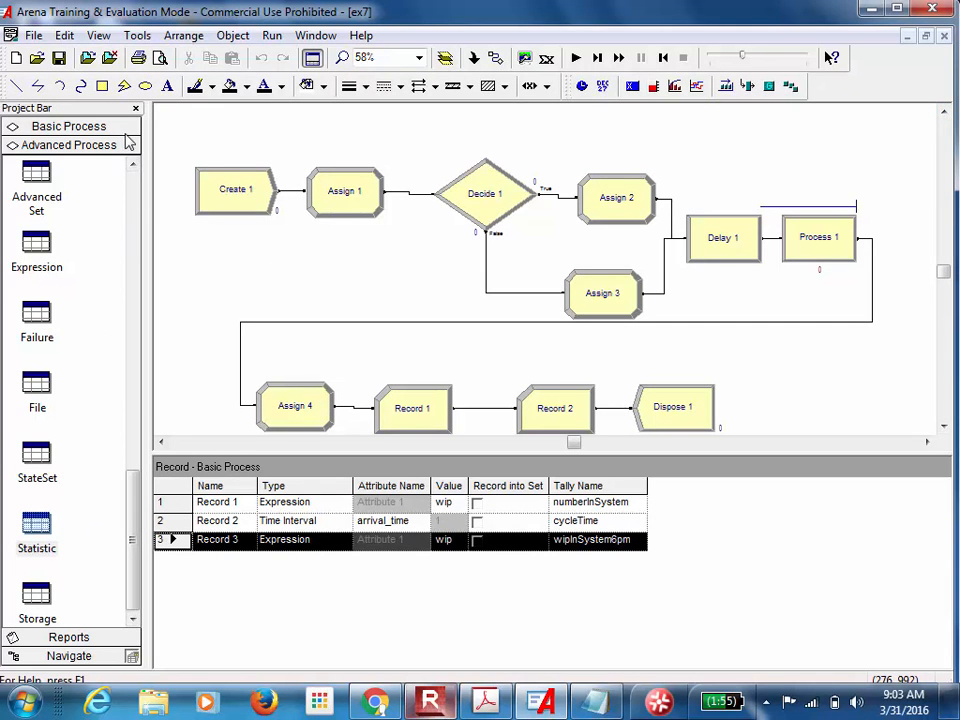
pyautogui.click(127, 135)
pyautogui.click(45, 512)
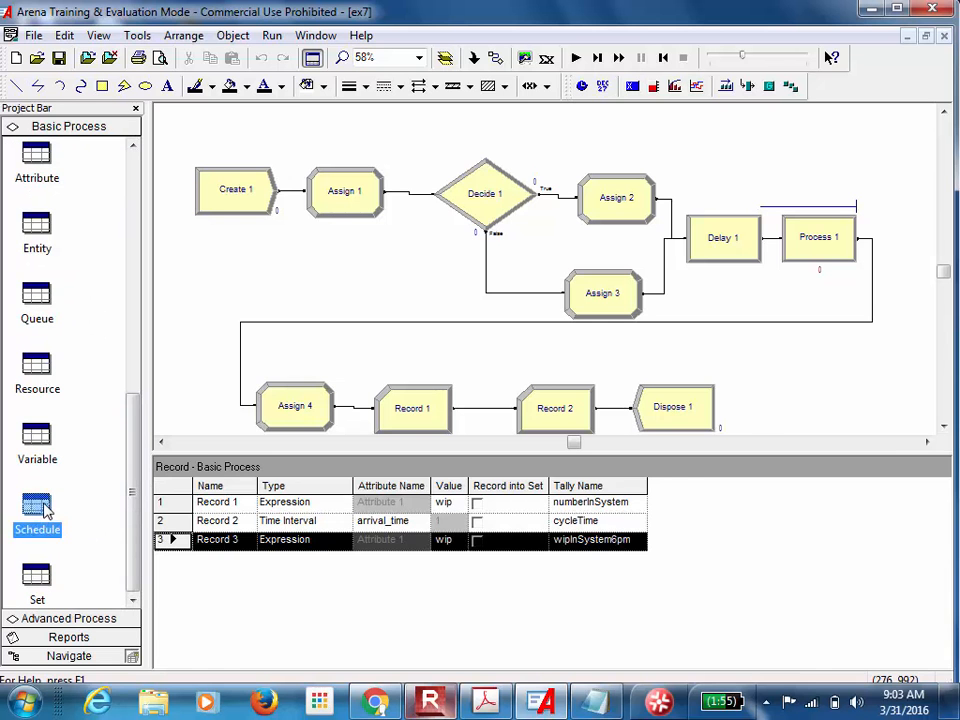
pyautogui.click(677, 508)
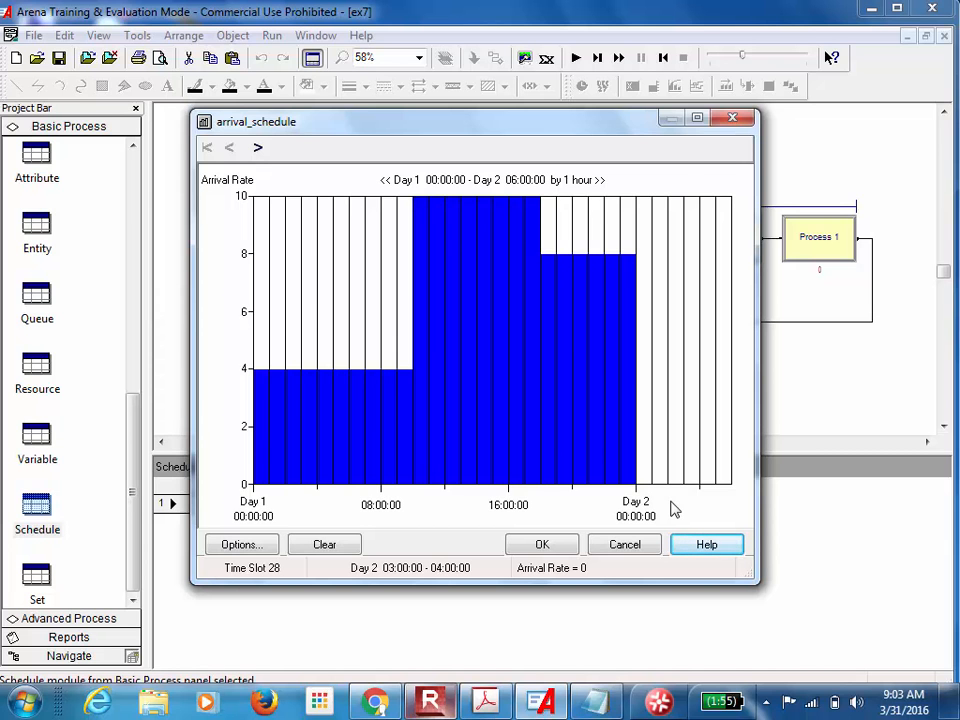
pyautogui.click(731, 120)
pyautogui.click(490, 400)
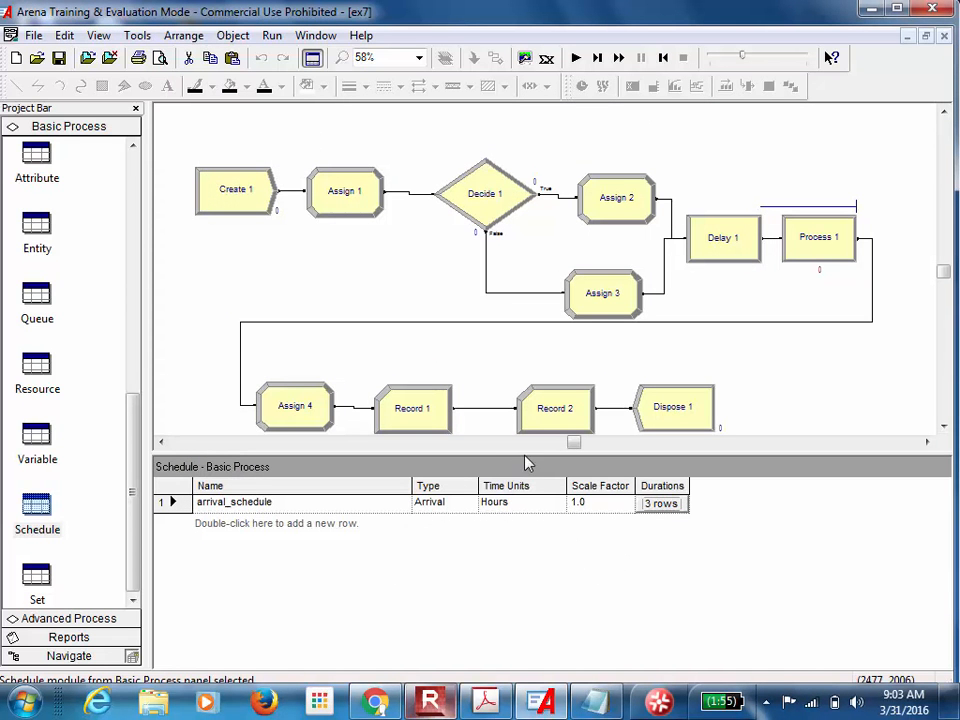
pyautogui.click(483, 704)
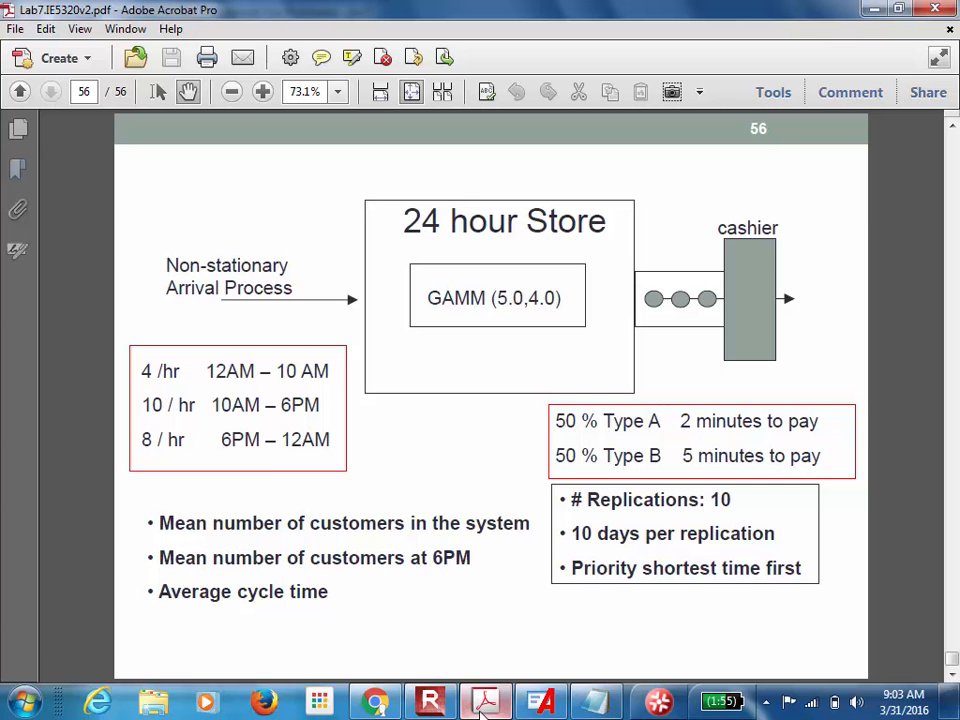
pyautogui.click(870, 10)
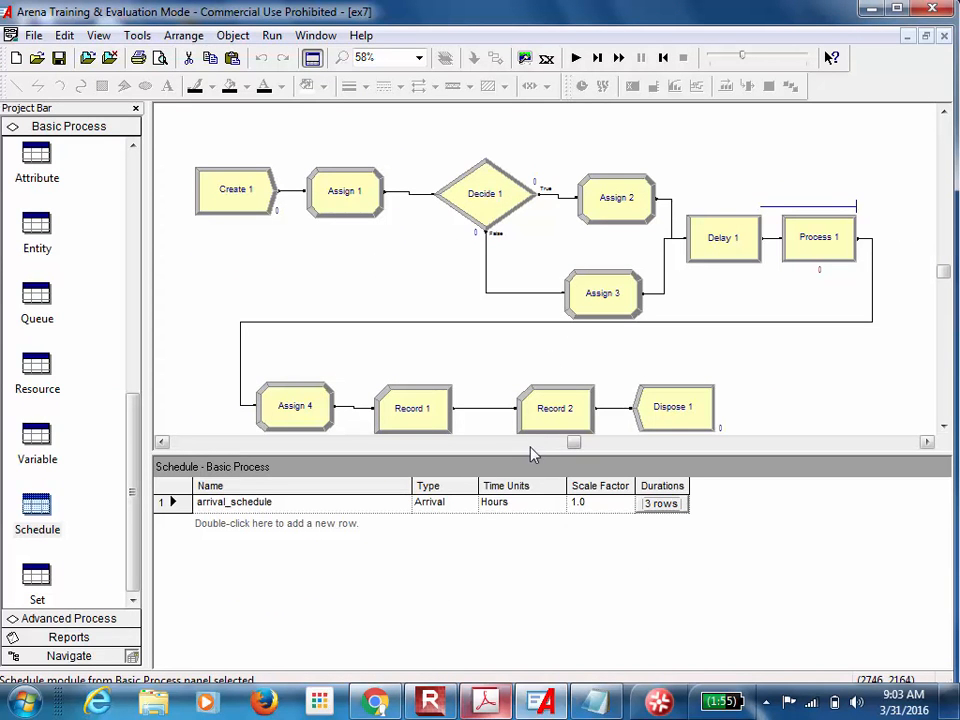
# Enlarge the flowchart area to fit both module chains and turn off Batch Run (No Animation)
pyautogui.moveTo(530, 451); pyautogui.dragTo(537, 591)
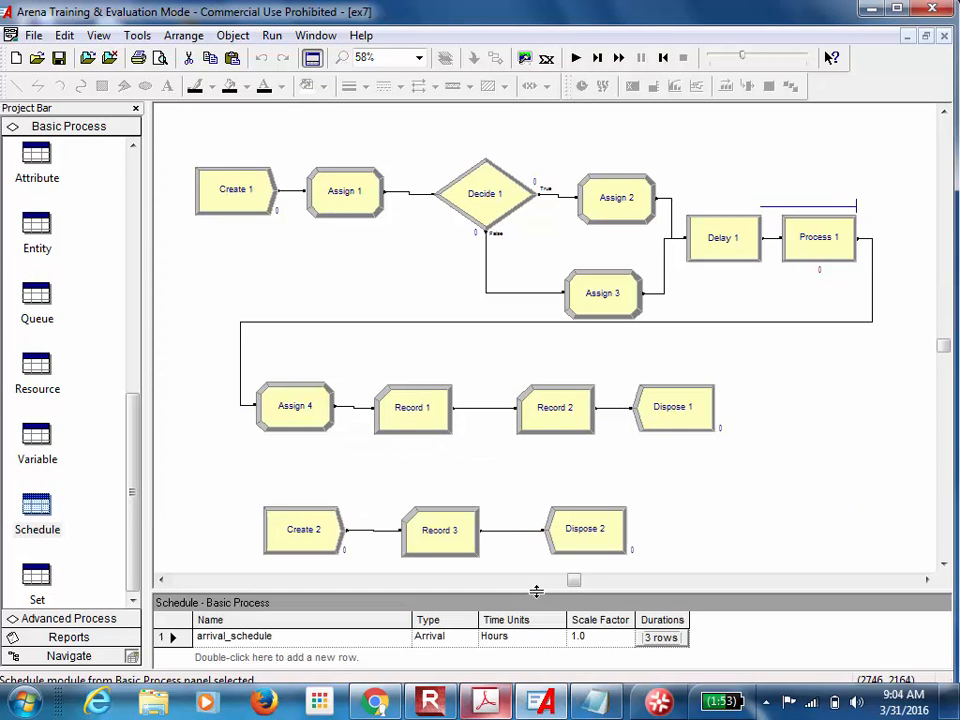
pyautogui.click(270, 34)
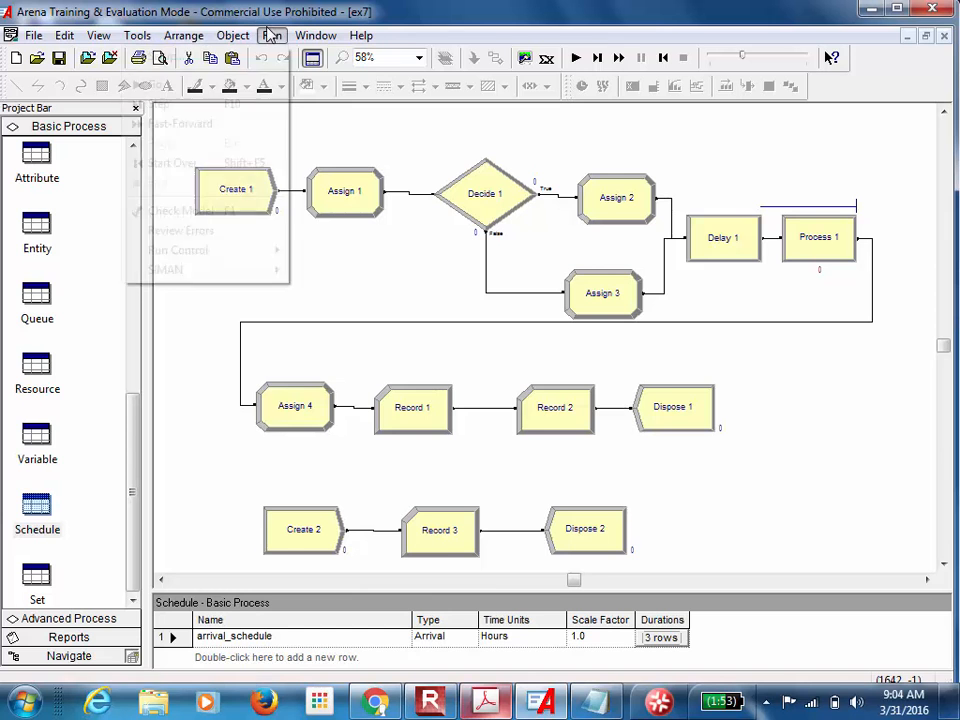
pyautogui.moveTo(205, 262)
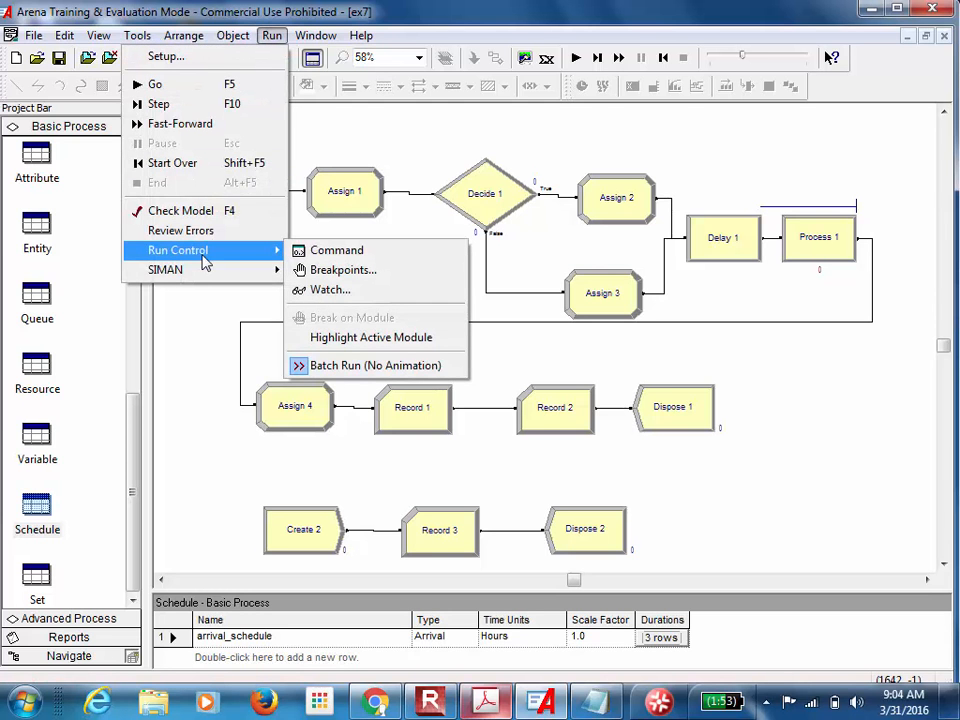
pyautogui.click(337, 367)
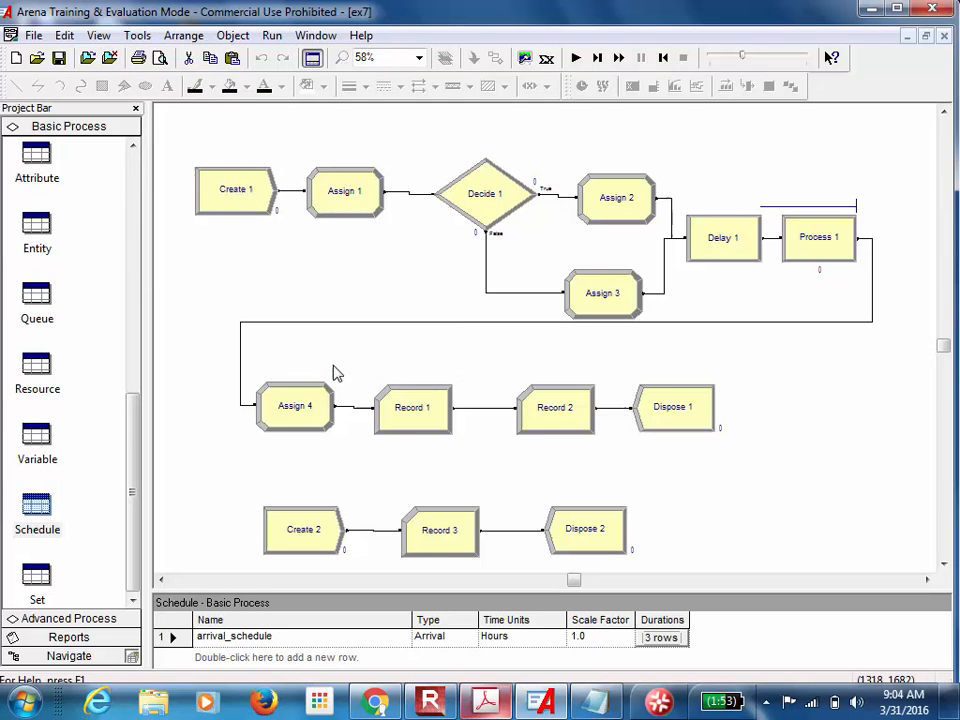
# Add an Entity Picture assignment with Picture.Man to the Assign 2 module
pyautogui.doubleClick(615, 200)
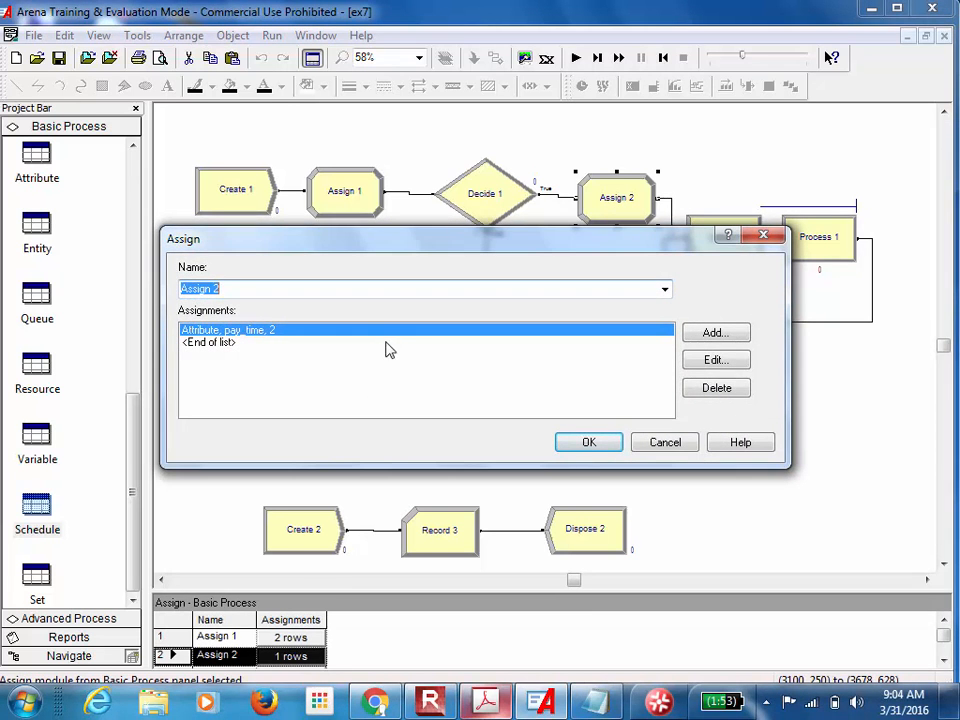
pyautogui.click(690, 338)
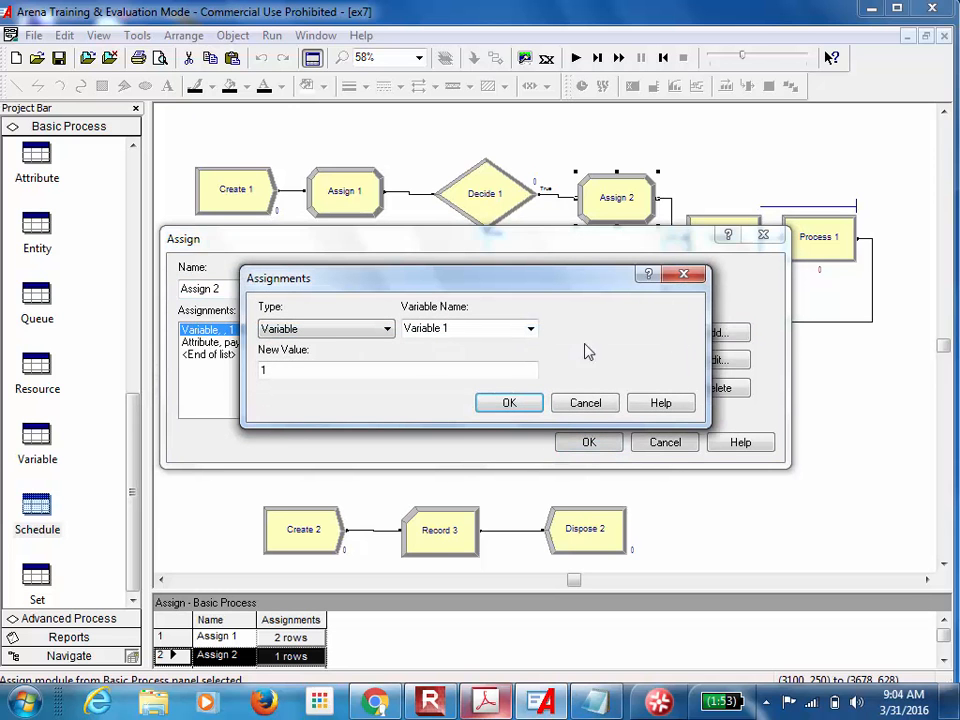
pyautogui.click(387, 329)
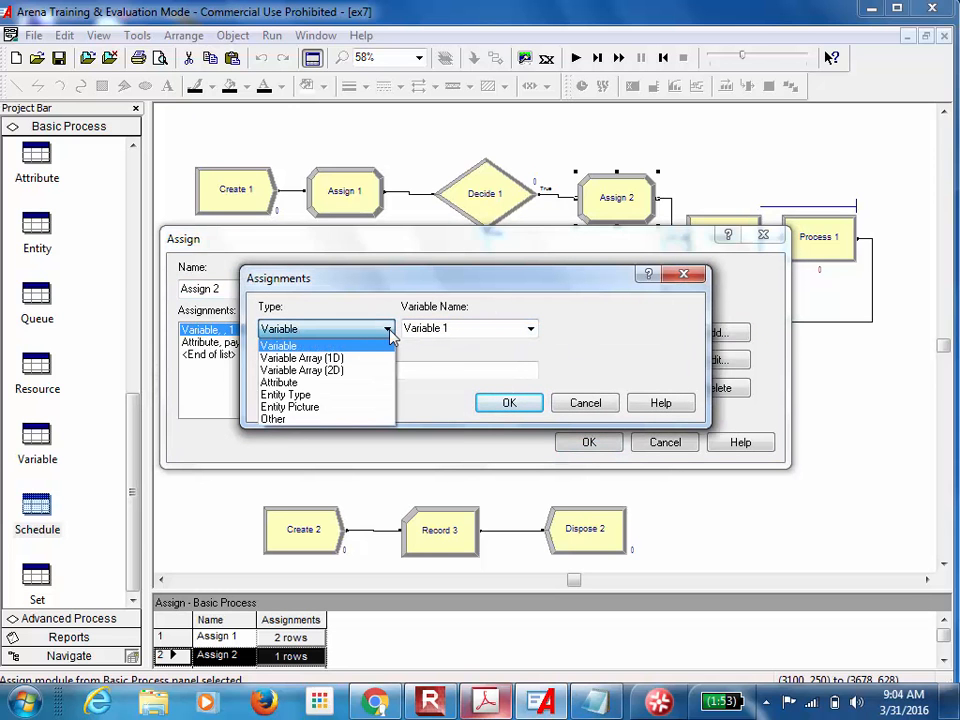
pyautogui.click(354, 407)
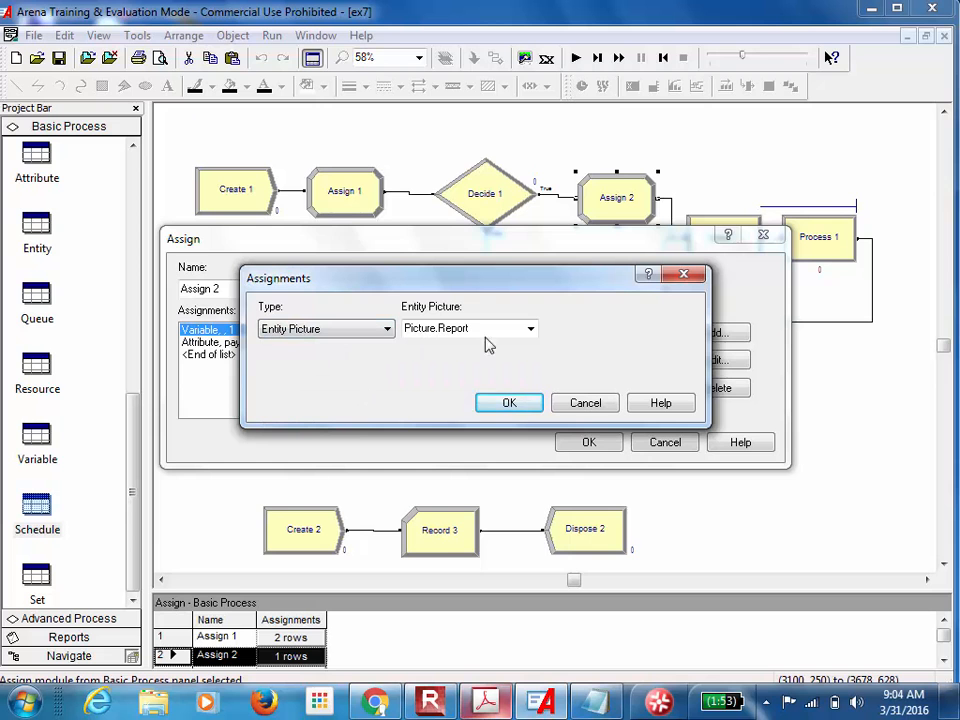
pyautogui.click(529, 332)
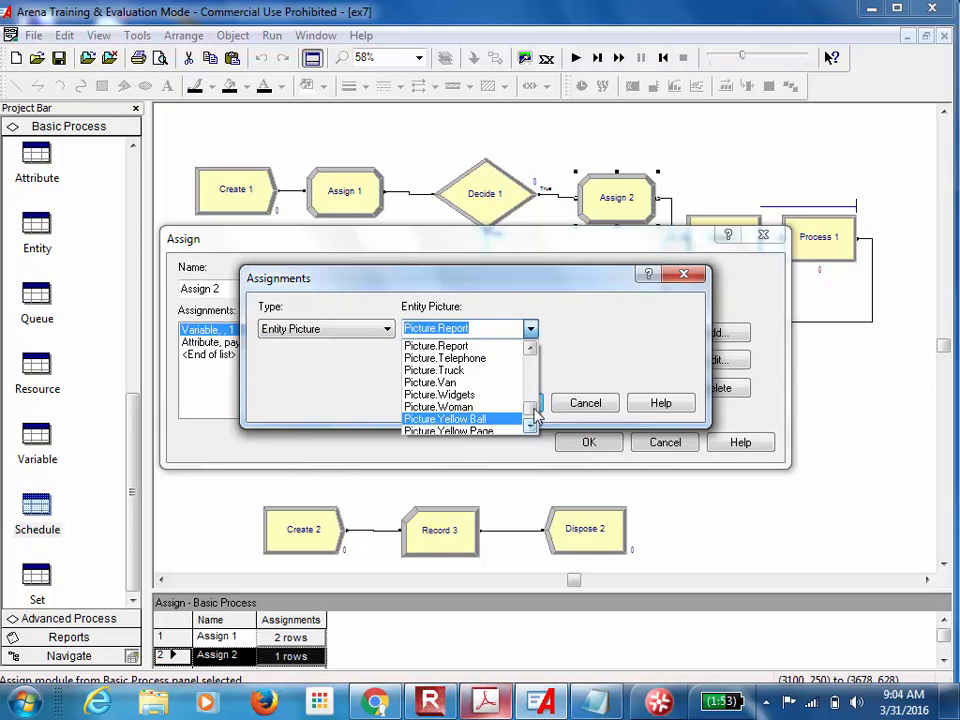
pyautogui.moveTo(533, 413); pyautogui.dragTo(548, 360)
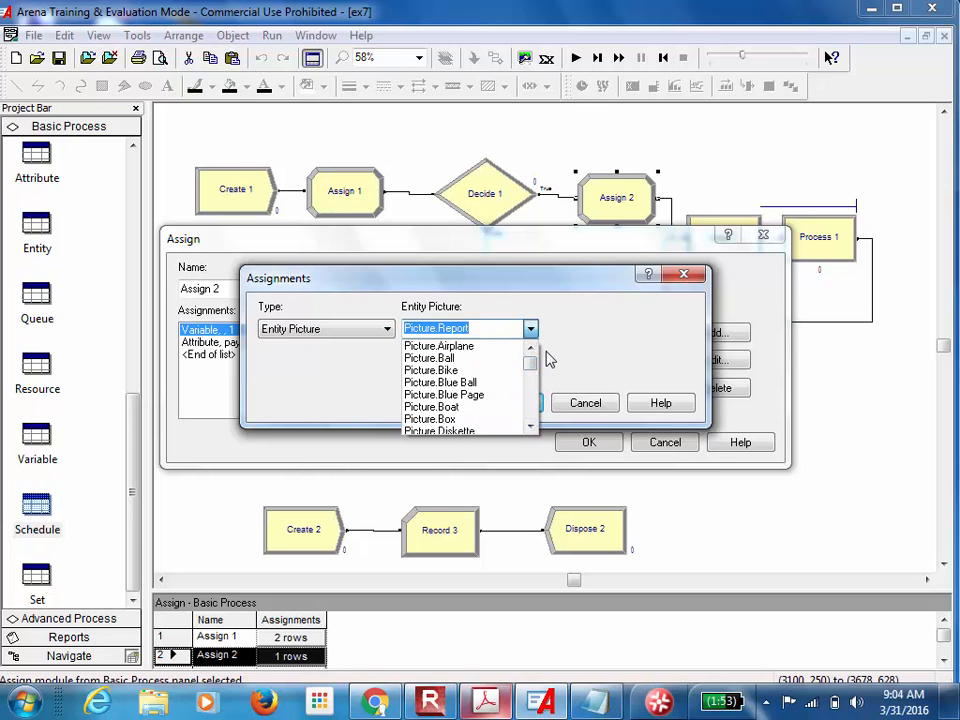
pyautogui.click(492, 383)
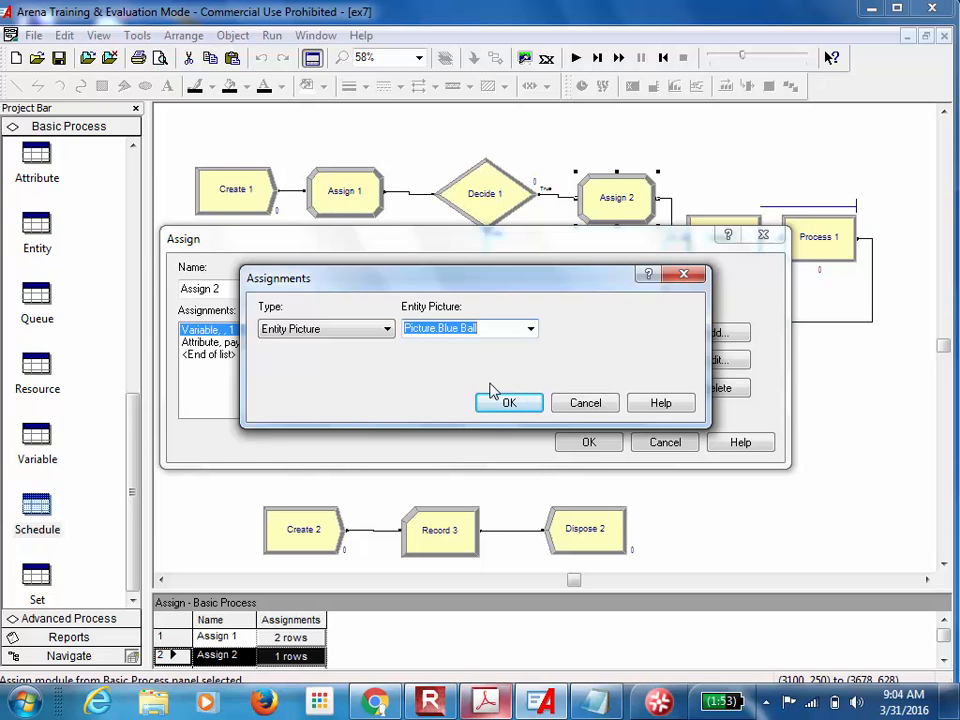
pyautogui.click(530, 329)
pyautogui.moveTo(530, 375); pyautogui.dragTo(528, 398)
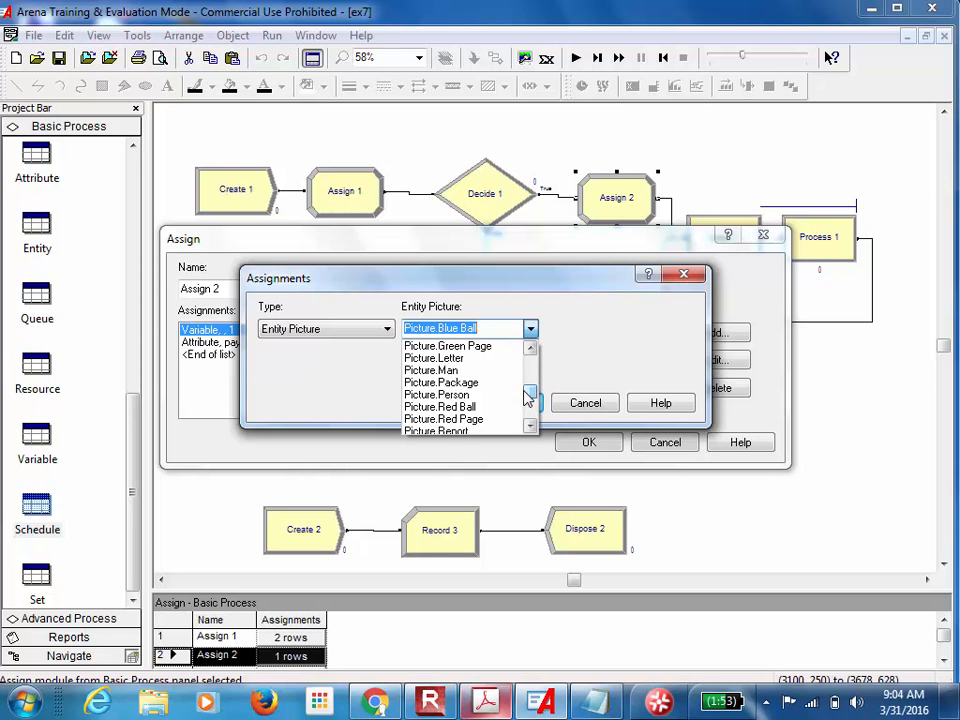
pyautogui.click(440, 370)
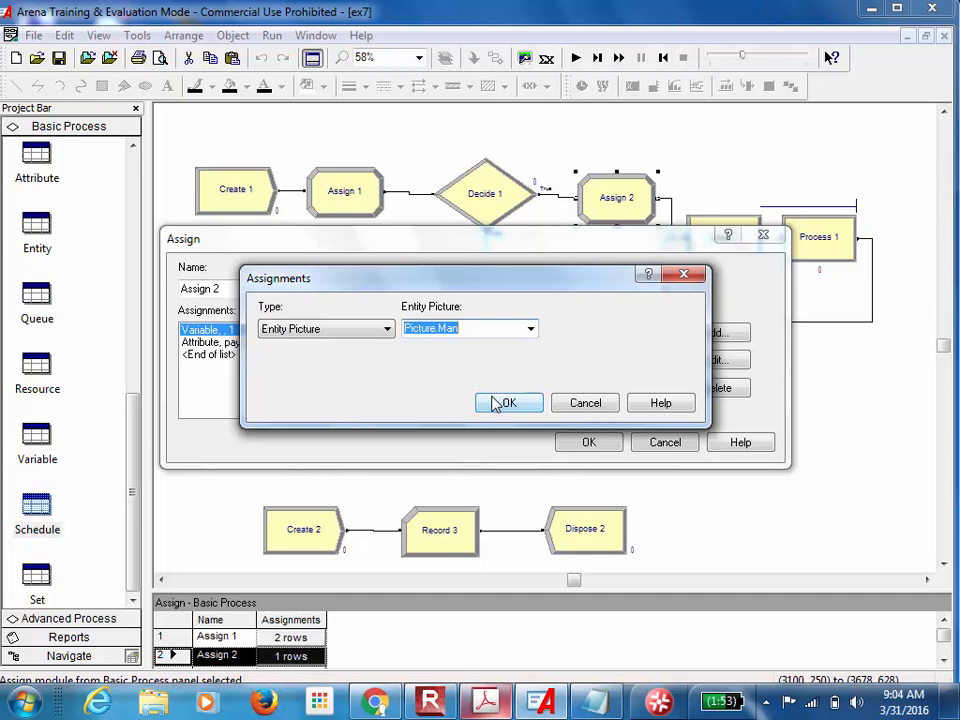
pyautogui.click(496, 403)
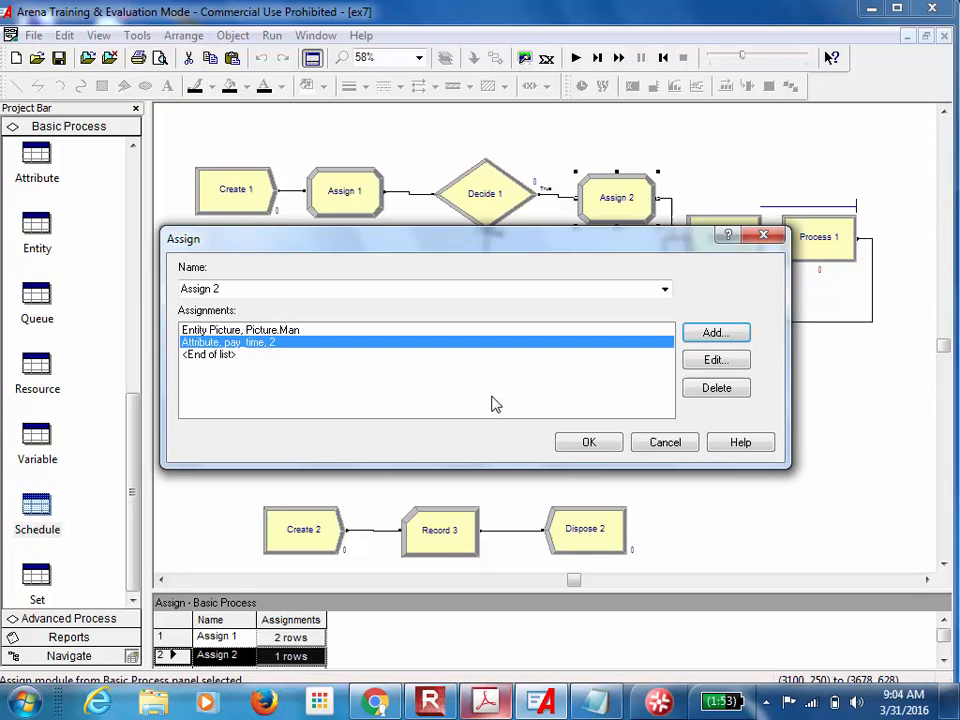
pyautogui.click(584, 443)
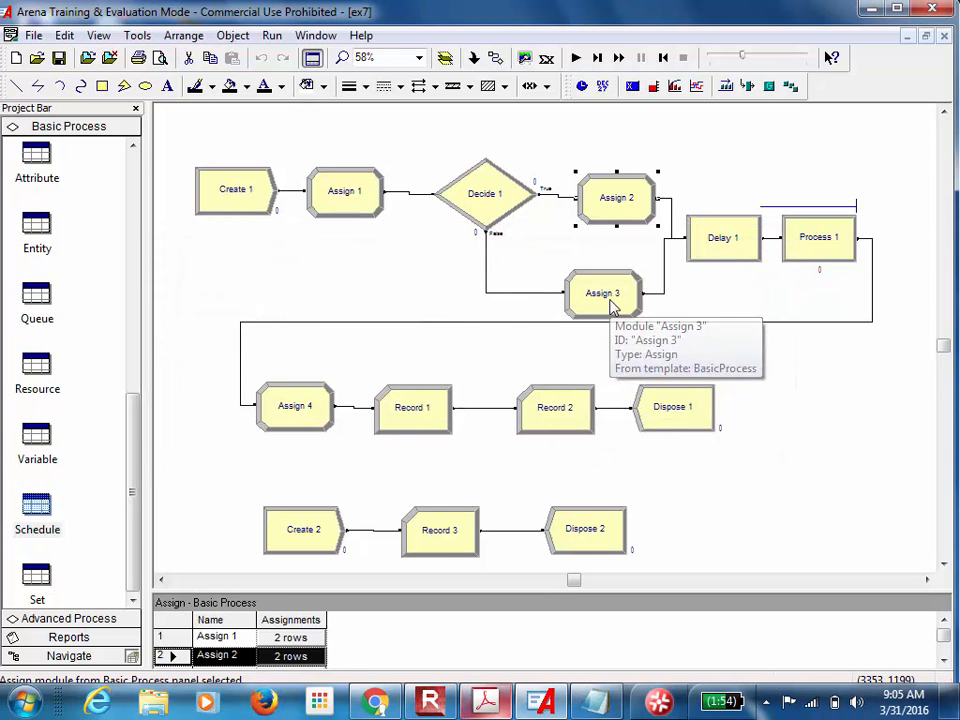
# Add an Entity Picture assignment with Picture.Woman to the Assign 3 module
pyautogui.doubleClick(612, 306)
pyautogui.click(712, 334)
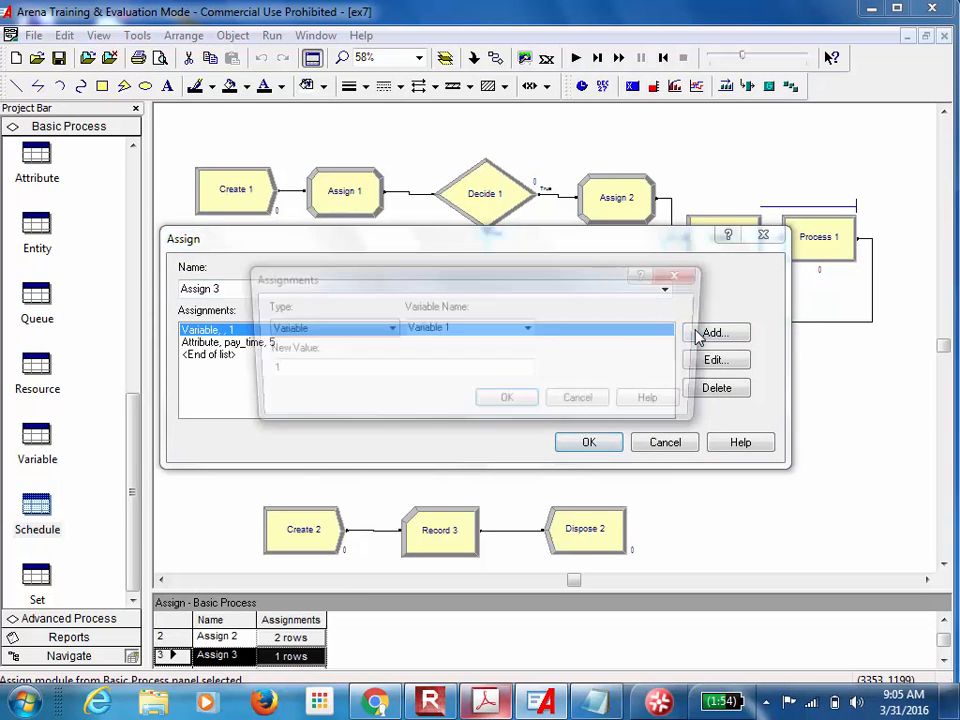
pyautogui.click(372, 328)
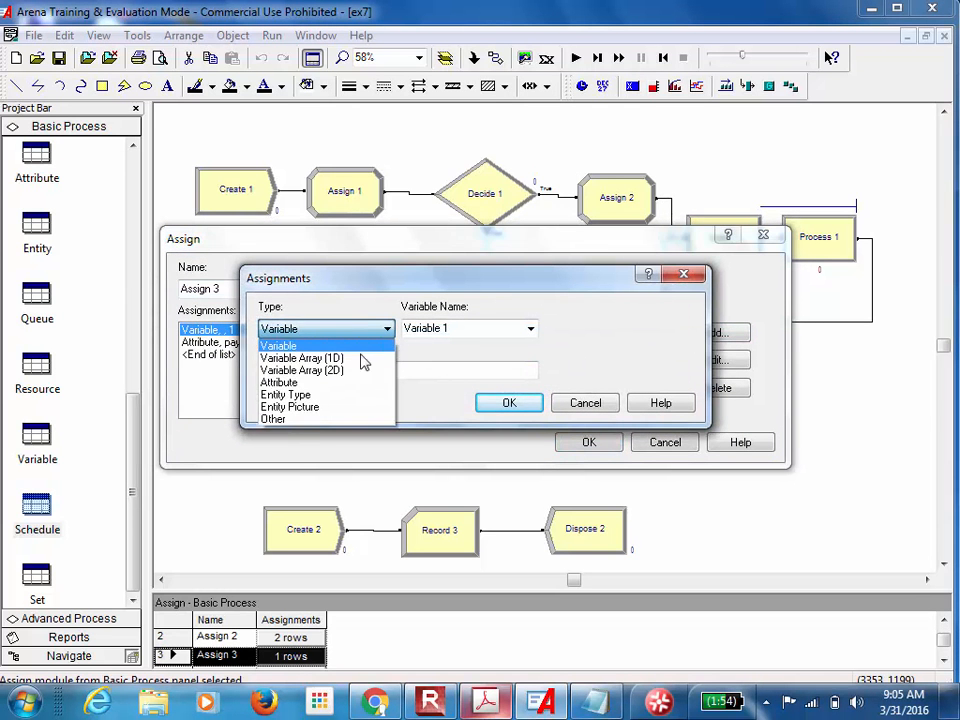
pyautogui.click(343, 406)
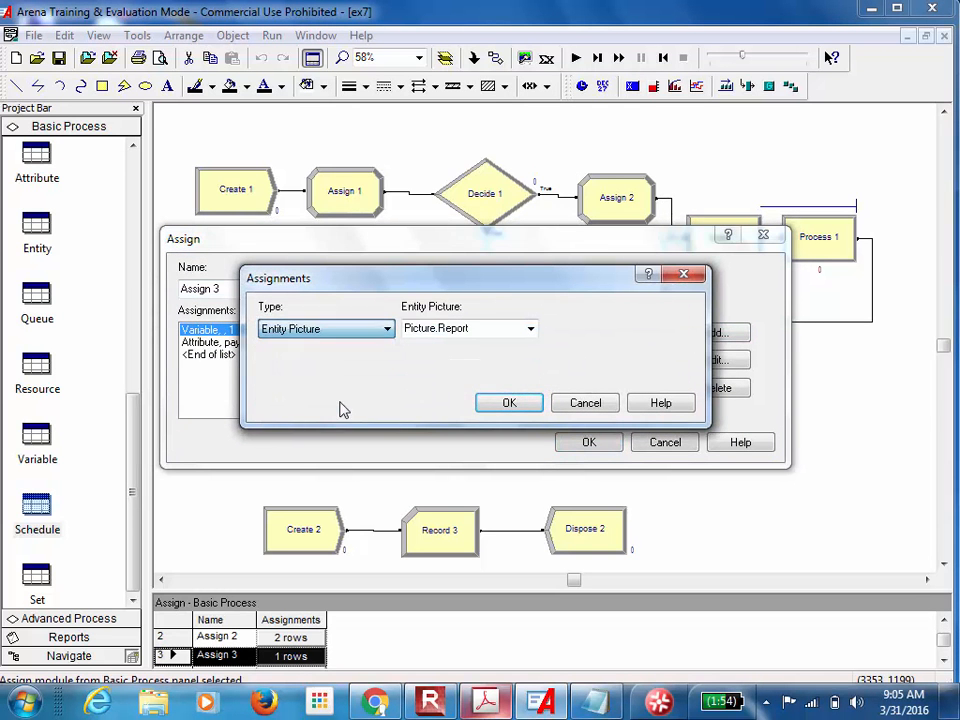
pyautogui.click(530, 328)
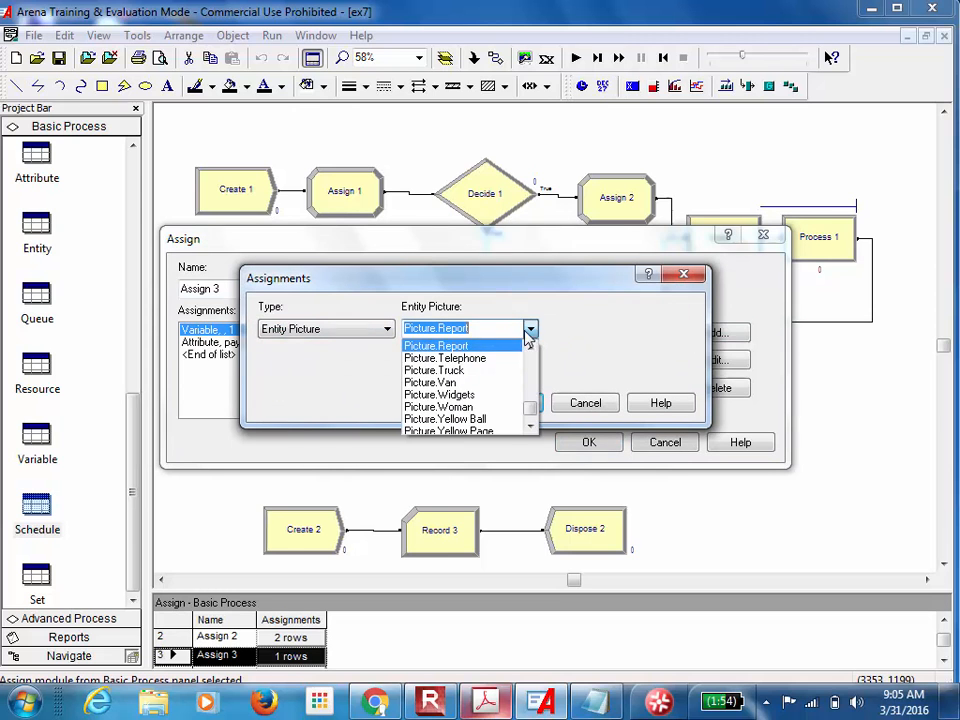
pyautogui.click(466, 408)
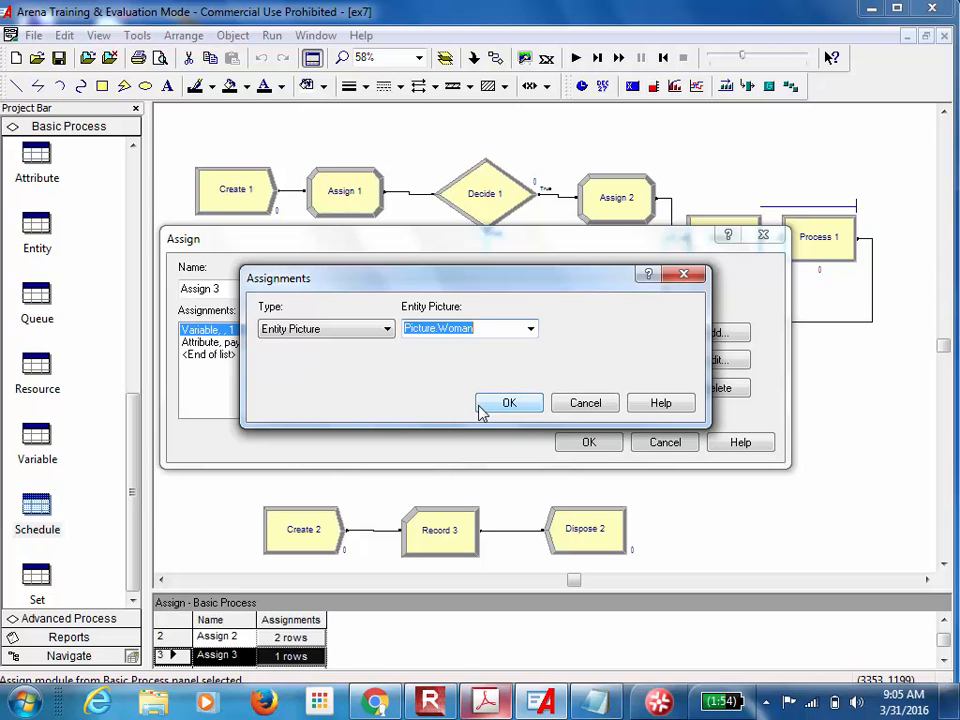
pyautogui.click(508, 403)
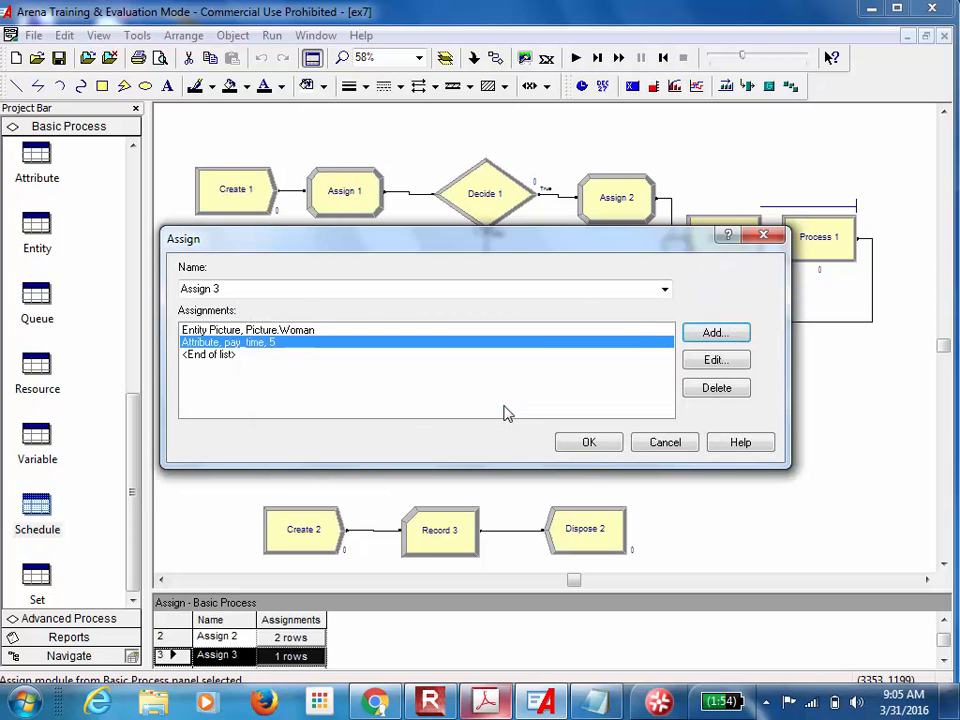
pyautogui.click(598, 448)
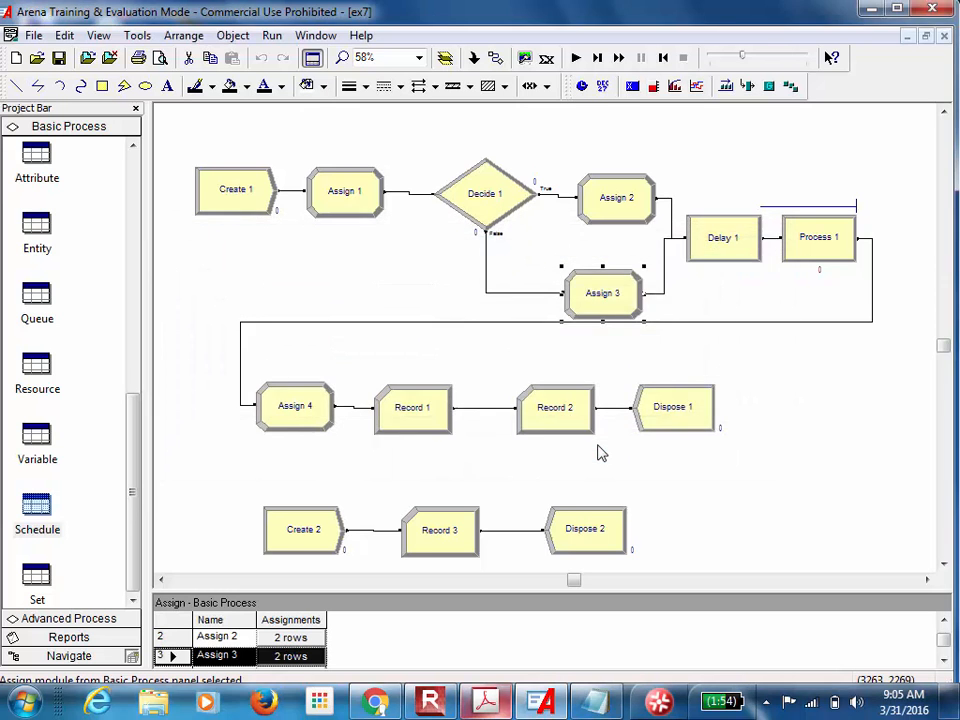
# Run the simulation with the animation speed factor lowered to about 0.000867 and enlarge the area from Decide 1 to Process 1
pyautogui.click(575, 59)
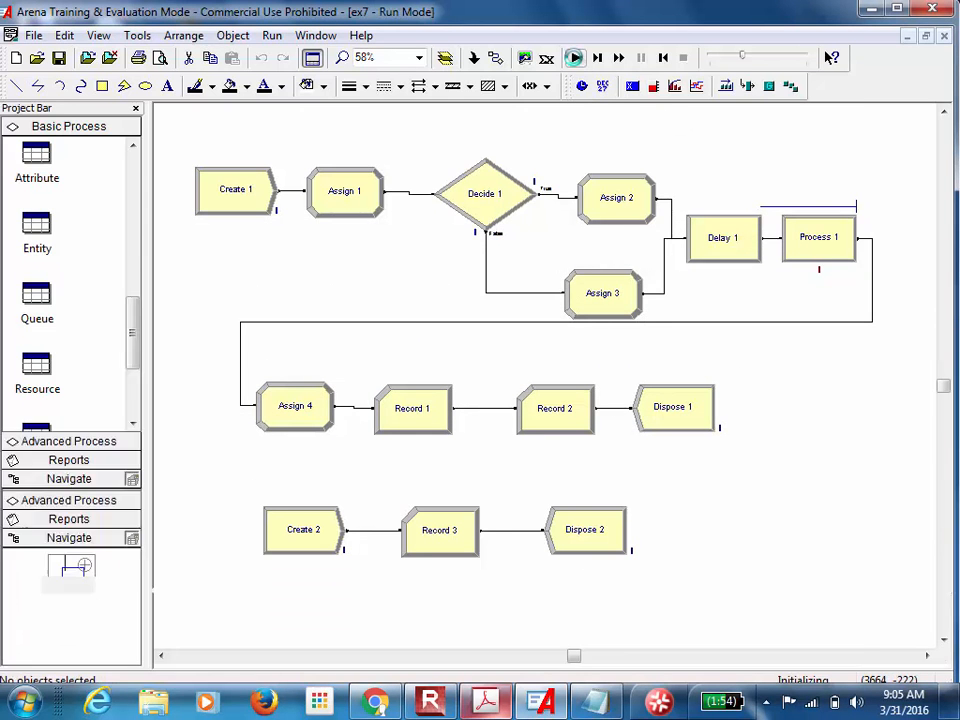
pyautogui.moveTo(741, 58); pyautogui.dragTo(710, 62)
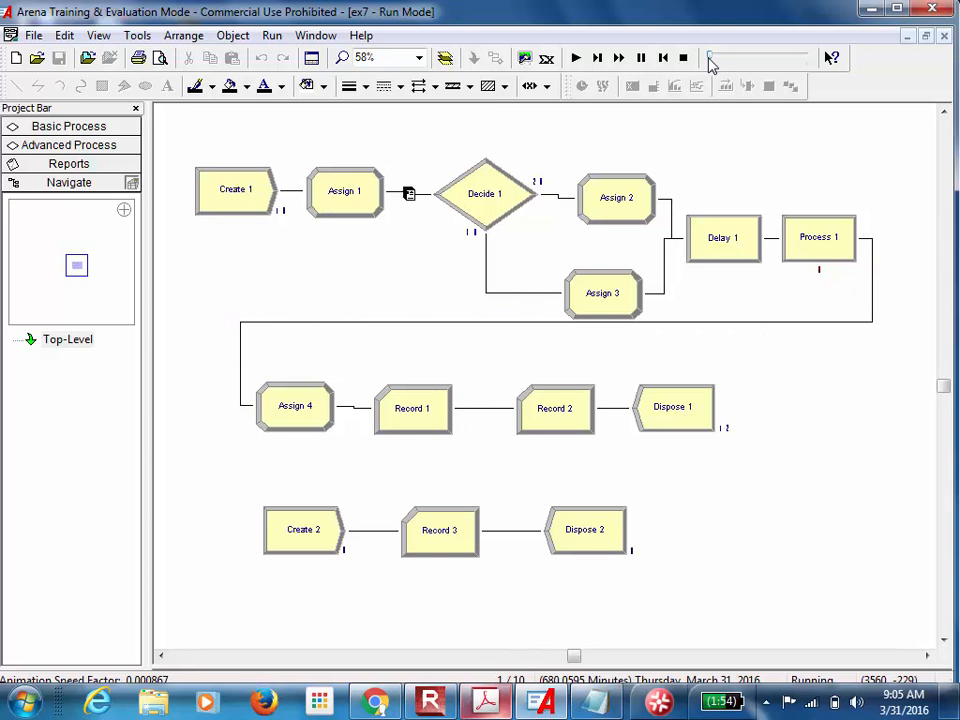
pyautogui.click(342, 58)
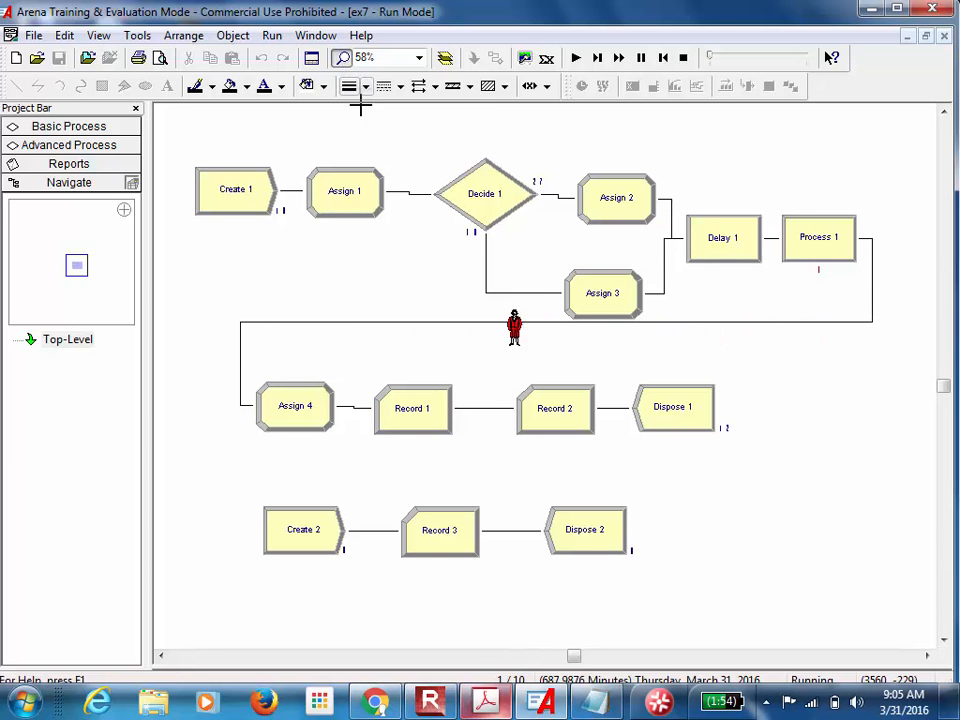
pyautogui.moveTo(422, 126); pyautogui.dragTo(913, 365)
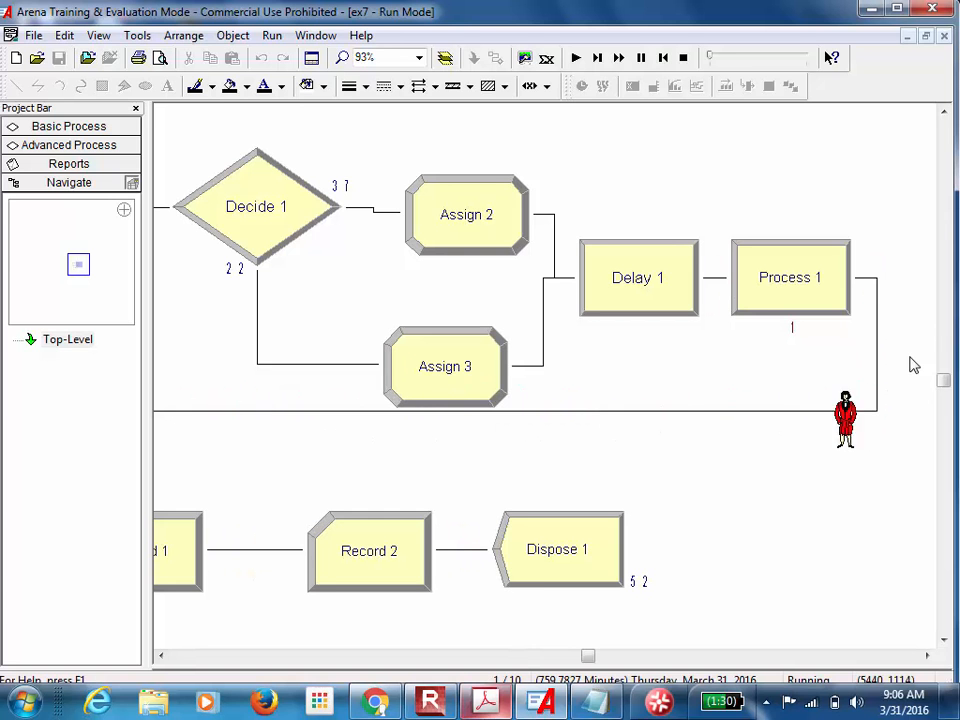
# Watch the animated customers move through the main module chain between Create 1 and Dispose 1, and end the run
pyautogui.press('Left')
pyautogui.press('Left')
pyautogui.press('Left')
pyautogui.press('Left')
pyautogui.press('Left')
pyautogui.press('Left')
pyautogui.press('Left')
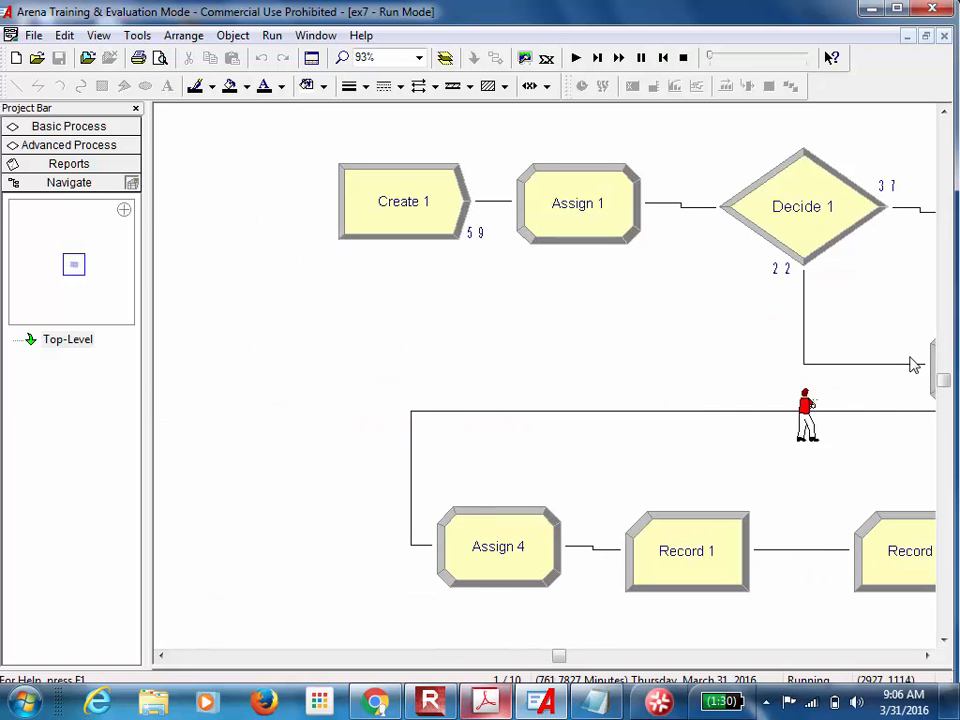
pyautogui.click(927, 656)
pyautogui.click(927, 656)
pyautogui.click(927, 656)
pyautogui.click(927, 656)
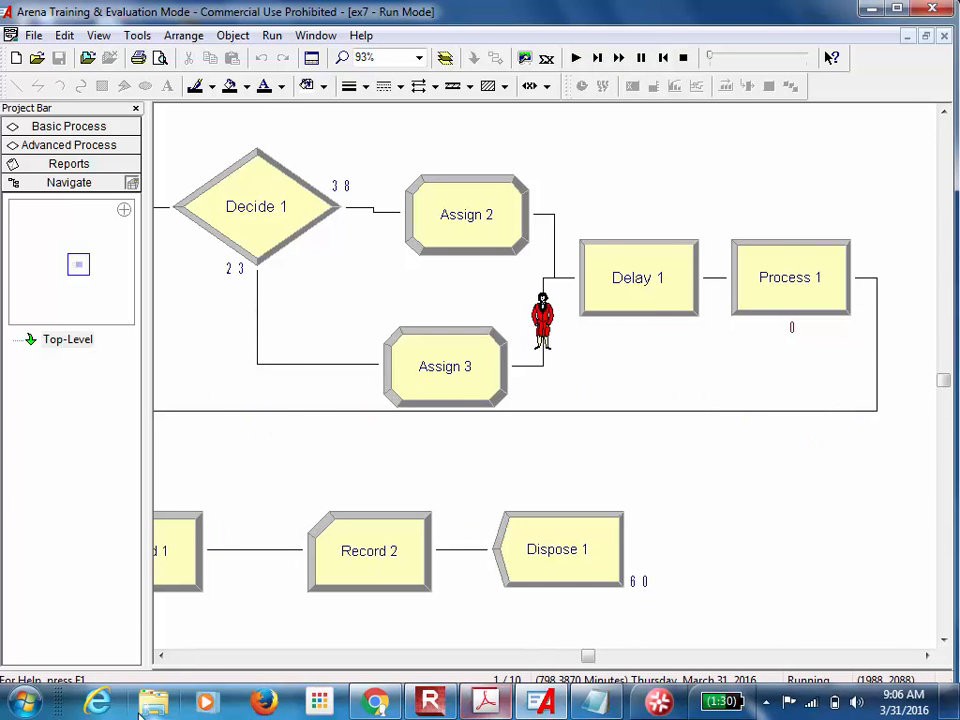
pyautogui.click(162, 657)
pyautogui.doubleClick(162, 657)
pyautogui.click(162, 657)
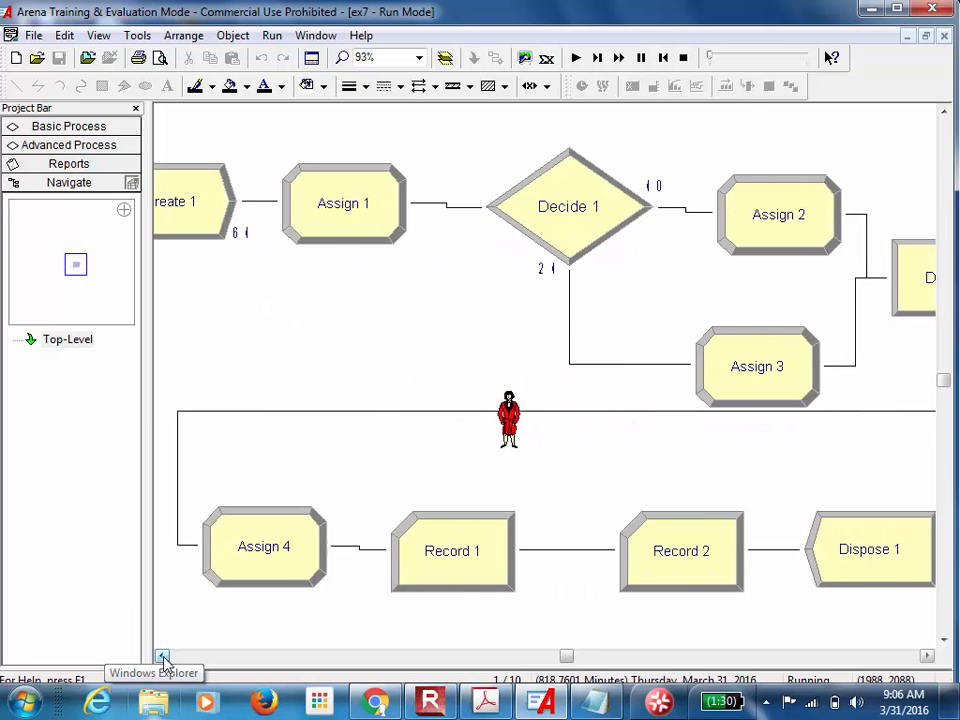
pyautogui.click(162, 657)
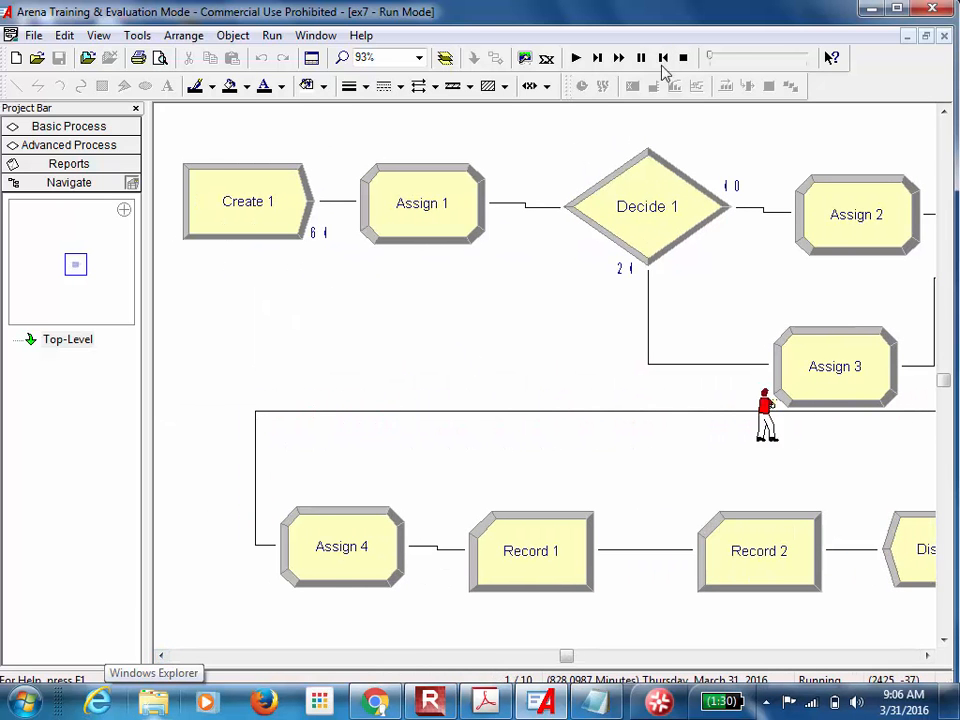
pyautogui.click(680, 59)
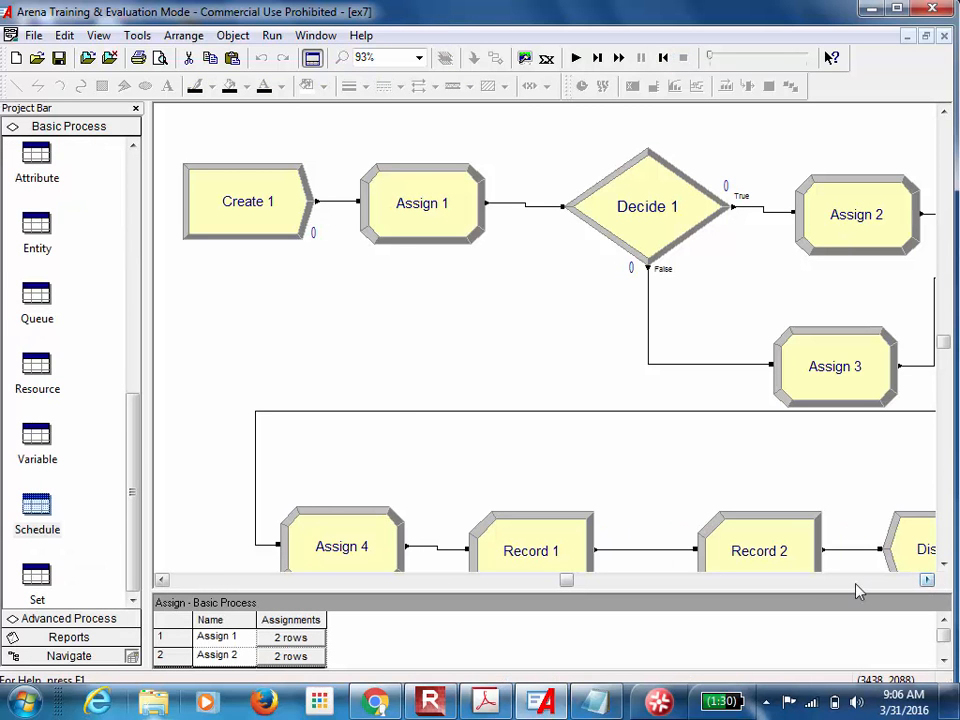
# Set the scale factor of arrival_schedule to 10
pyautogui.click(37, 516)
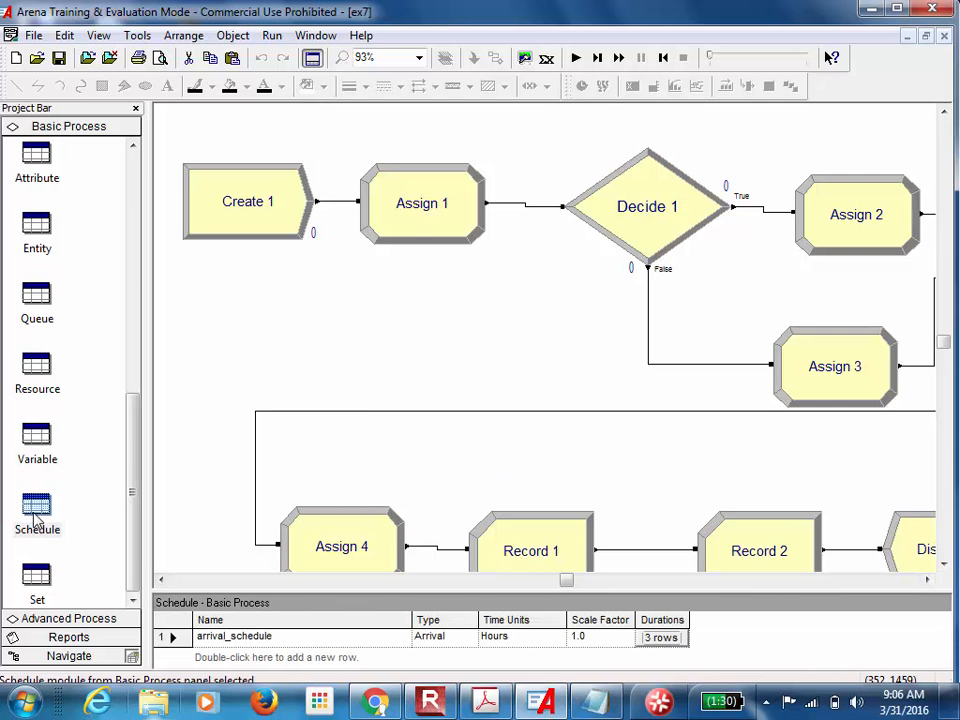
pyautogui.click(577, 638)
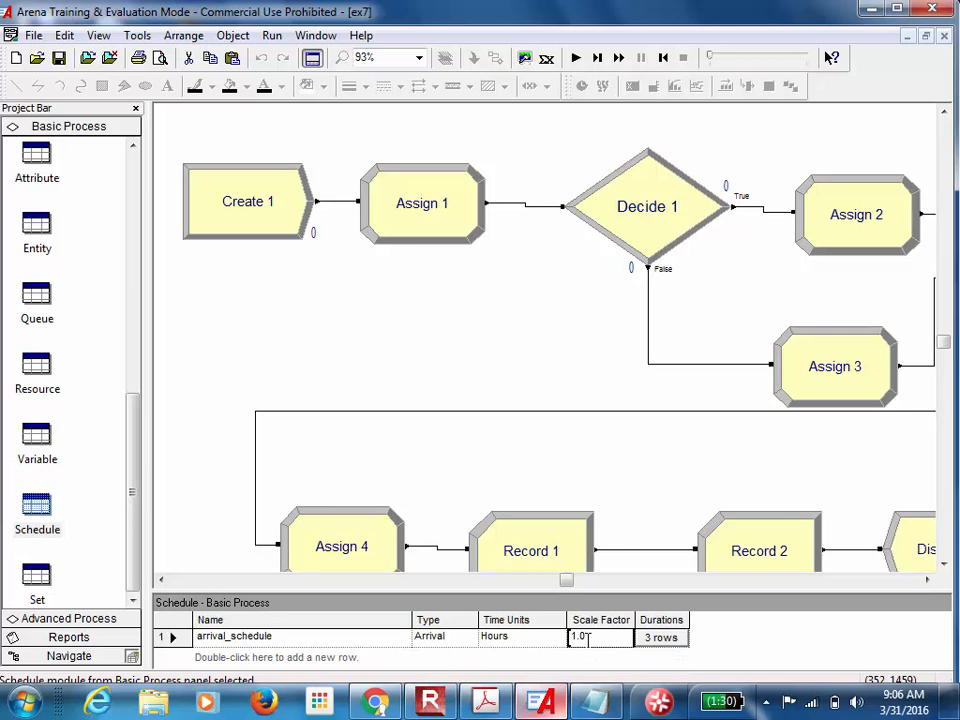
pyautogui.press('BackSpace')
pyautogui.write('0')
pyautogui.click(668, 517)
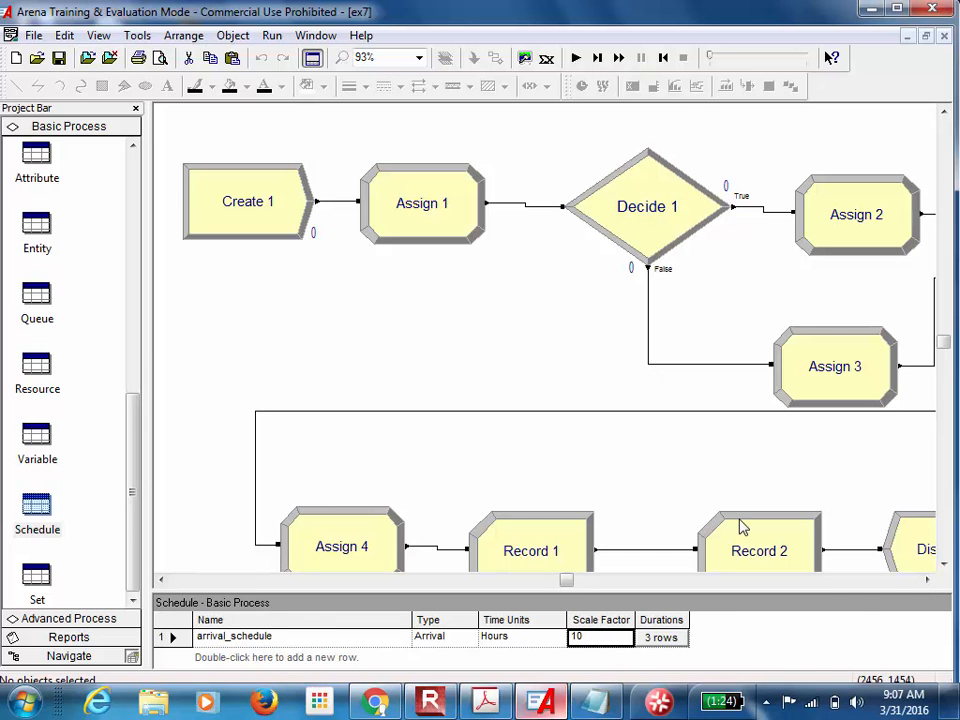
# Run the simulation with the Process 1 queue in view, raise the animation speed factor to about 0.004136, and pause the run
pyautogui.moveTo(925, 580); pyautogui.dragTo(927, 582)
pyautogui.press('Left')
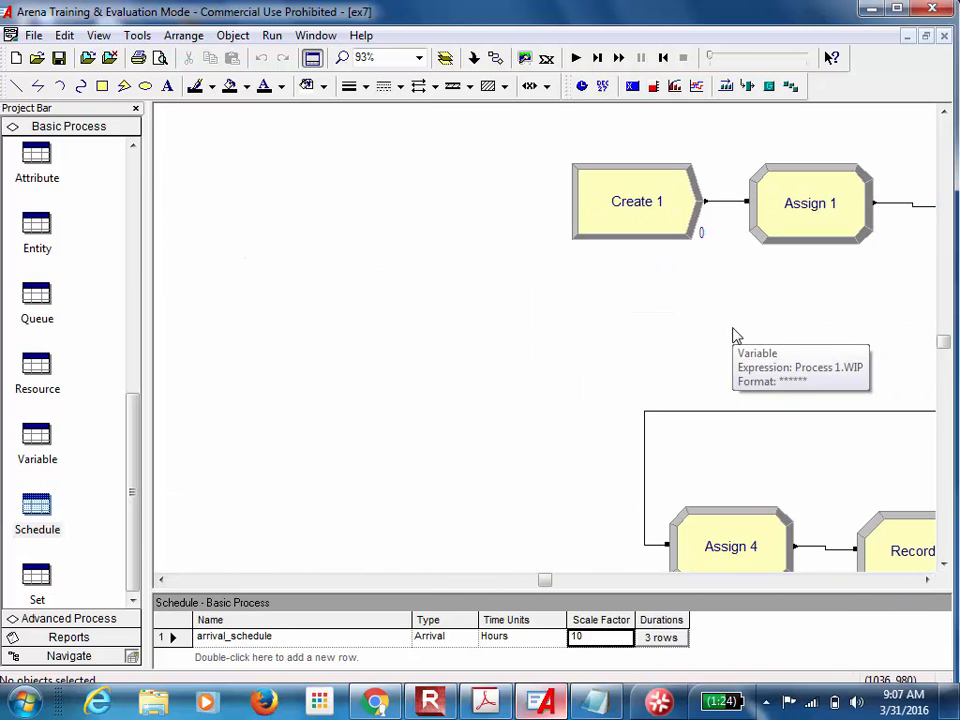
pyautogui.moveTo(926, 580); pyautogui.dragTo(926, 582)
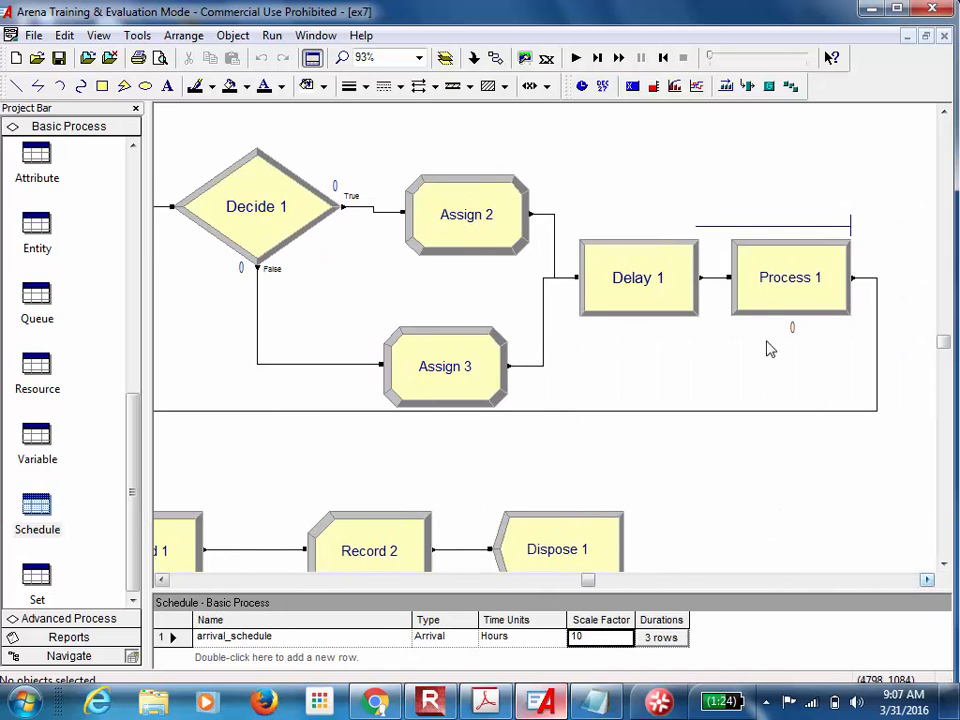
pyautogui.click(576, 62)
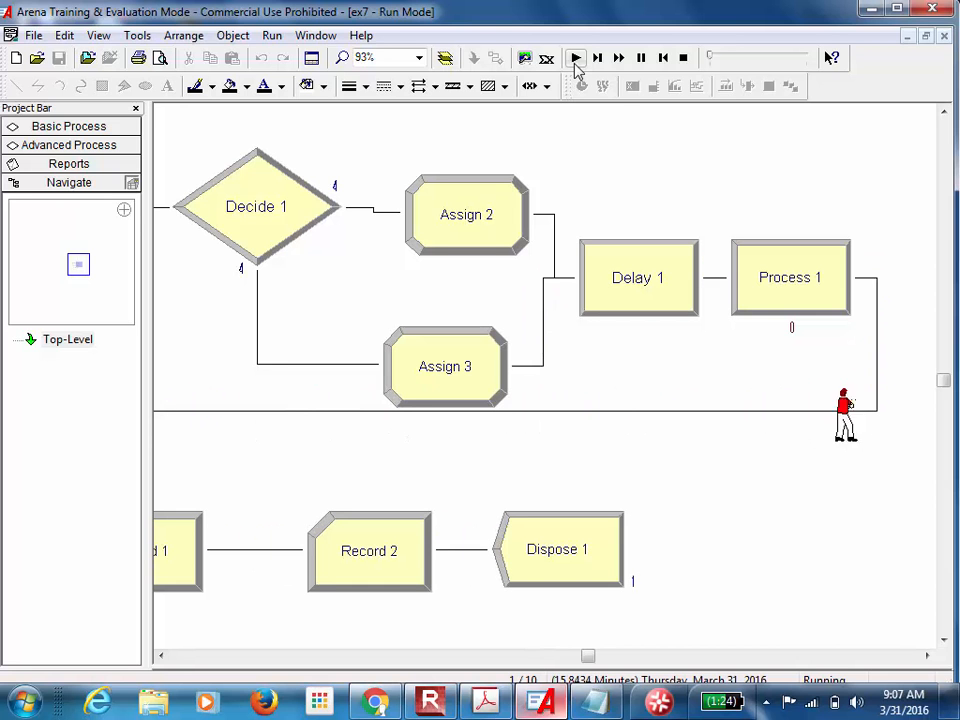
pyautogui.moveTo(709, 60); pyautogui.dragTo(724, 64)
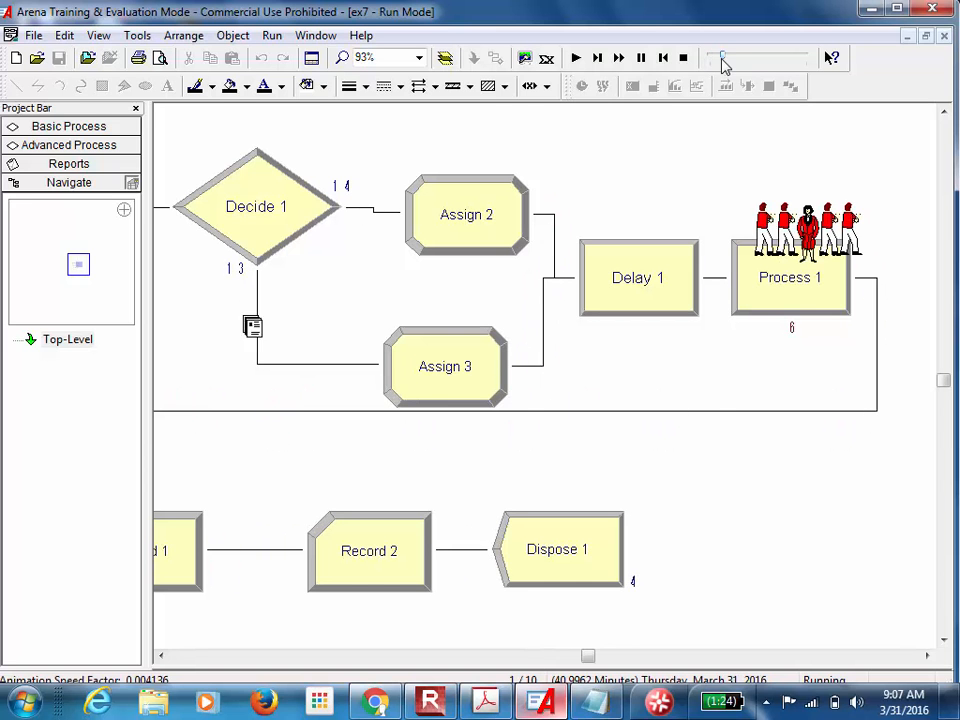
pyautogui.click(640, 59)
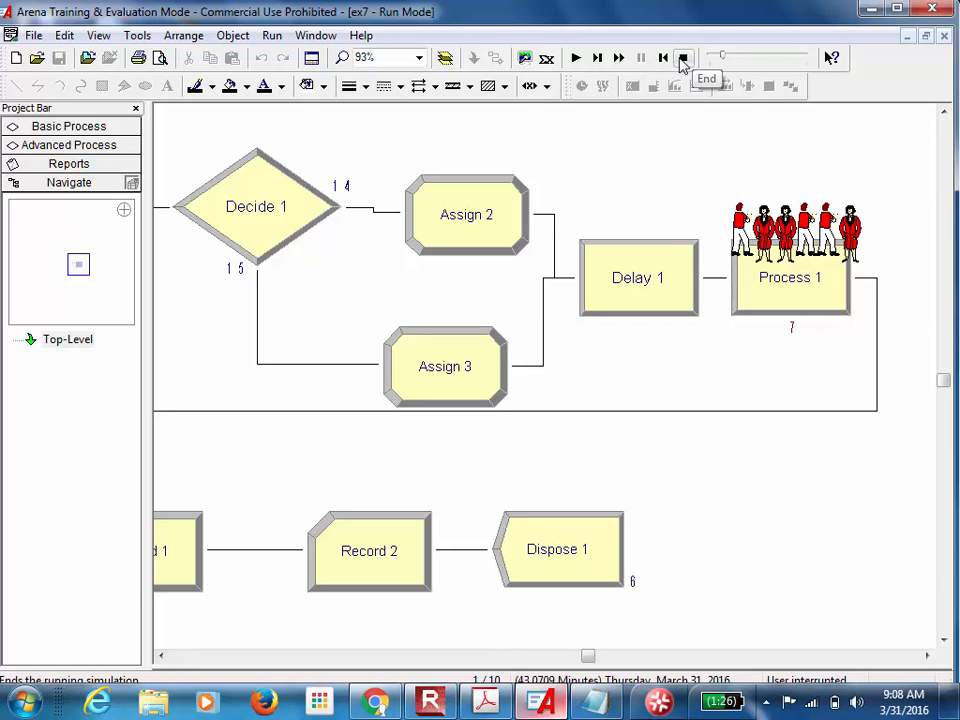
# End the paused simulation run and review the entity picture and pay_time assignments of Assign 2
pyautogui.click(683, 58)
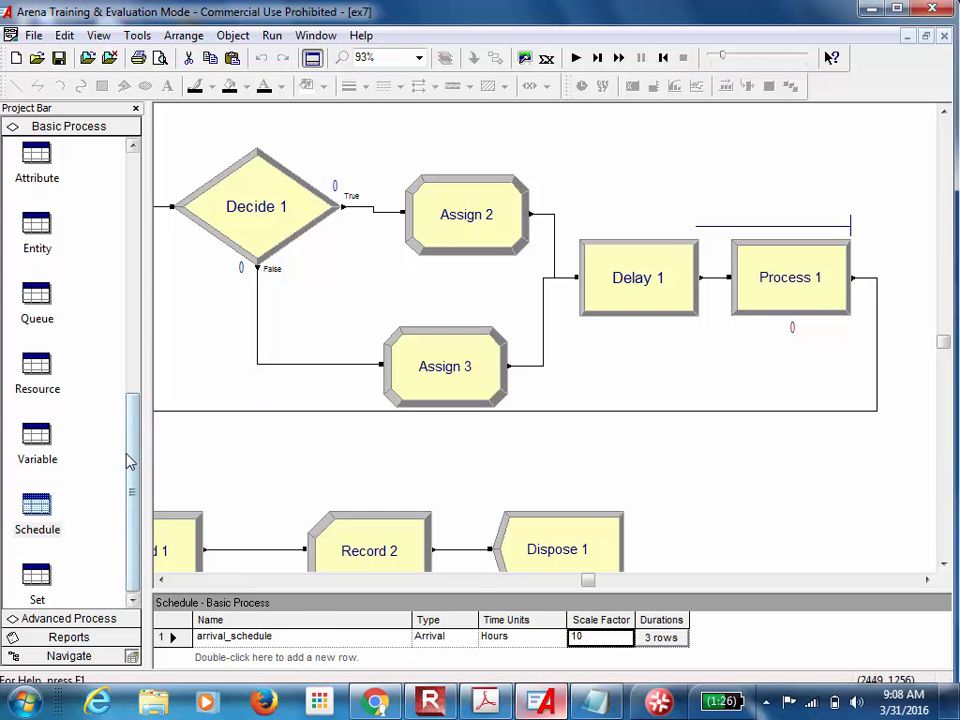
pyautogui.doubleClick(490, 193)
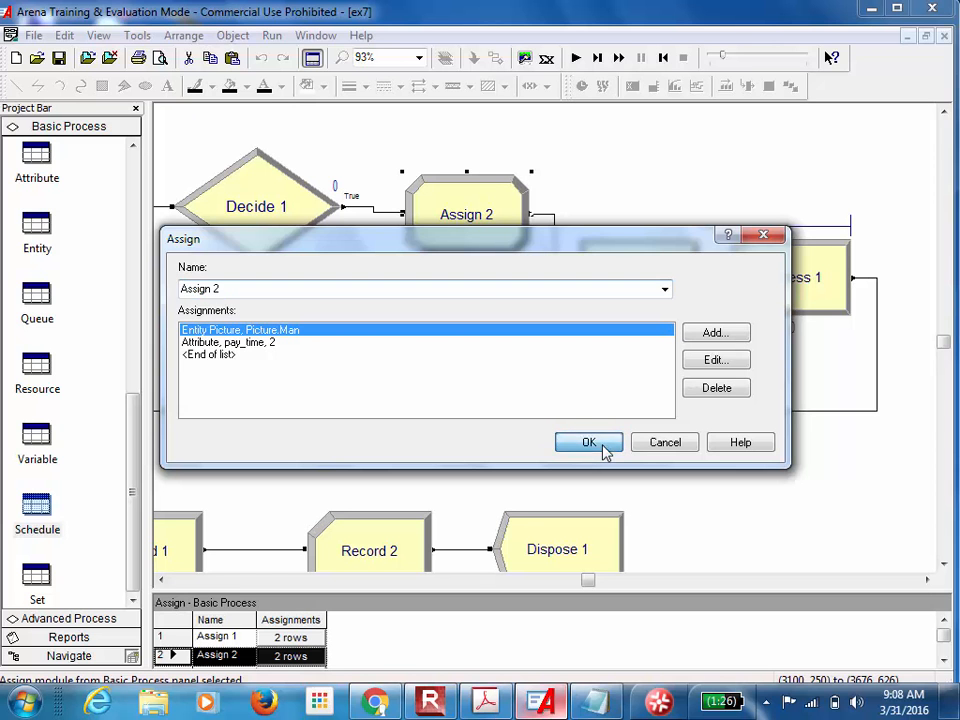
pyautogui.click(603, 449)
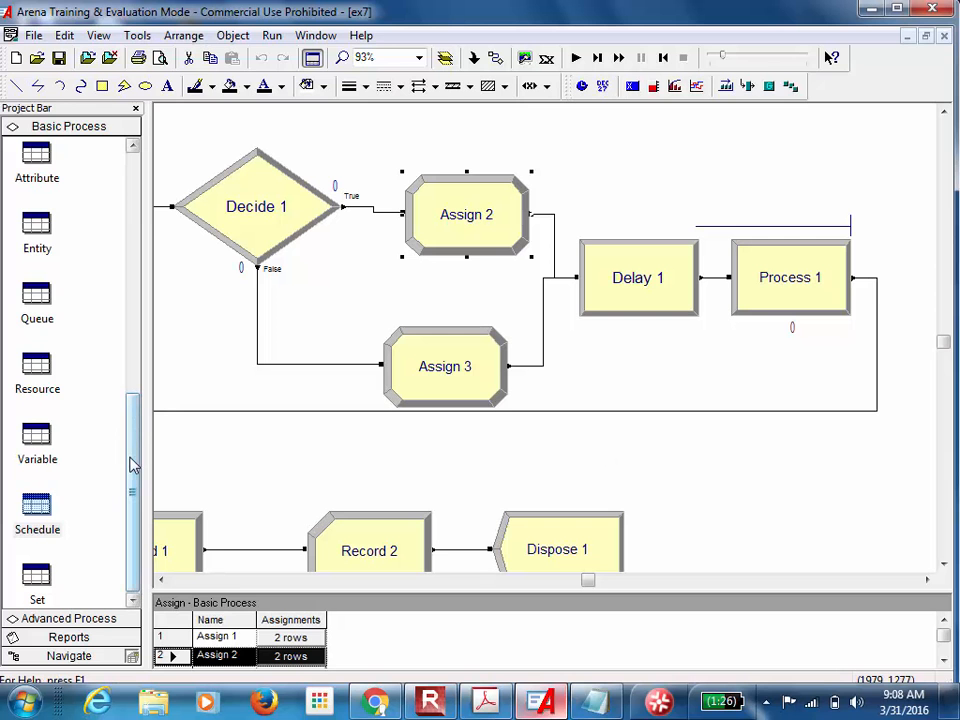
# Set the Process 1.Queue type to Lowest Attribute Value and its attribute name to pay_time
pyautogui.moveTo(133, 464)
pyautogui.mouseDown()
pyautogui.moveTo(148, 358)
pyautogui.moveTo(130, 483)
pyautogui.mouseUp()
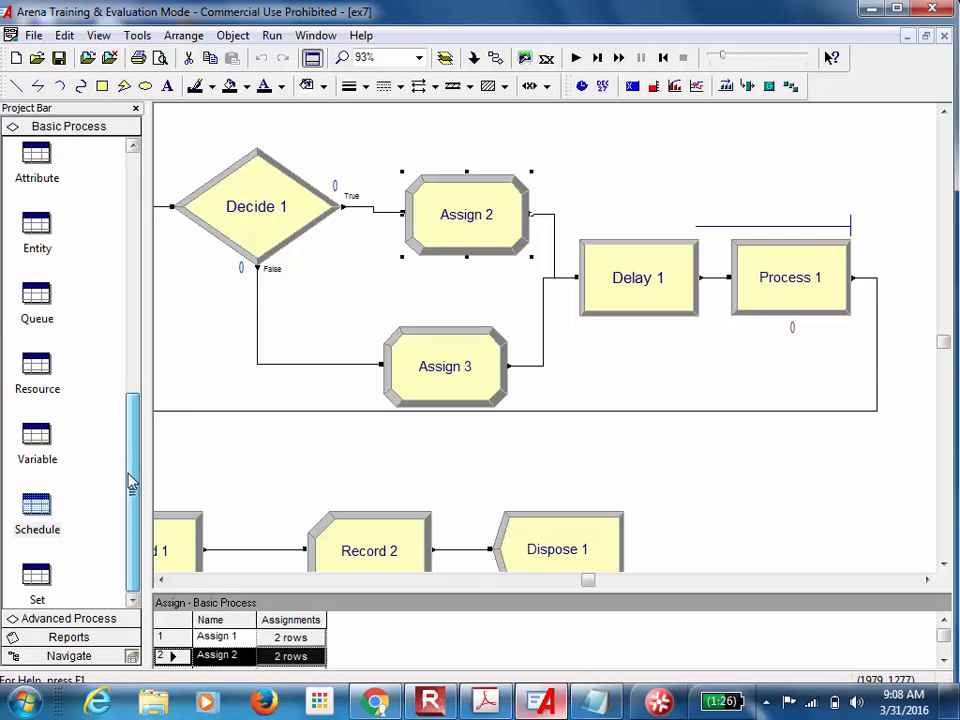
pyautogui.click(42, 298)
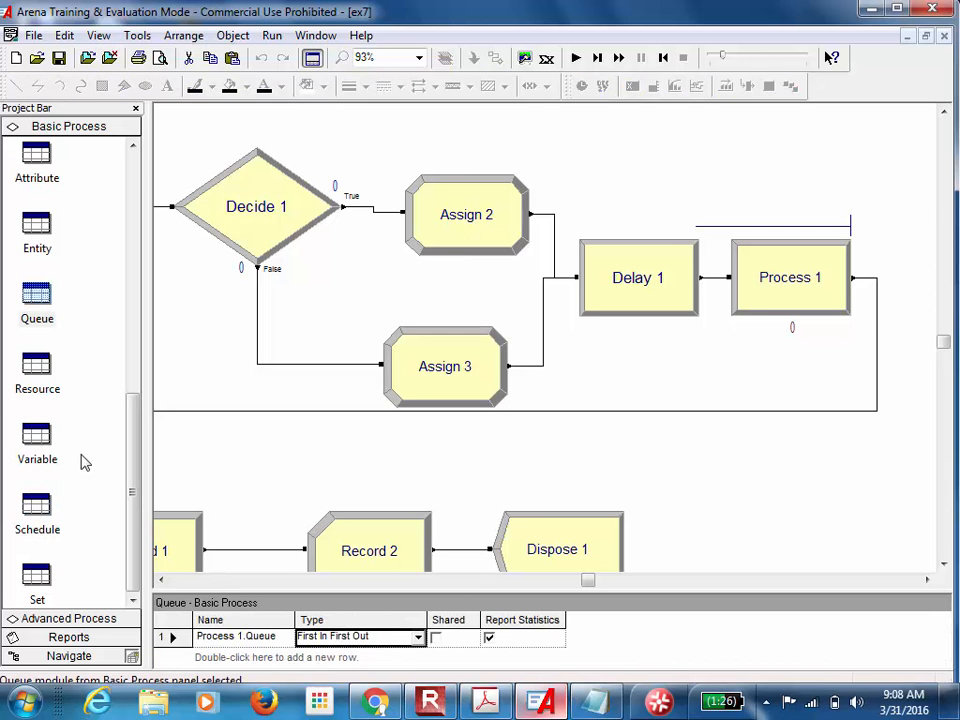
pyautogui.moveTo(309, 591); pyautogui.dragTo(347, 372)
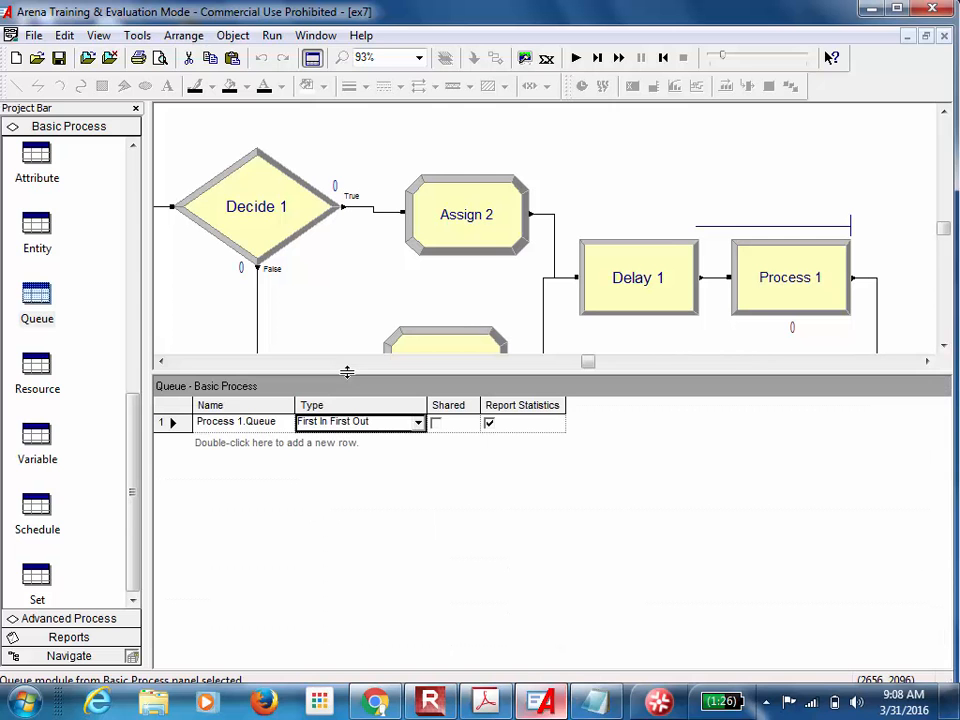
pyautogui.click(417, 425)
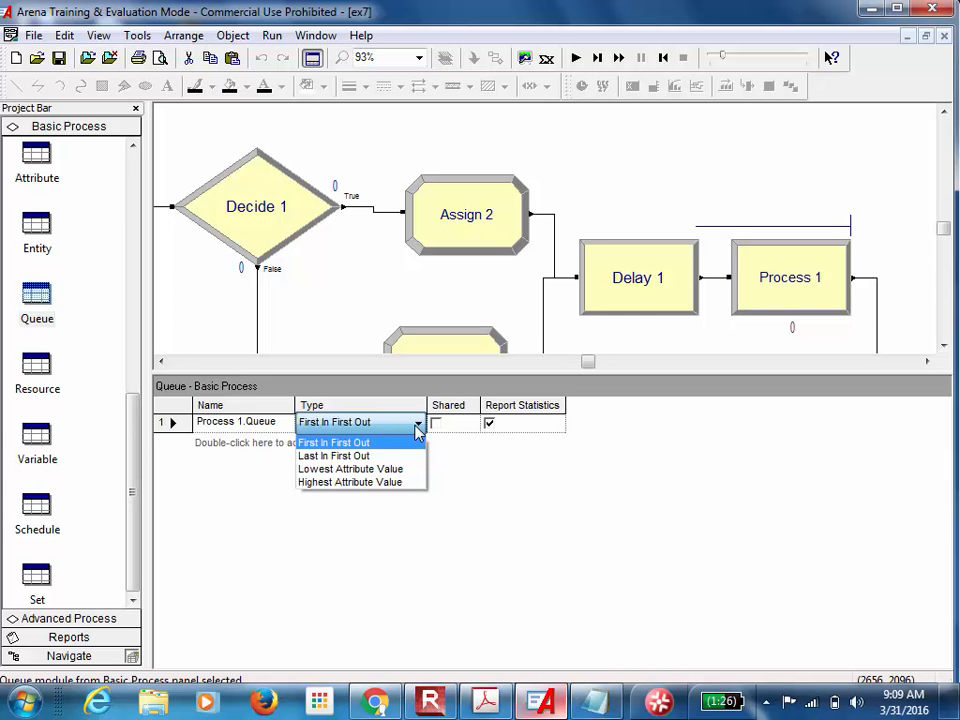
pyautogui.click(382, 470)
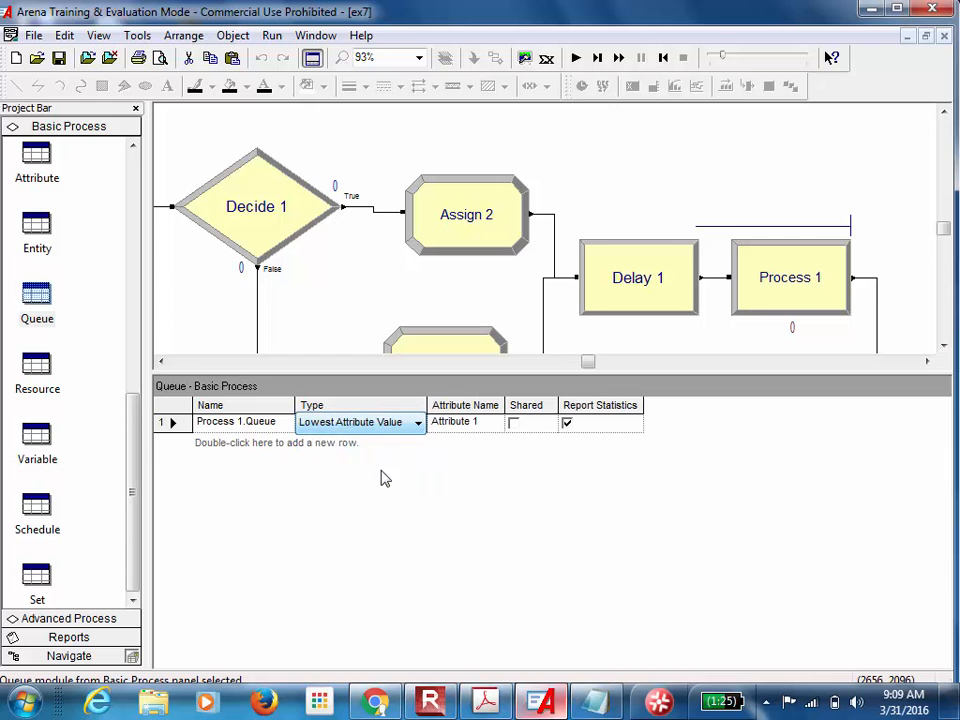
pyautogui.click(499, 424)
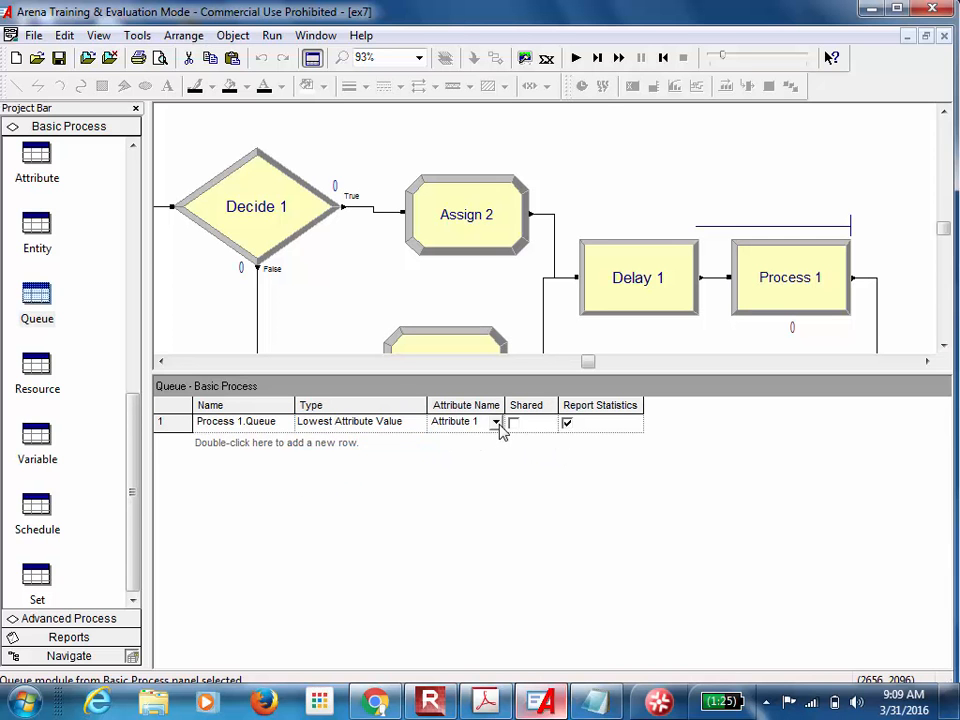
pyautogui.click(496, 423)
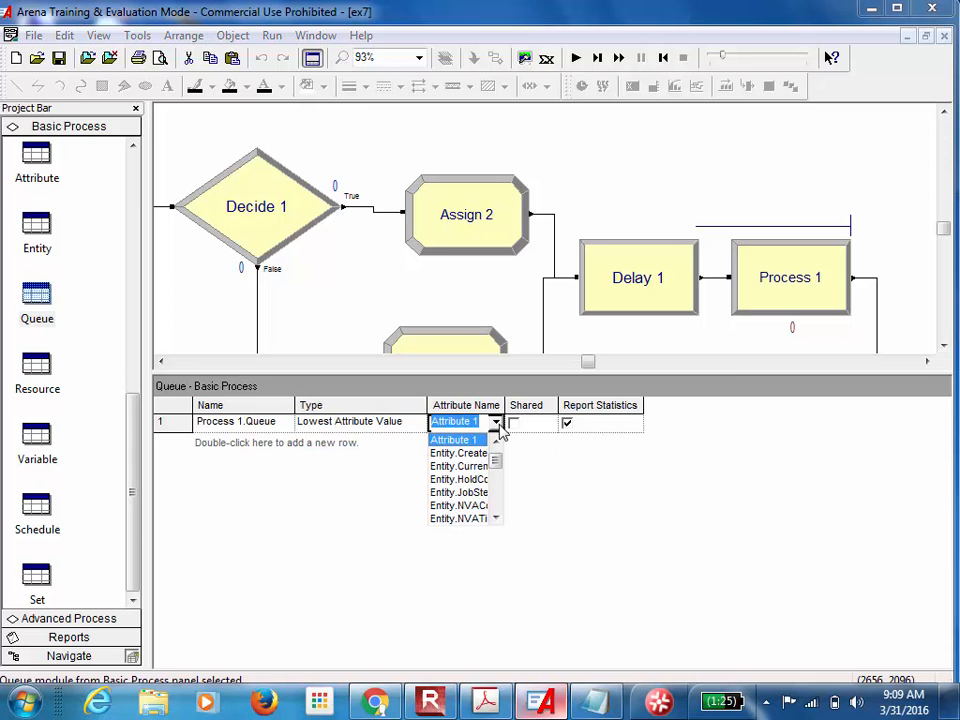
pyautogui.moveTo(497, 461); pyautogui.dragTo(474, 524)
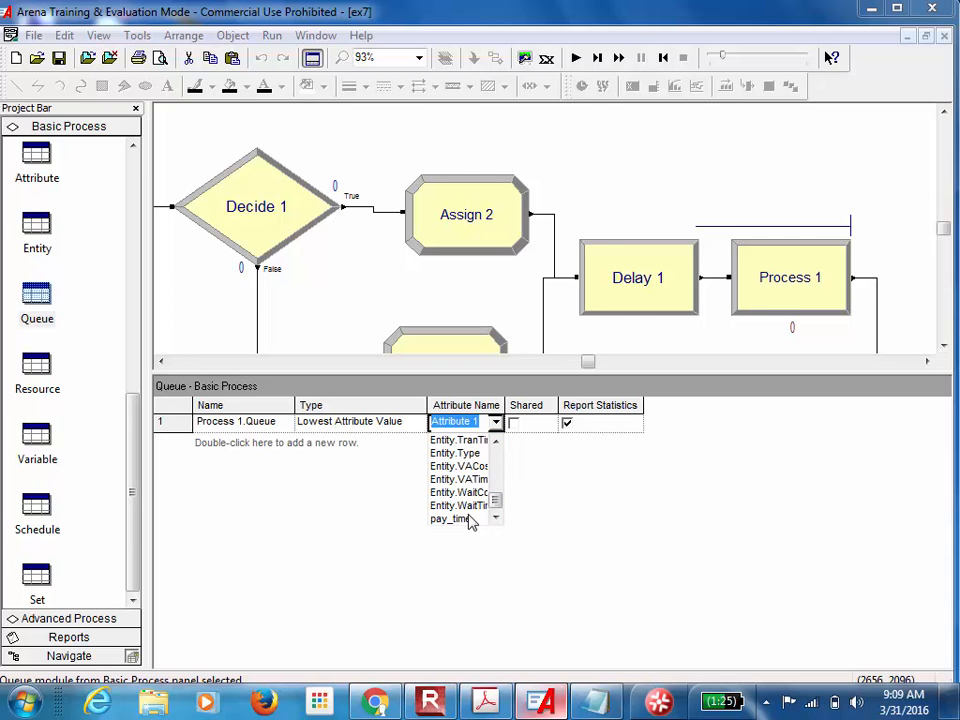
pyautogui.click(468, 519)
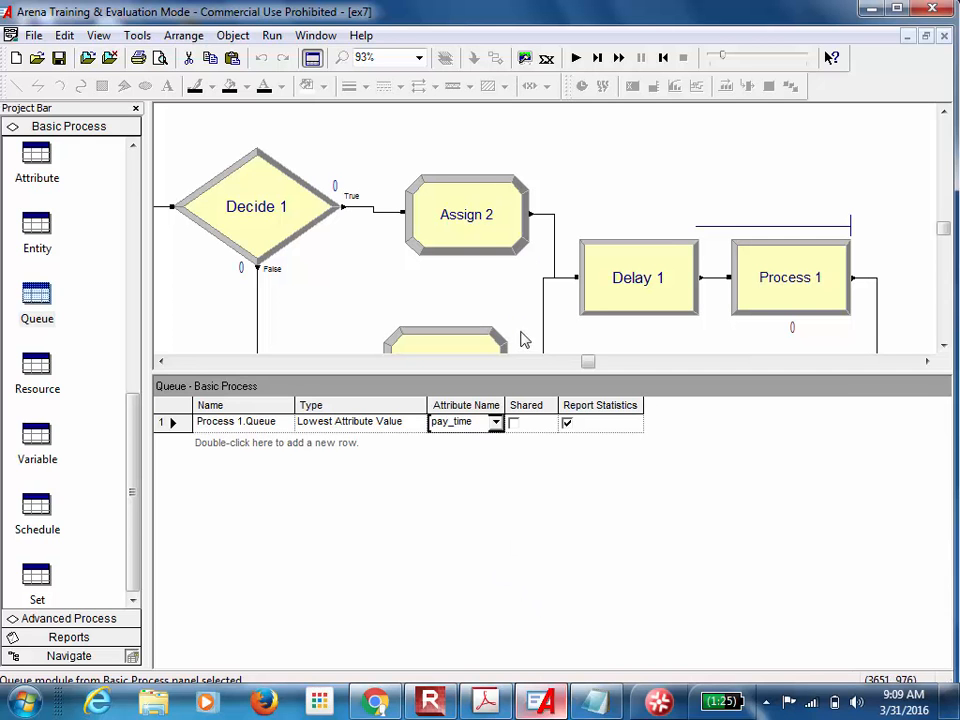
pyautogui.moveTo(514, 370); pyautogui.dragTo(504, 499)
# Run the simulation, pause it twice to examine the customer order in the Process 1 queue, and end the run
pyautogui.click(577, 58)
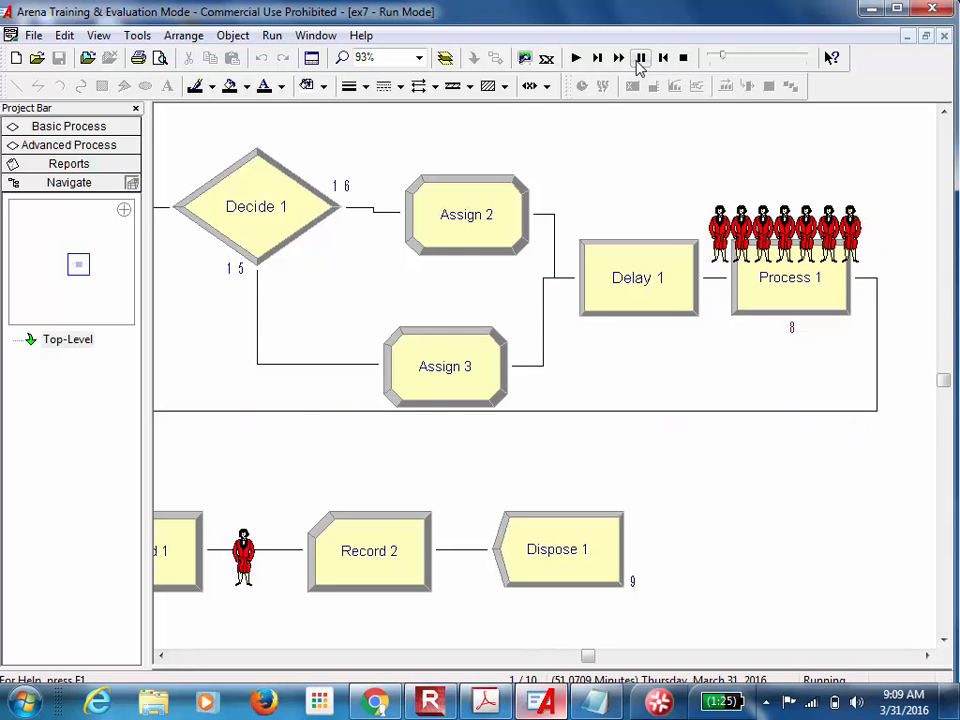
pyautogui.click(640, 58)
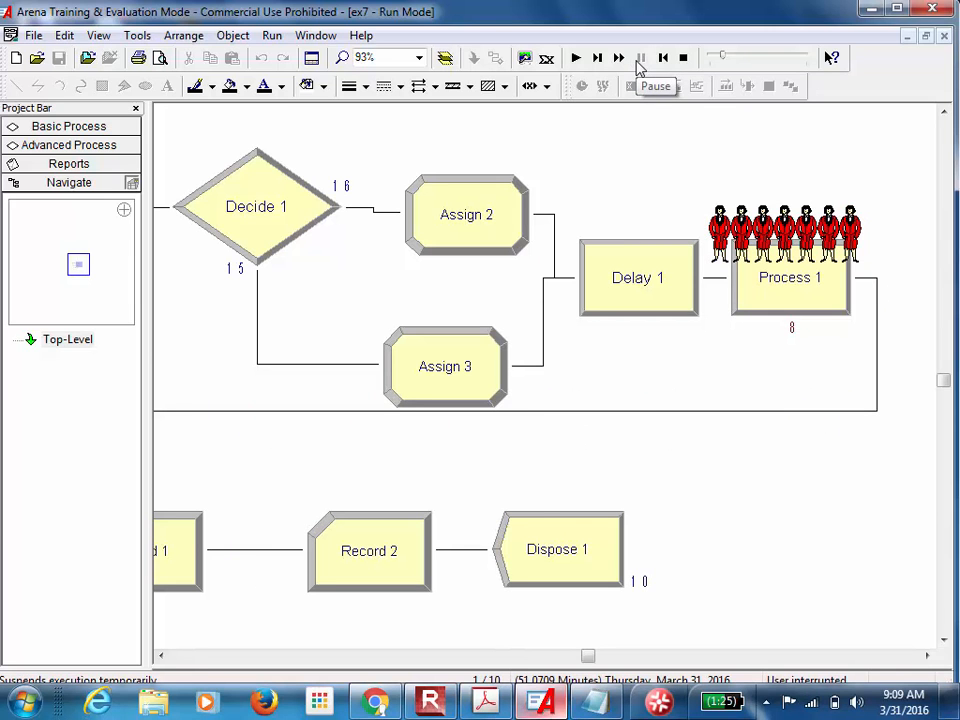
pyautogui.click(579, 63)
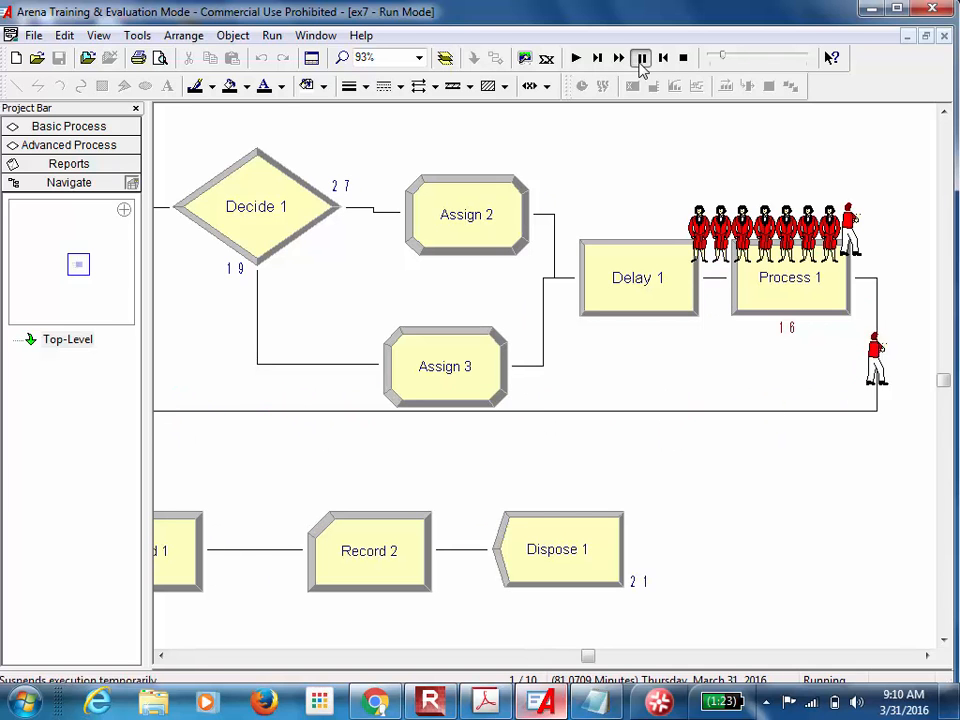
pyautogui.click(641, 58)
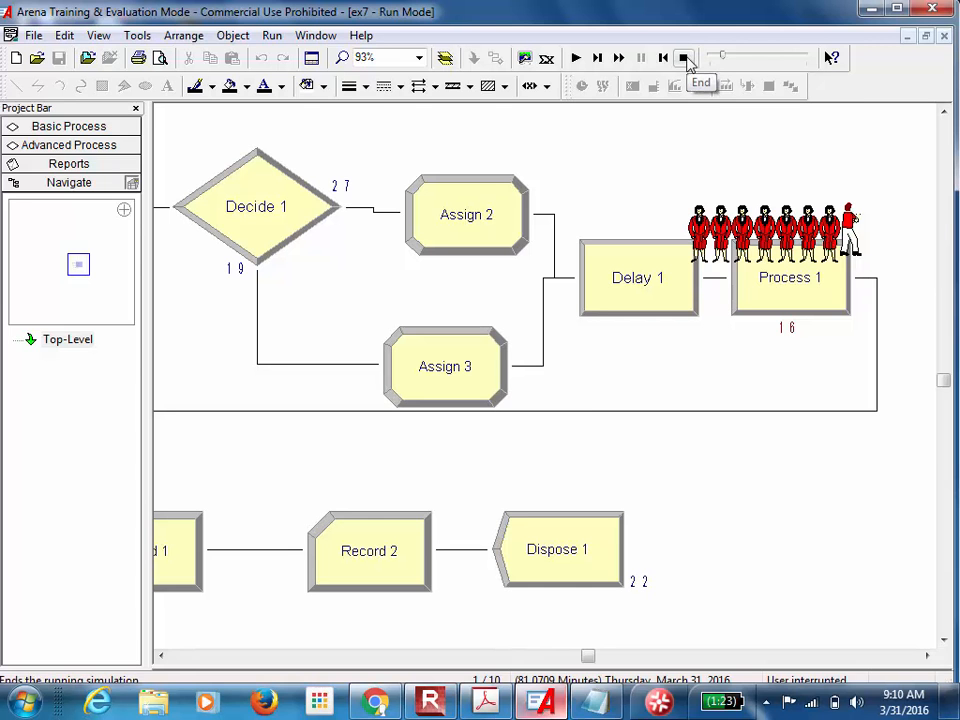
pyautogui.click(686, 60)
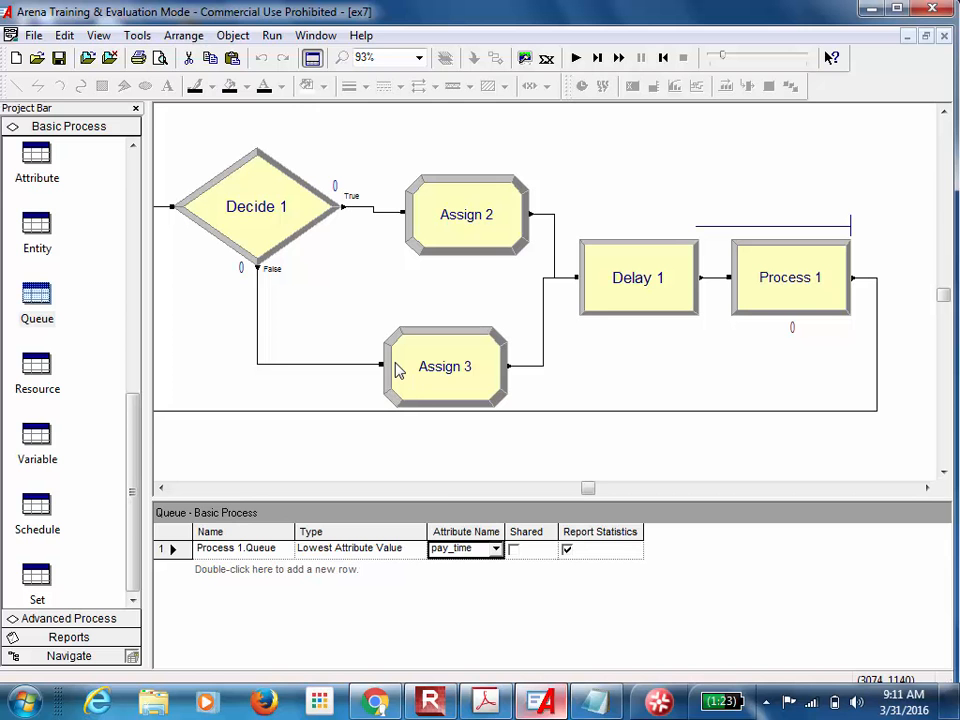
pyautogui.click(447, 699)
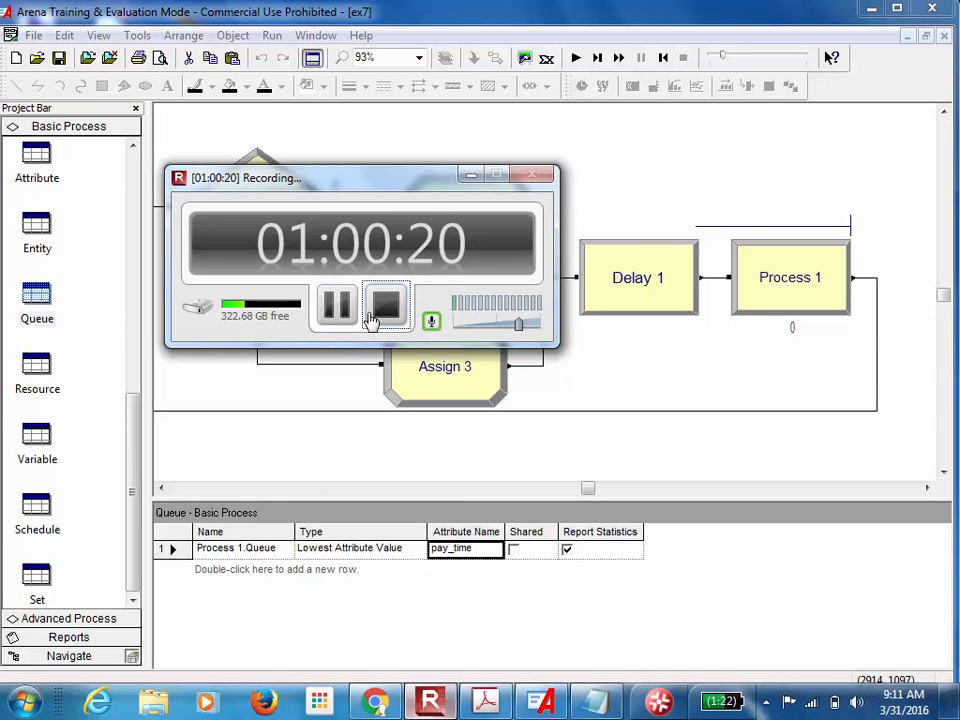